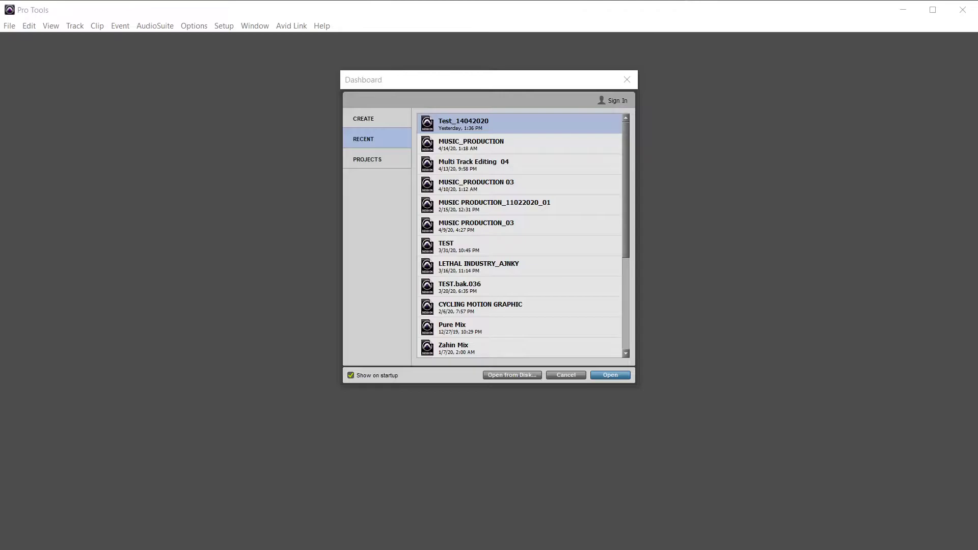
key("alt+Tab")
type("hello")
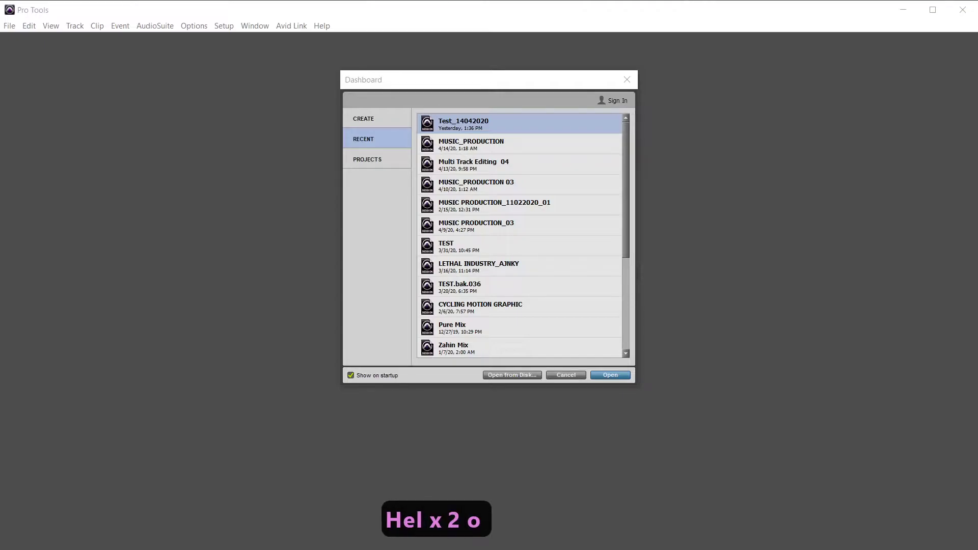
type("all")
key("Return")
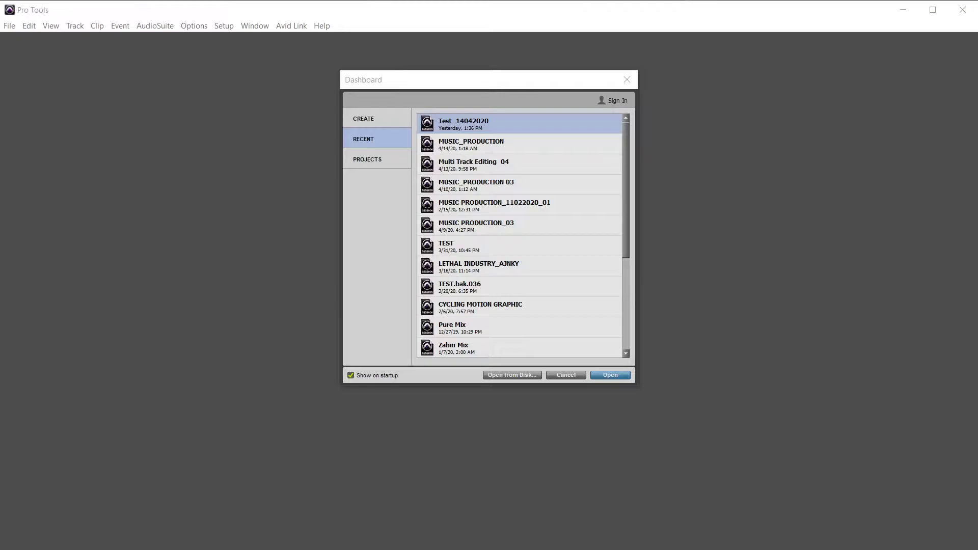
key("alt+Tab")
key("BackSpace")
key("BackSpace")
key("BackSpace")
key("BackSpace")
type("450")
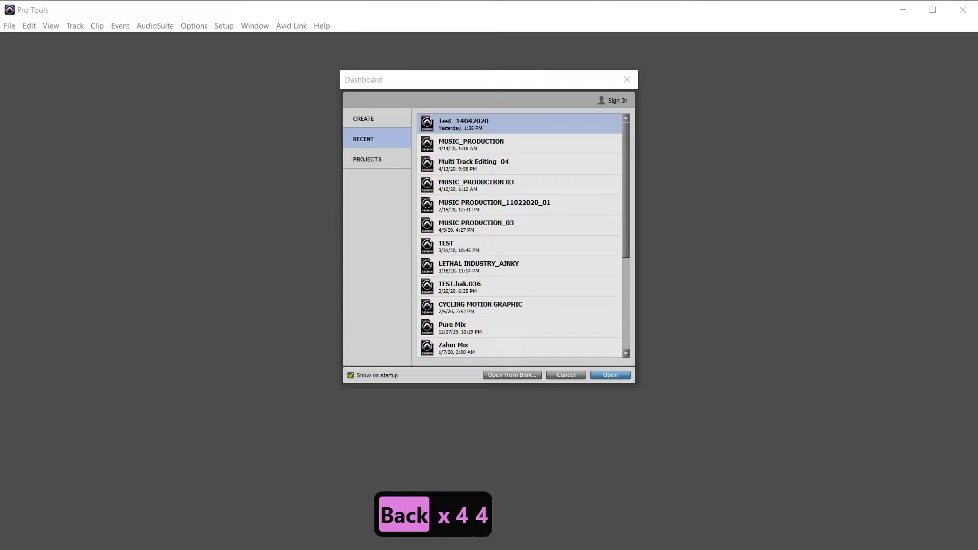
key("BackSpace")
key("BackSpace")
key("Return")
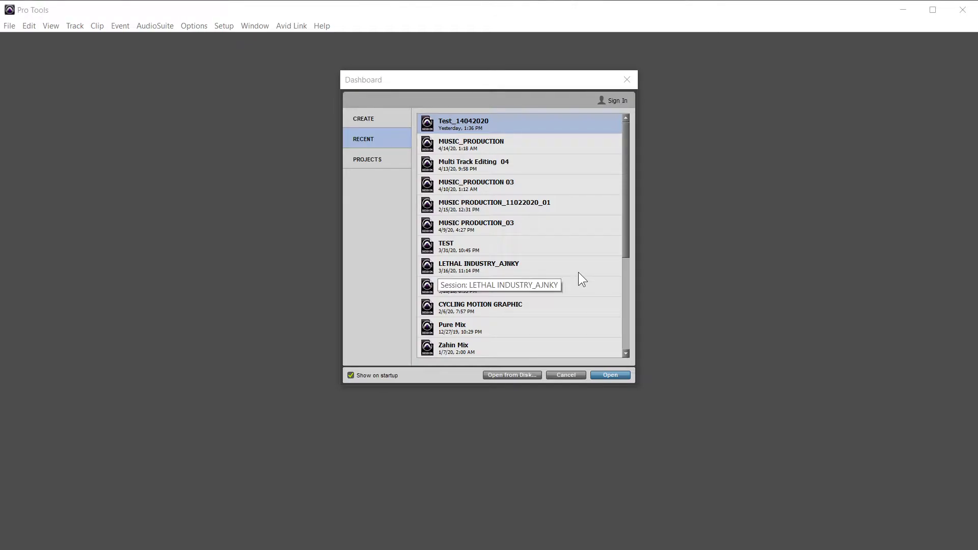
- Open the recent session Test_14042020
left_click(490, 121)
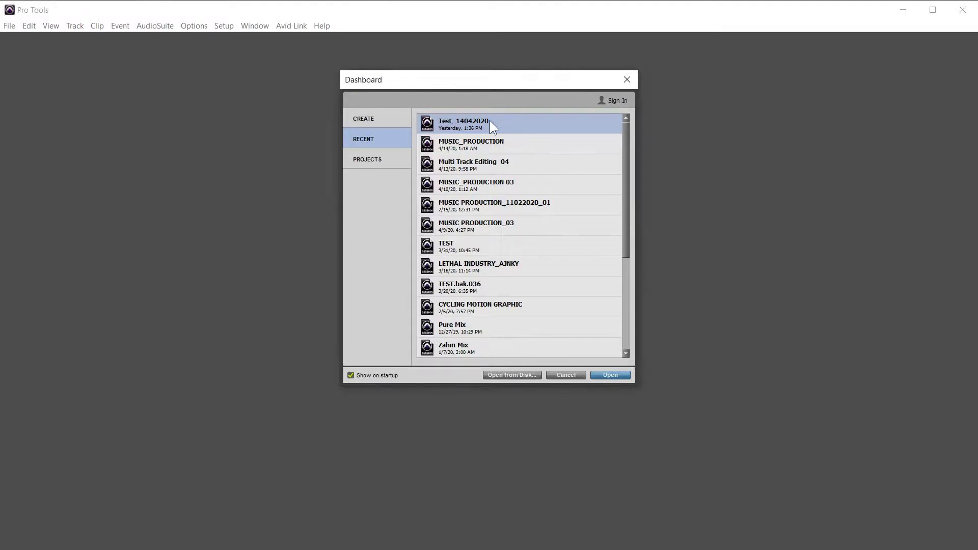
left_click(614, 376)
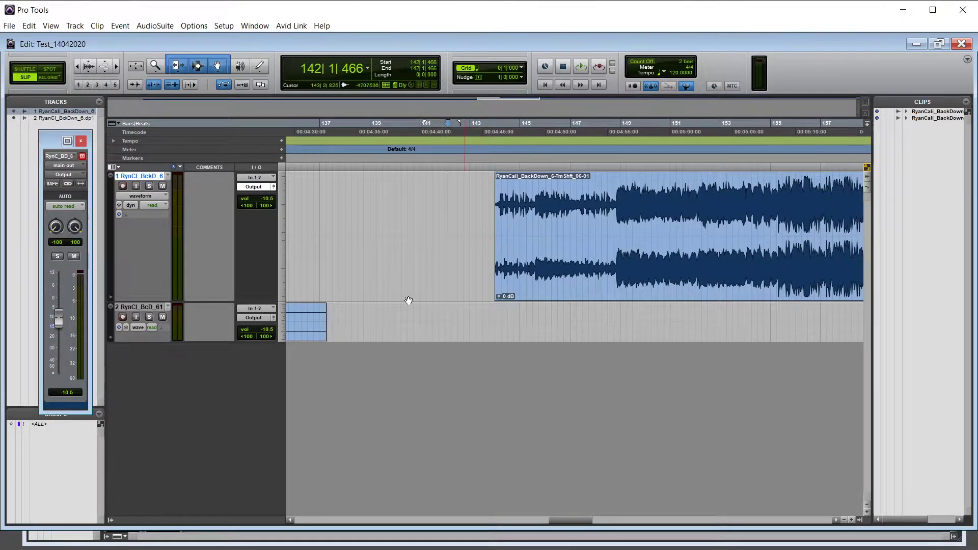
- Place the edit cursor before the track 1 clip at about bar 45, and advance it to the clip's start and end boundaries
left_click(640, 197)
key("r")
key("r")
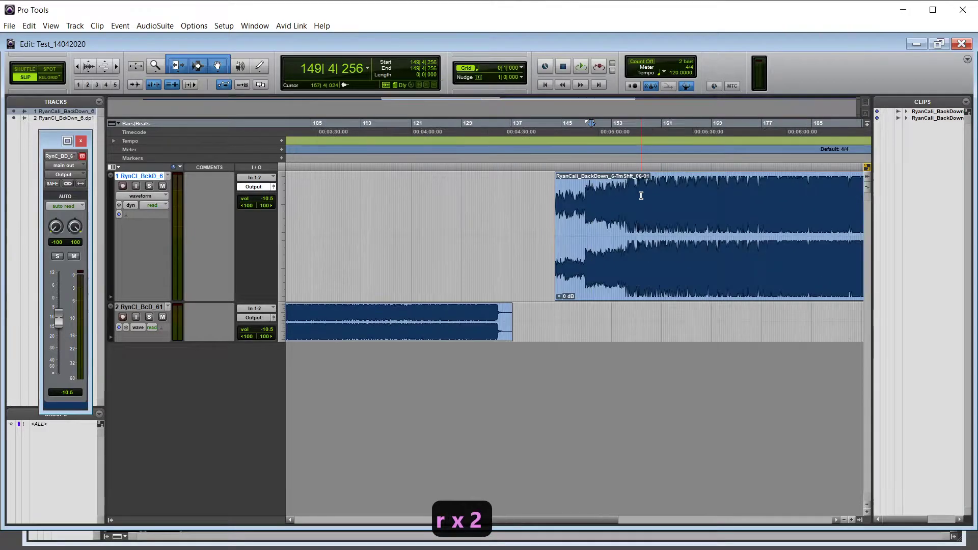
key("r")
key("r")
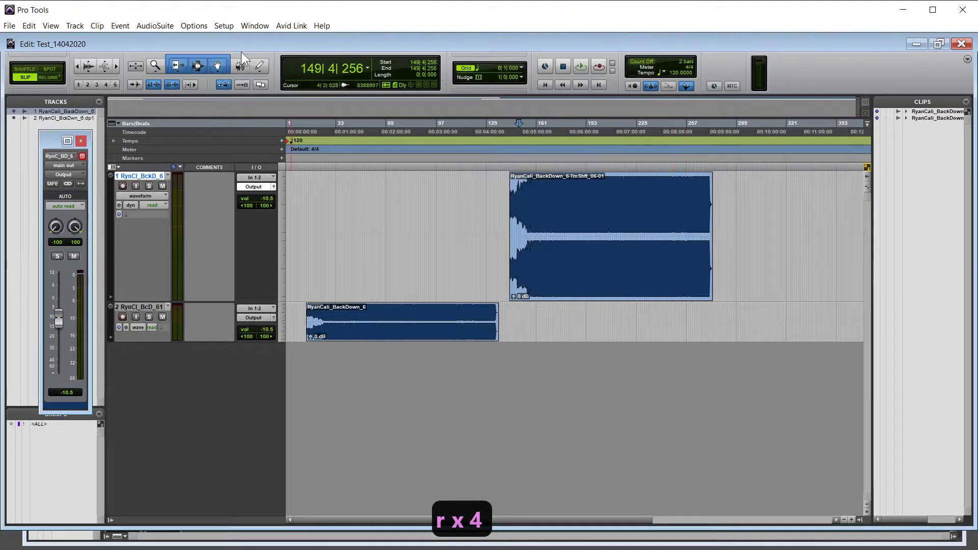
left_click(746, 218)
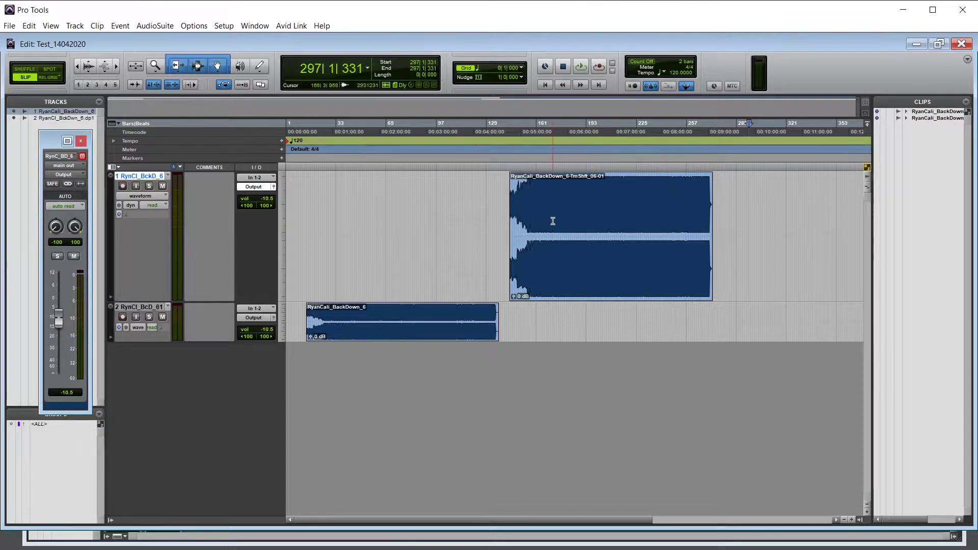
left_click(426, 239)
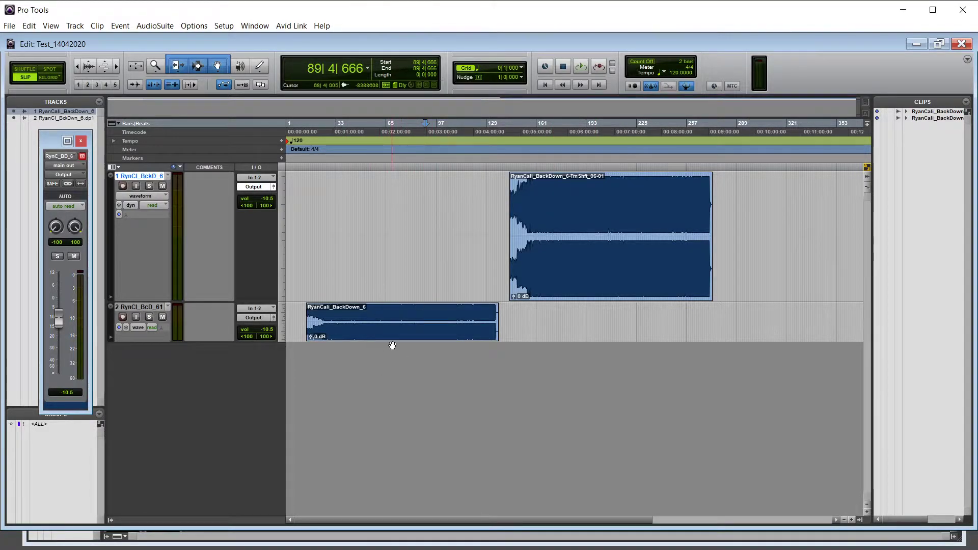
left_click(396, 206)
left_click(376, 205)
left_click(355, 209)
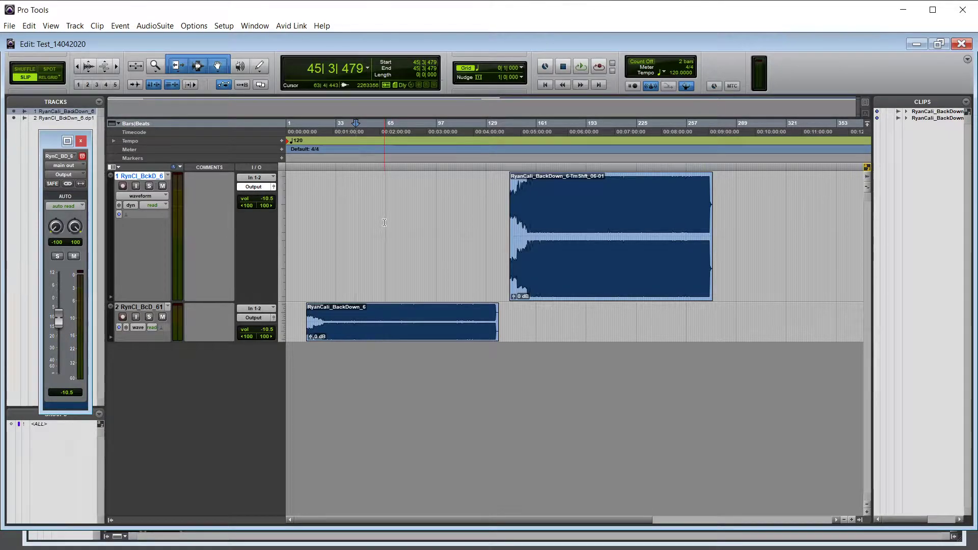
key("Tab")
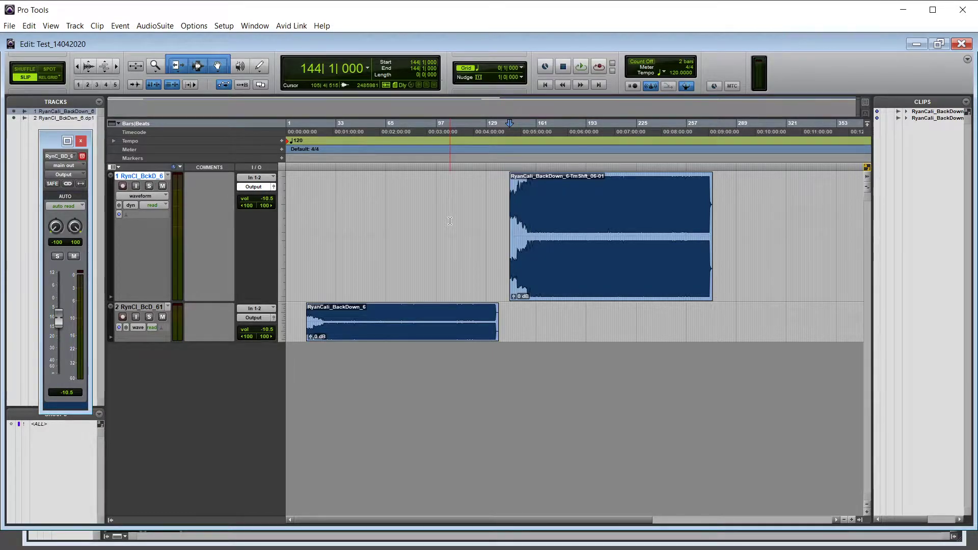
key("Tab")
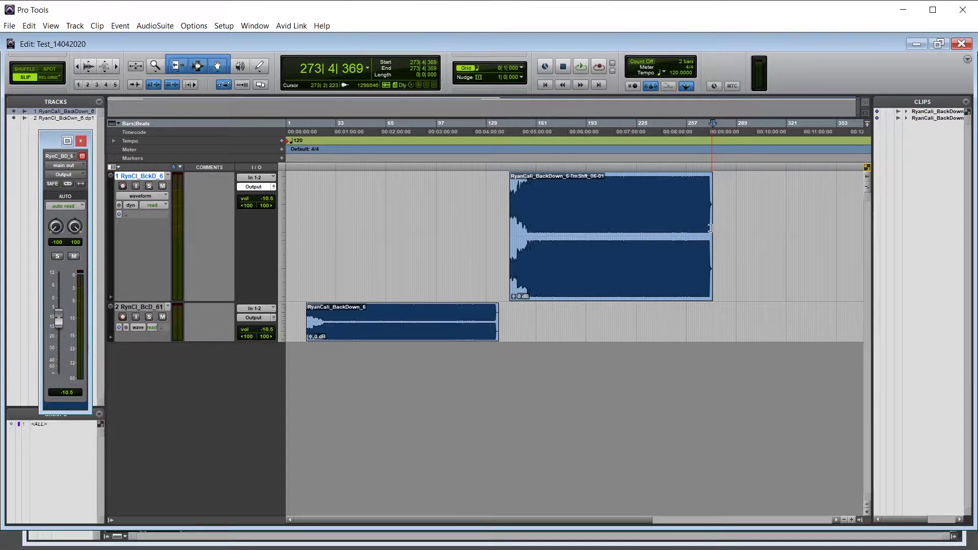
- Advance the edit cursor from the end of the track 1 clip to the end of the session timeline
key("t")
key("t")
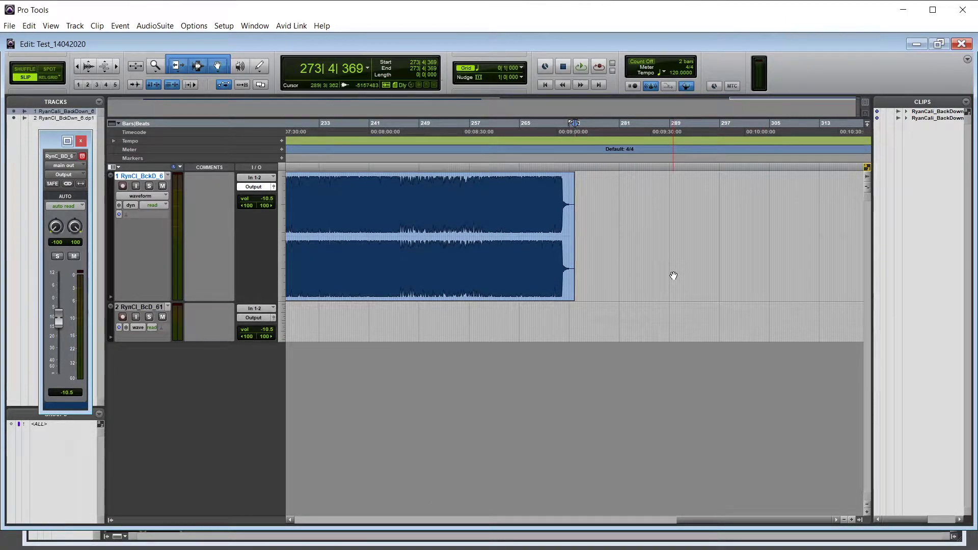
key("Tab")
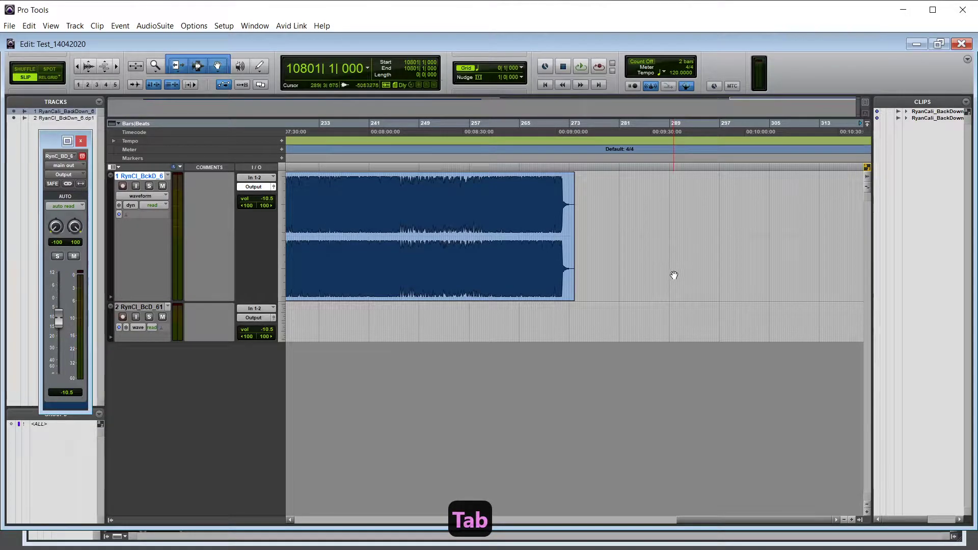
key("r")
key("r")
key("r")
key("r")
key("r")
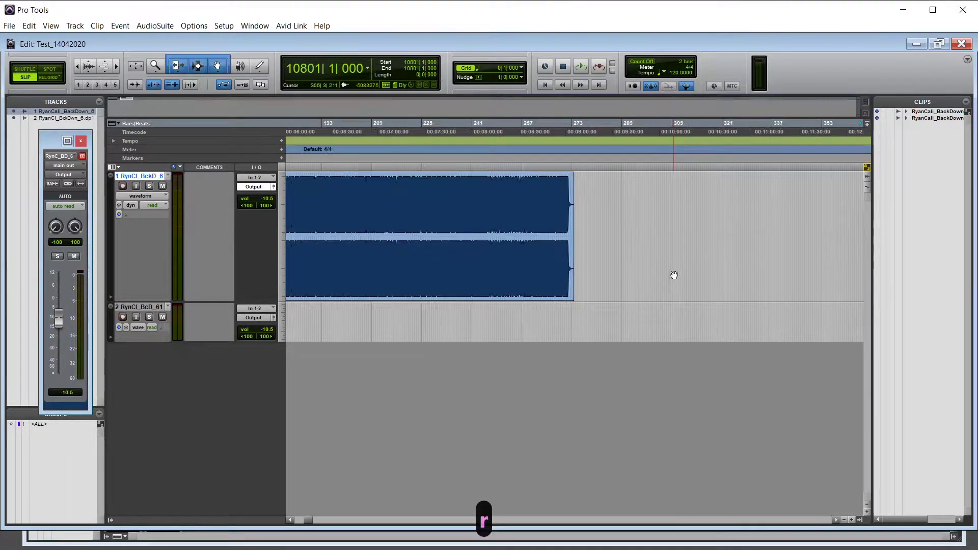
key("r")
key("r")
key("r")
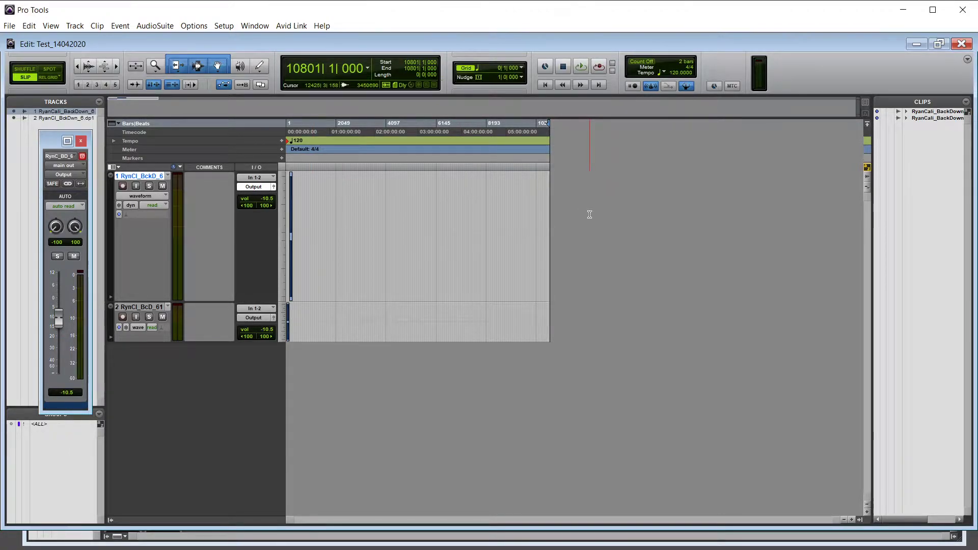
key("shift+Tab")
key("alt+Tab")
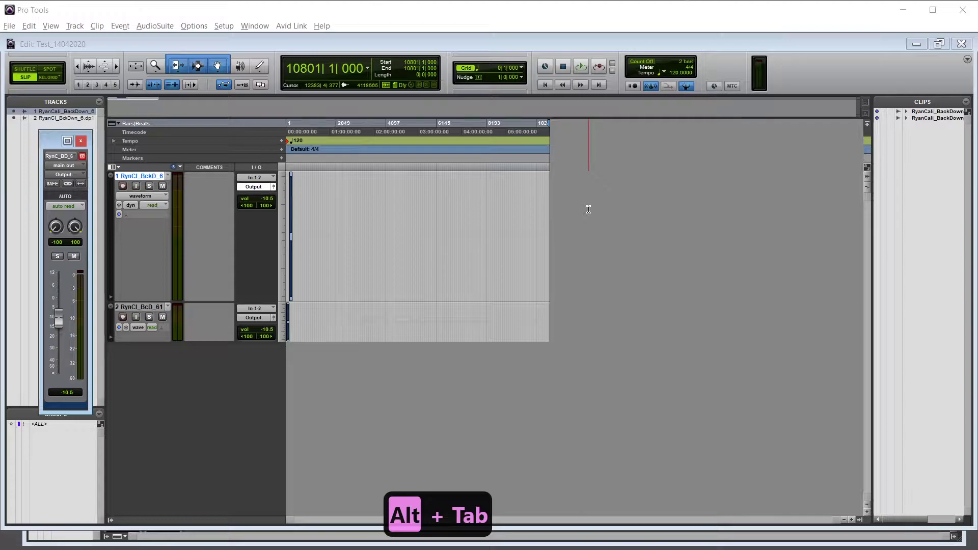
key("ctrl+Tab")
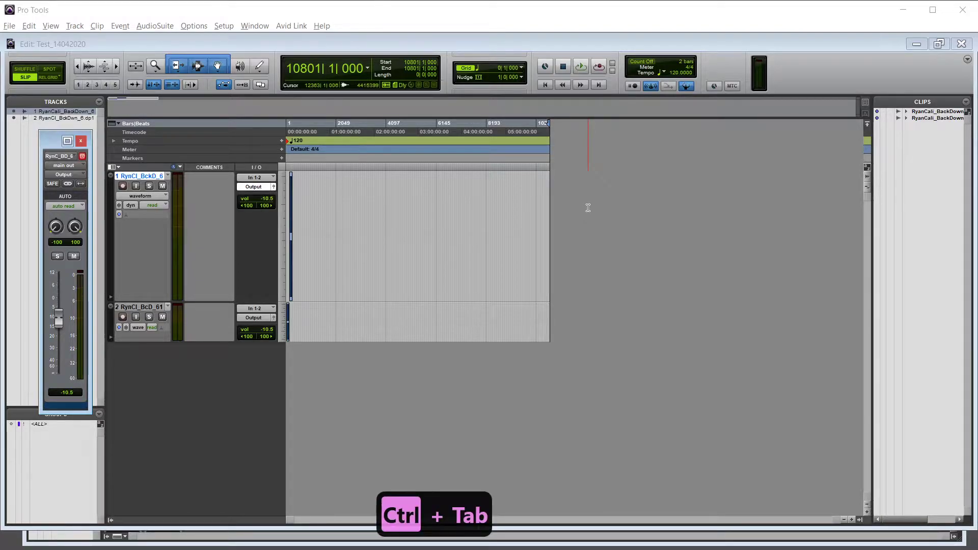
key("shift+Tab")
key("shift+Tab")
key("shift+Tab")
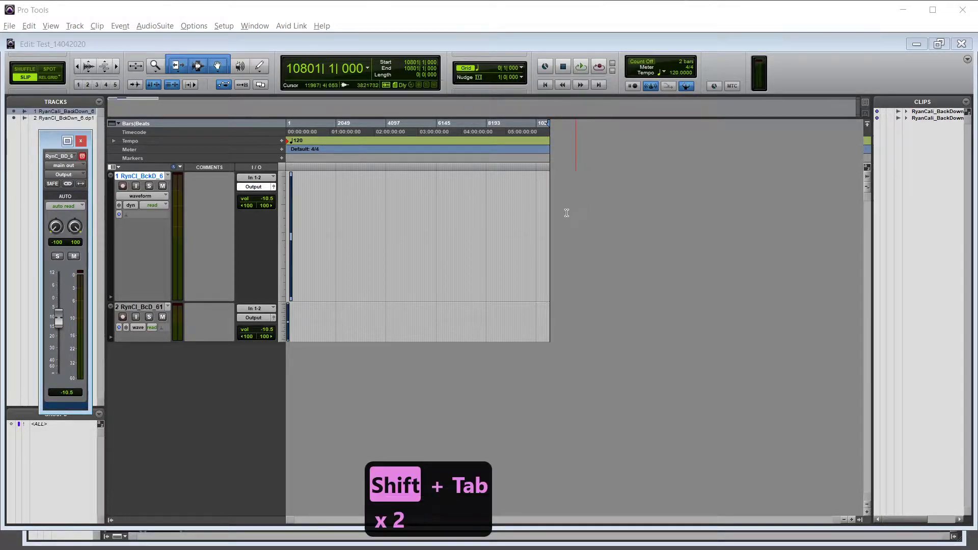
key("shift+Tab")
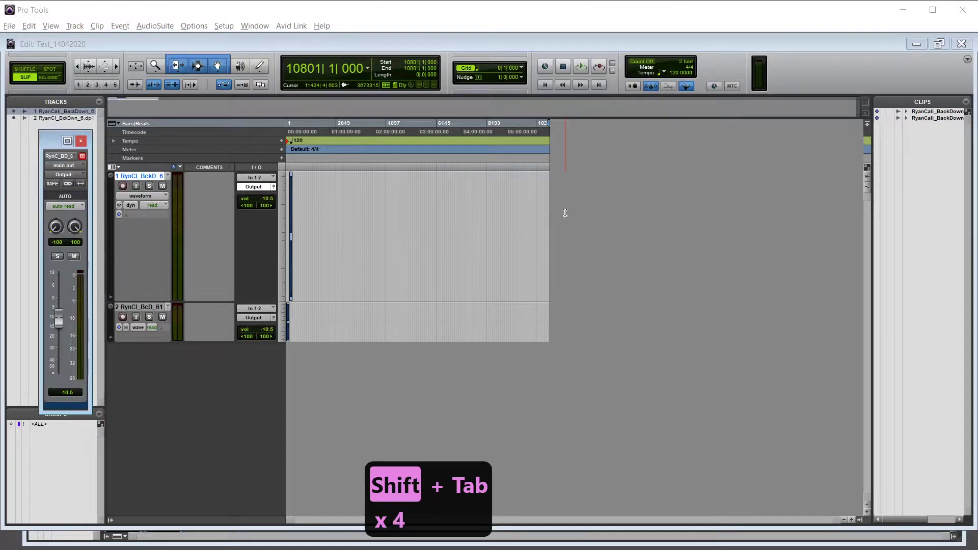
key("shift+Tab")
key("shift+Tab")
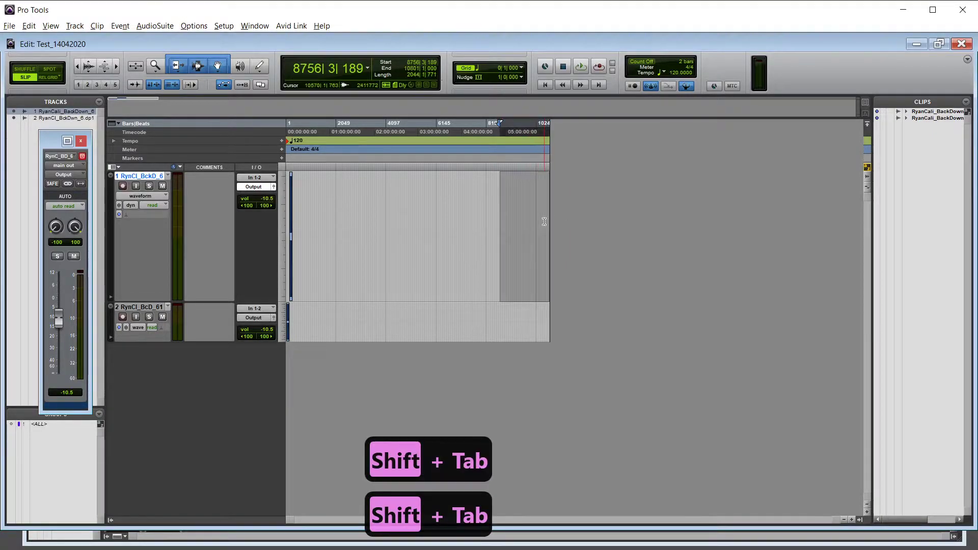
left_click(478, 224)
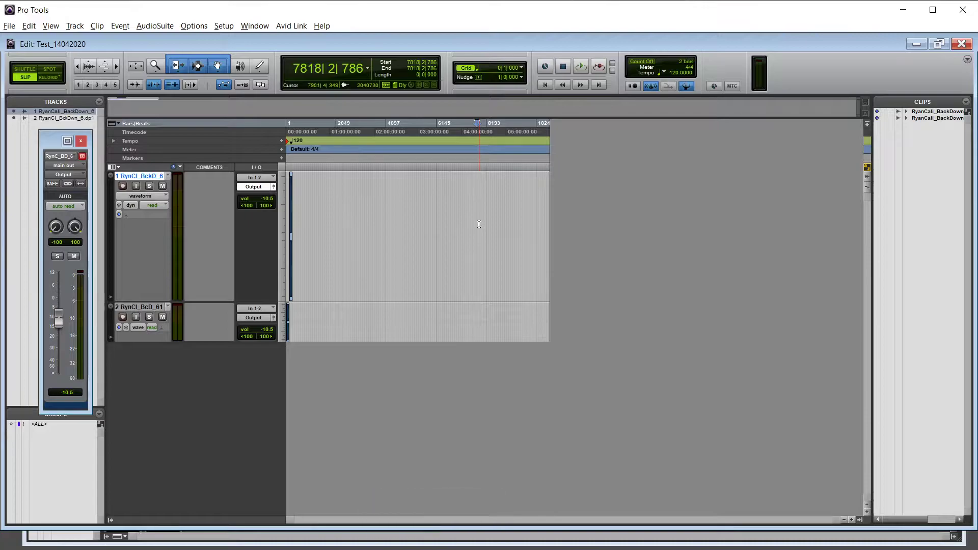
key("Tab")
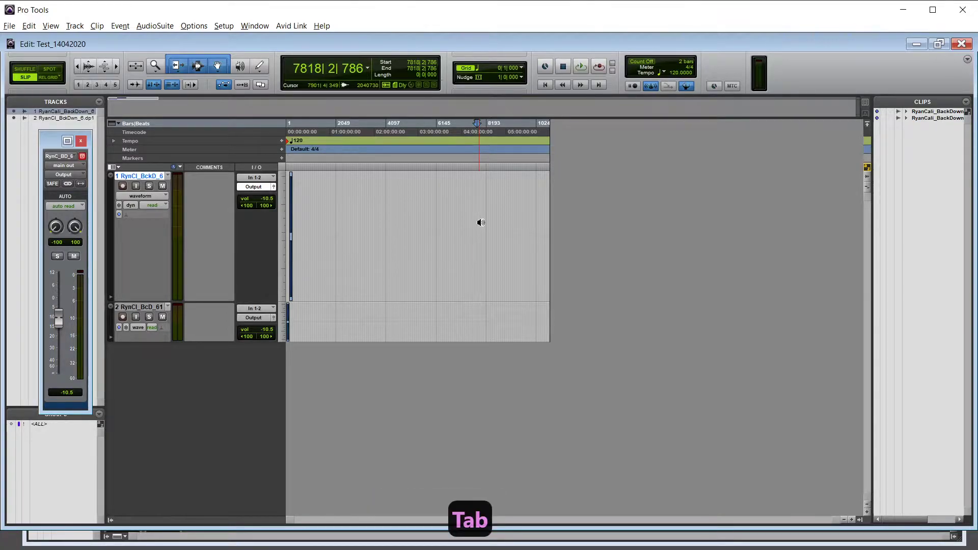
key("Tab")
left_click(503, 225)
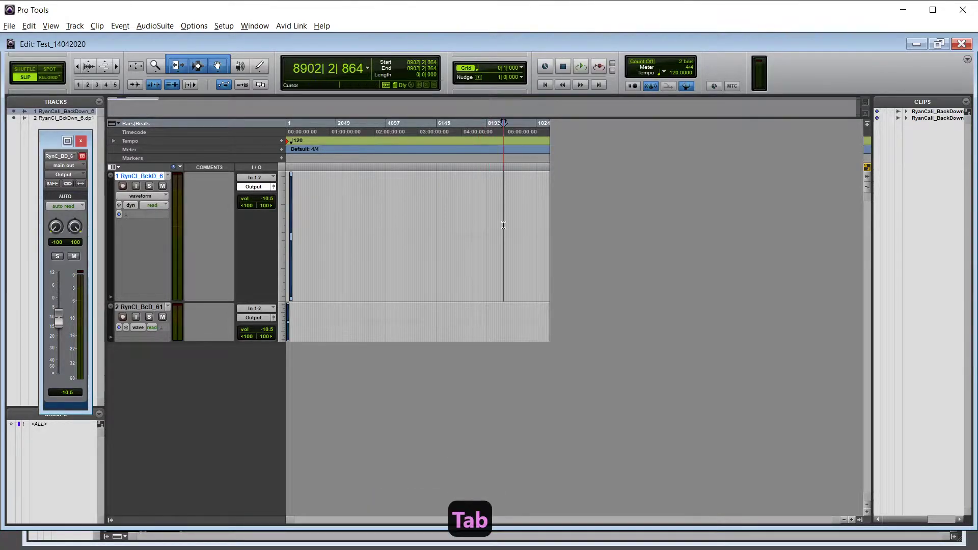
key("alt+Tab")
key("alt+Tab")
key("alt+Tab")
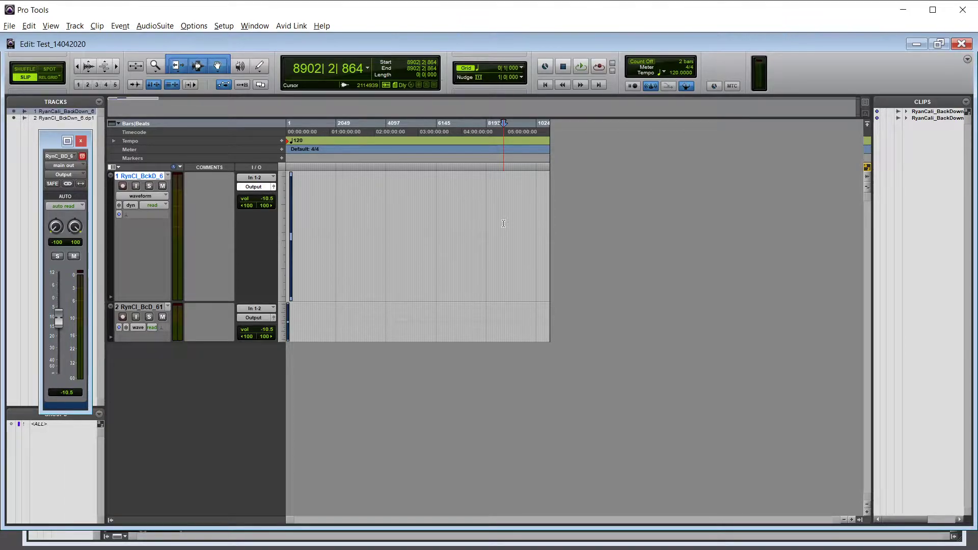
- Step the edit cursor backward on track 1 to the clip's end boundary and on to its start boundary
key("ctrl+Tab")
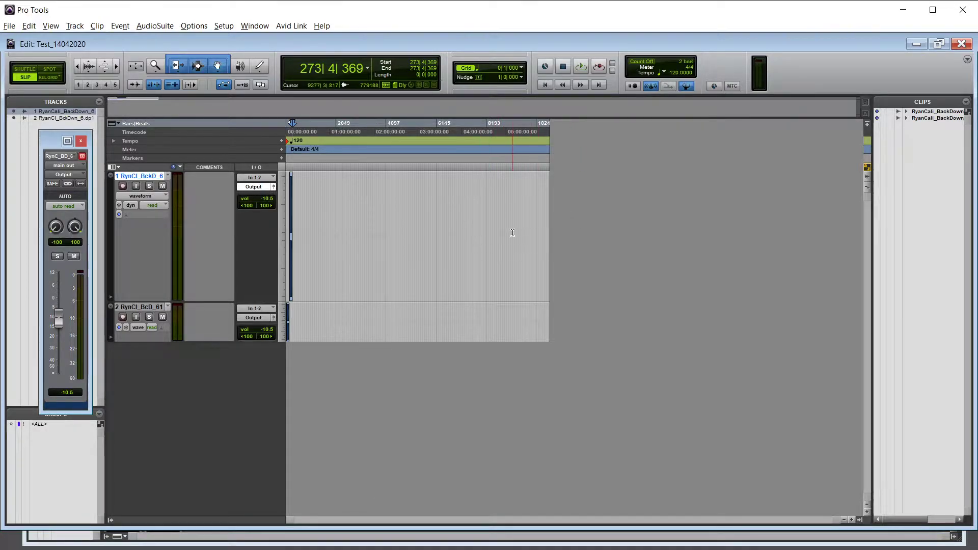
key("t")
key("t")
key("t")
key("t")
key("t")
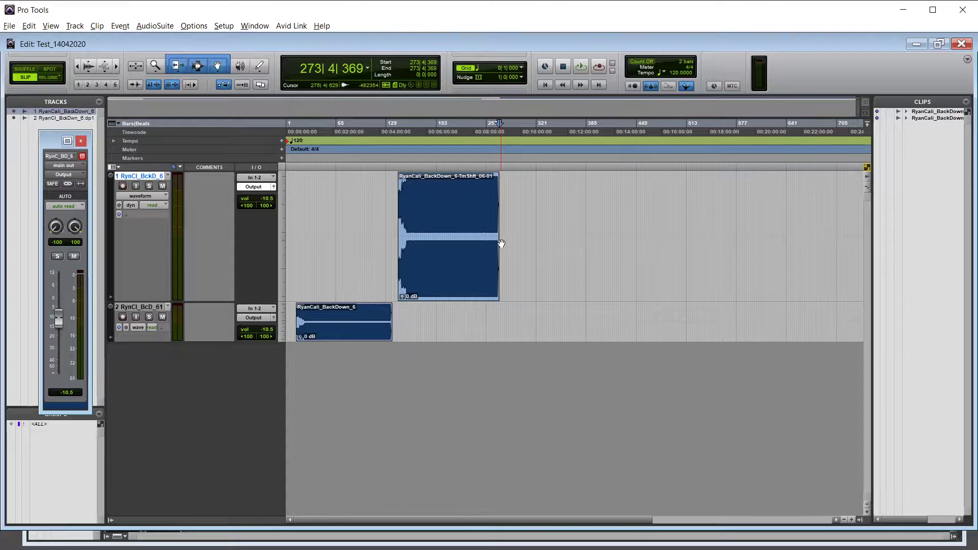
key("ctrl+Tab")
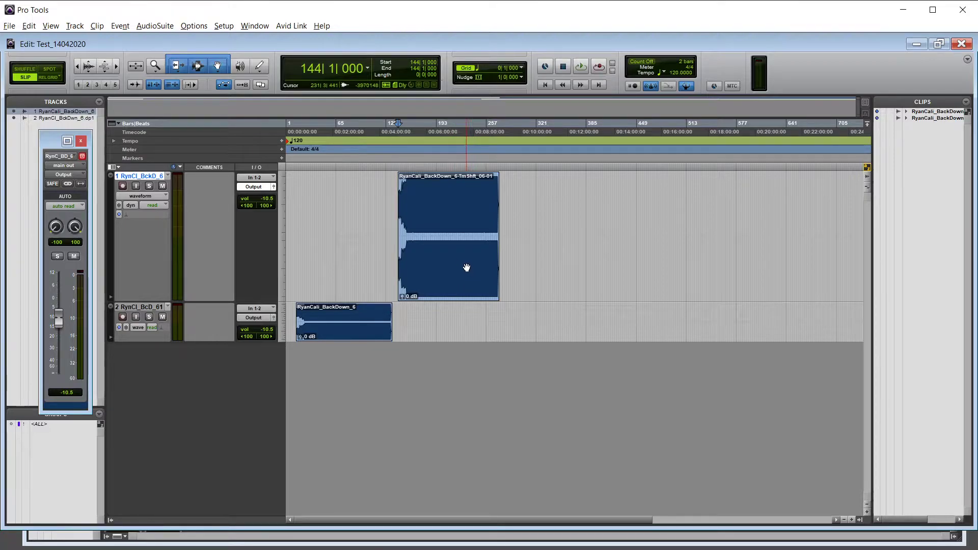
key("ctrl+Tab")
- Place the edit cursor at about bar 85 on track 1 and extend the selection through the clip's start to its end
left_click_drag(368, 204, 371, 204)
left_click(351, 240)
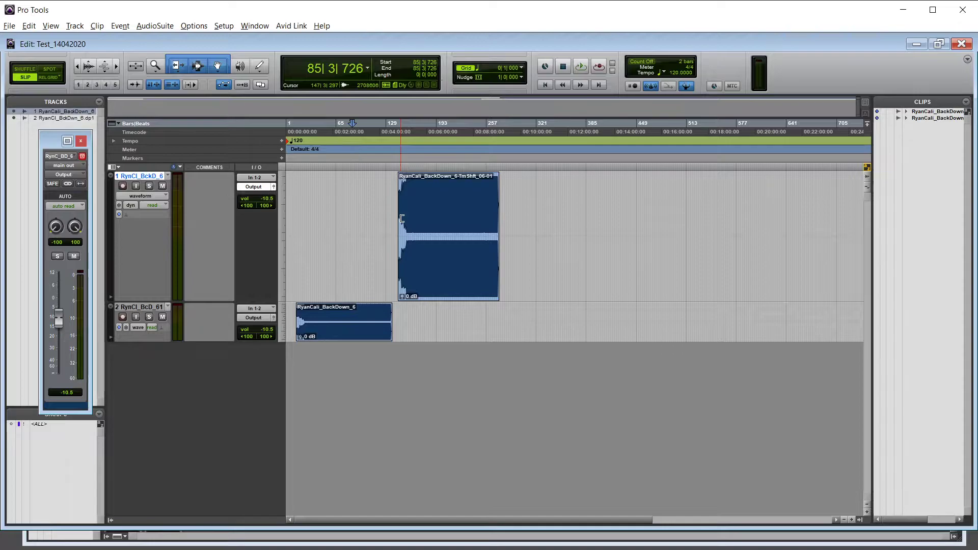
key("shift+Tab")
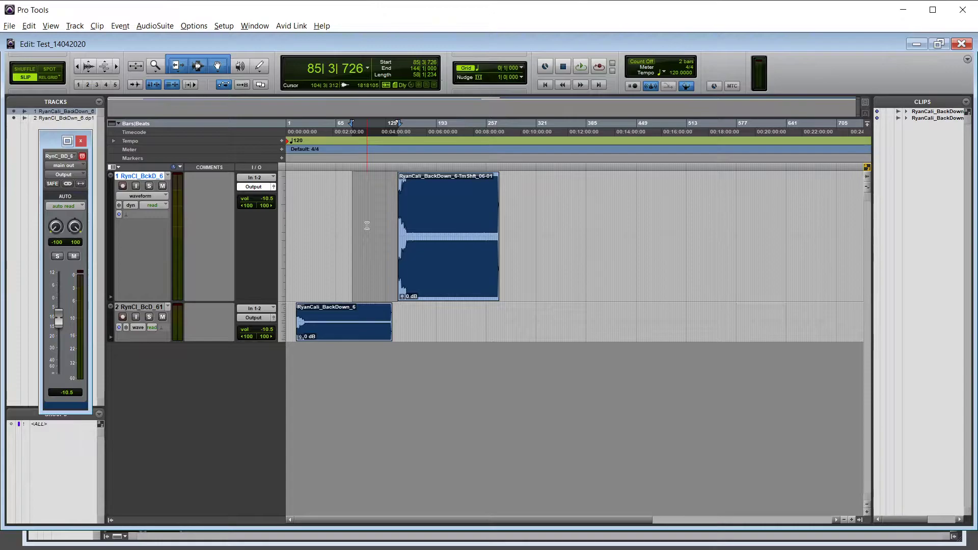
key("shift+Tab")
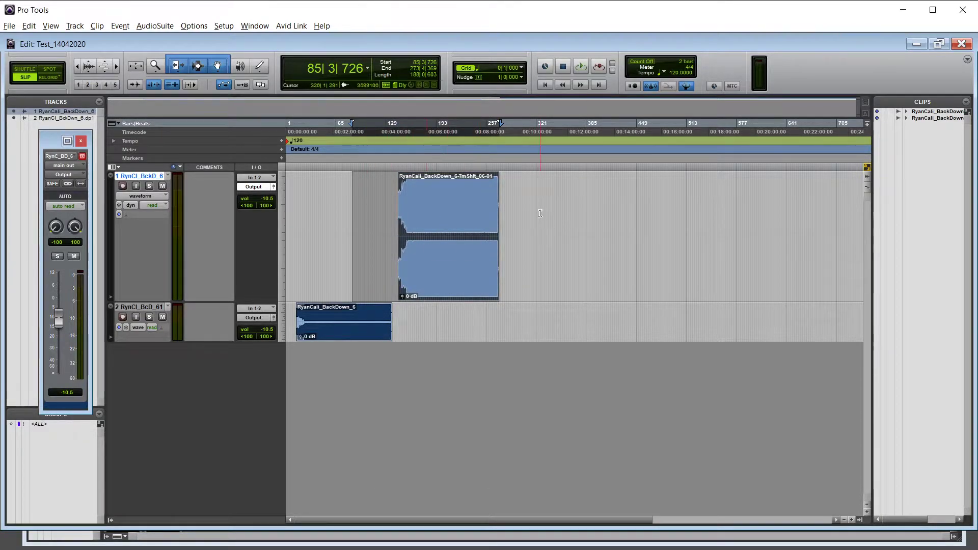
- Clear the selection and place the edit cursor in the empty area before the track 1 clip, at about bar 86
left_click(540, 213)
left_click(384, 212)
left_click(346, 211)
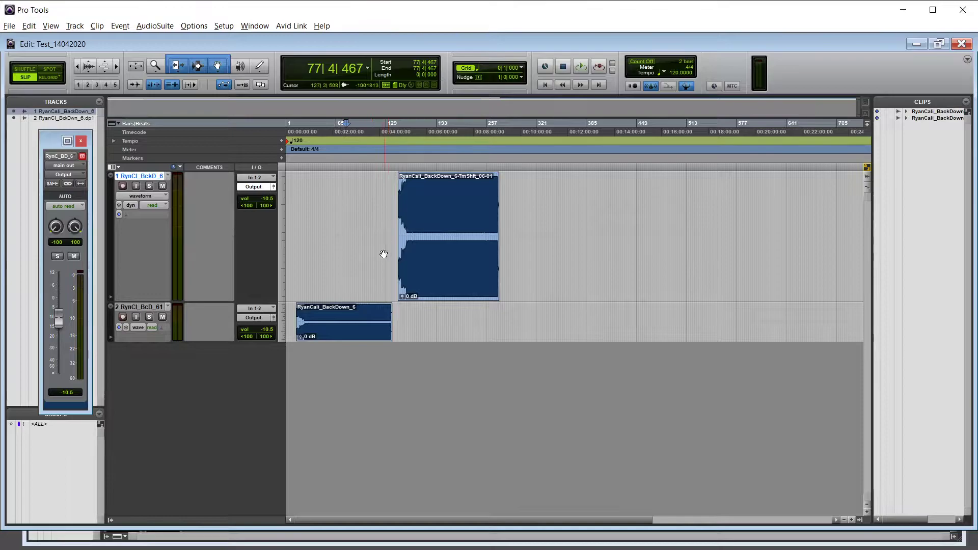
left_click(347, 219)
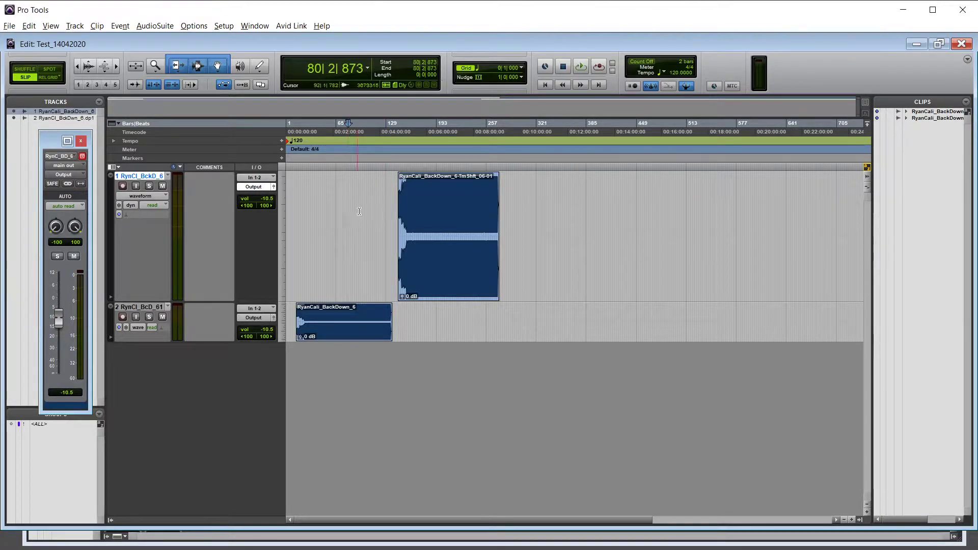
left_click(357, 213)
left_click(353, 224)
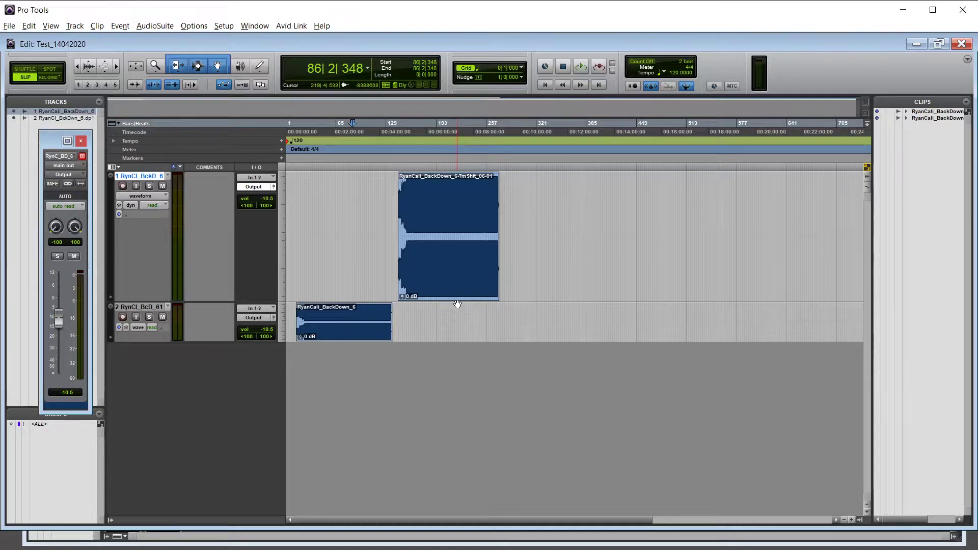
- Extend the selection to the end of the track 1 clip, clear it, and advance the edit cursor to the clip's start boundary
left_click(455, 276, "shift")
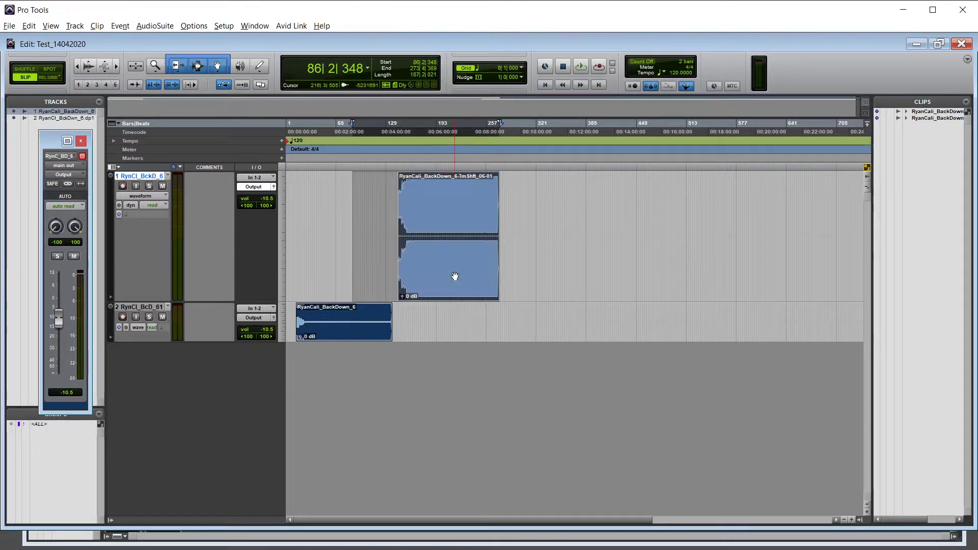
left_click(549, 202)
left_click(332, 239)
left_click(387, 215)
key("Tab")
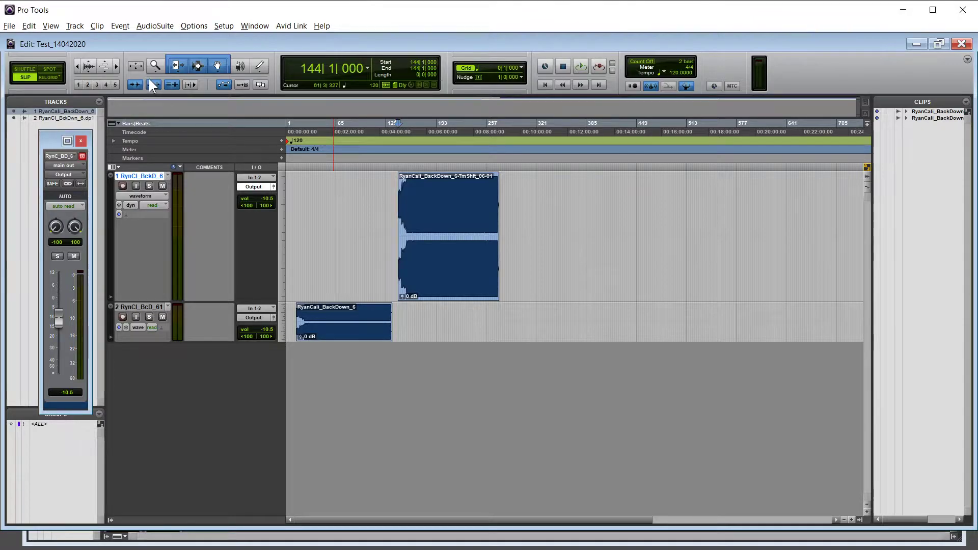
- Toggle the Tab to Transients option on and off several times and leave it switched on
key("alt+Tab")
key("alt+shift+Tab")
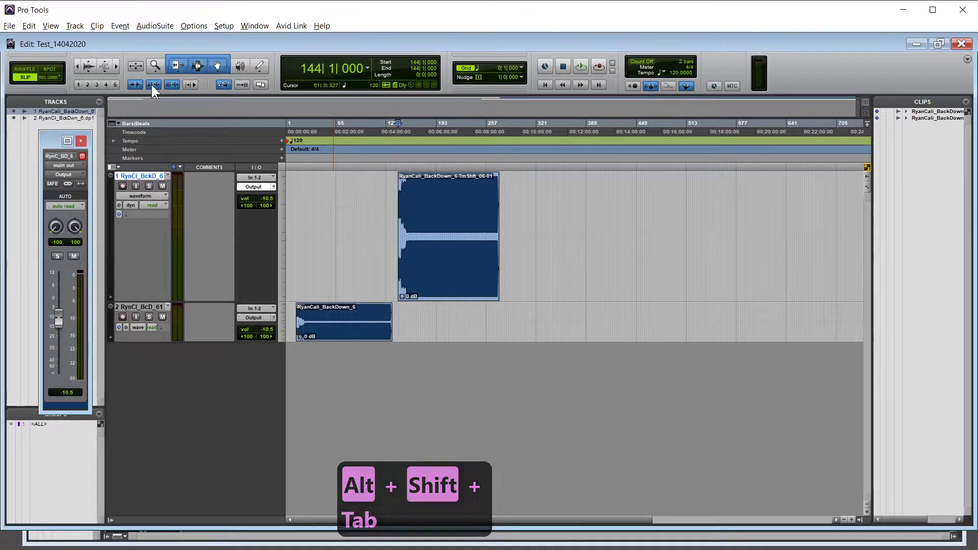
key("ctrl+Tab")
key("ctrl+Tab")
key("ctrl+Tab")
key("ctrl+Tab")
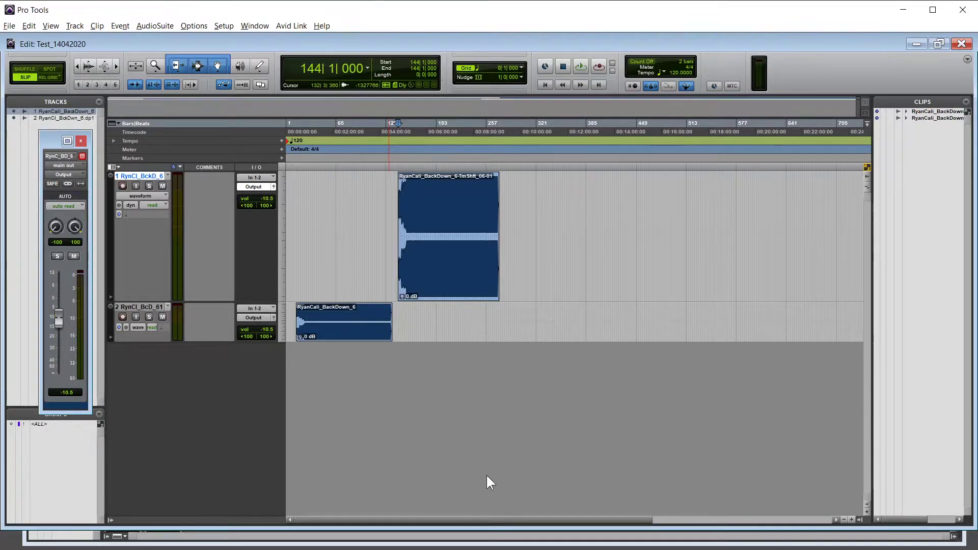
key("ctrl+Tab")
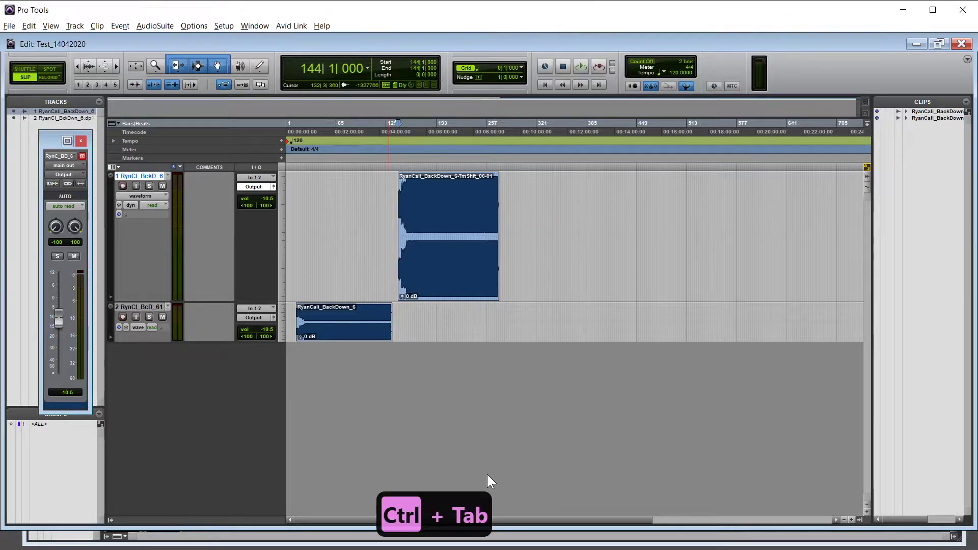
key("ctrl+Tab")
key("ctrl+Tab")
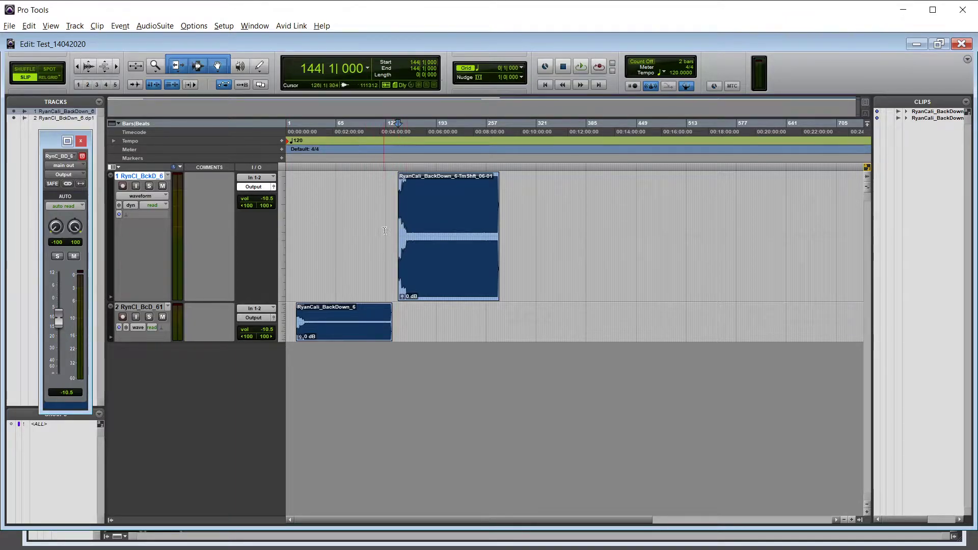
left_click(135, 84)
key("ctrl+Tab")
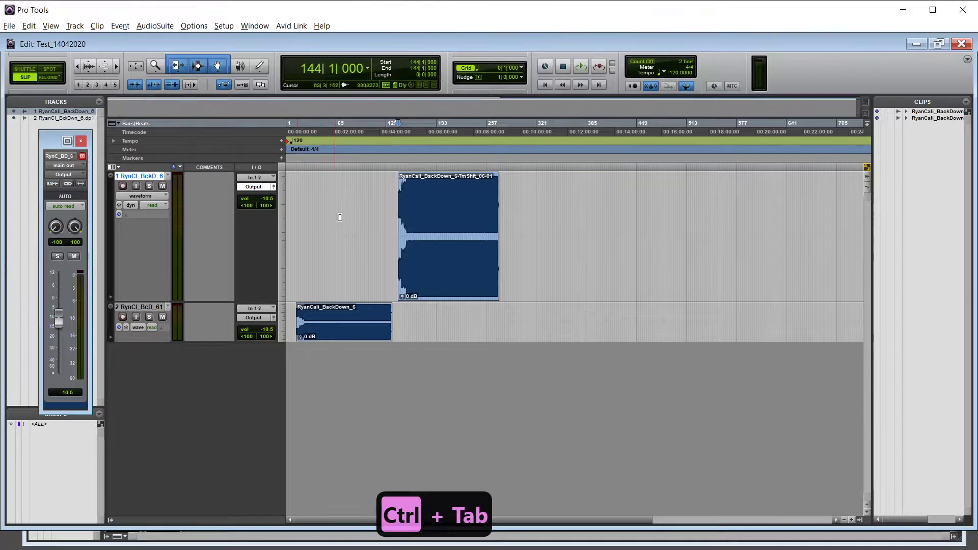
- Place the edit cursor in the empty area before the track 1 clip, at about bar 106
key("t")
key("t")
key("t")
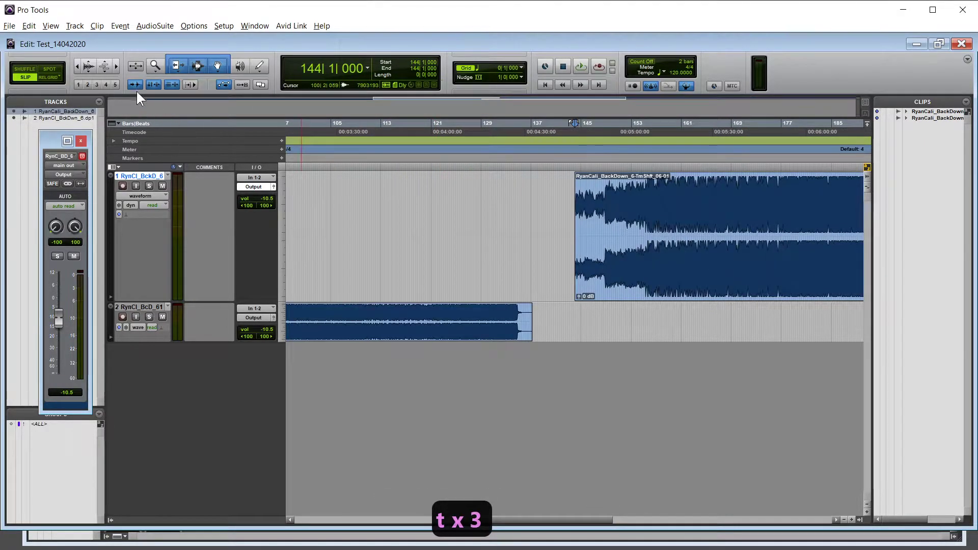
scroll(375, 185, "right", 5)
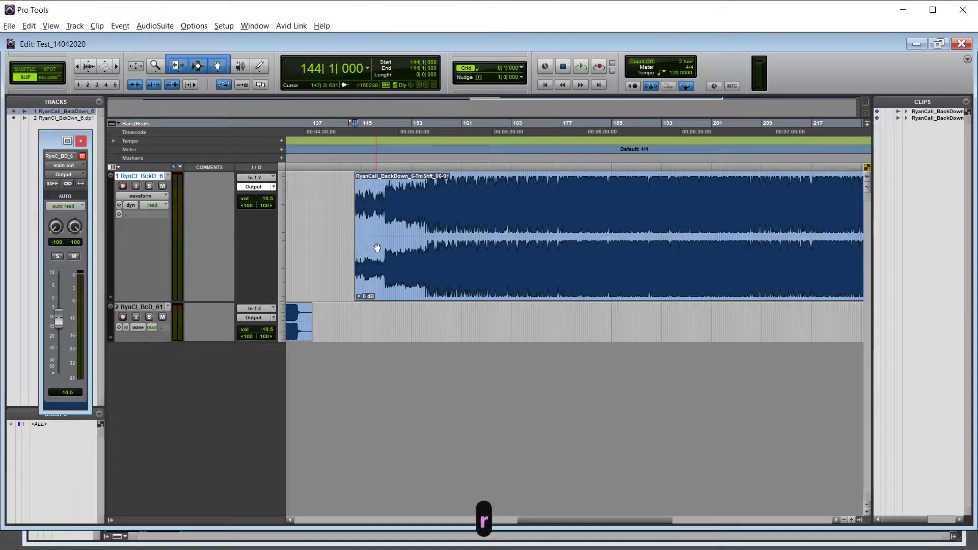
key("r")
left_click(347, 230)
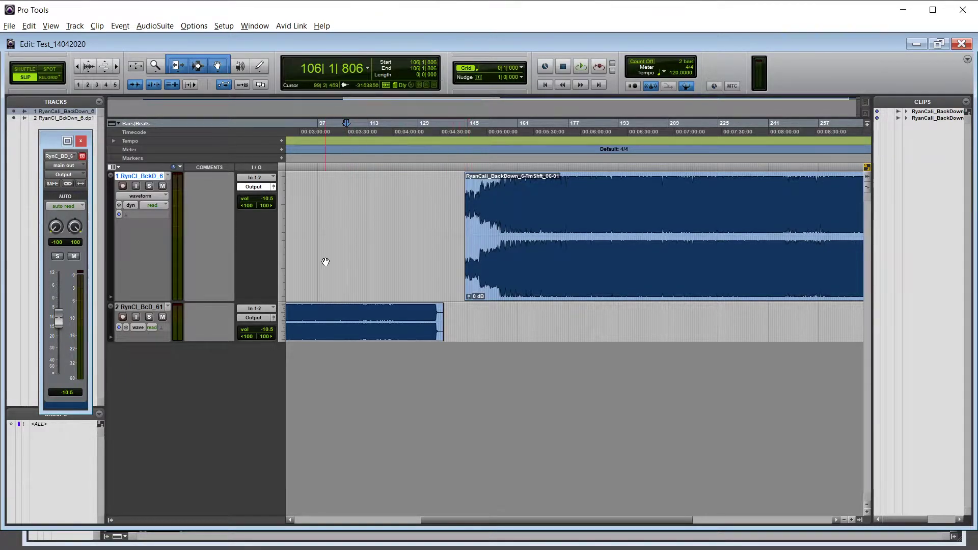
- Select the whole track 1 clip and replace the selection with an edit cursor inside it, at about bar 149 and finally bar 187
left_click(515, 279)
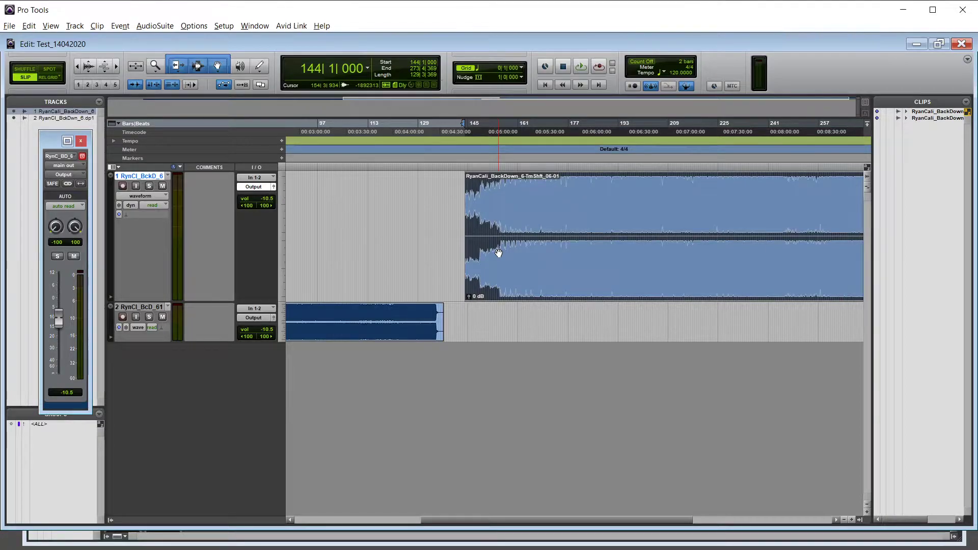
left_click(481, 220)
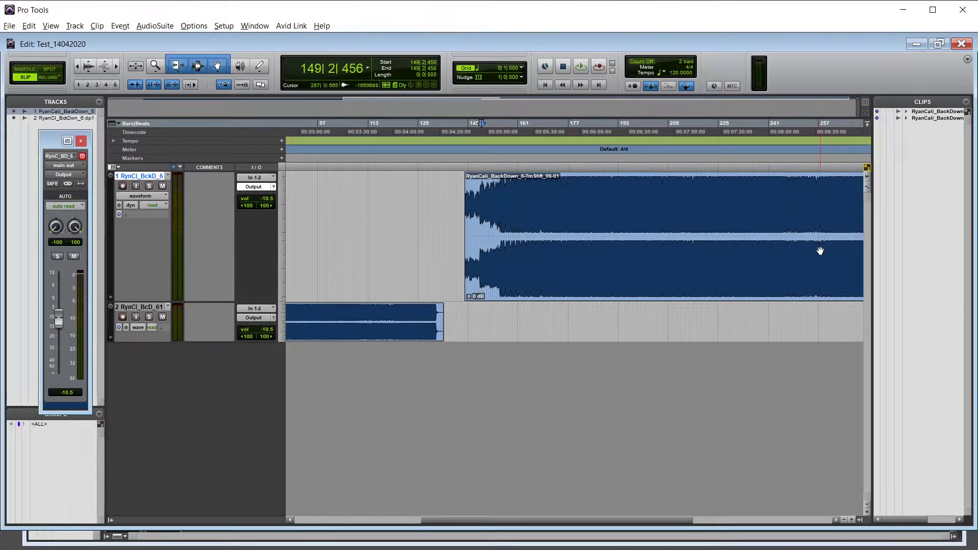
left_click(600, 223)
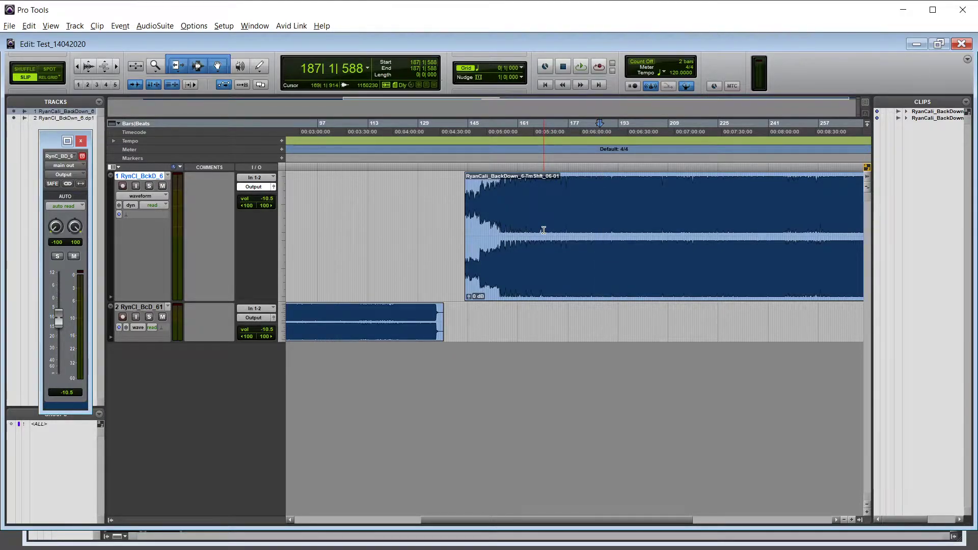
- Select the whole track 1 clip again from its lower half
key("r")
key("r")
key("t")
key("t")
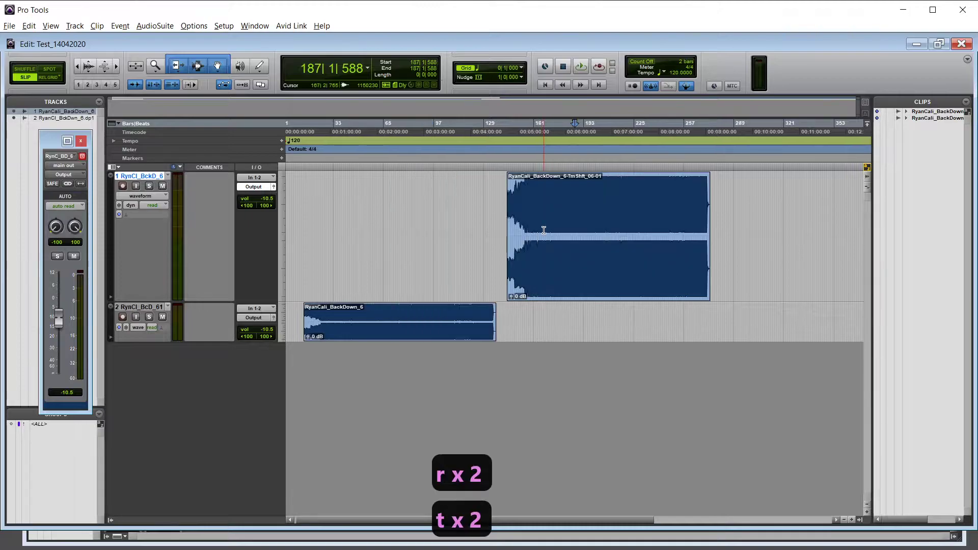
key("t")
left_click(504, 270)
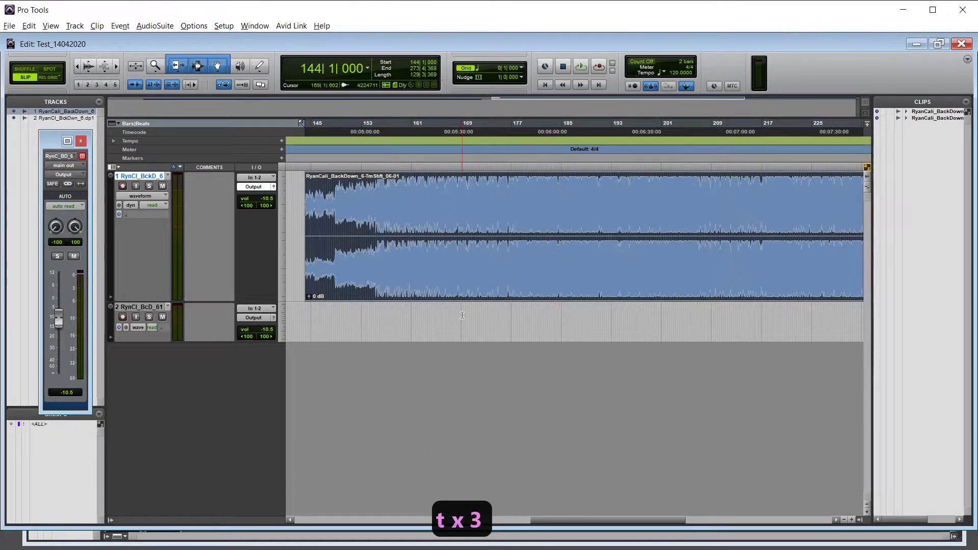
- Clear the selection and place the edit cursor just before the track 1 clip's start, at about 143|4|889
scroll(463, 321, "left", 5)
key("t")
key("t")
key("t")
key("t")
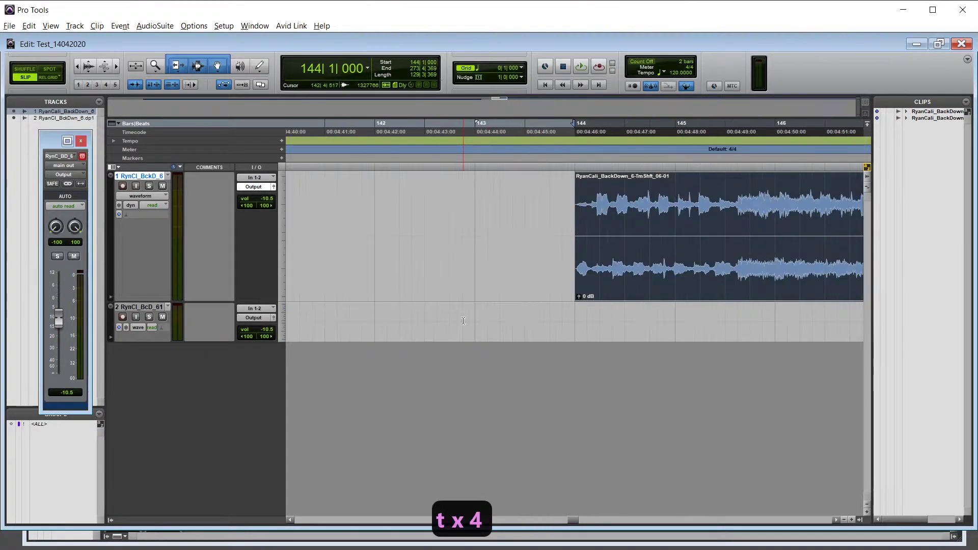
key("t")
key("t")
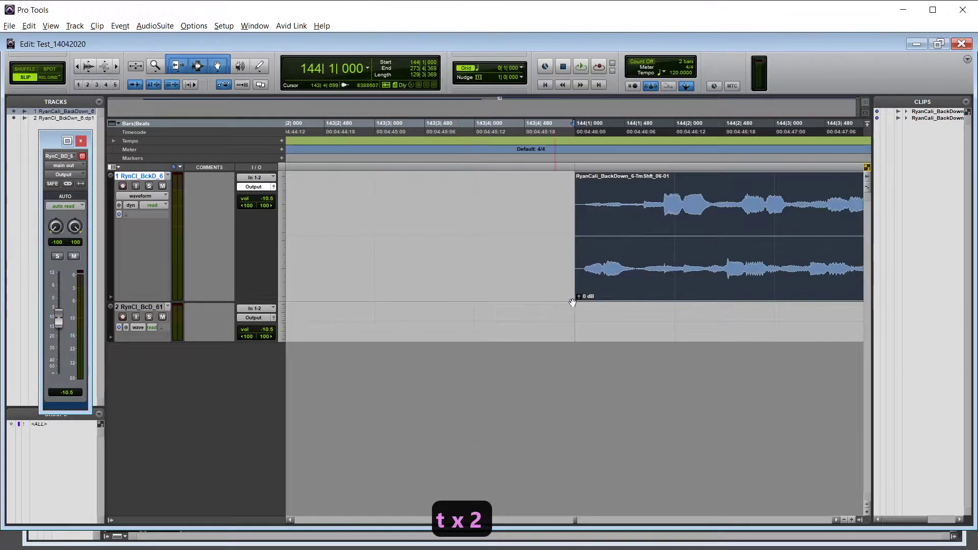
left_click(570, 217)
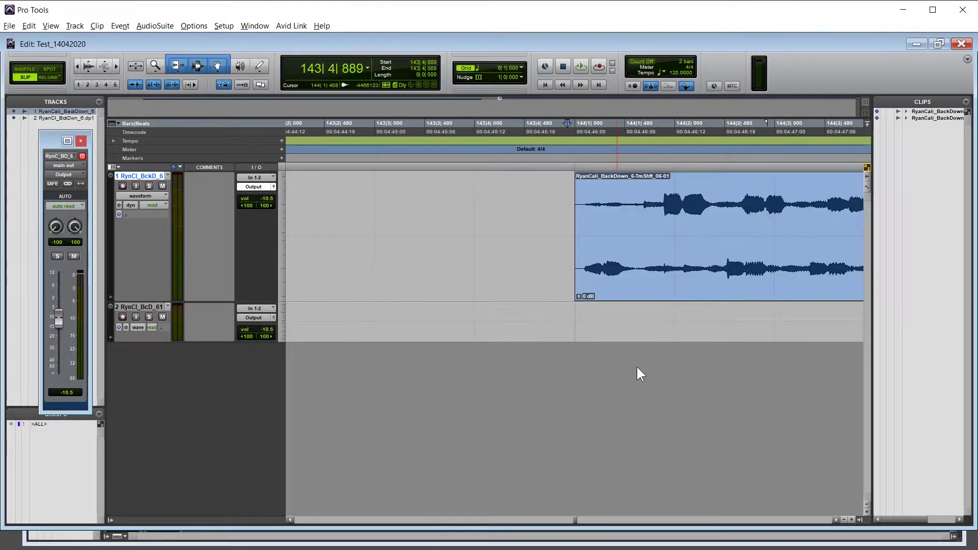
- Advance the edit cursor through the first transients of the track 1 clip to 144|1|663
key("Tab")
key("Tab")
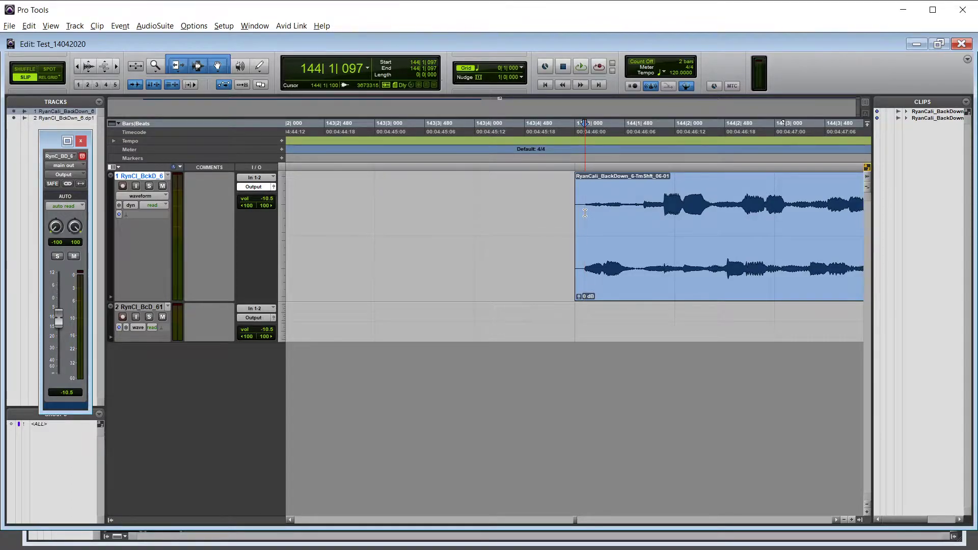
key("Tab")
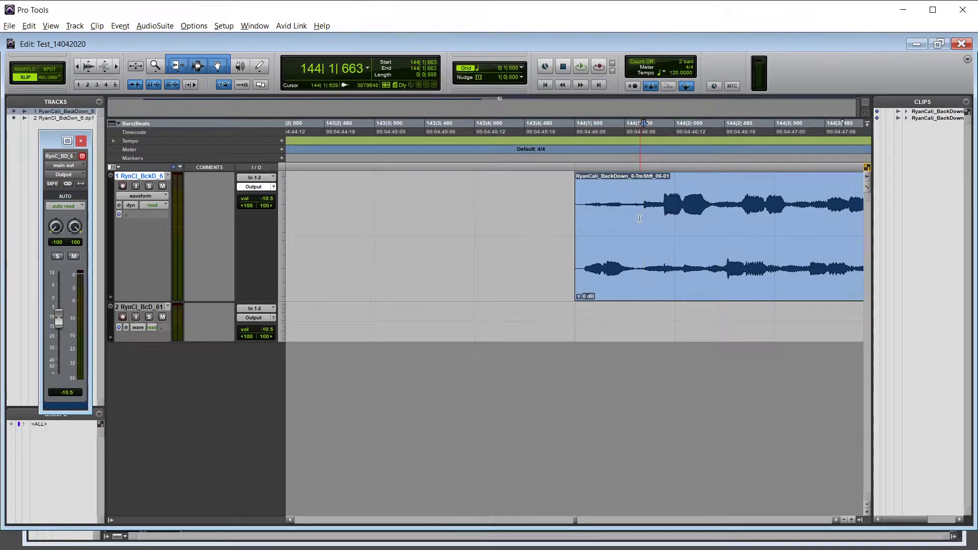
- Examine the track 1 waveform closely around the transient at the edit cursor
key("t")
key("t")
key("t")
key("t")
key("t")
key("t")
key("t")
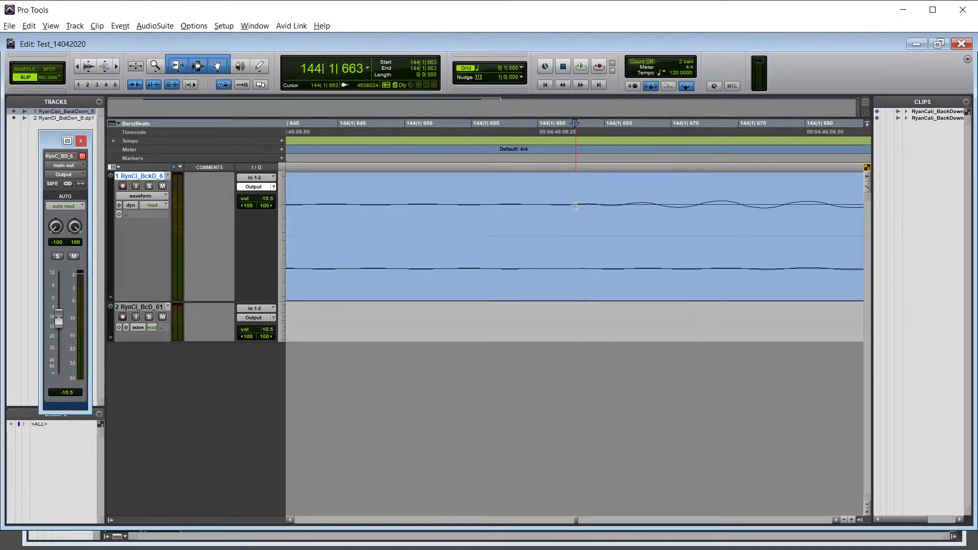
key("r")
key("r")
key("r")
key("r")
key("r")
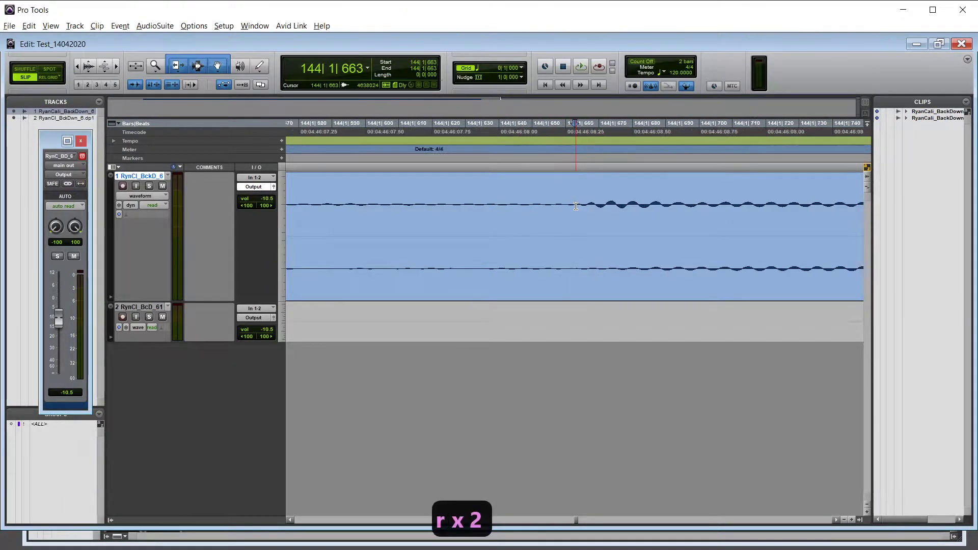
key("r")
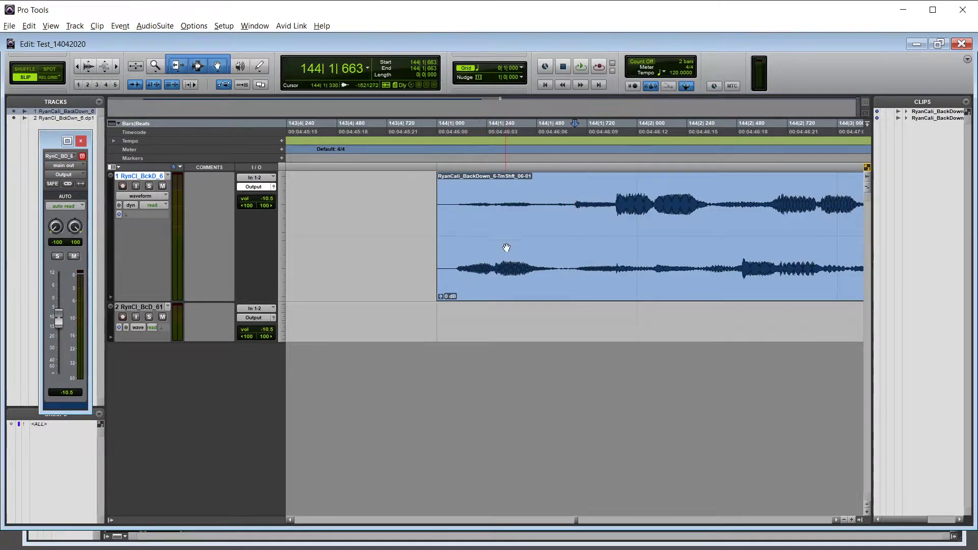
- Advance the edit cursor transient by transient along the track 1 clip to 144|4|349
key("Tab")
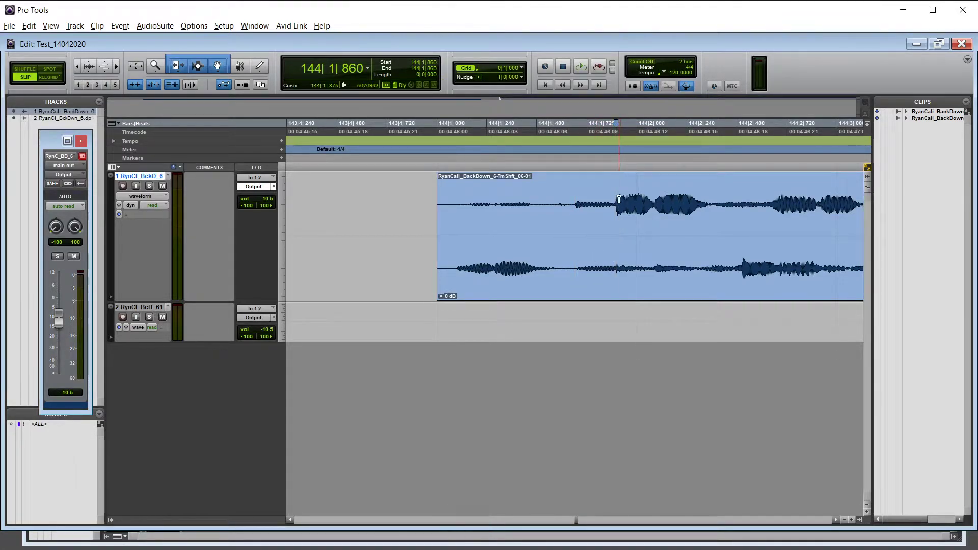
key("Tab")
key("Tab")
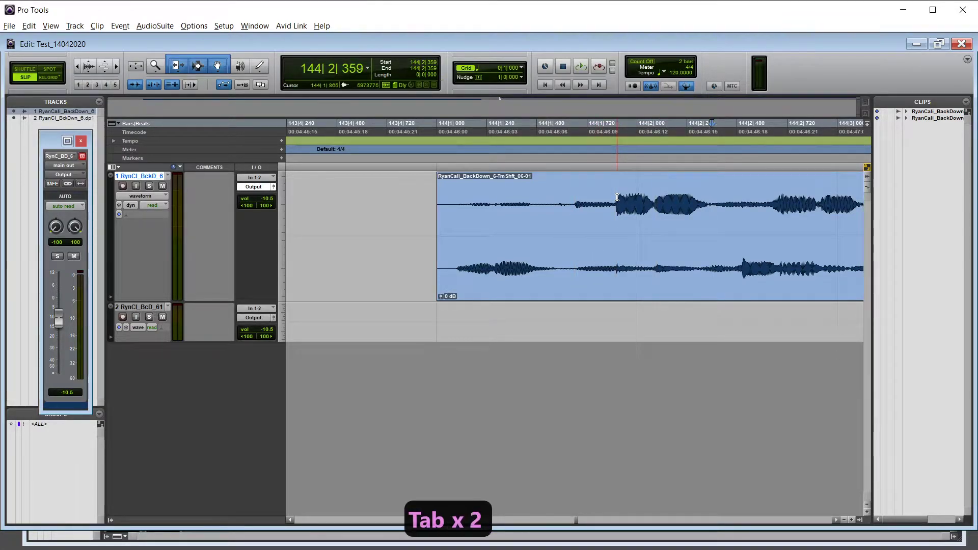
key("Tab")
key("Tab")
key("Tab")
key("Tab")
key("Tab")
key("Tab")
key("Tab")
key("Tab")
key("Tab")
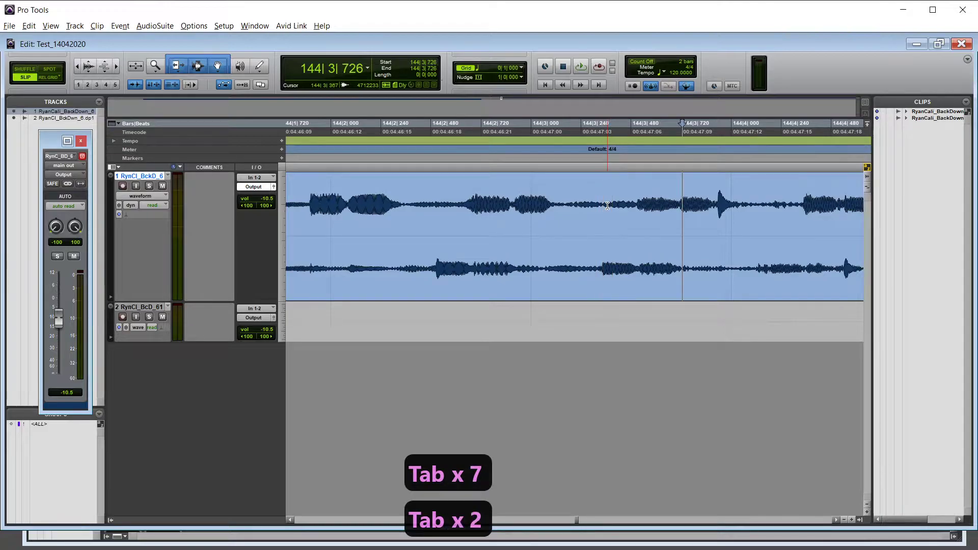
key("Tab")
key("Tab")
key("Tab")
key("Tab")
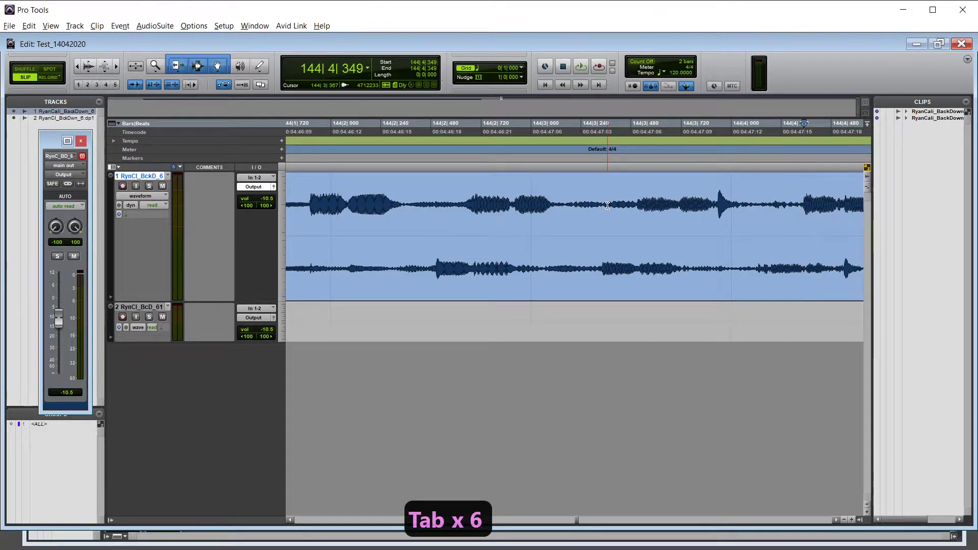
- Inspect the waveform around the edit cursor and advance to the next transient on track 1 at 144|4|537
key("r")
key("r")
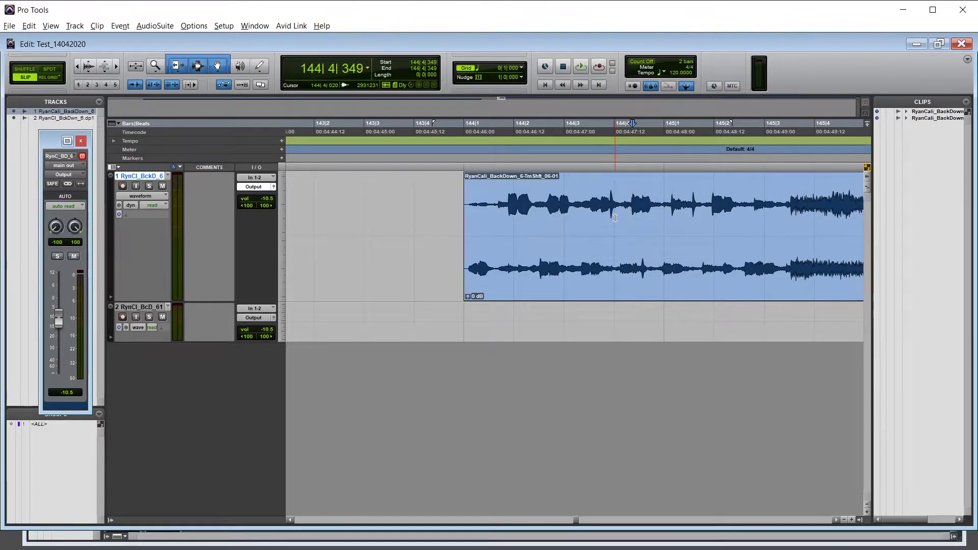
key("t")
key("r")
key("r")
key("t")
key("t")
key("t")
key("t")
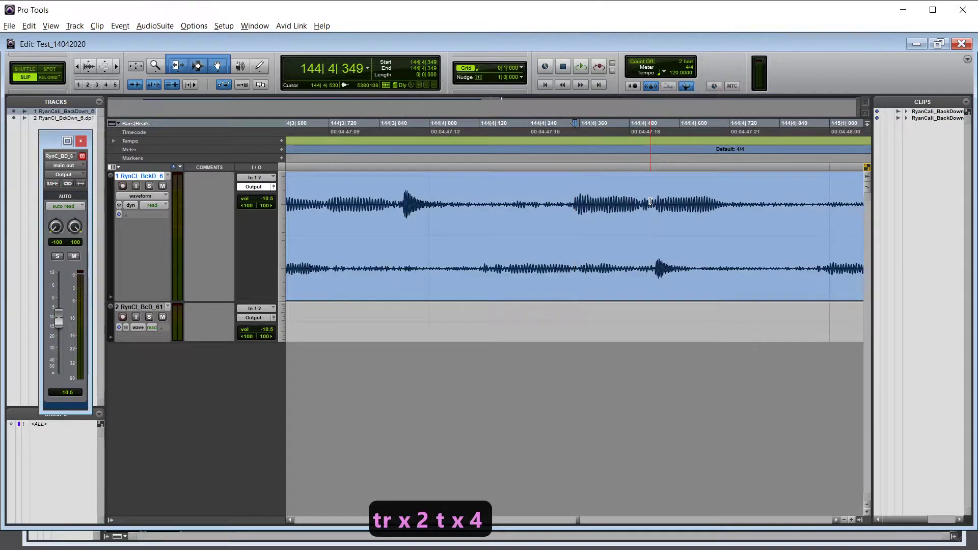
key("Tab")
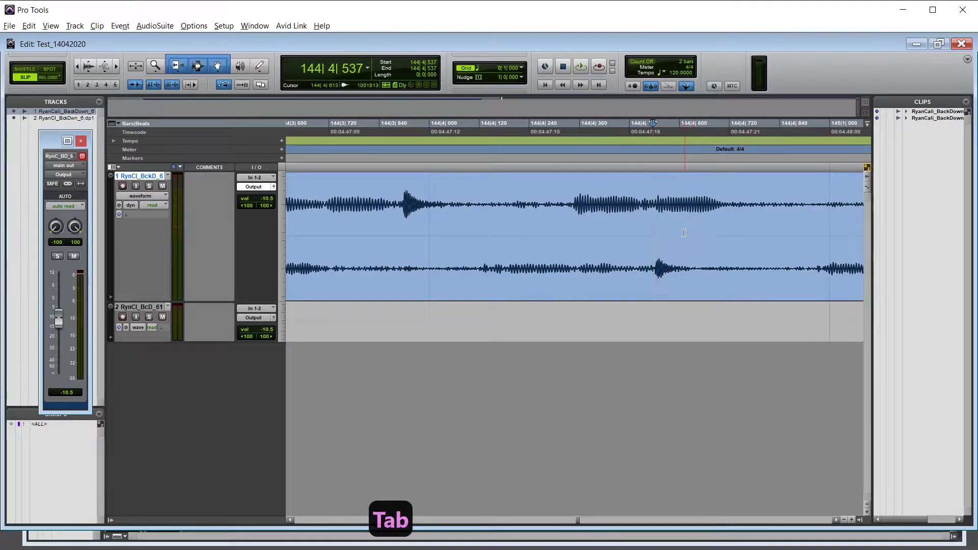
- Split the track 1 clip at the edit cursor and undo the split
key("b")
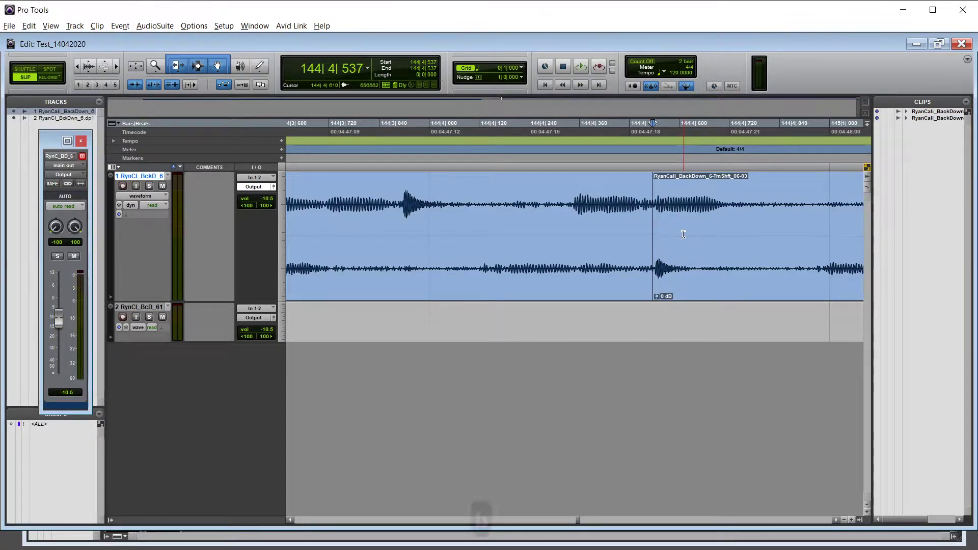
key("ctrl+z")
- Place the edit cursor on track 1 in the empty timeline past the existing clips, at about 415|2|288
key("r")
key("r")
key("r")
key("r")
key("r")
key("r")
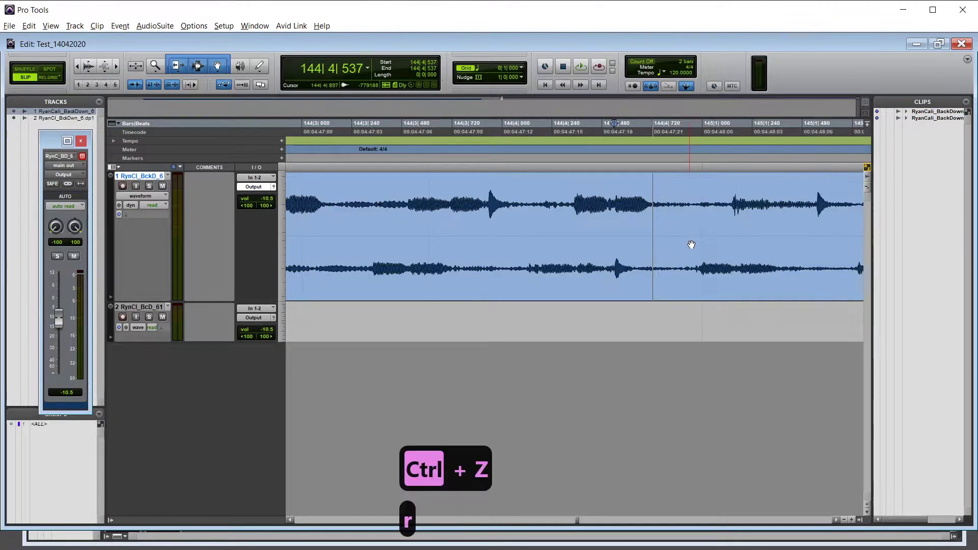
key("r")
key("r")
key("r")
key("r")
key("r")
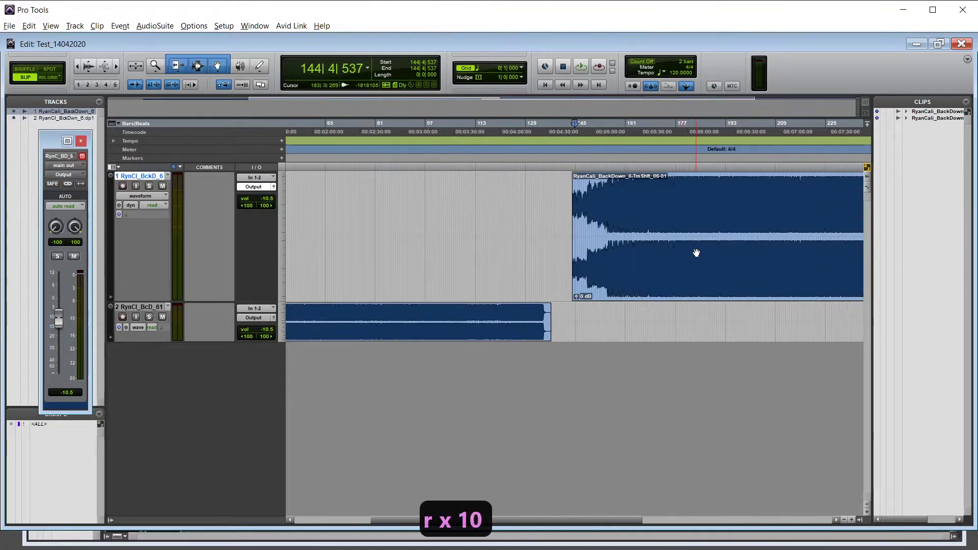
left_click(609, 216)
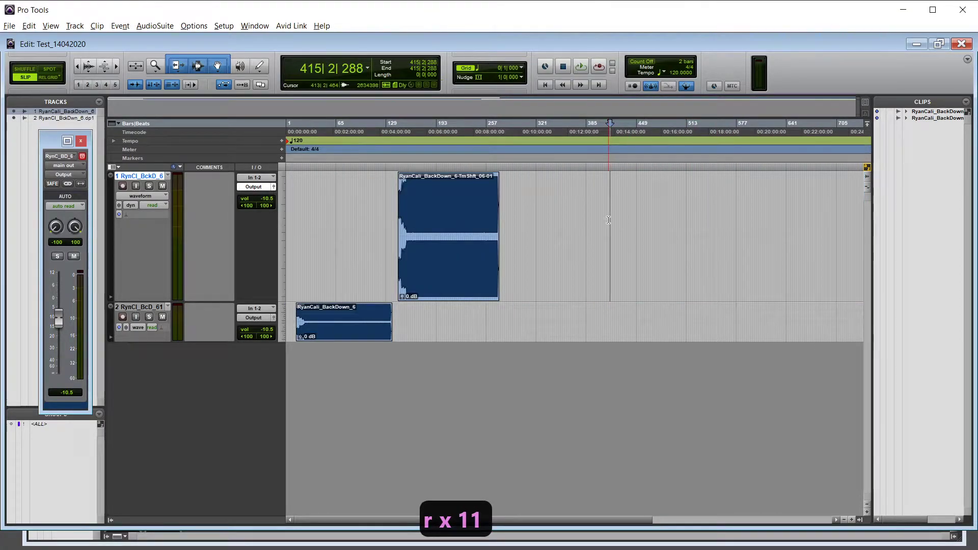
- Start an audio import and browse to the 808.wav file in the MUSIC_PRODUCTION project's Audio Files folder
key("ctrl+shift+i")
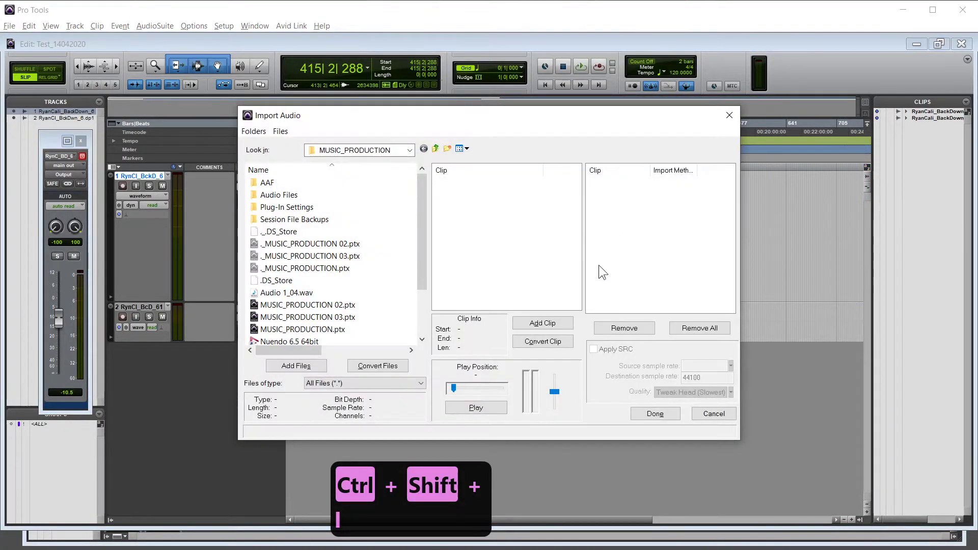
left_click(436, 149)
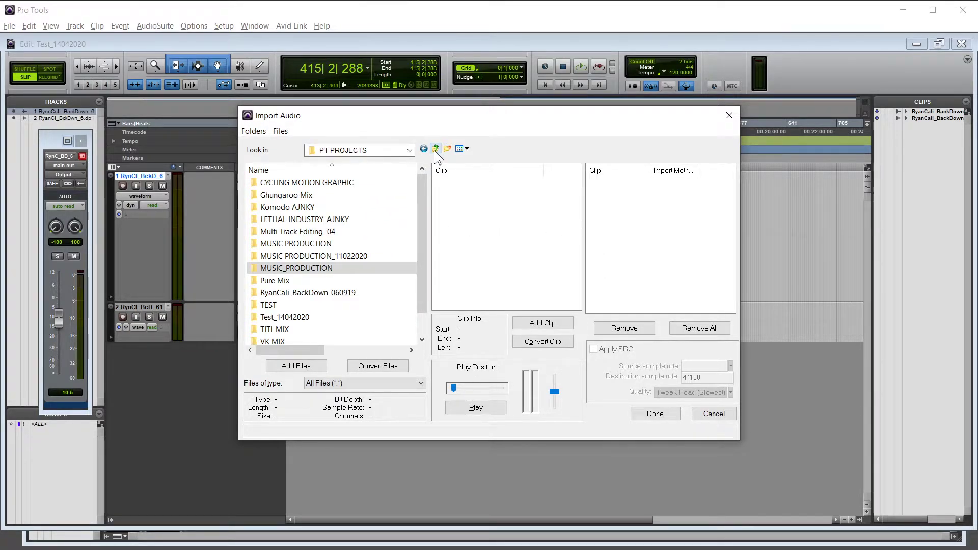
double_click(322, 268)
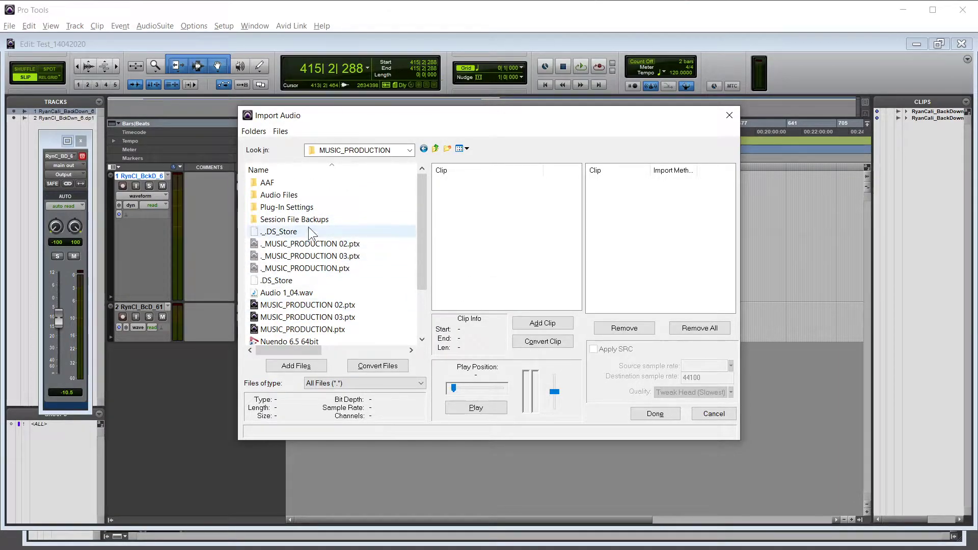
double_click(299, 197)
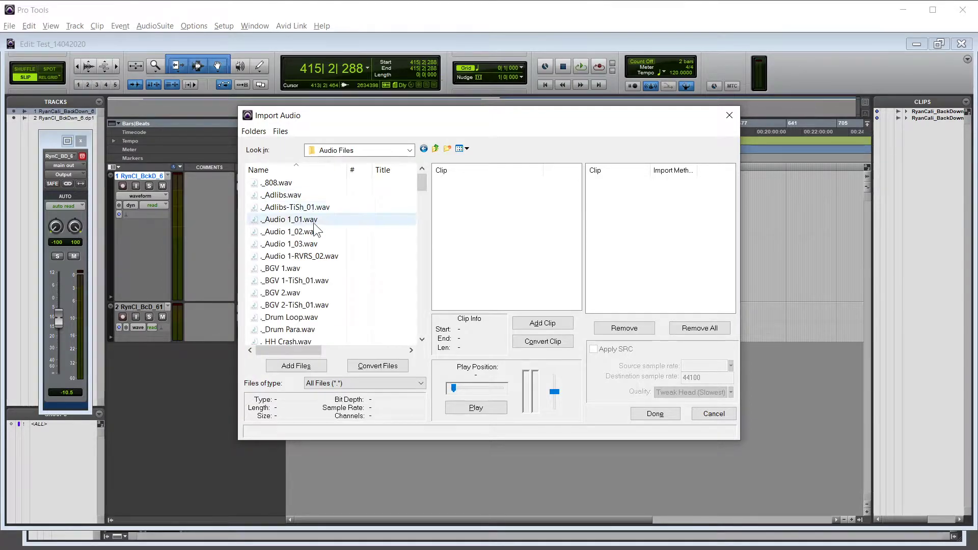
scroll(321, 264, "down", 8)
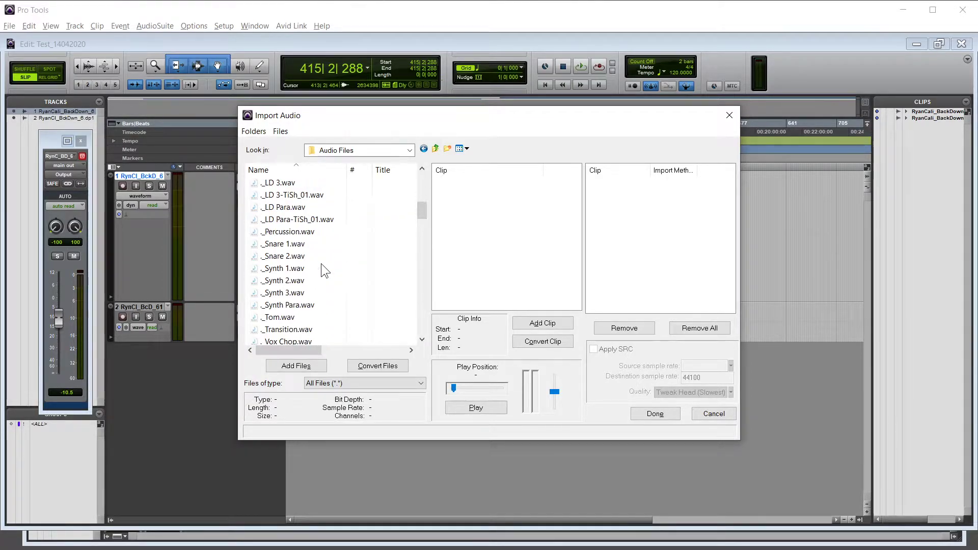
scroll(320, 264, "down", 10)
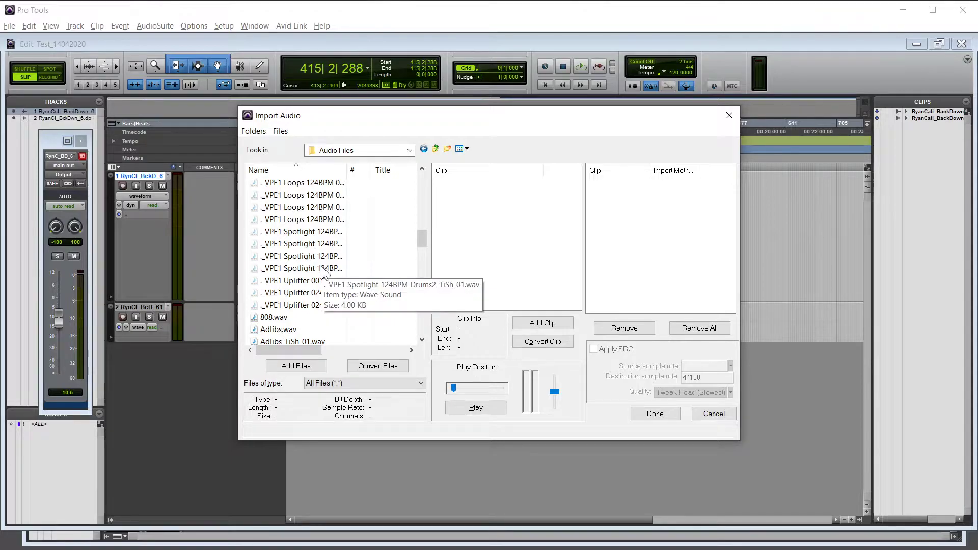
- Add 808.wav to the import as a converted file and save it in the Test_14042020 session's Audio Files folder
left_click(280, 318)
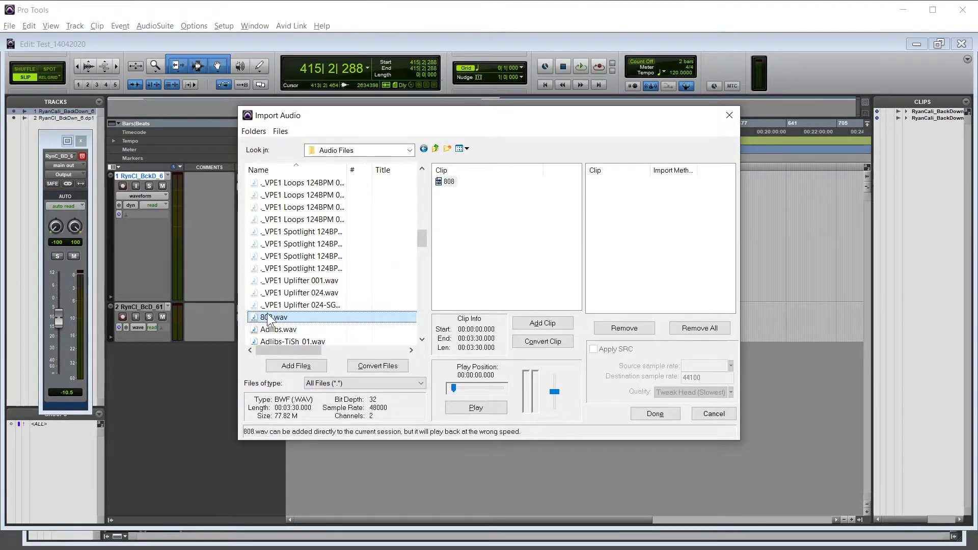
left_click(380, 366)
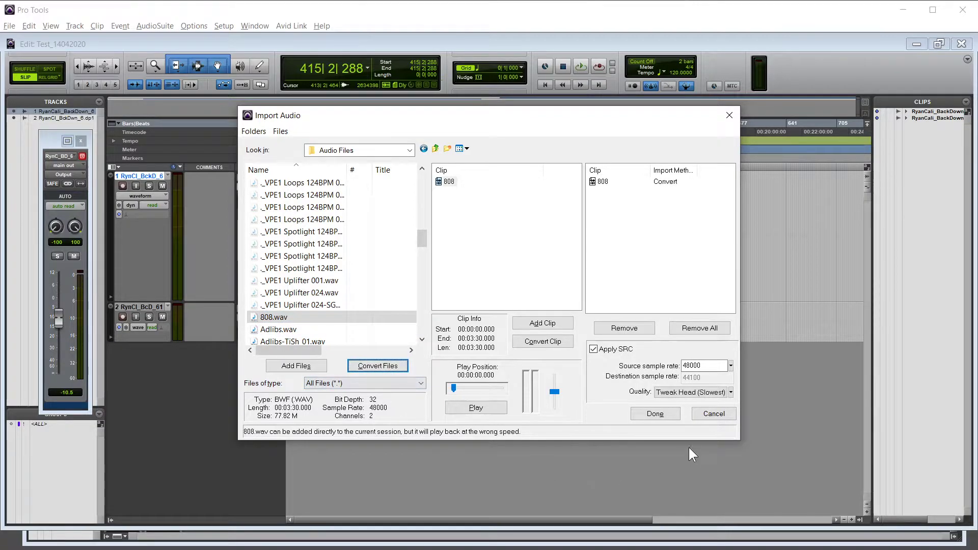
left_click(669, 415)
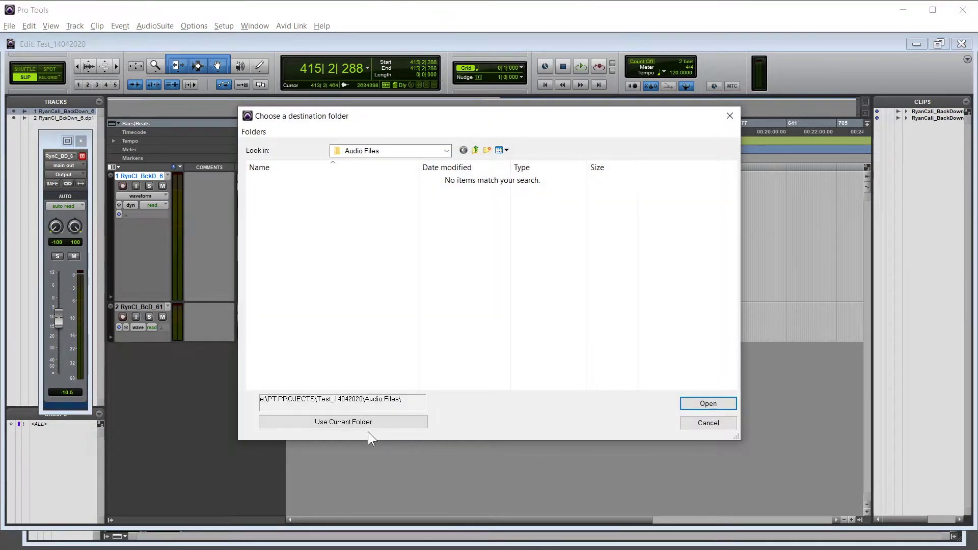
left_click(368, 426)
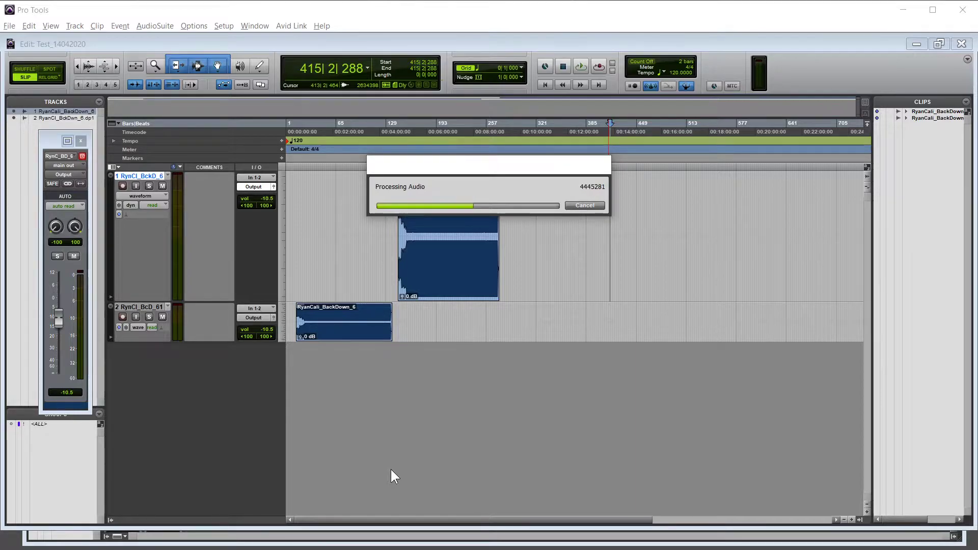
key("alt+Tab")
key("alt+Tab")
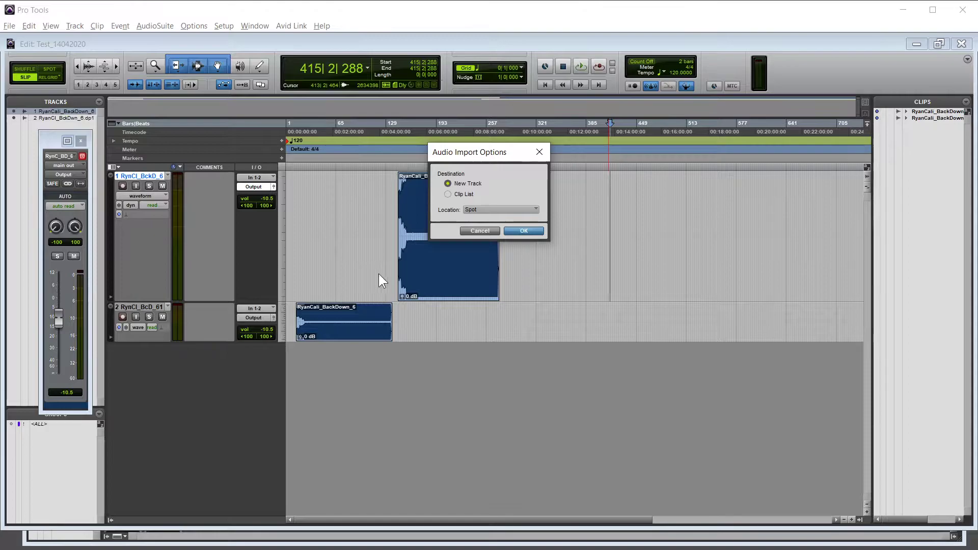
- Import the 808 audio to a new track, spotted to start at 12:00.000 on the Min:Secs time scale
left_click(518, 232)
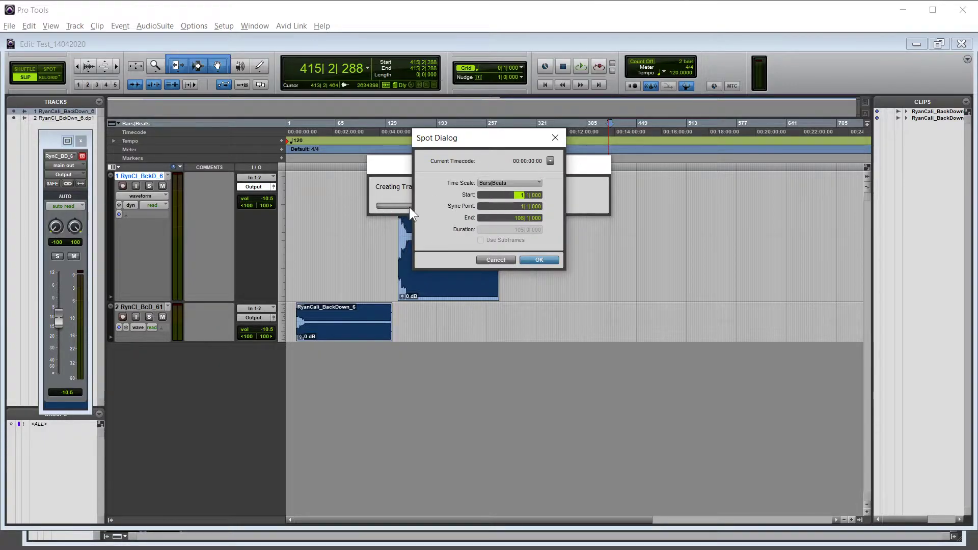
left_click(502, 182)
left_click(542, 191)
type("12:00.")
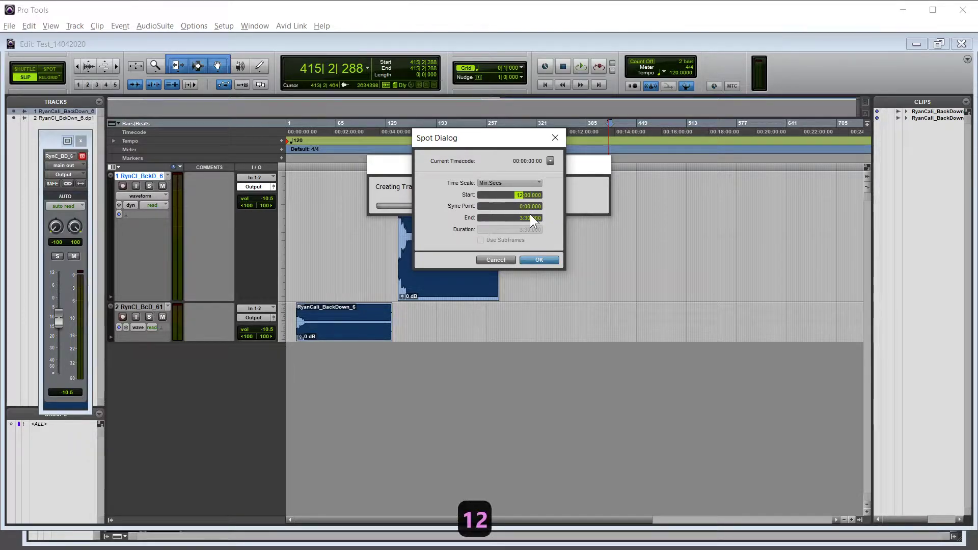
key("Return")
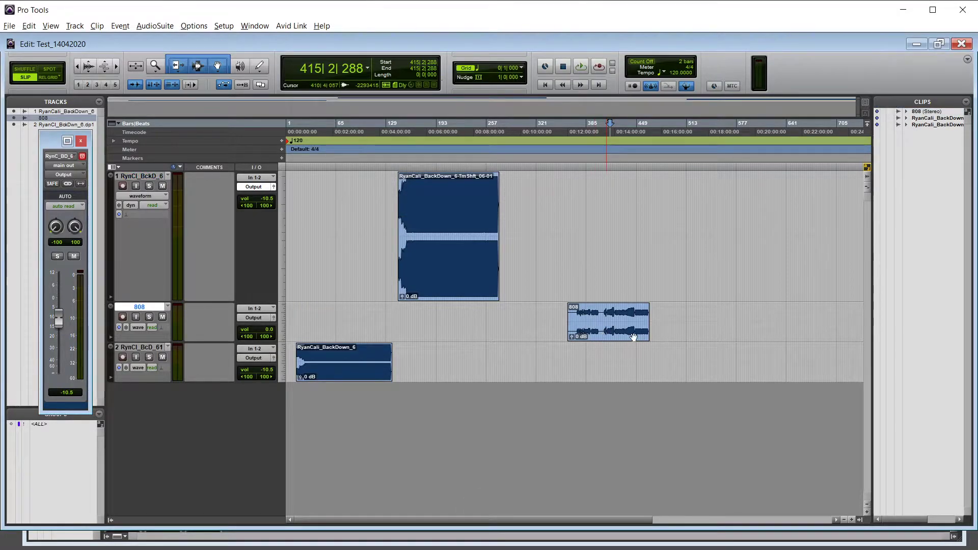
- Select the 808 clip, reduce the height of track 1 and enlarge the 808 track
left_click(620, 336)
key("t")
key("t")
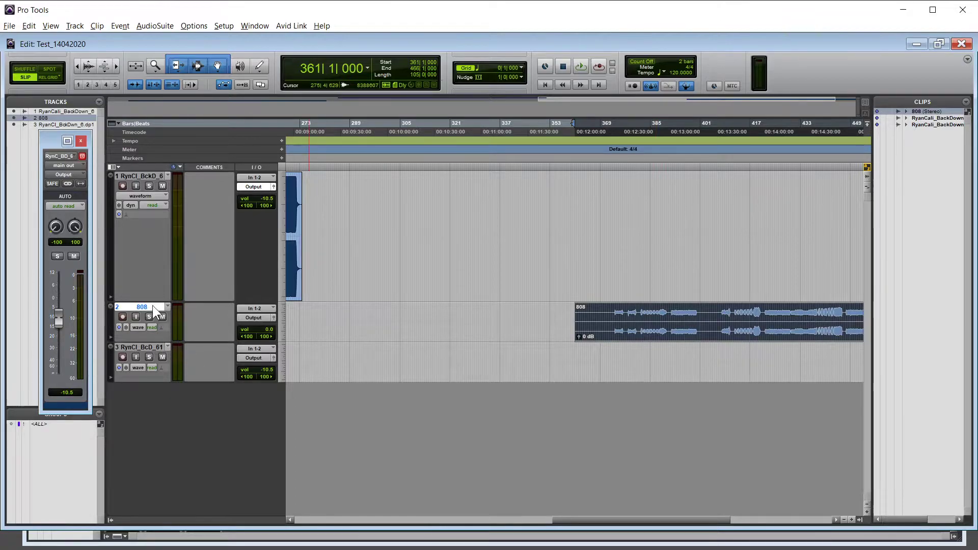
left_click_drag(149, 301, 145, 227)
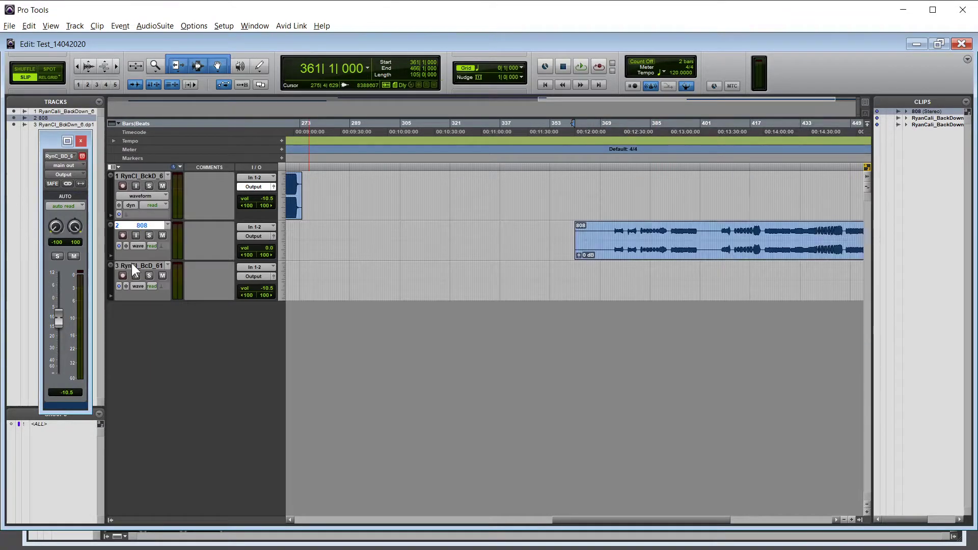
left_click_drag(137, 260, 151, 383)
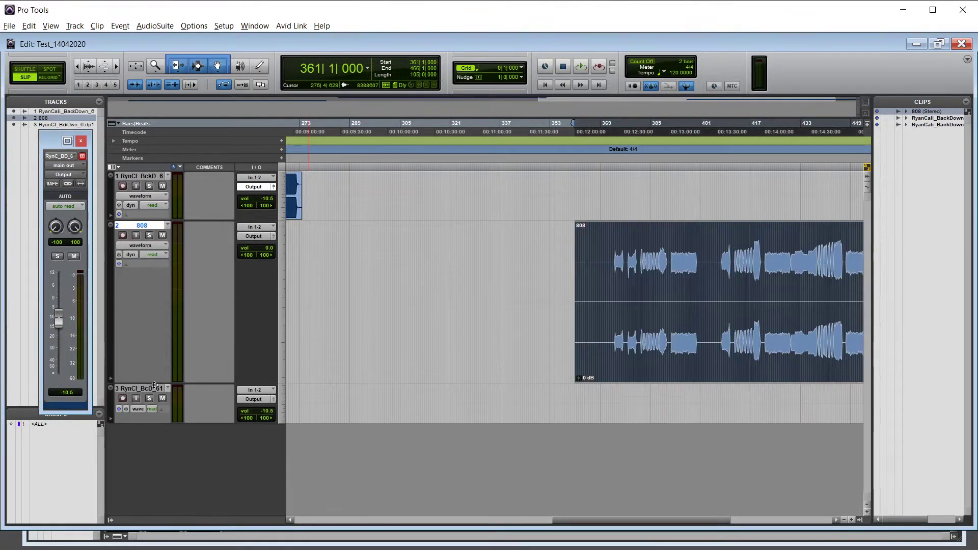
- Place the edit cursor in the silent opening of the 808 clip and advance it to the first transient at 373|4|699
left_click_drag(608, 259, 611, 260)
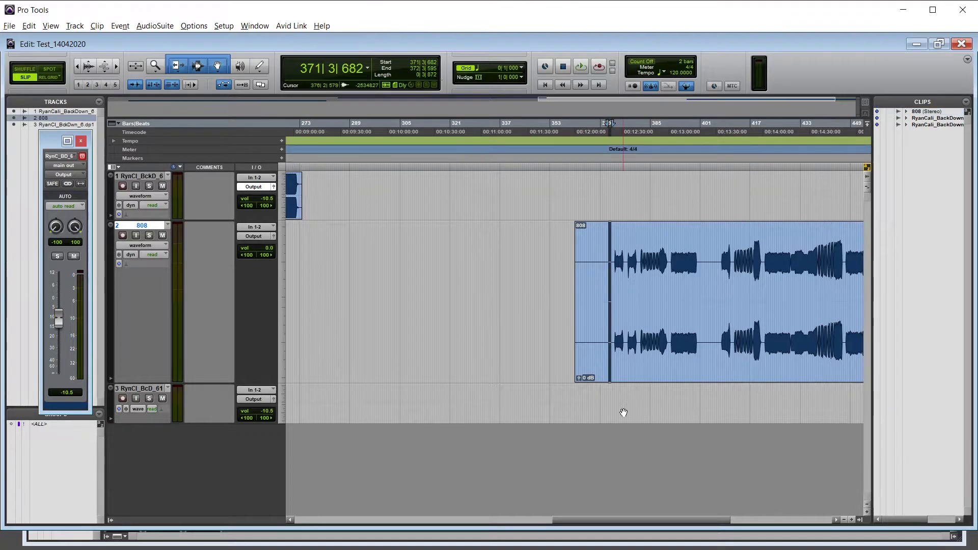
left_click(603, 257)
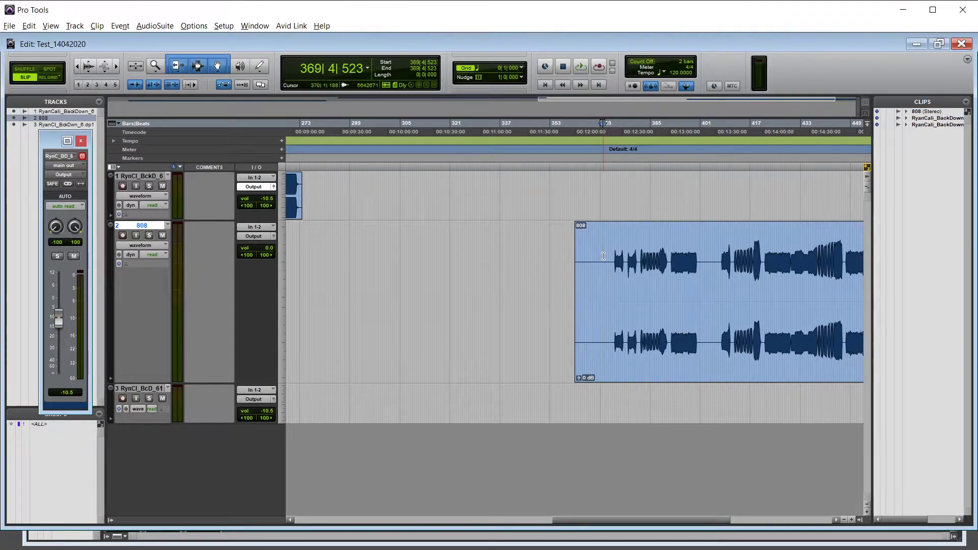
key("t")
key("t")
key("t")
key("Tab")
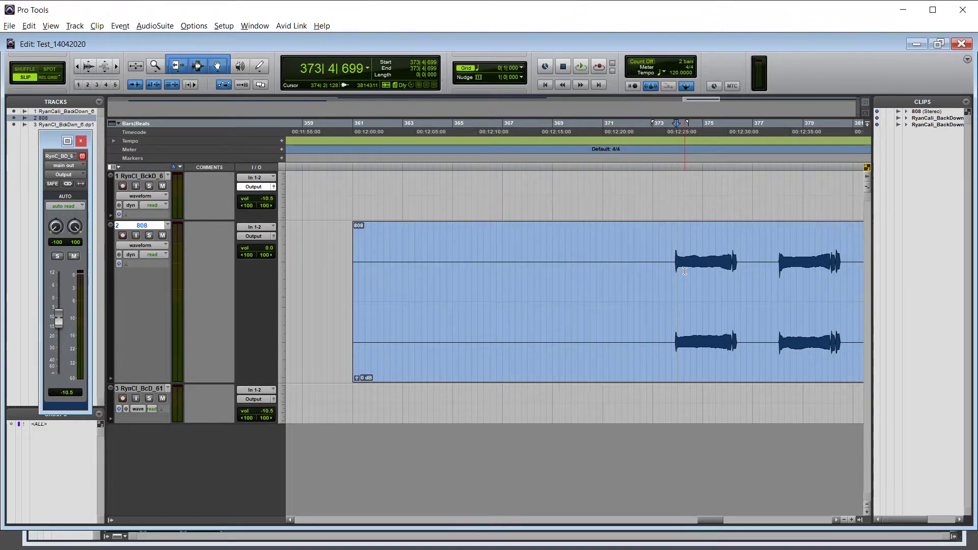
- Examine the 808 waveform closely around the first transient at the edit cursor
key("t")
key("t")
key("t")
key("t")
key("t")
key("t")
key("t")
key("t")
key("t")
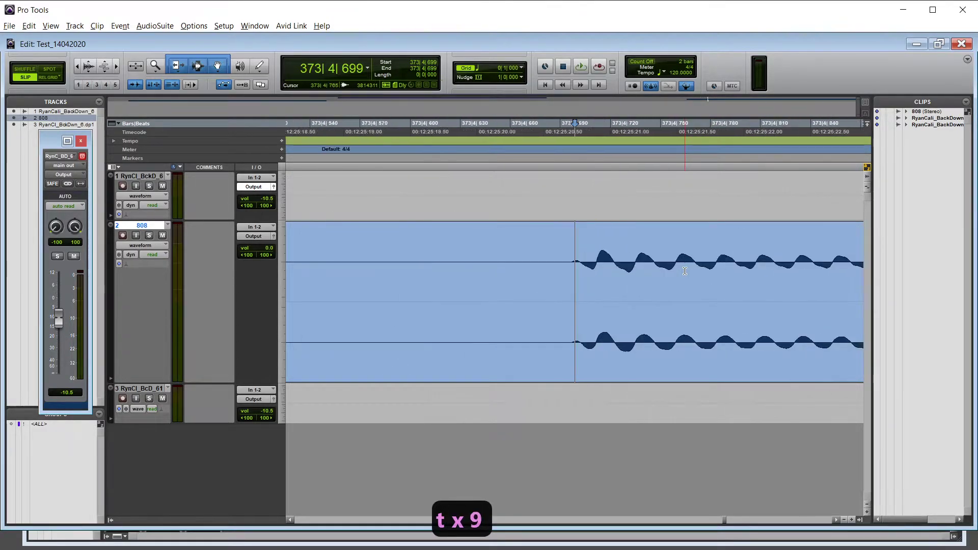
key("t")
key("t")
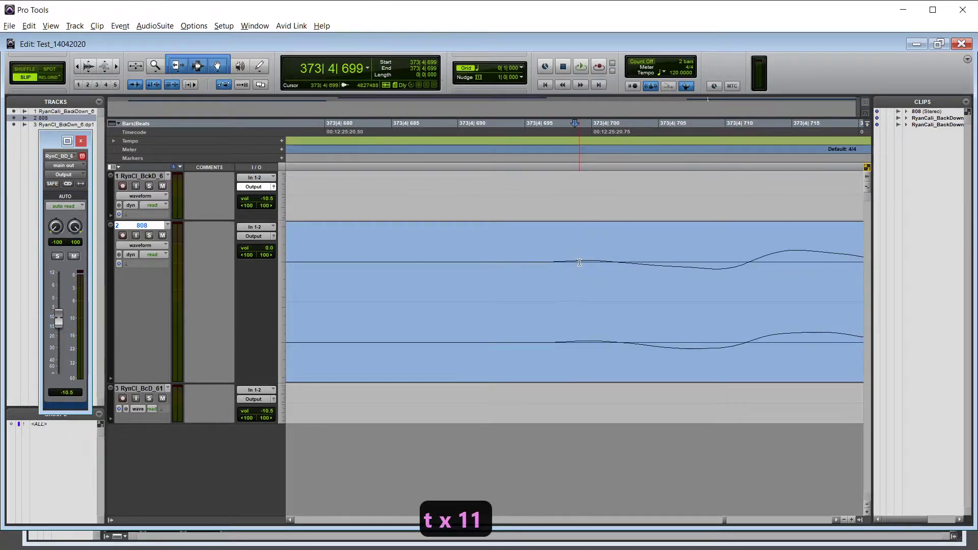
key("r")
key("r")
key("r")
key("r")
key("r")
key("r")
key("r")
key("r")
key("r")
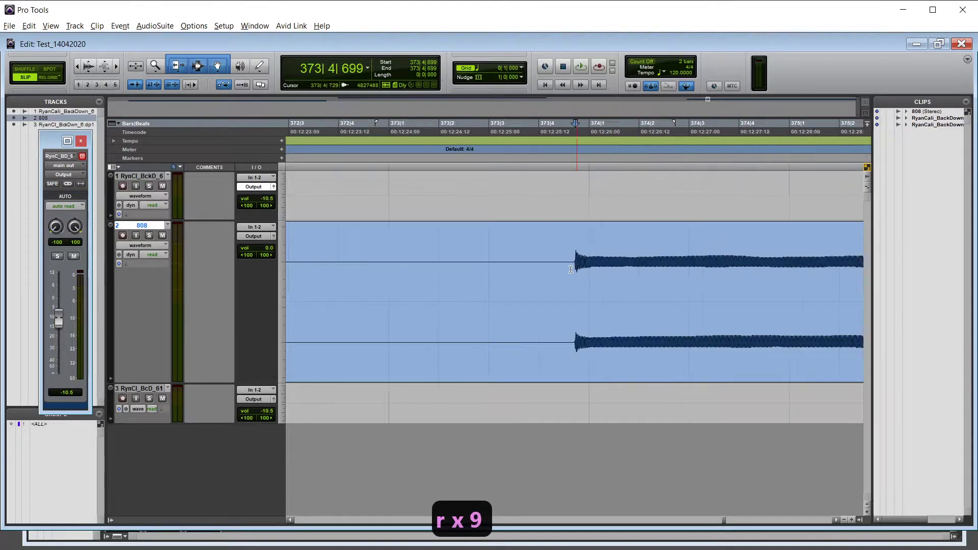
key("r")
key("r")
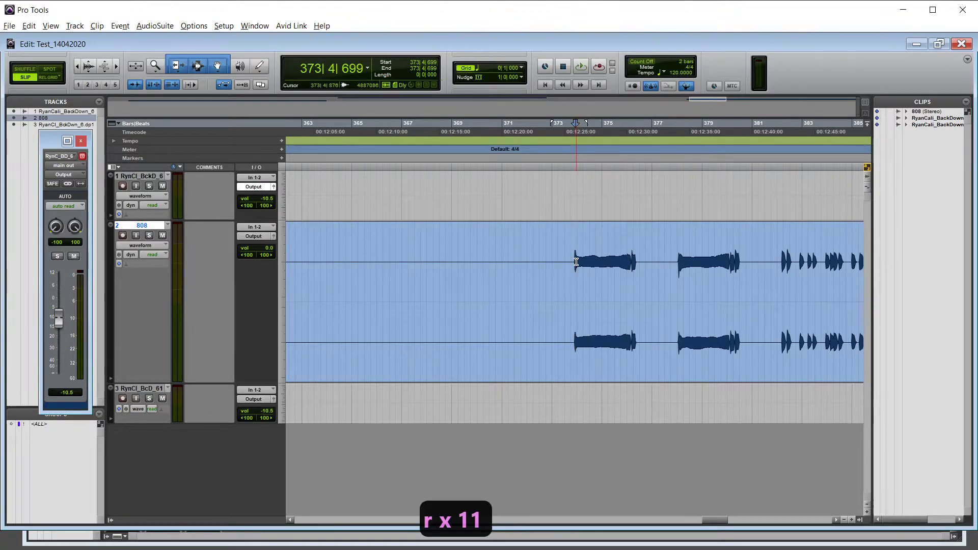
- Trim the start of the 808 clip to the edit cursor and undo the trim
key("a")
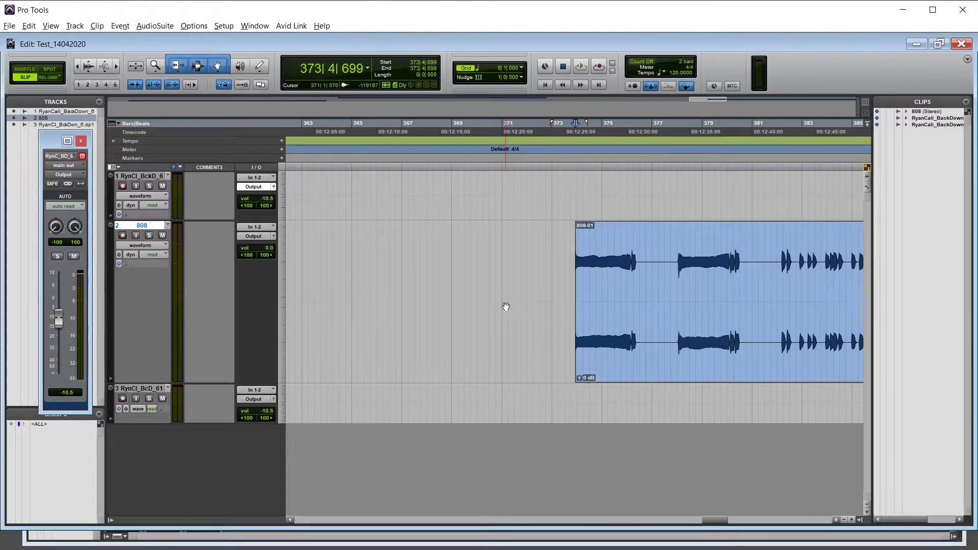
key("ctrl+z")
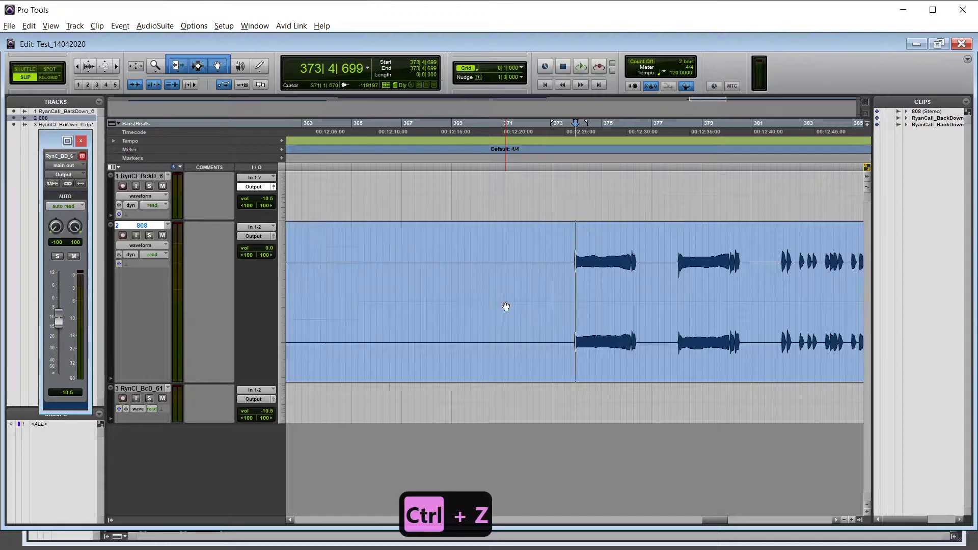
- Advance the edit cursor to the next transient in the 808 clip at 376|1|760 and inspect the waveform there
key("Tab")
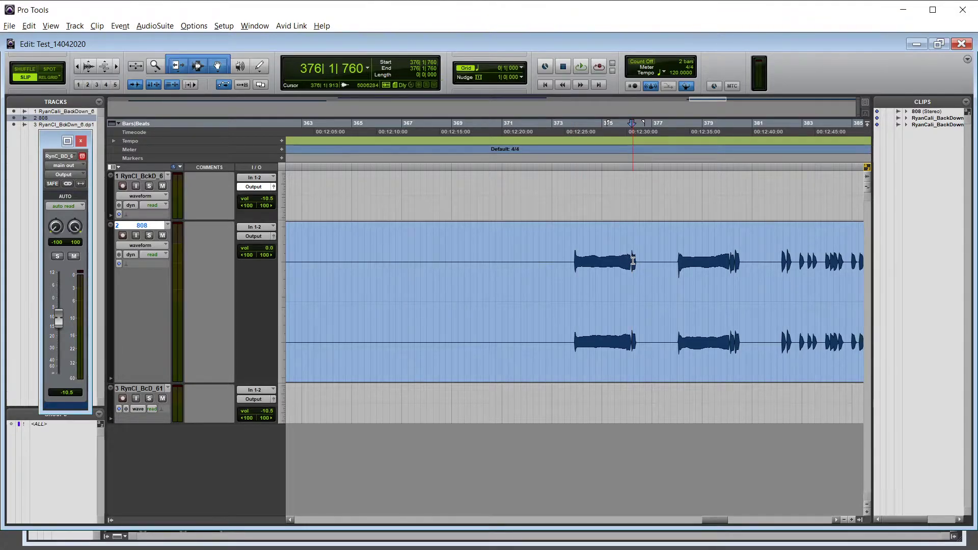
key("t")
key("t")
key("t")
key("t")
key("t")
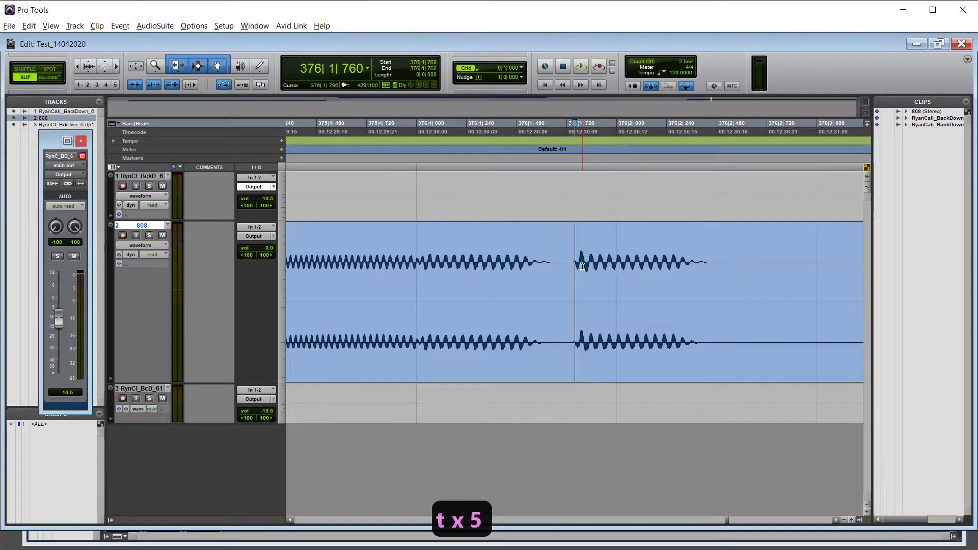
key("t")
key("t")
key("t")
key("t")
key("t")
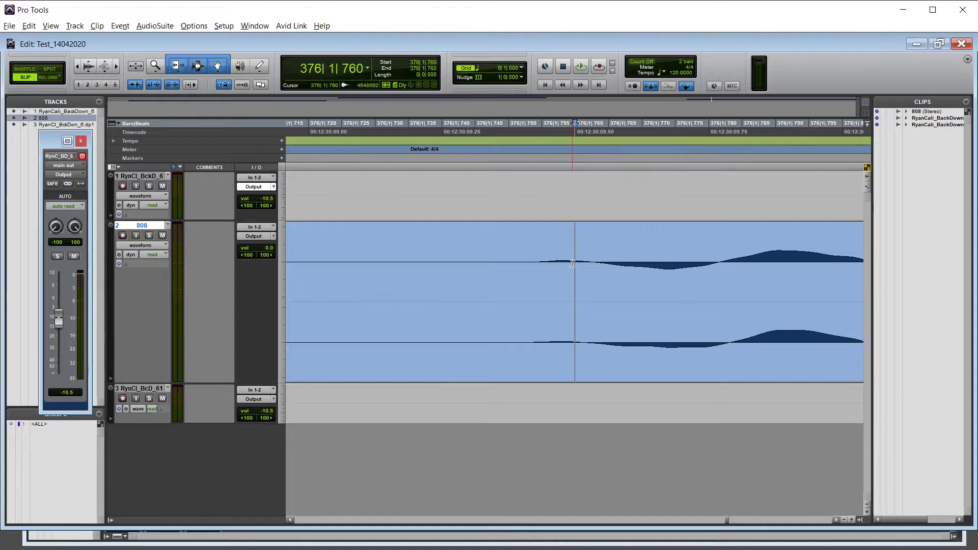
- Compare the 808 waveform before and after the 376|1|760 transient at several levels of detail
key("r")
key("r")
key("r")
key("r")
key("r")
key("r")
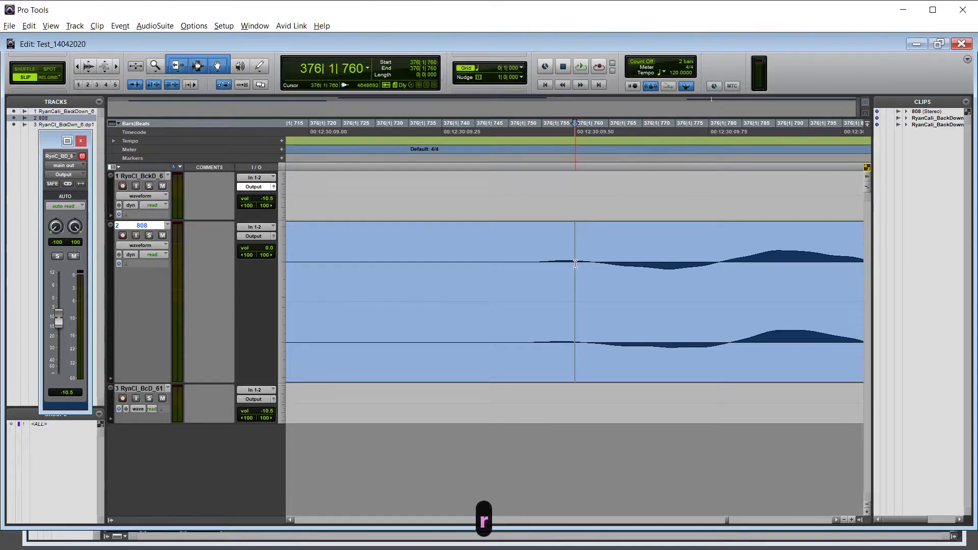
key("t")
key("t")
key("t")
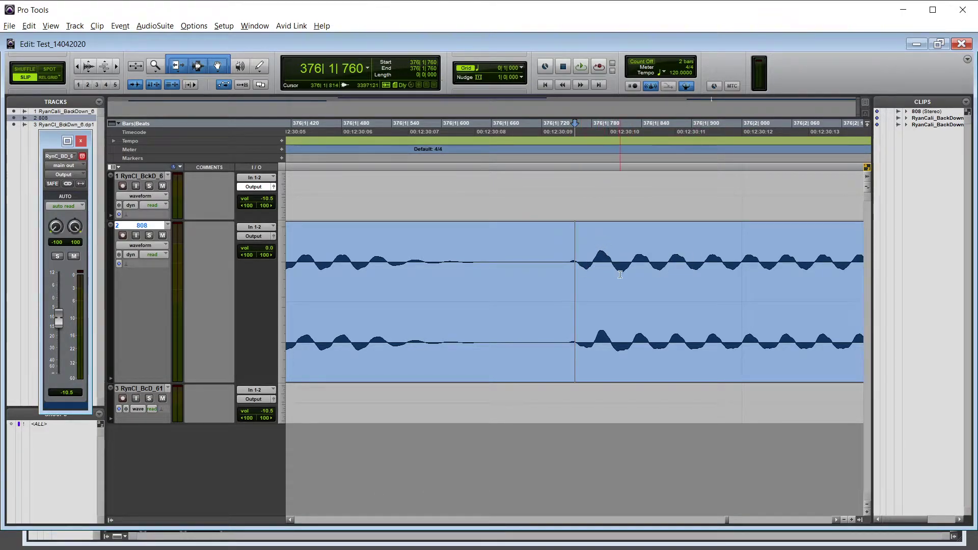
key("r")
key("r")
key("r")
key("r")
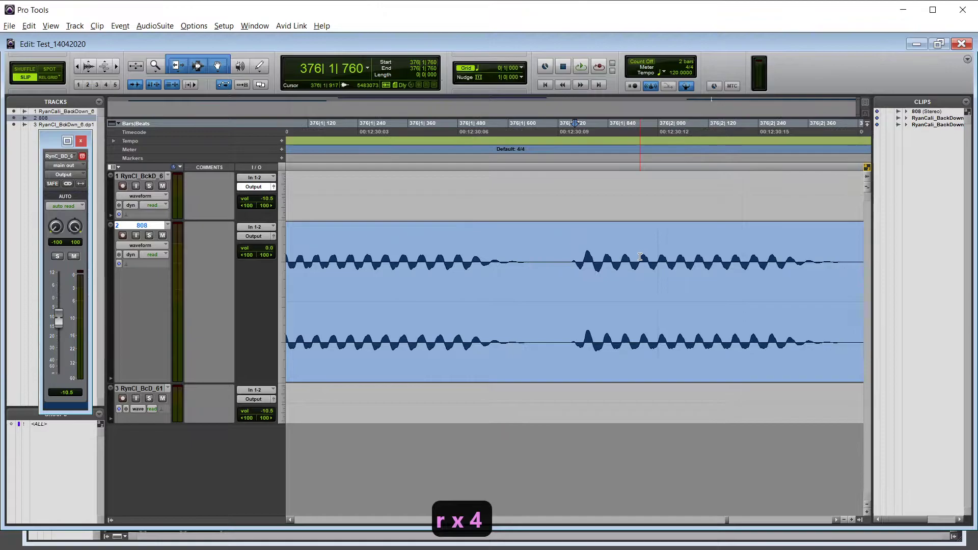
- Advance the edit cursor to the next transient in the 808 clip at 378|1|268 and examine the waveform onset there
key("r")
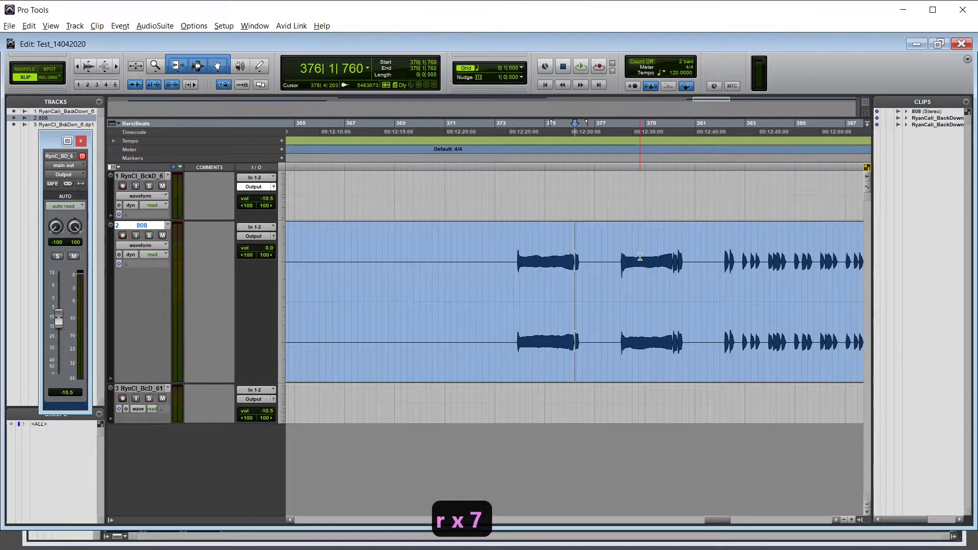
key("Tab")
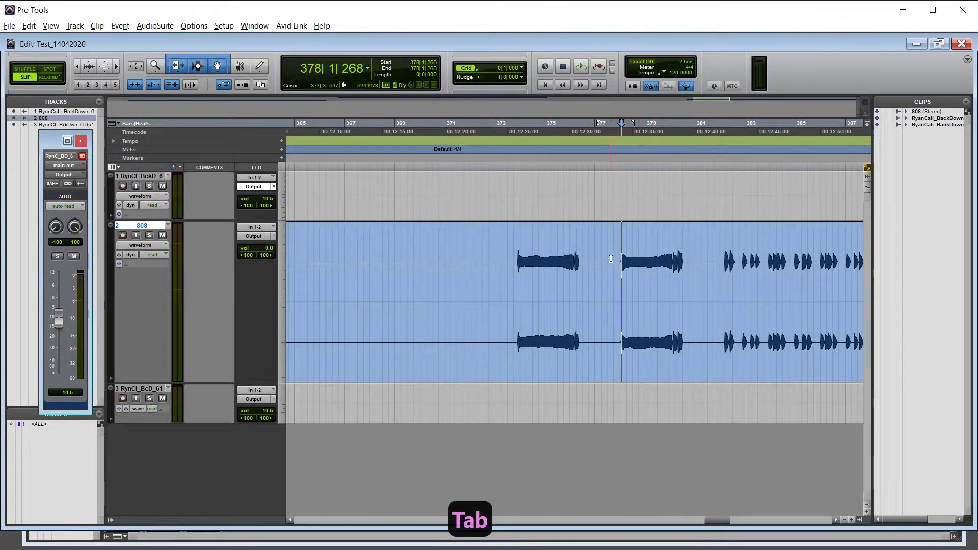
key("t")
key("t")
key("t")
key("t")
key("t")
key("t")
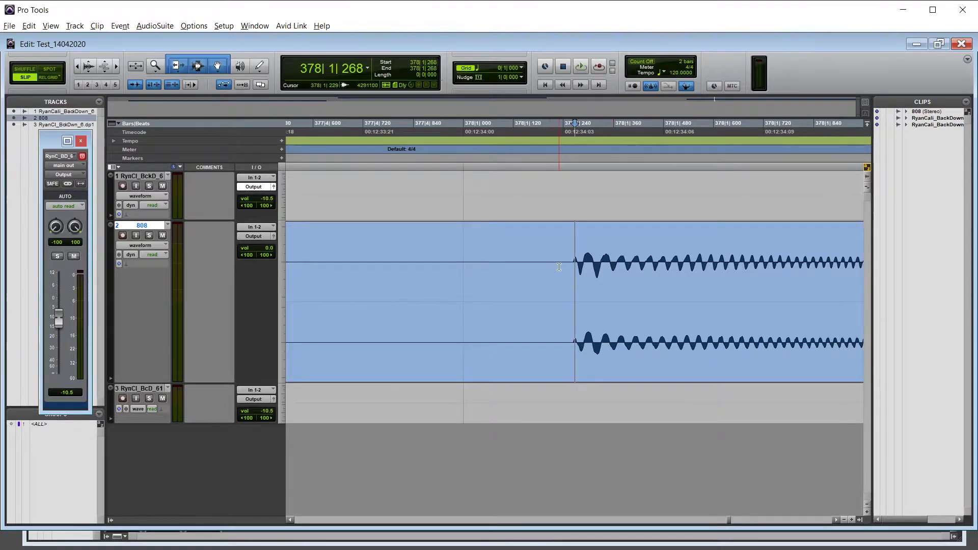
key("t")
key("t")
key("t")
key("t")
key("t")
key("t")
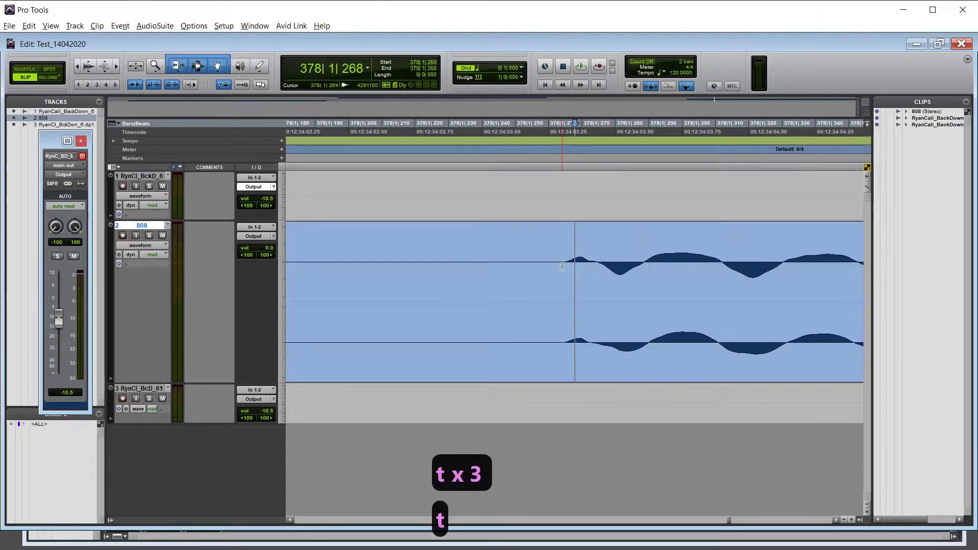
key("r")
key("r")
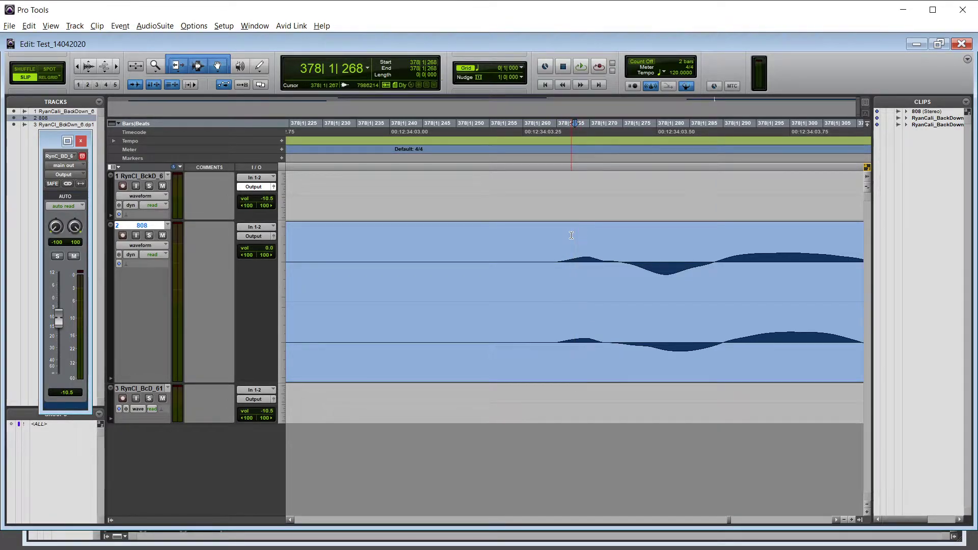
- Advance the edit cursor through the successive 808 transients to the one at 387|3|317
key("r")
key("r")
key("r")
key("r")
key("r")
key("r")
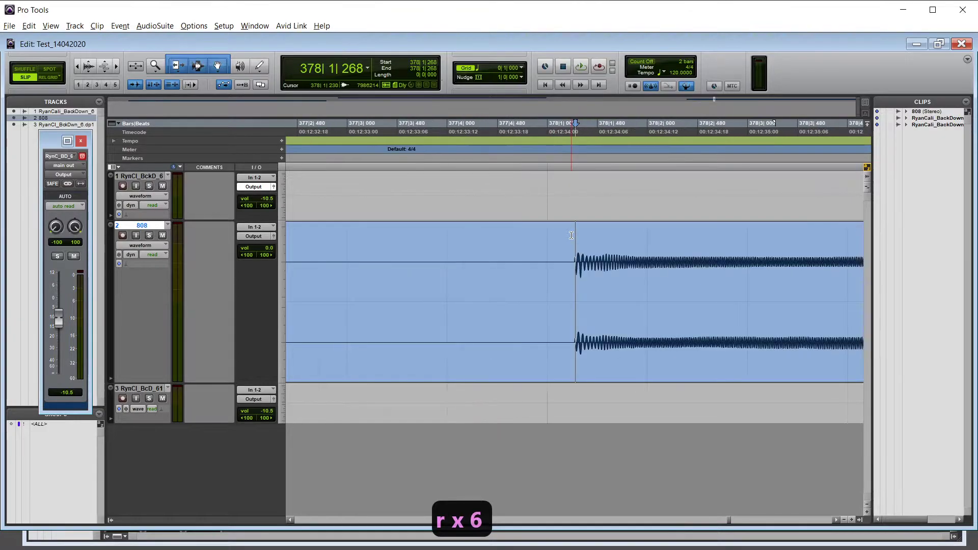
key("r")
key("r")
key("r")
key("r")
key("r")
key("r")
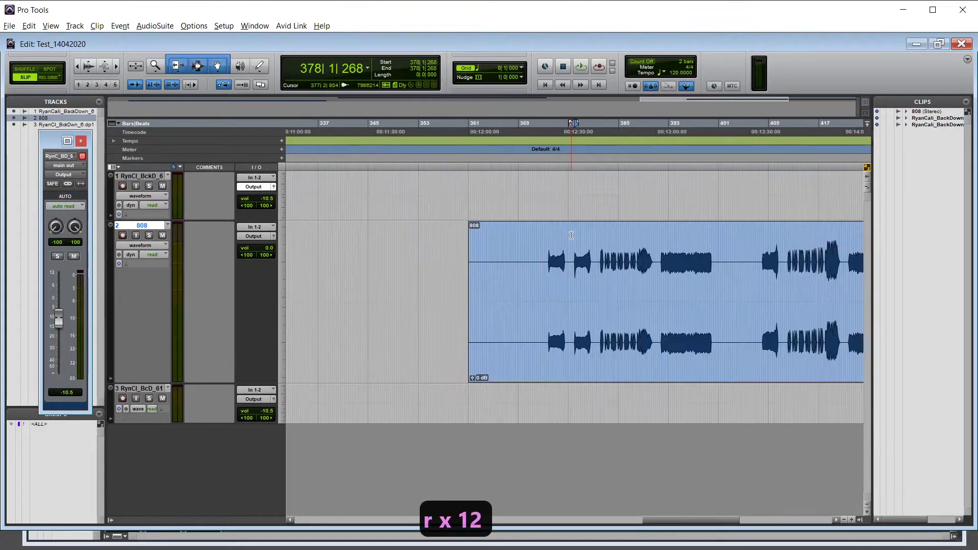
key("Tab")
key("Tab")
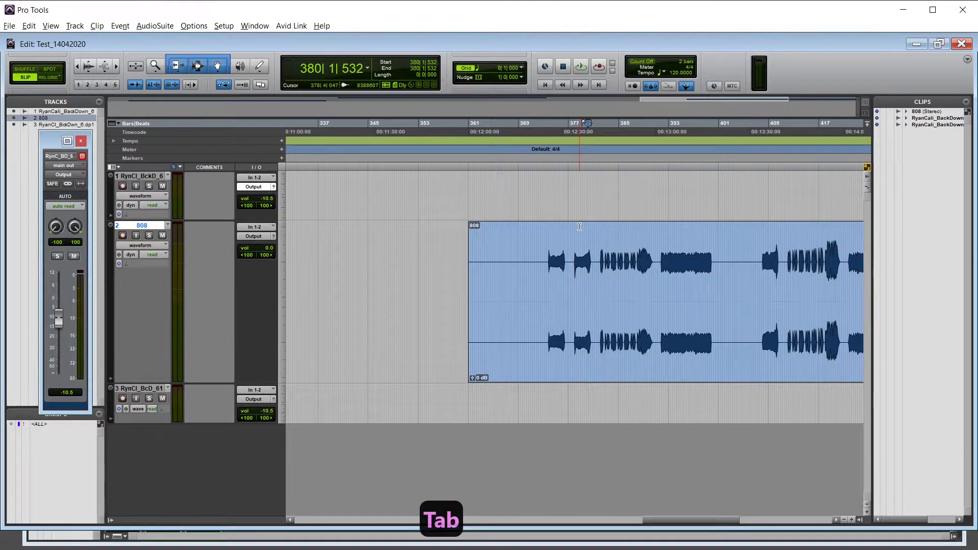
key("Tab")
key("Tab")
key("Tab")
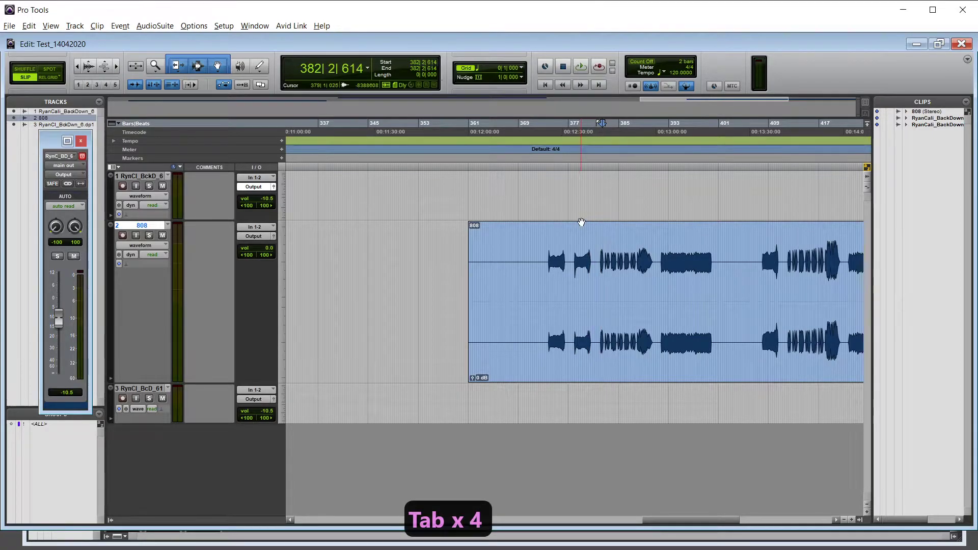
key("Tab")
key("Tab")
key("Tab")
key("Tab")
key("Tab")
key("Tab")
key("Tab")
key("Tab")
key("Tab")
key("Tab")
key("Tab")
key("Tab")
key("Tab")
key("Tab")
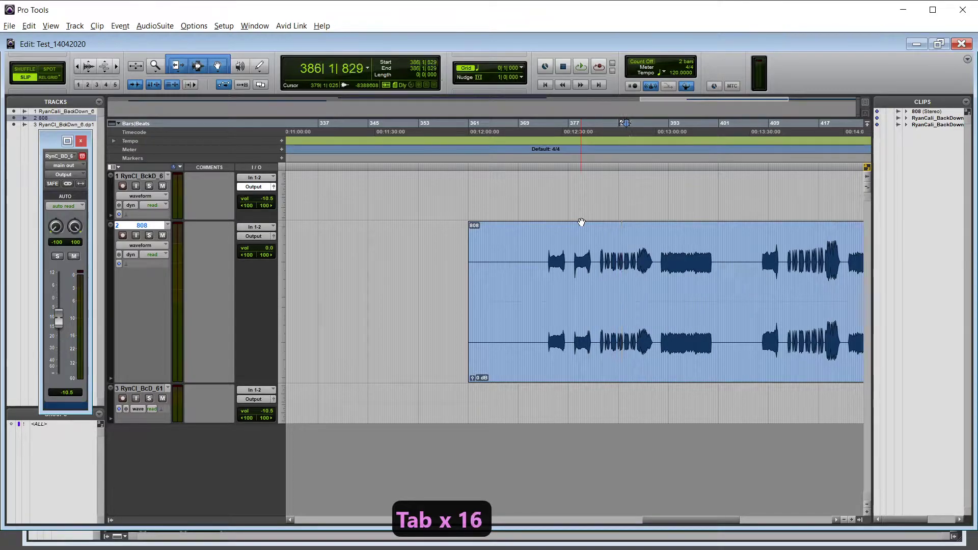
key("Tab")
key("r")
key("r")
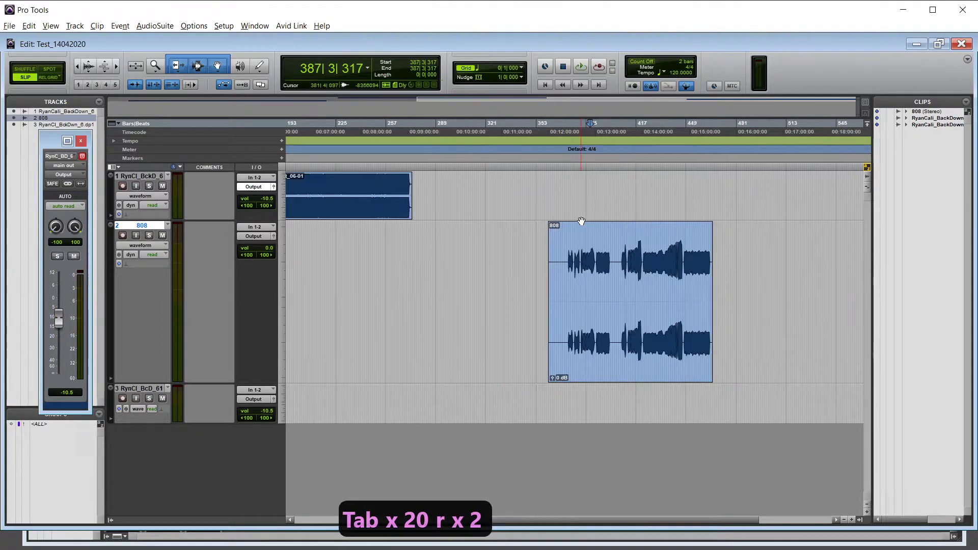
- Start an audio import and browse from the session's Audio Files up to the PT PROJECTS folder
key("ctrl+shift+i")
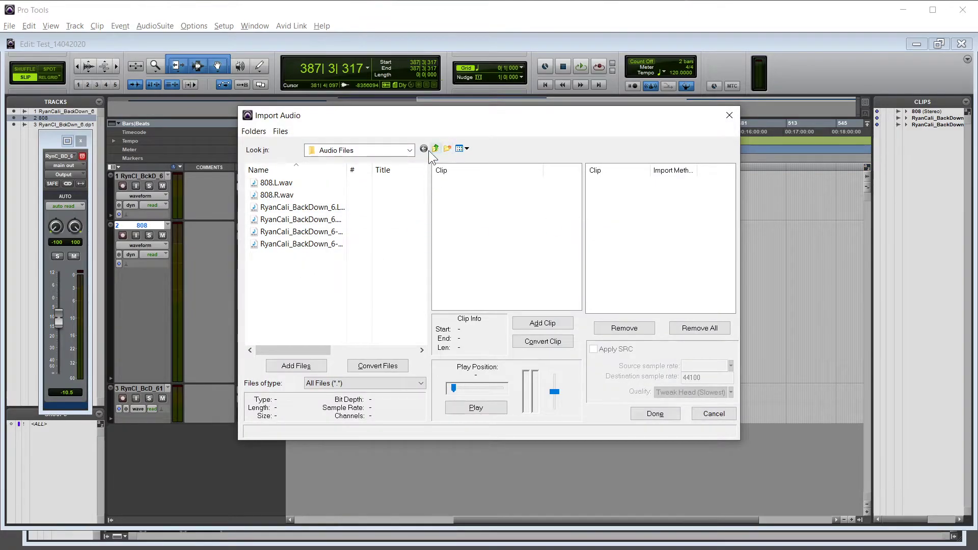
left_click(436, 149)
left_click(436, 148)
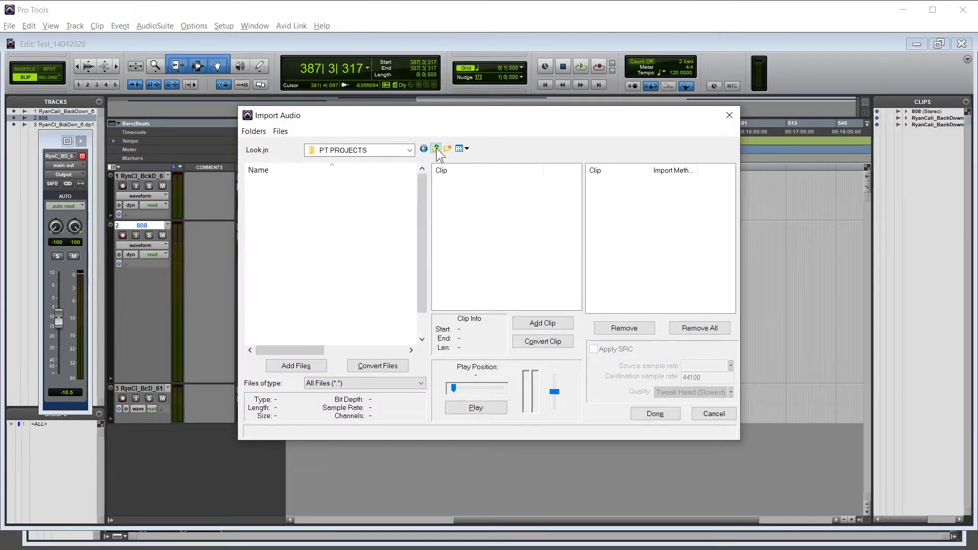
scroll(338, 328, "down", 1)
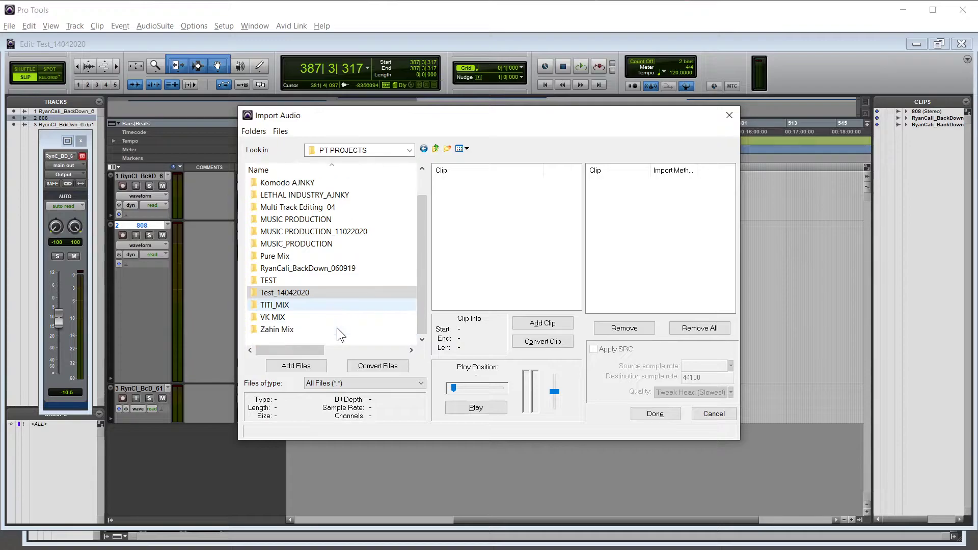
left_click(275, 305)
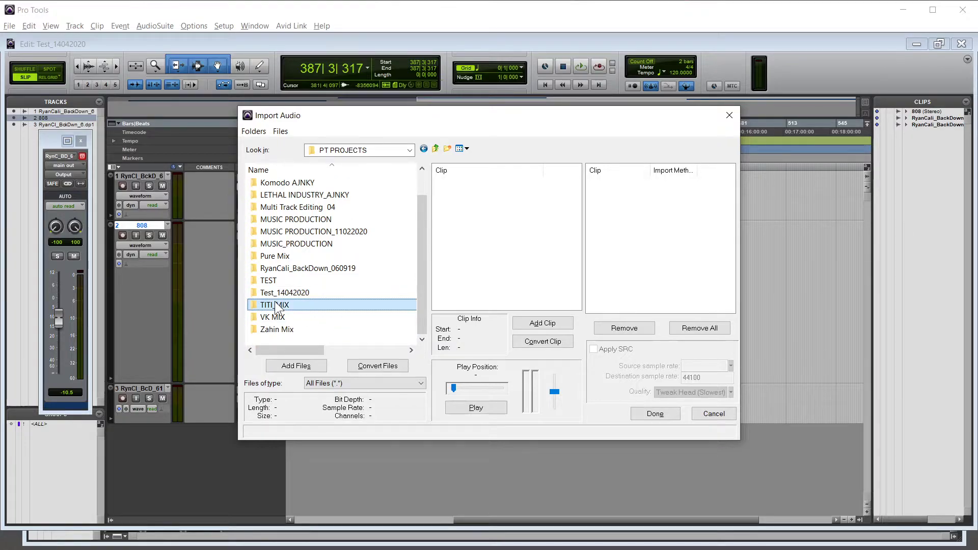
left_click(304, 254)
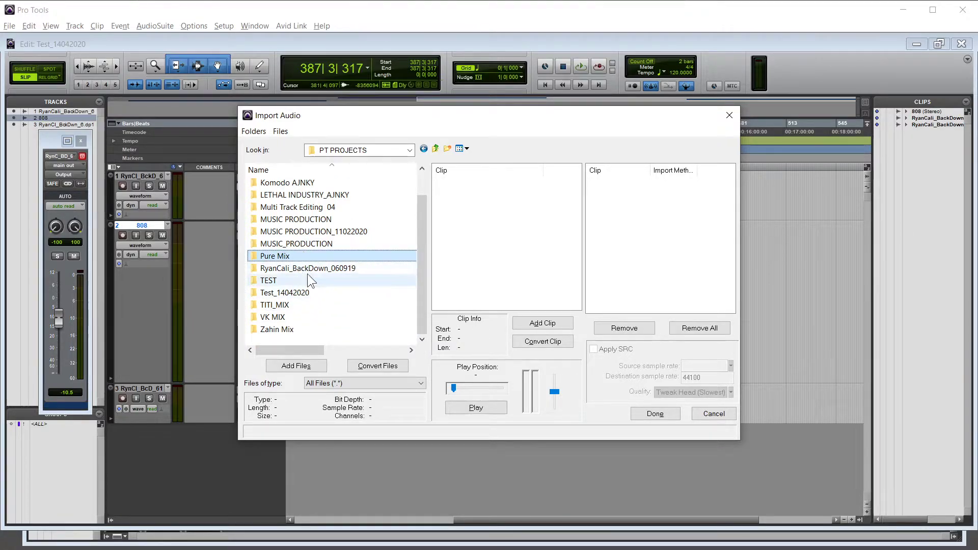
left_click(322, 244)
double_click(334, 246)
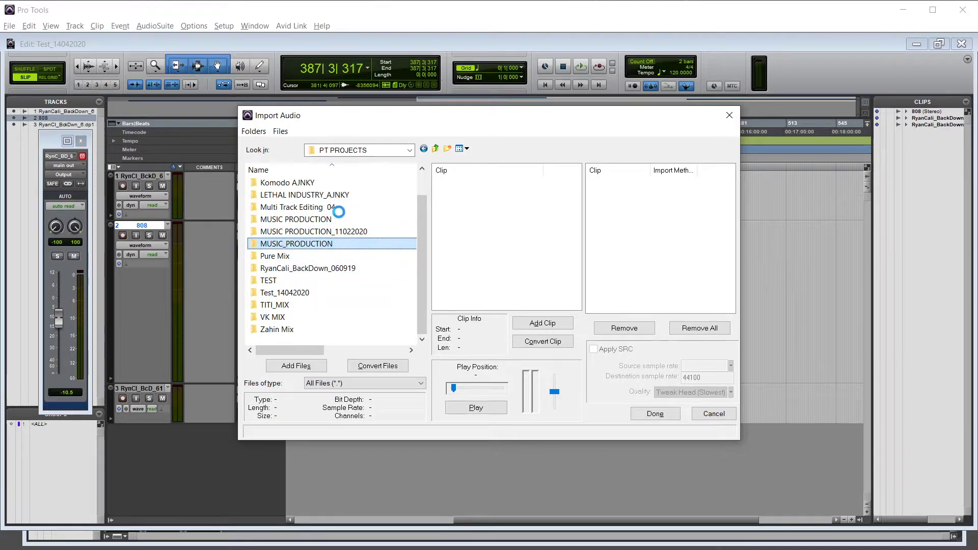
left_click(435, 149)
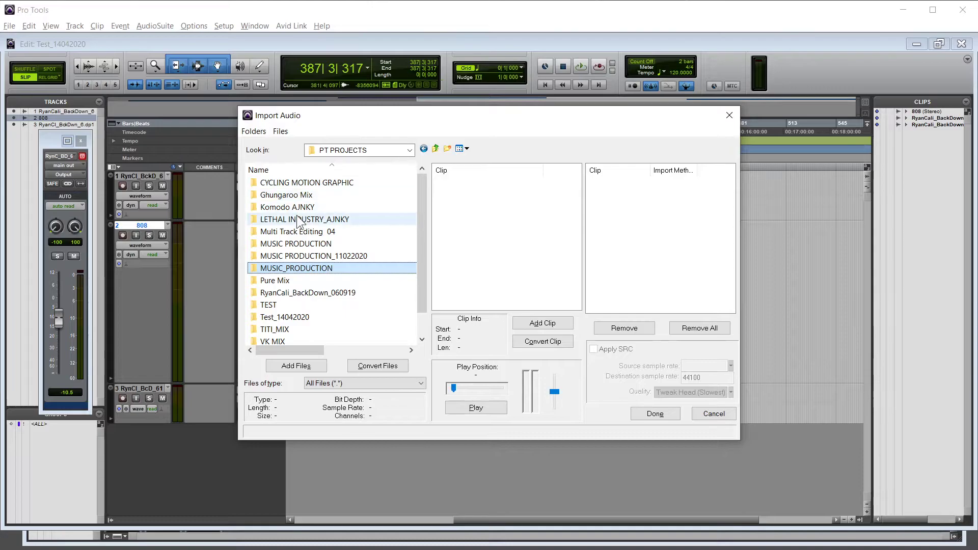
- Open the Komodo project's Audio Files folder and find the VPE1 Loops 128BPM files
double_click(297, 206)
double_click(295, 183)
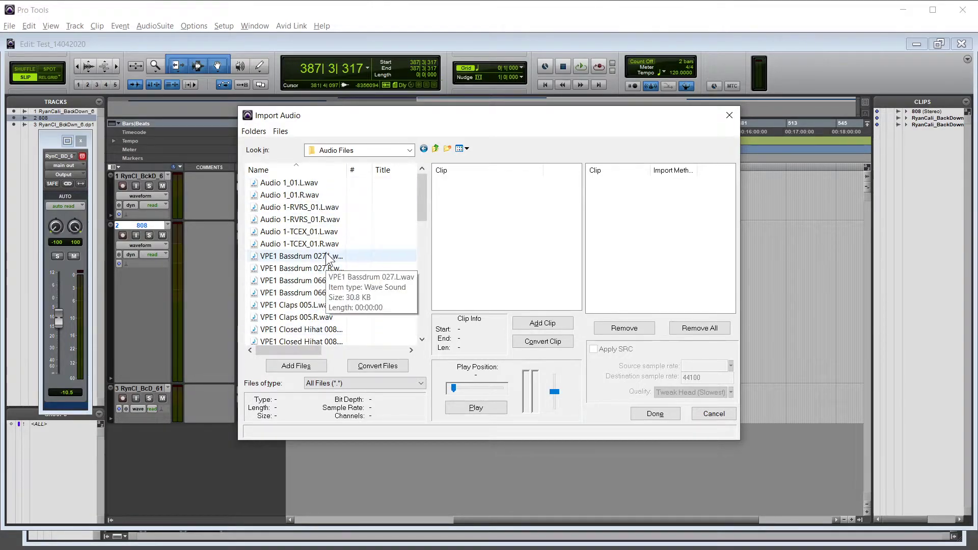
left_click(301, 256)
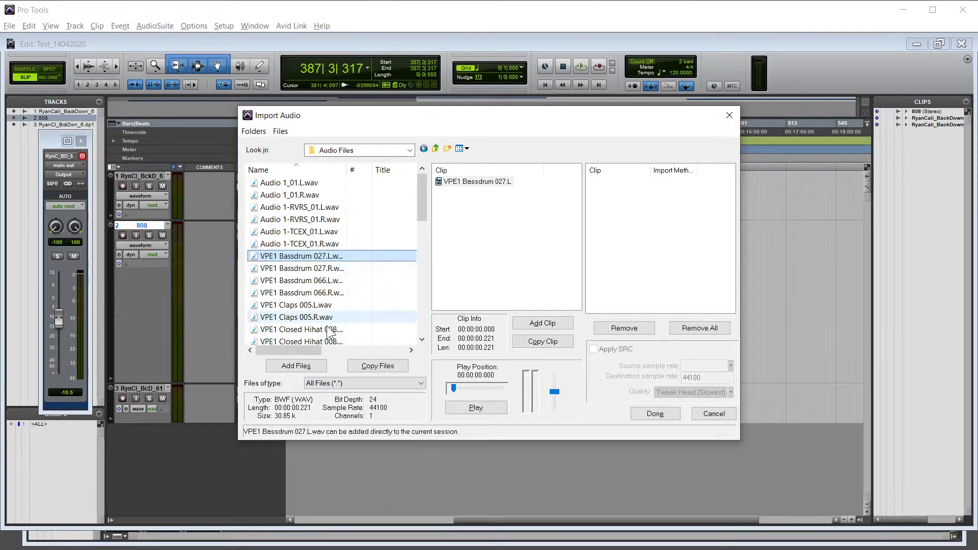
scroll(350, 297, "down", 7)
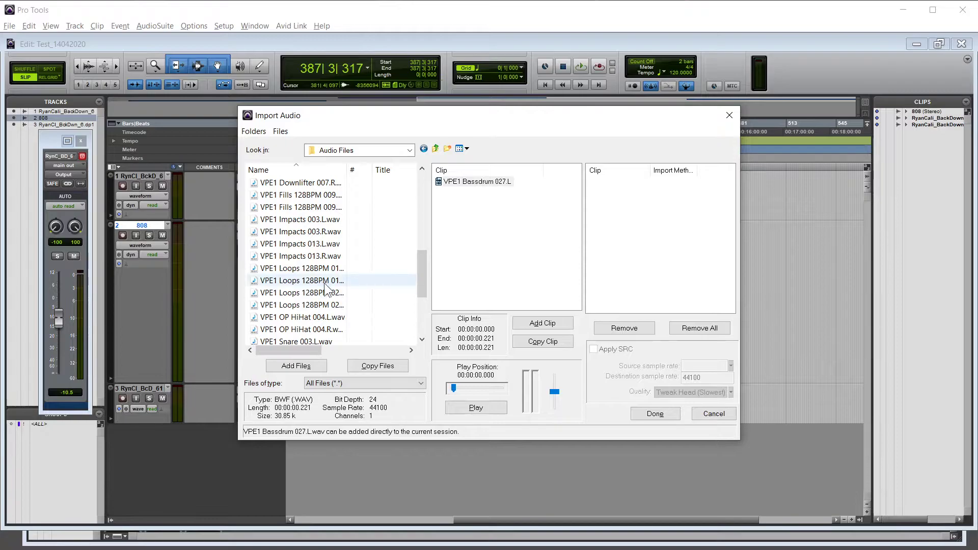
- Preview the left and right channel files of the VPE1 Loops 128BPM 017 loop
left_click(323, 268)
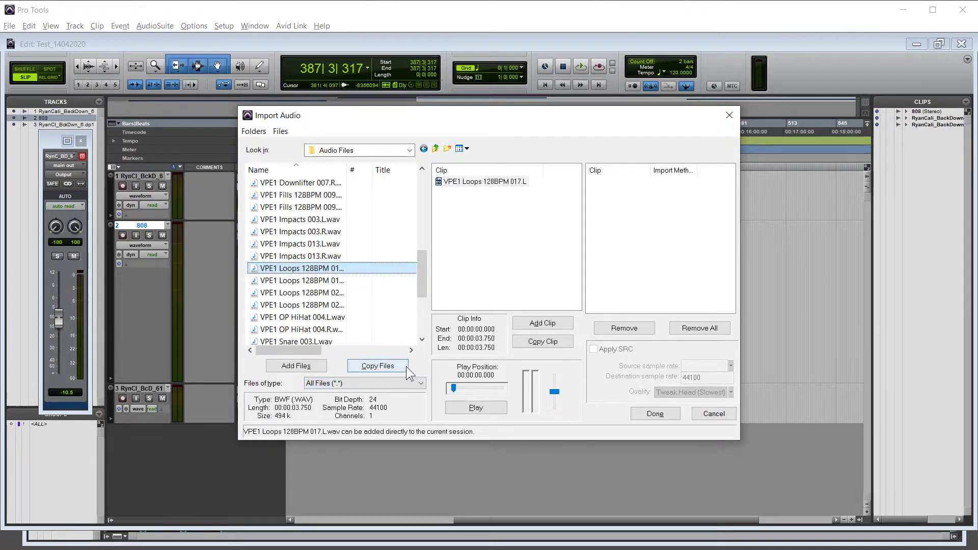
left_click(477, 410)
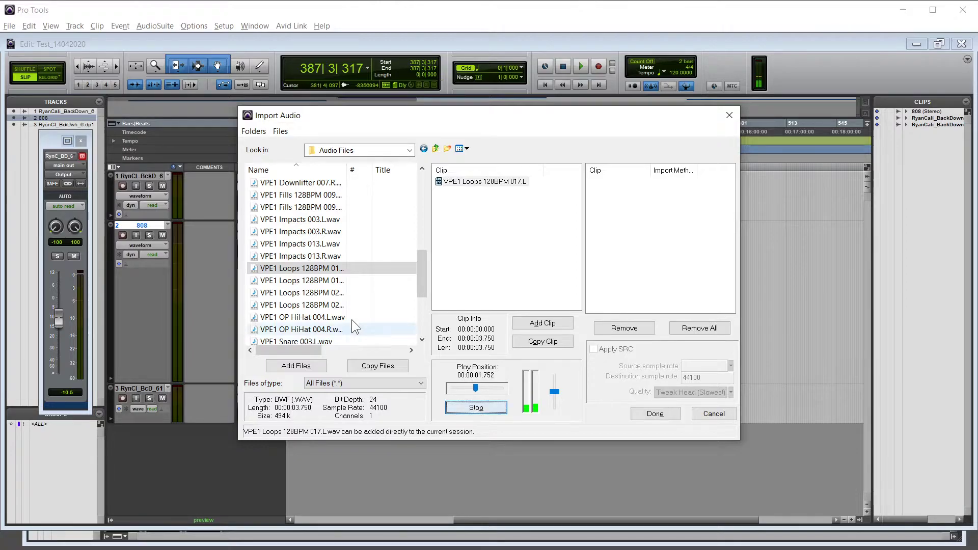
left_click(331, 285)
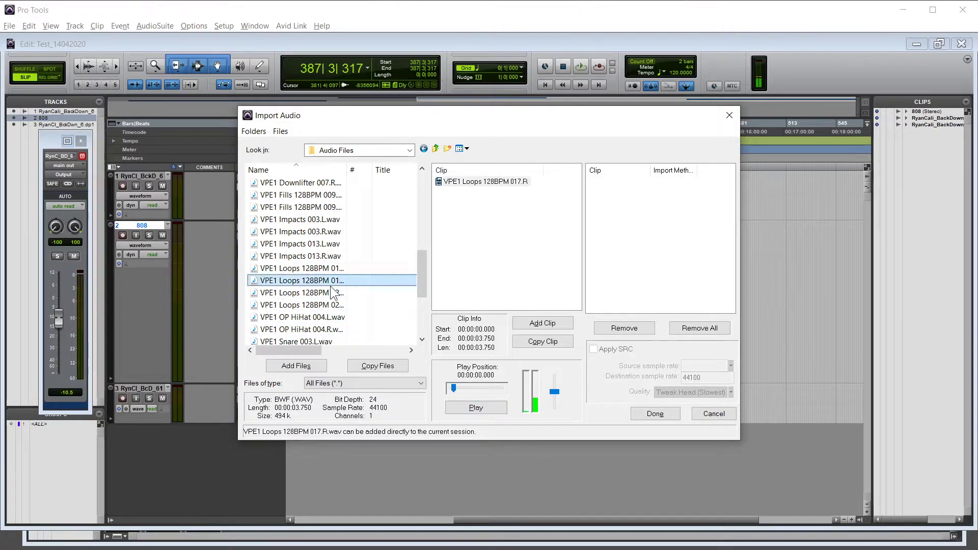
left_click(465, 405)
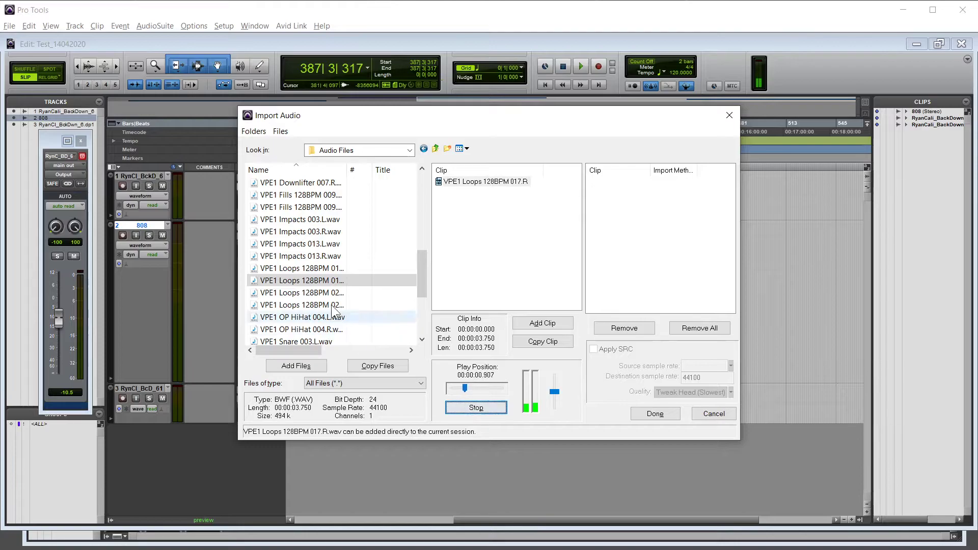
- Preview VPE1 Loops 128BPM 026.L.wav, add it to the files for import and proceed to the import options
left_click(326, 293)
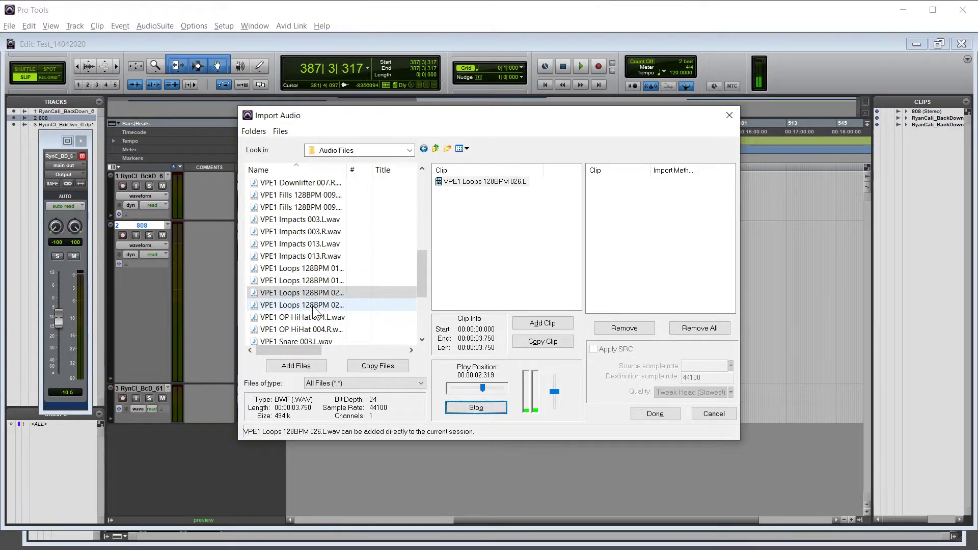
left_click(296, 365)
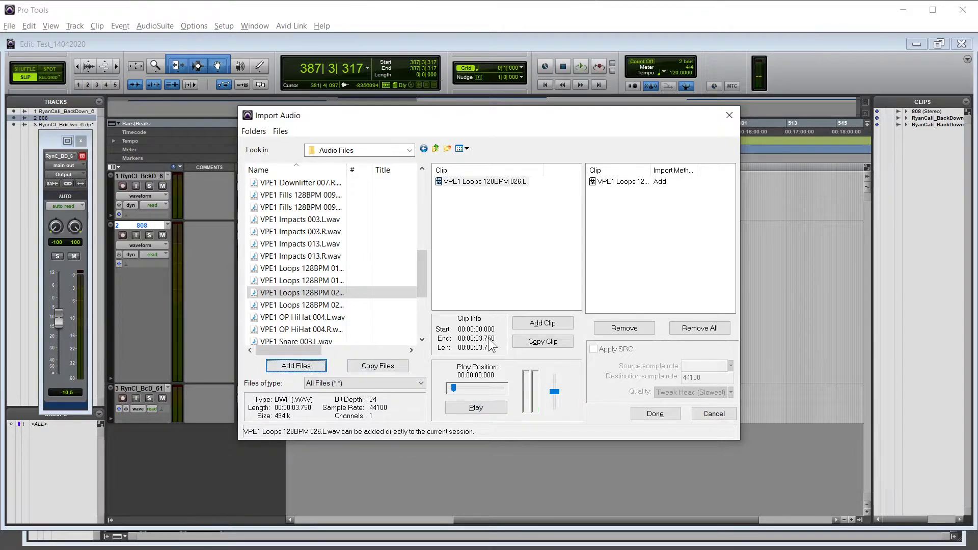
left_click(380, 366)
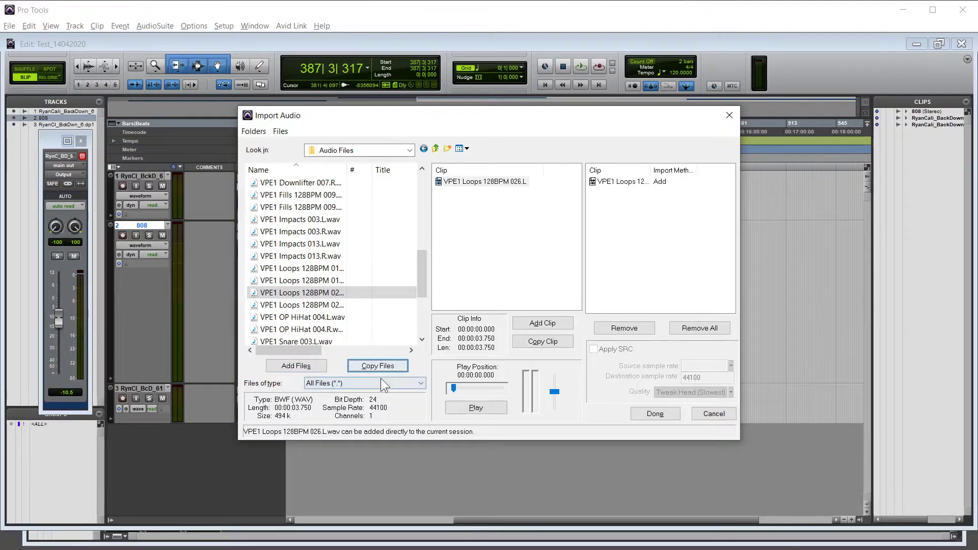
left_click(640, 418)
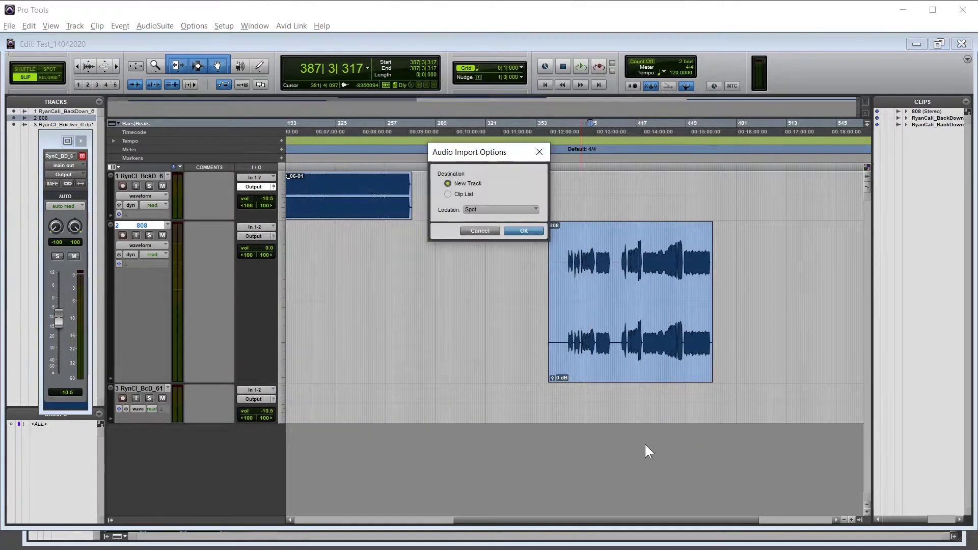
- Set the import location to Selection, but import the VPE1 loop to the Clip List instead of a new track
left_click(485, 210)
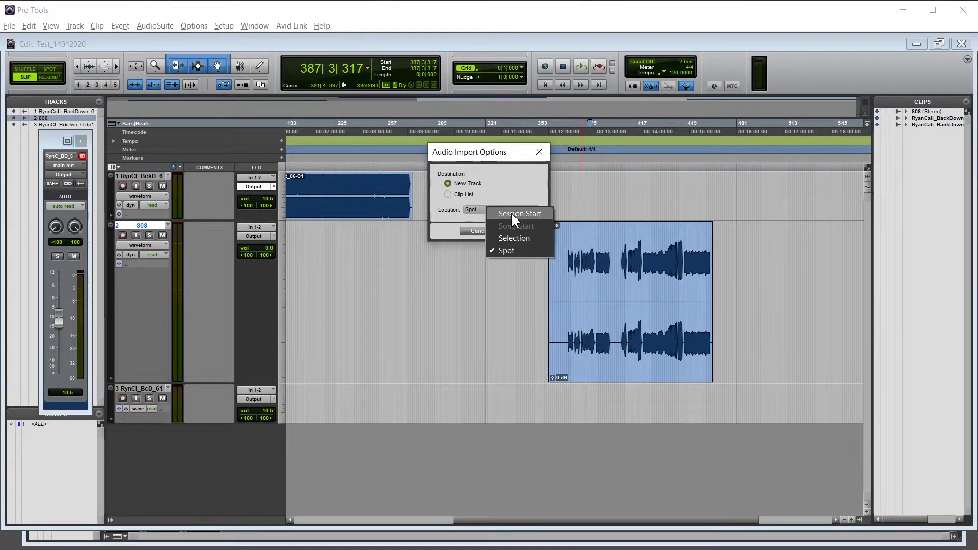
left_click(518, 237)
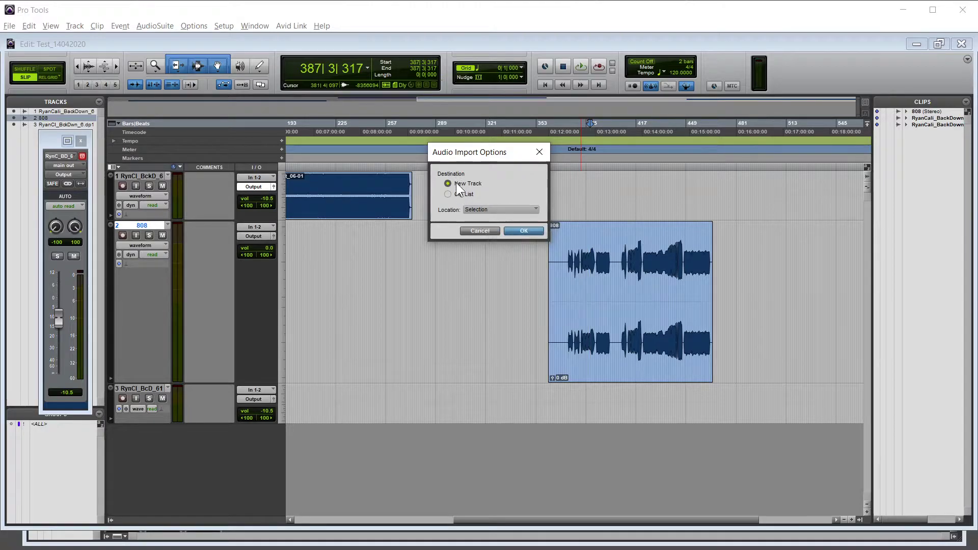
left_click(476, 212)
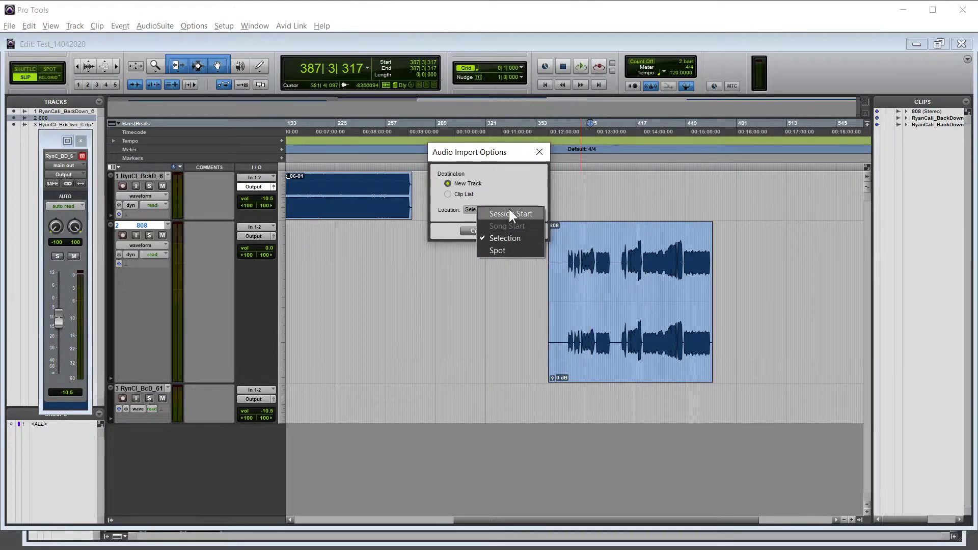
left_click(512, 188)
left_click(456, 196)
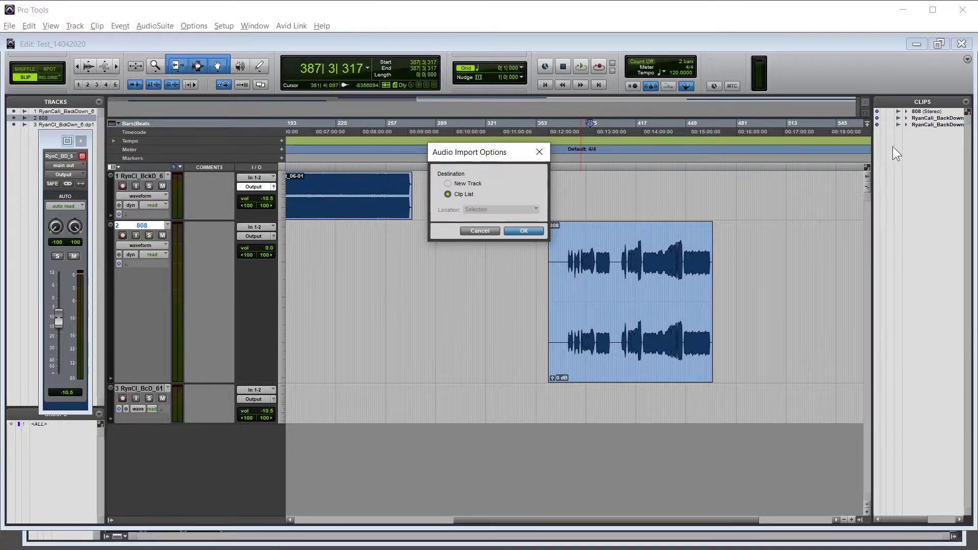
left_click(528, 231)
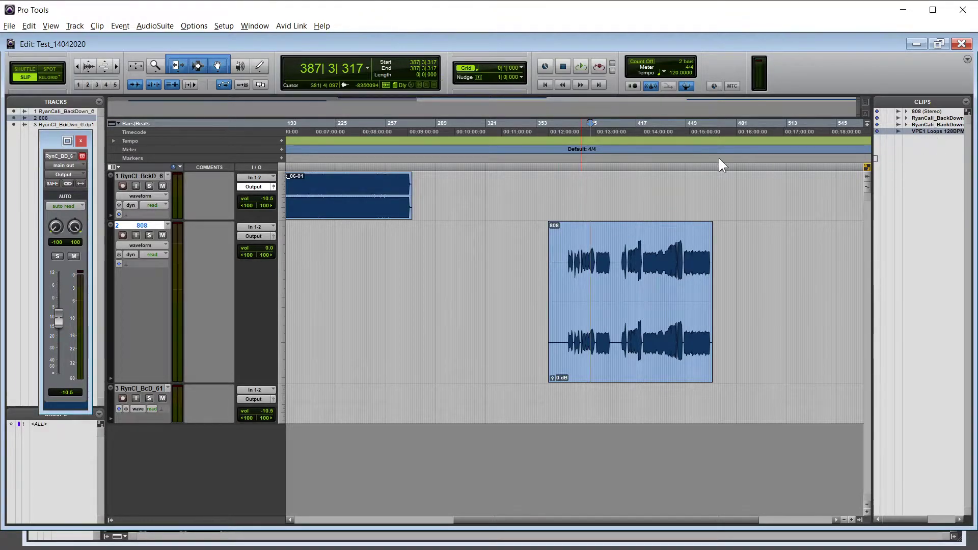
left_click_drag(519, 228, 895, 135)
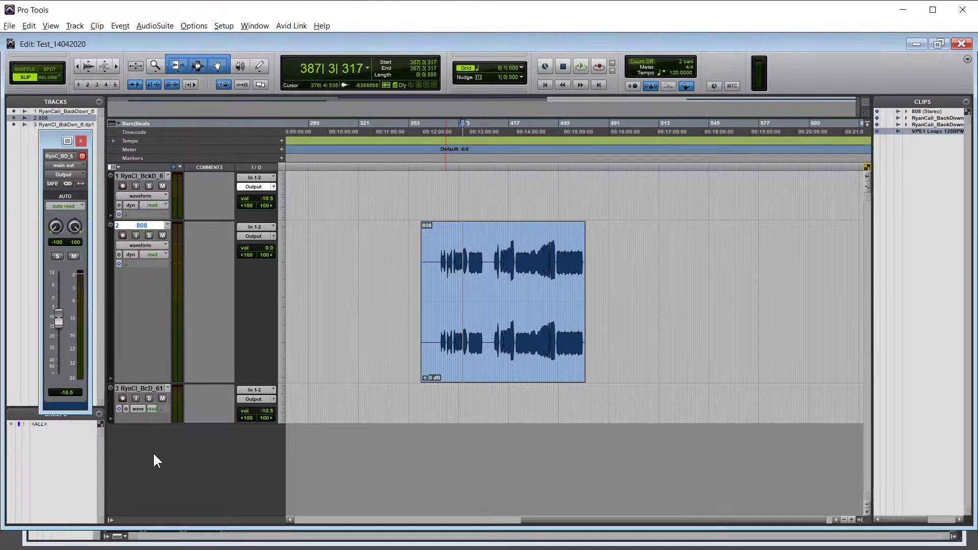
left_click(10, 27)
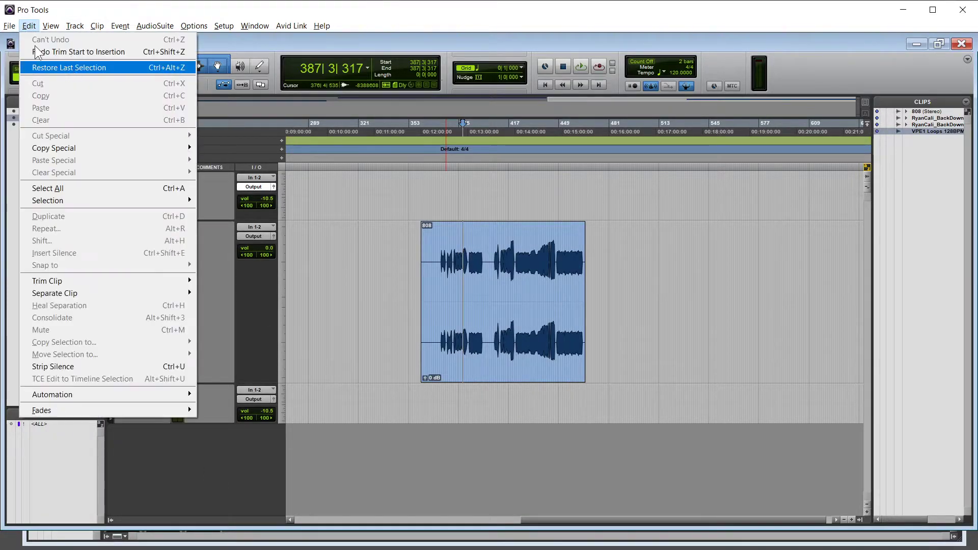
left_click(249, 42)
double_click(248, 40)
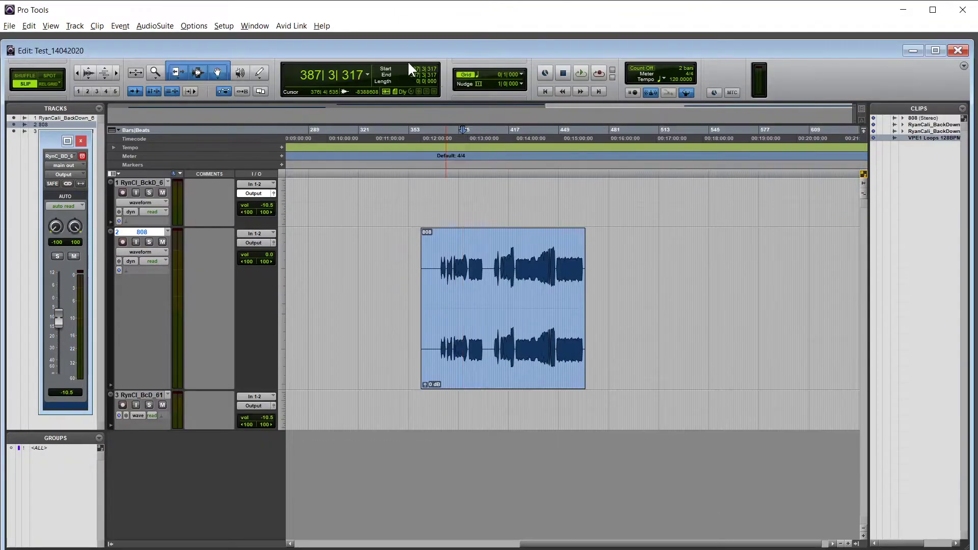
double_click(408, 50)
- Set up one new mono audio track named "Mono 01" for creation
key("ctrl+shift+n")
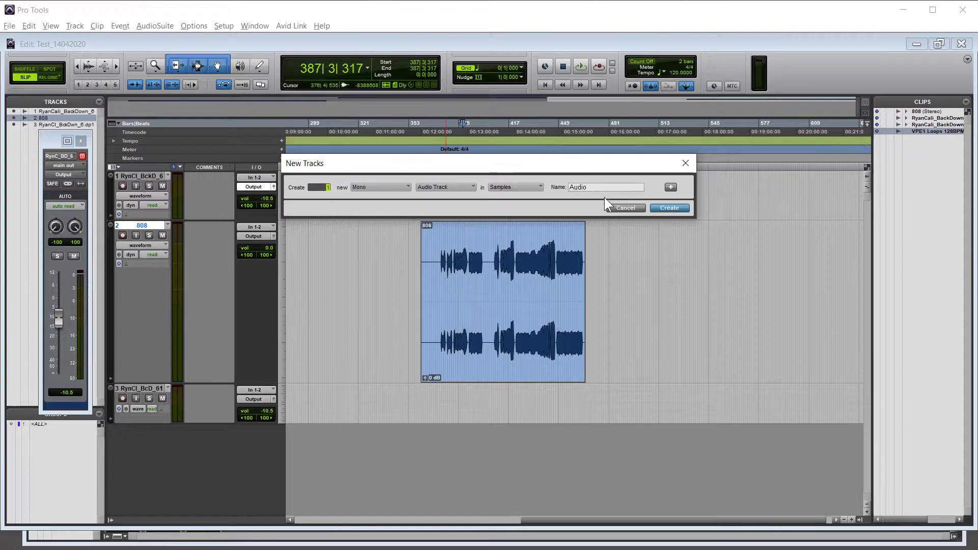
left_click(392, 187)
left_click(367, 192)
key("BackSpace")
key("BackSpace")
key("BackSpace")
type("Mono")
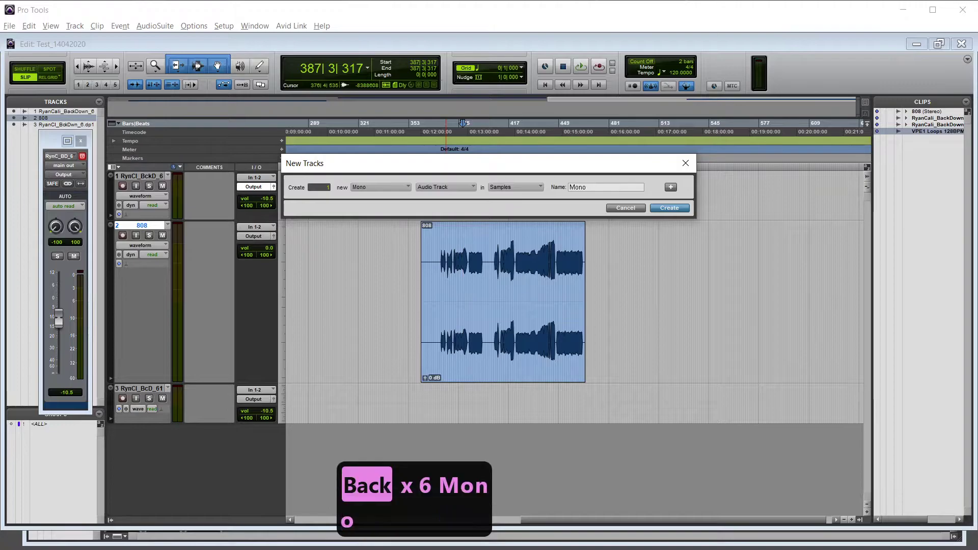
type(" 01")
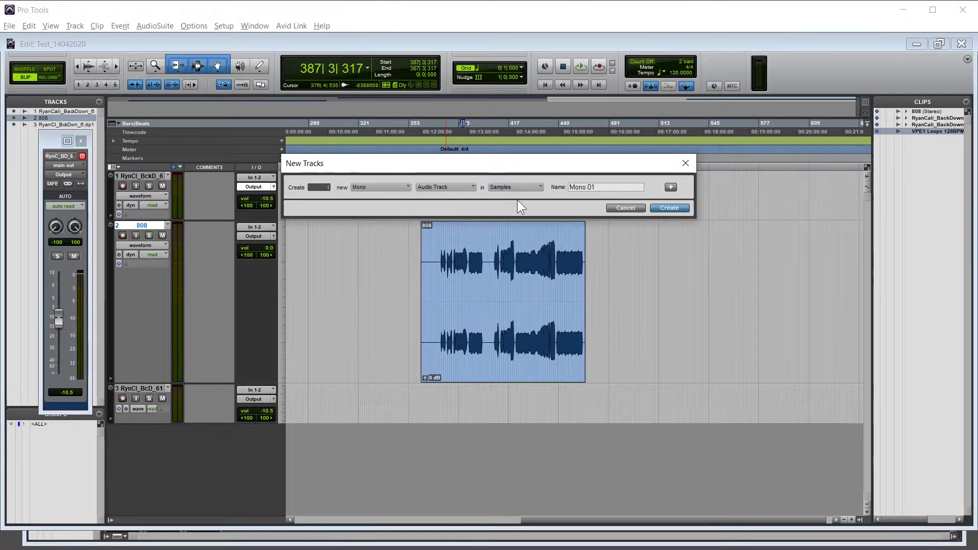
- Review the timebase choices offered for the new track
left_click(516, 186)
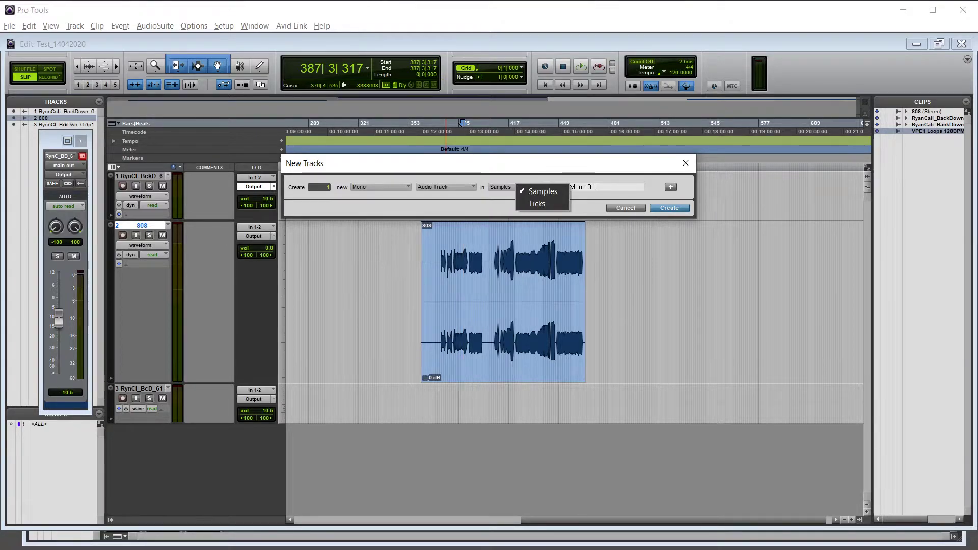
key("alt+Tab")
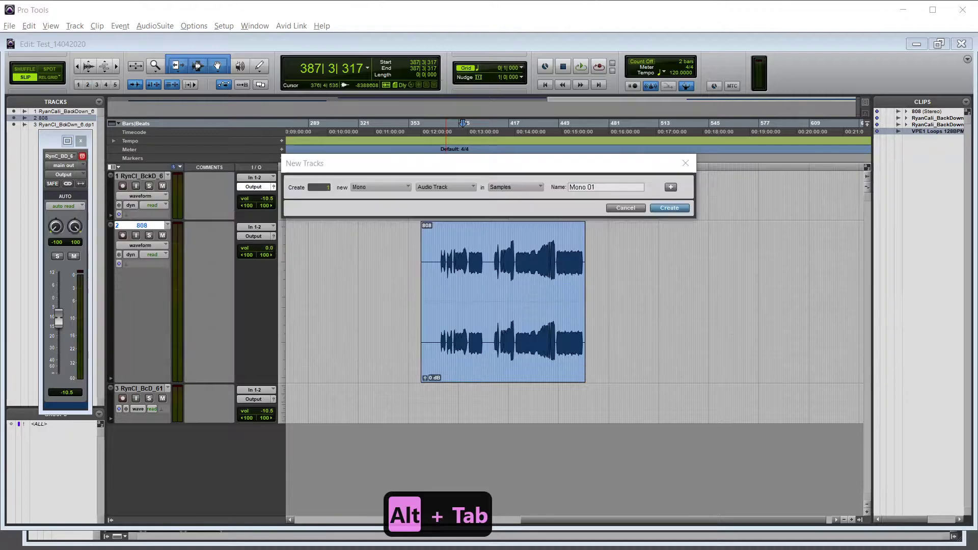
key("alt+Tab")
key("alt+Tab")
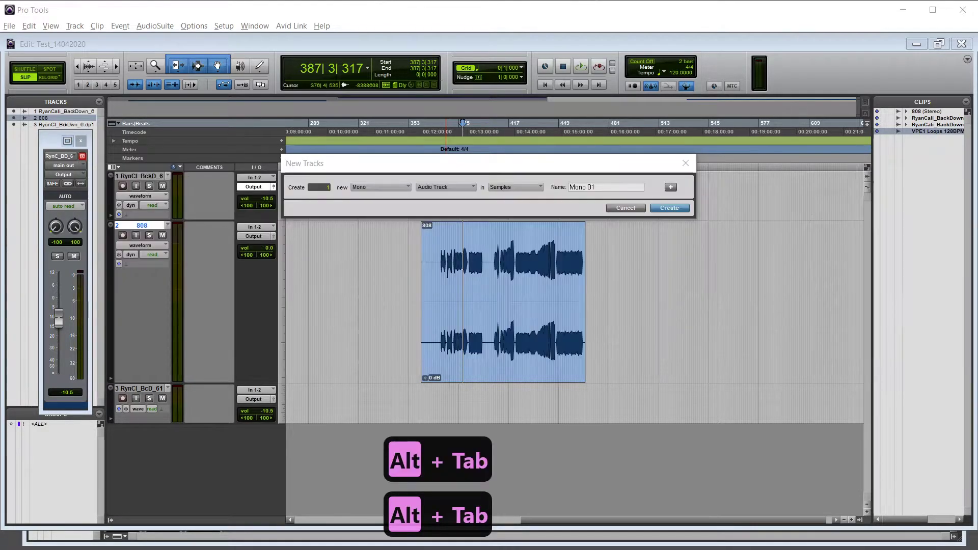
key("alt+Tab")
key("alt+Tab")
key("alt+Tab")
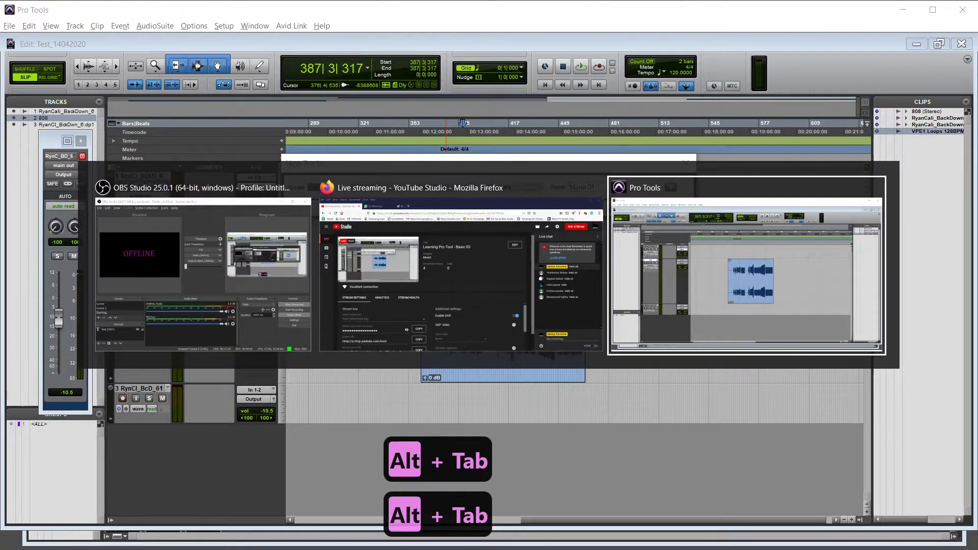
key("alt+Tab")
key("alt+Tab")
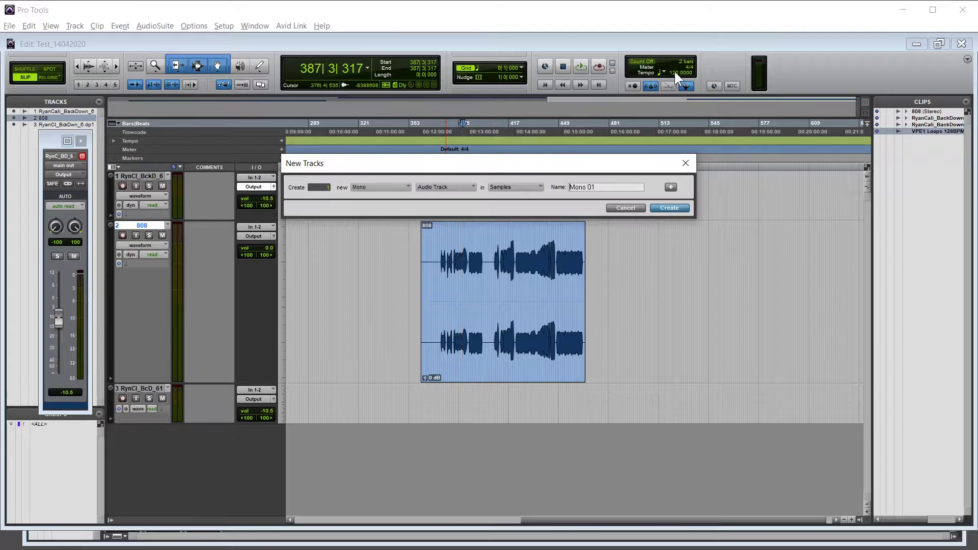
left_click(514, 188)
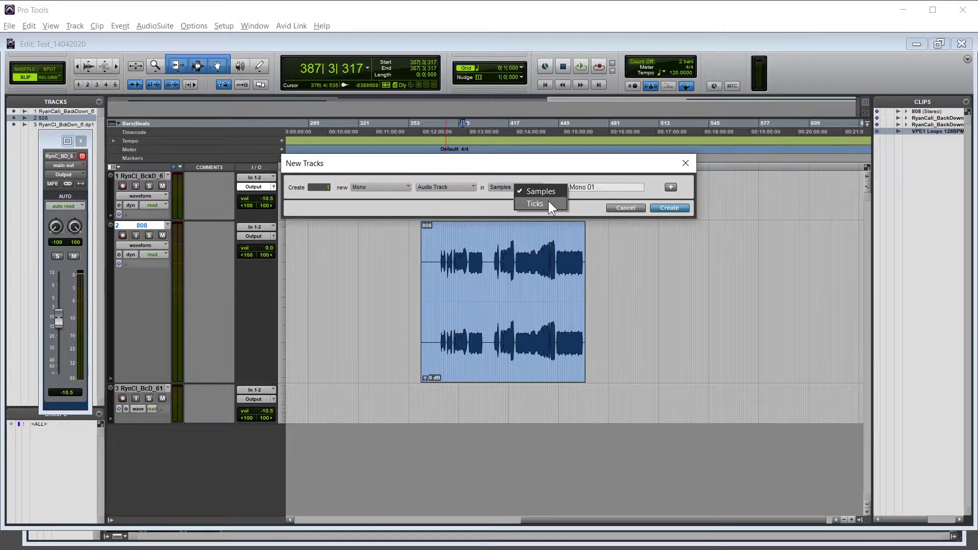
left_click(544, 169)
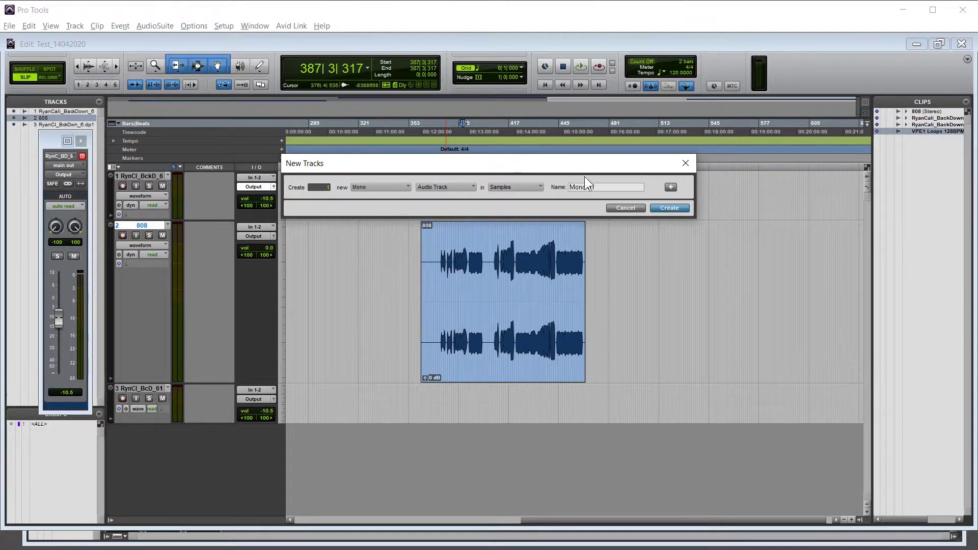
left_click(672, 187)
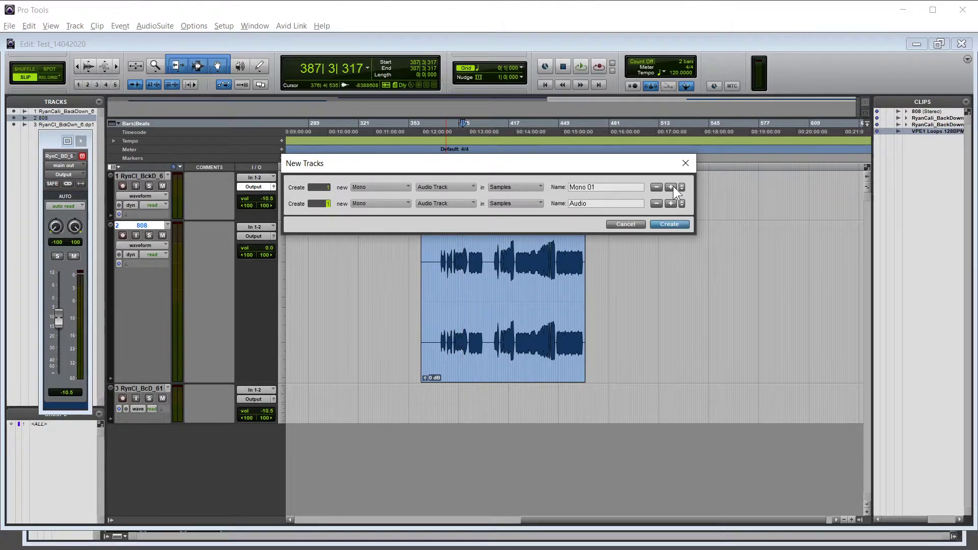
left_click(382, 203)
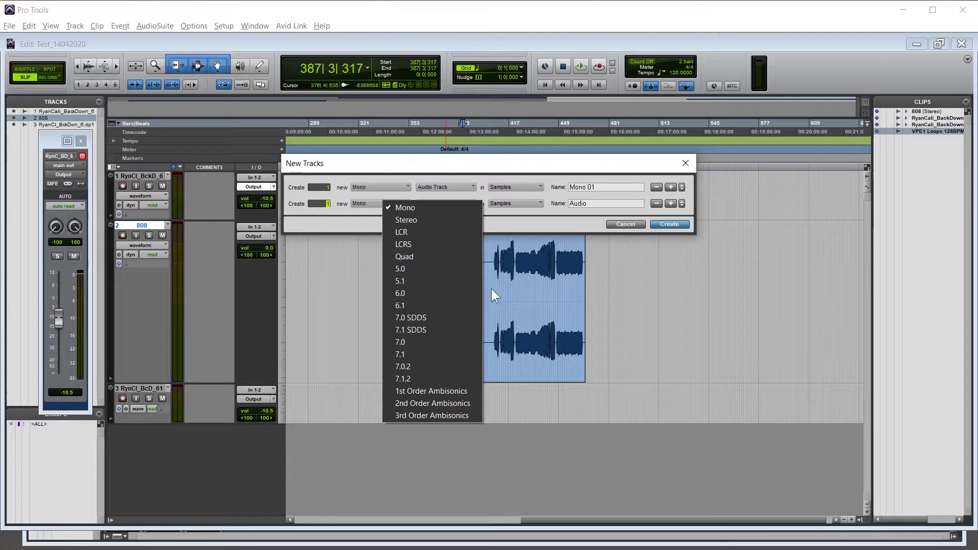
left_click(634, 309)
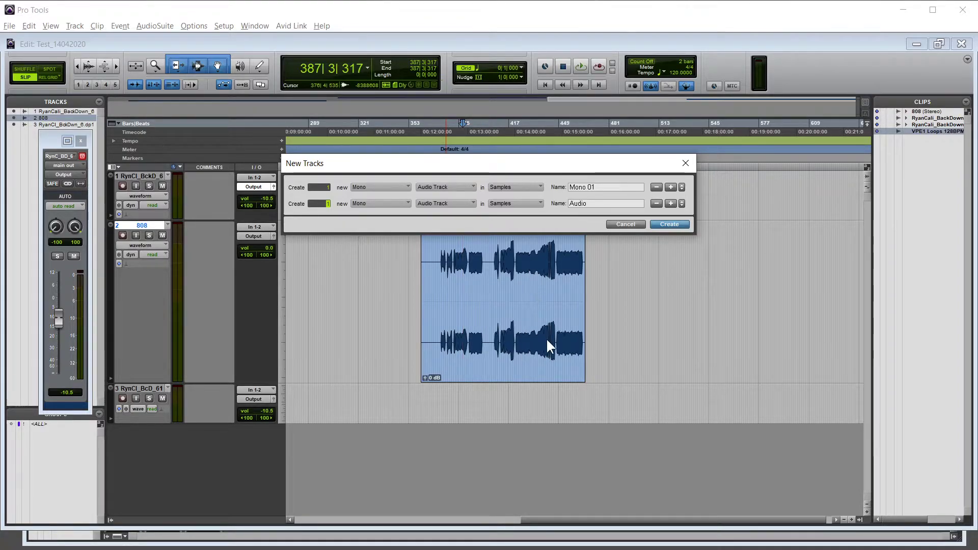
left_click(367, 204)
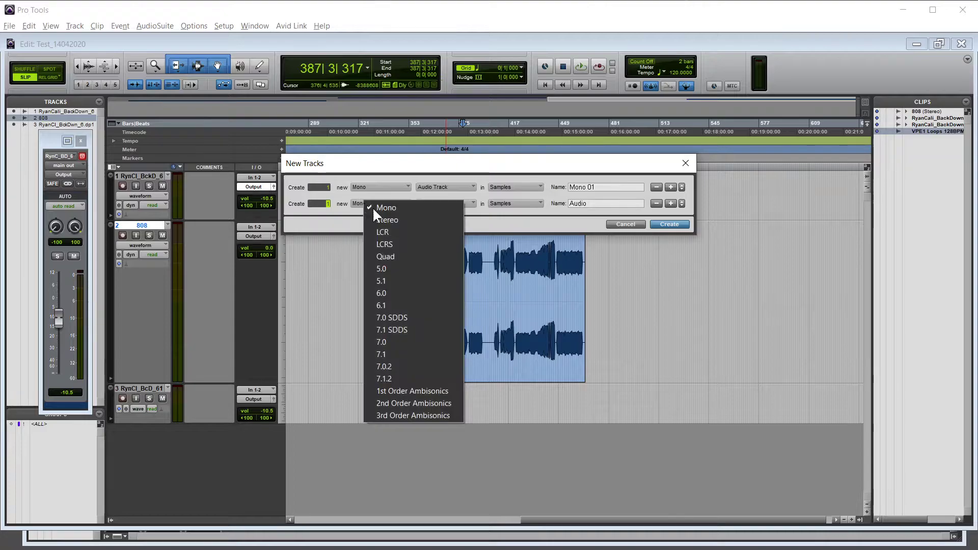
left_click(398, 219)
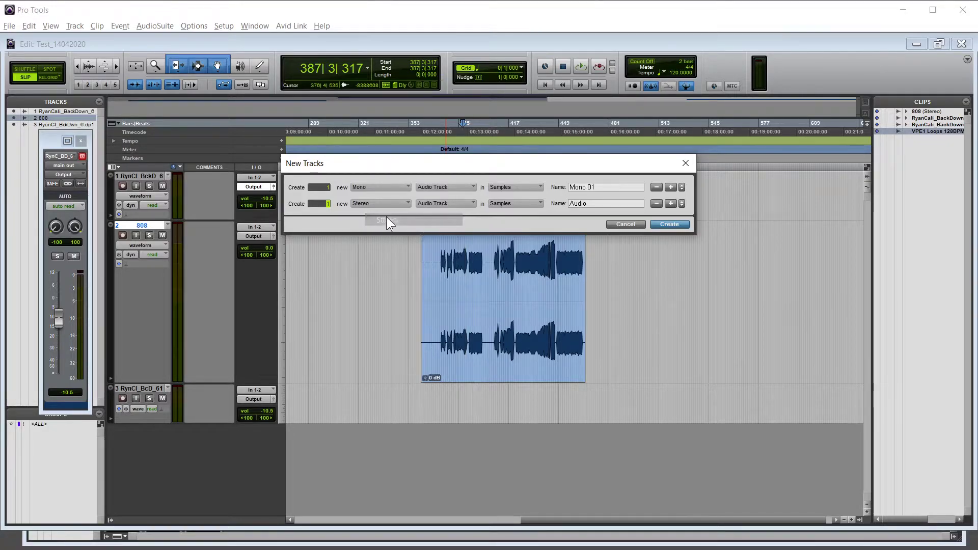
left_click(377, 204)
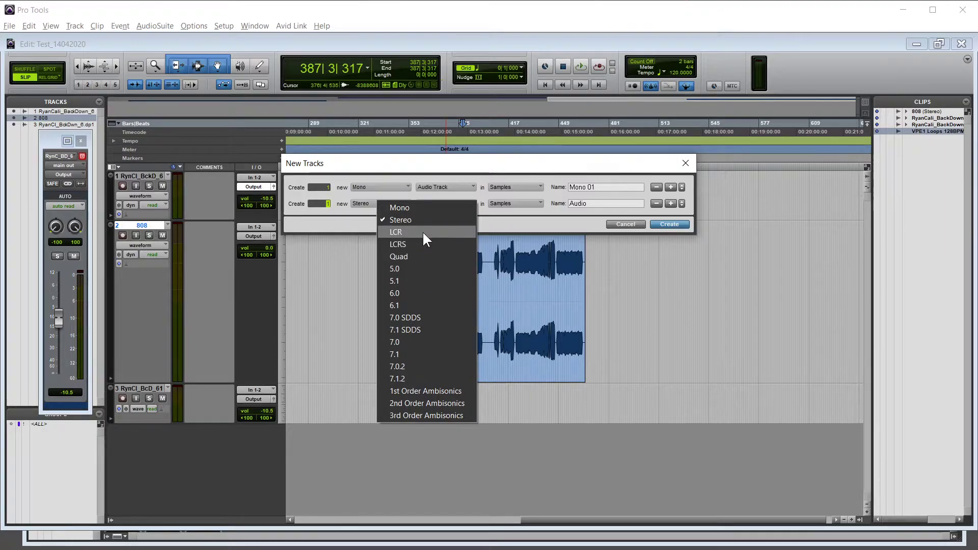
left_click(417, 166)
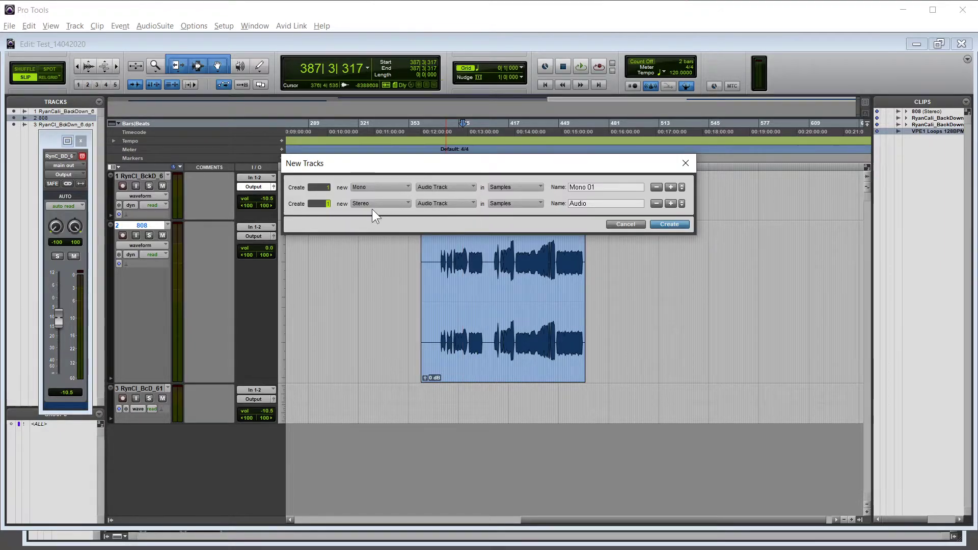
left_click(656, 204)
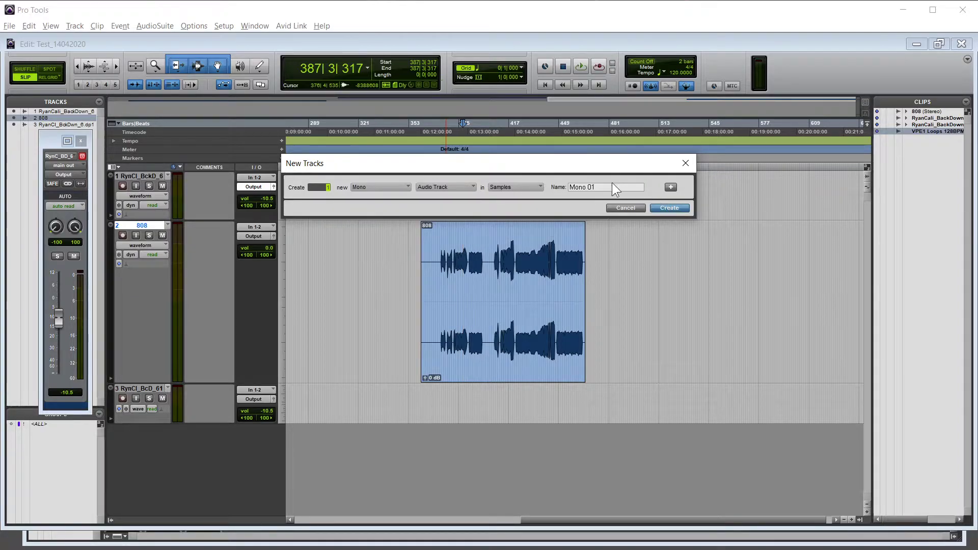
- Create the Mono 01 track and place the VPE1 Loops 128BPM 026.L clip from the clip list on it
left_click(668, 207)
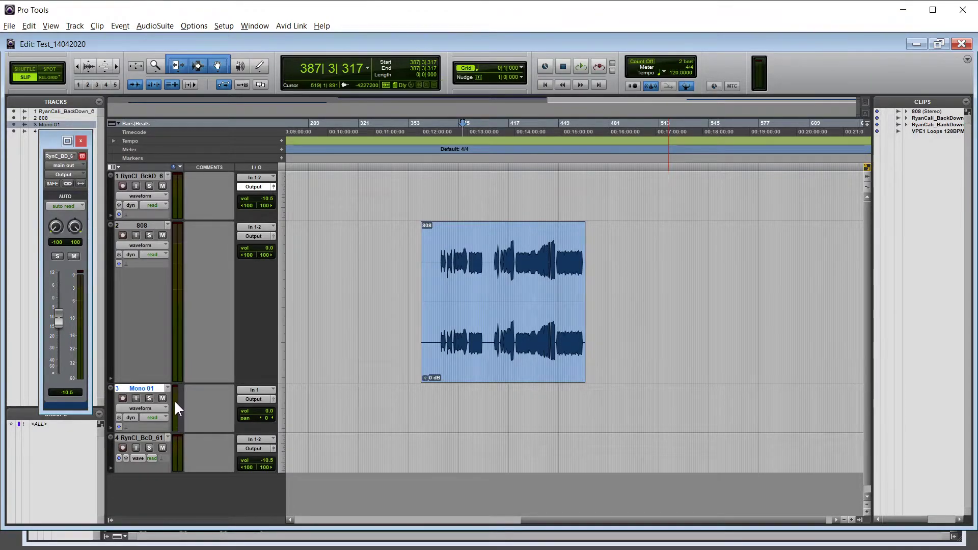
left_click(936, 131)
left_click(488, 415)
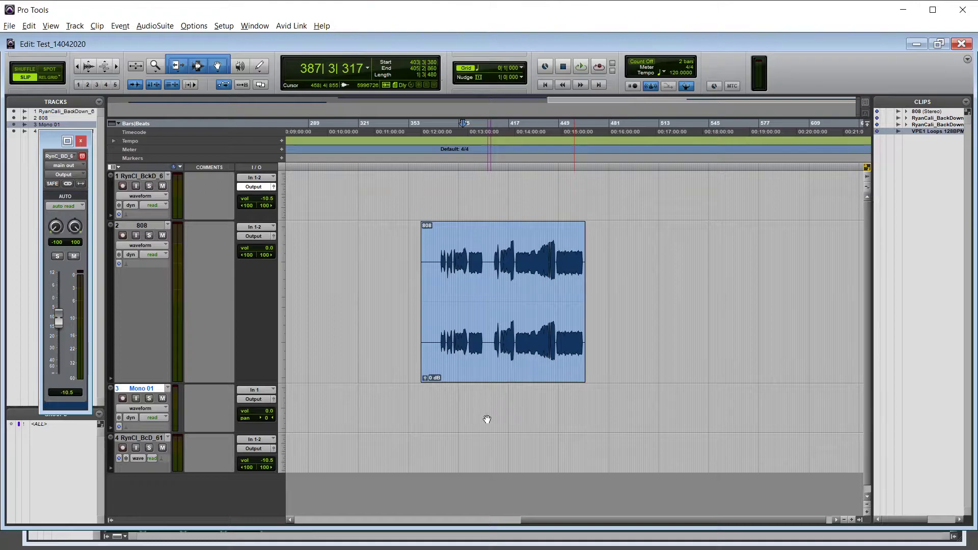
- Move the drum loop clip on Mono 01 earlier to start at about 402|3|086, and audition it
key("t")
key("t")
key("t")
key("t")
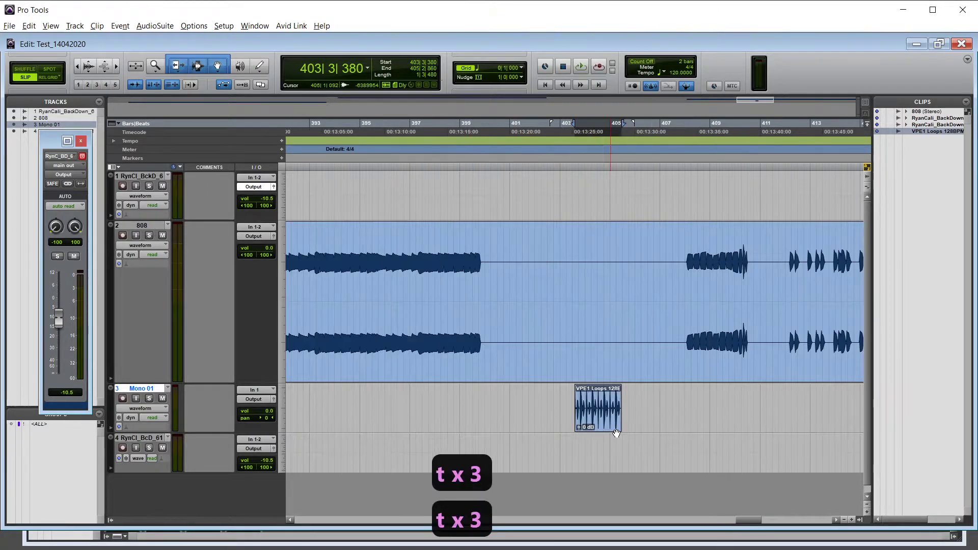
key("t")
key("r")
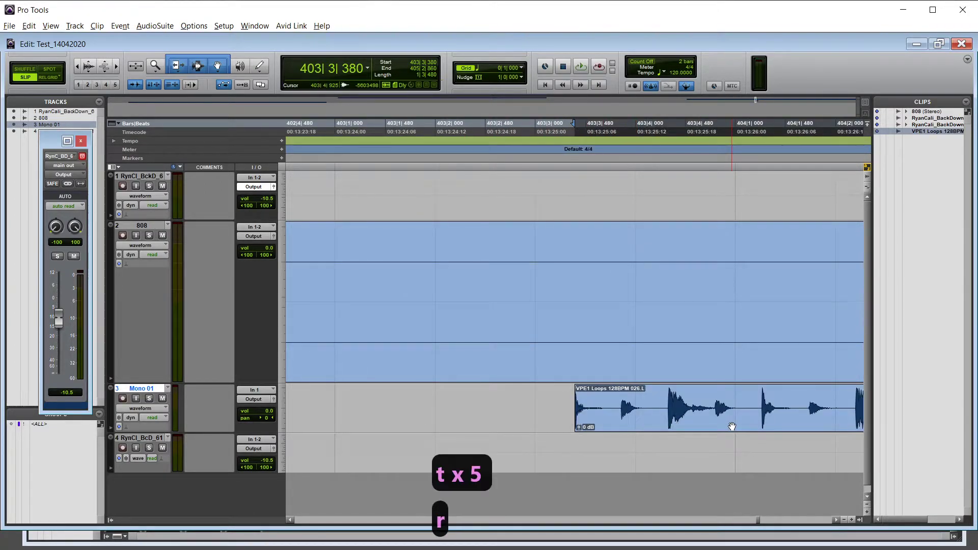
left_click_drag(744, 431, 497, 428)
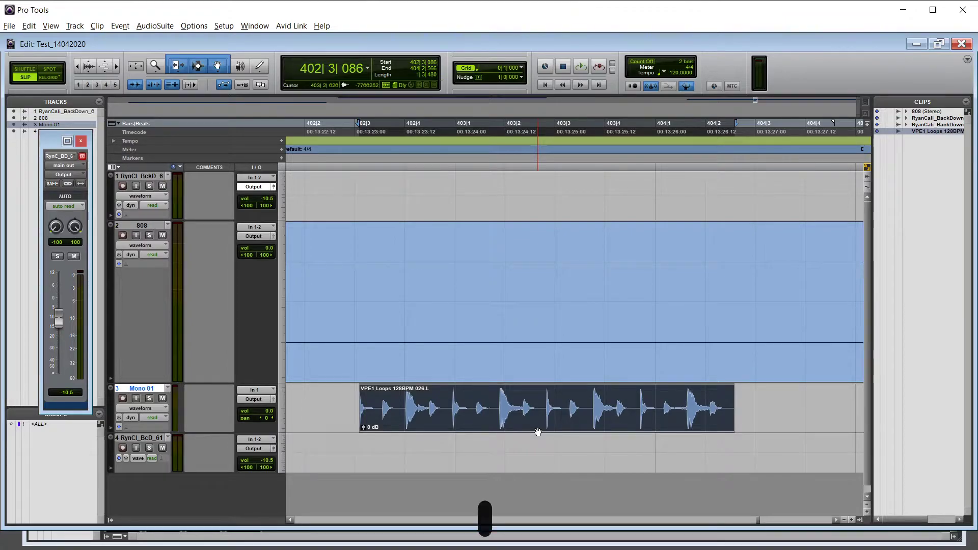
key("space")
key("space")
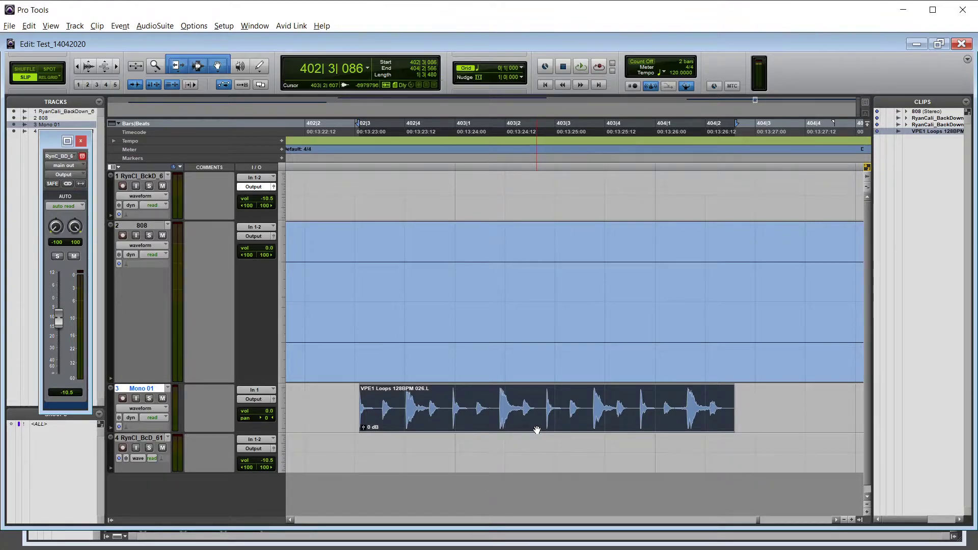
- Tab to the drum loop's transient at 402|4|026 and examine the cursor placement on the waveform at sample level
key("Tab")
key("Tab")
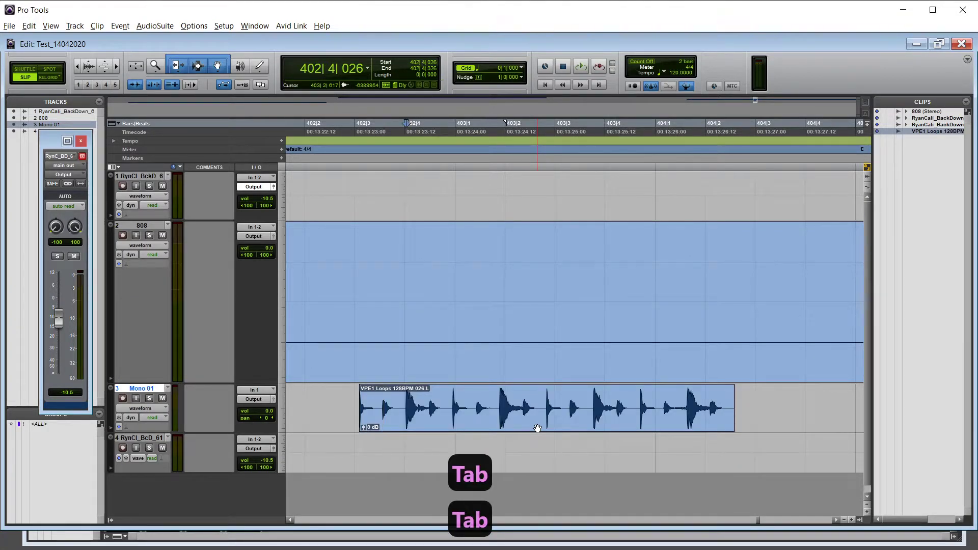
key("t")
key("t")
key("t")
key("t")
key("t")
key("t")
key("t")
key("t")
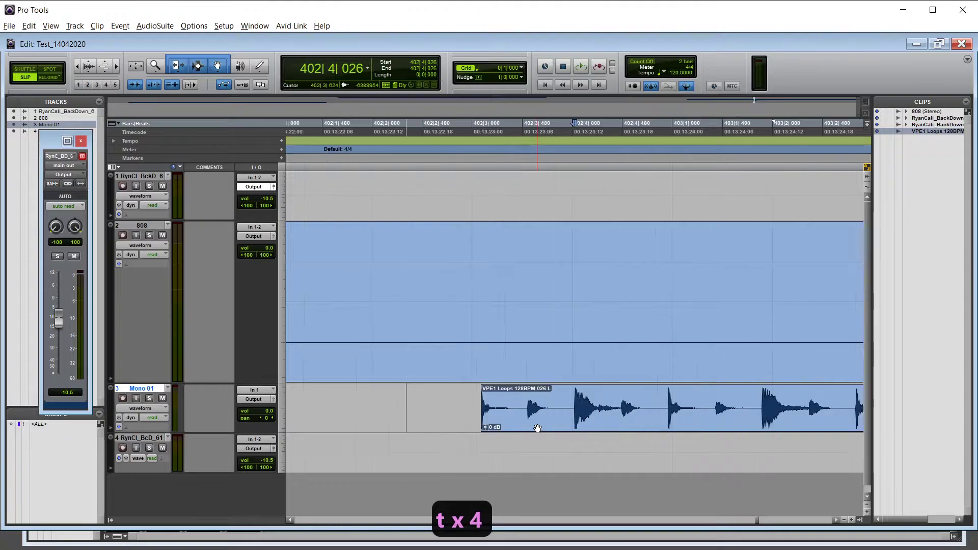
key("t")
key("t")
key("t")
key("t")
key("t")
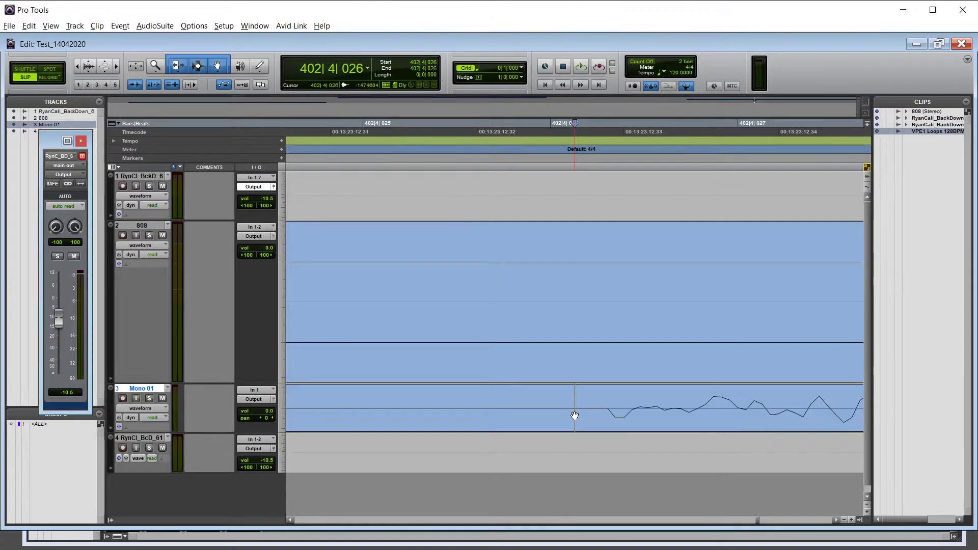
- Tab through the drum loop's following transients to 403|3|296 with the whole clip in view
key("r")
key("r")
key("r")
key("r")
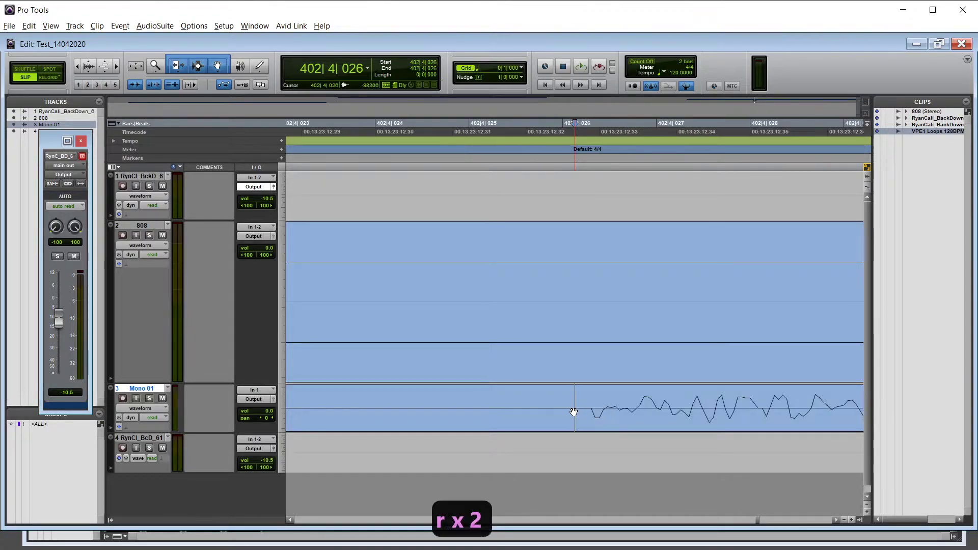
key("r")
key("r")
key("r")
key("r")
key("r")
key("r")
key("r")
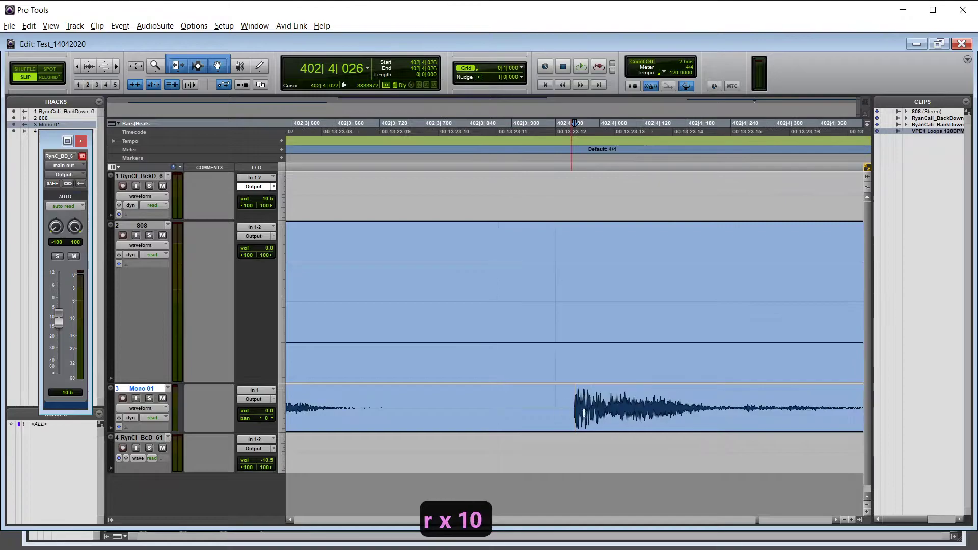
key("Tab")
key("Tab")
key("Tab")
key("Tab")
key("Tab")
key("Tab")
key("Tab")
key("r")
key("r")
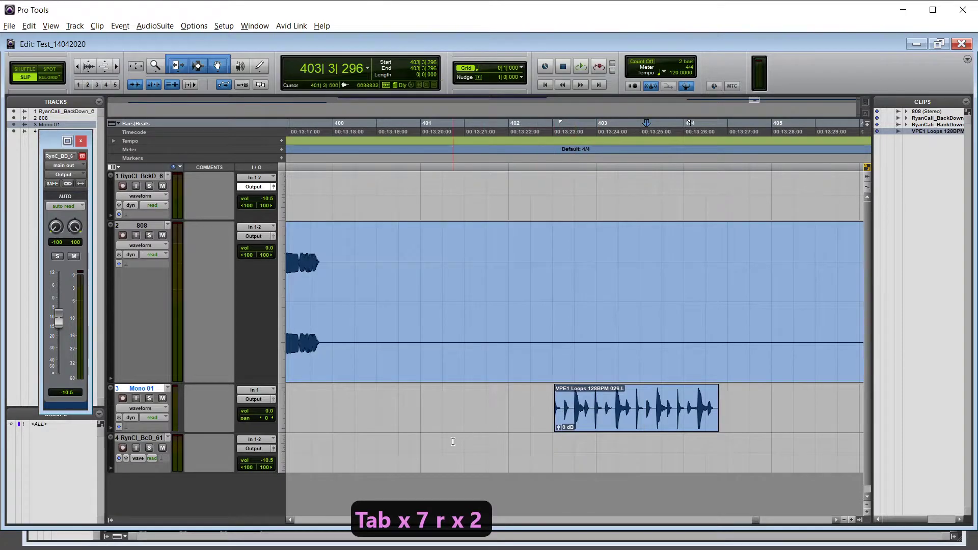
- Select the whole drum loop clip on Mono 01 and play it back
left_click(665, 431)
key("space")
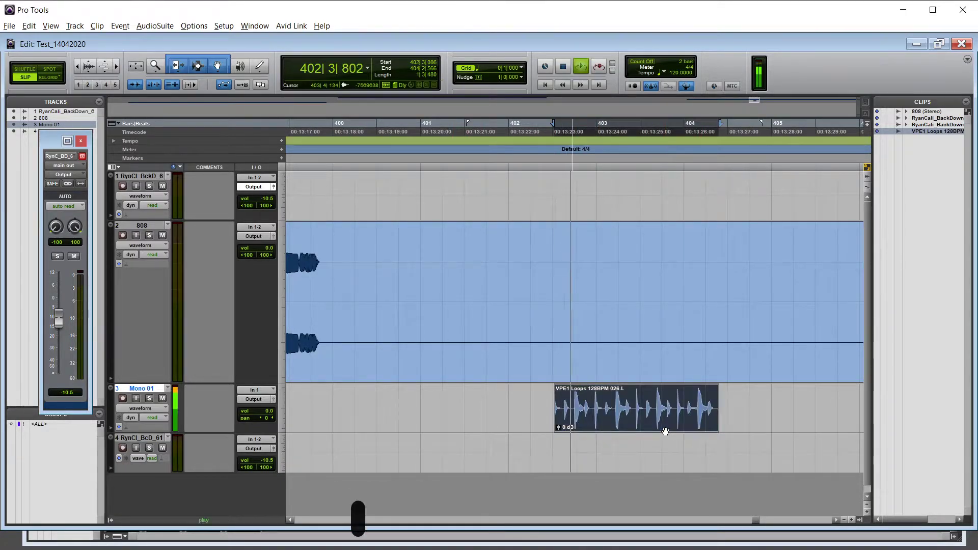
key("space")
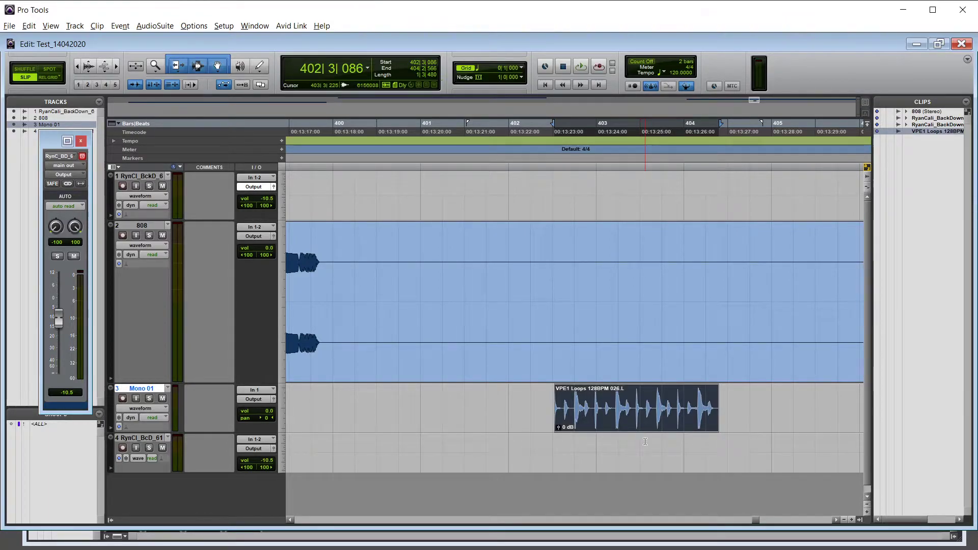
- Tab through the drum loop on Mono 01 from its start at 402|3|086 and separate the clip at every transient up to its end
left_click(545, 393)
key("Tab")
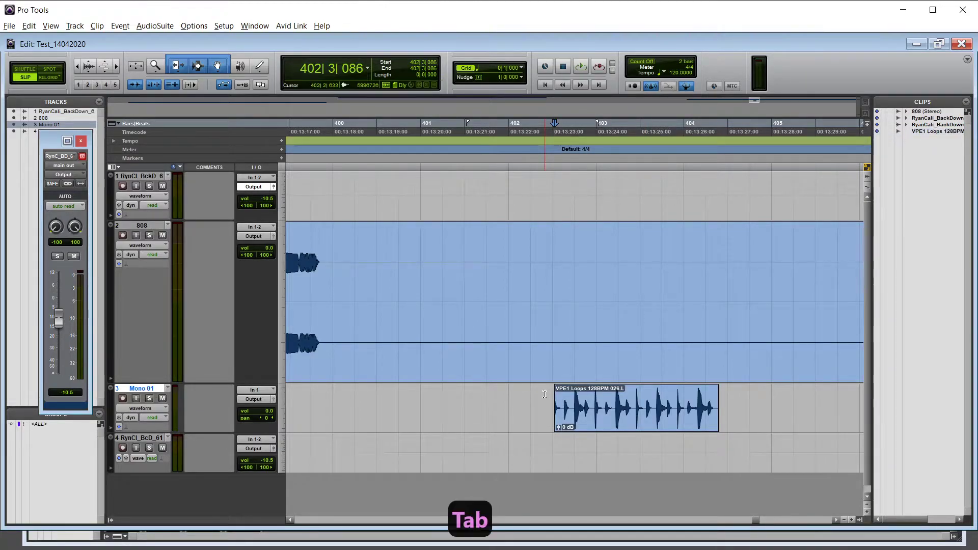
key("b")
key("Tab")
key("b")
key("Tab")
key("b")
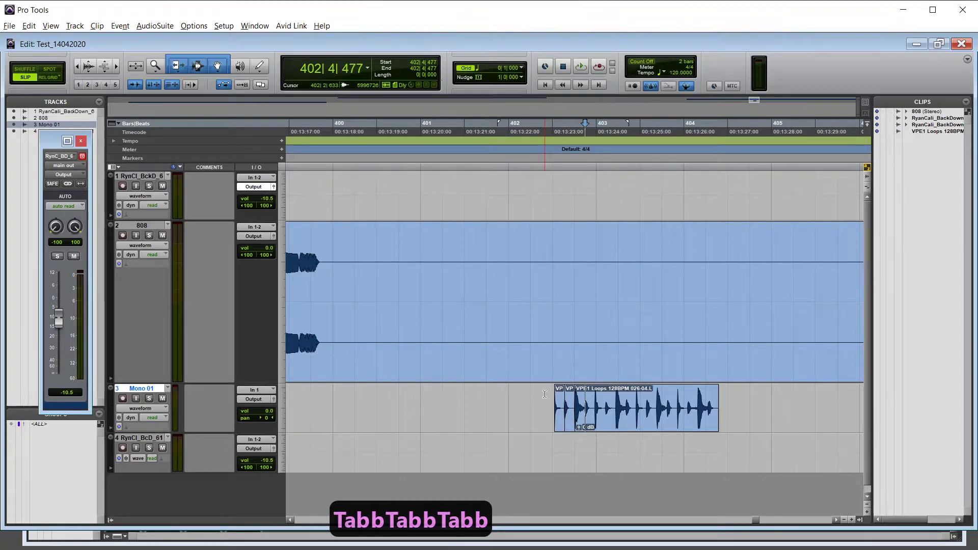
key("Tab")
key("b")
key("Tab")
key("b")
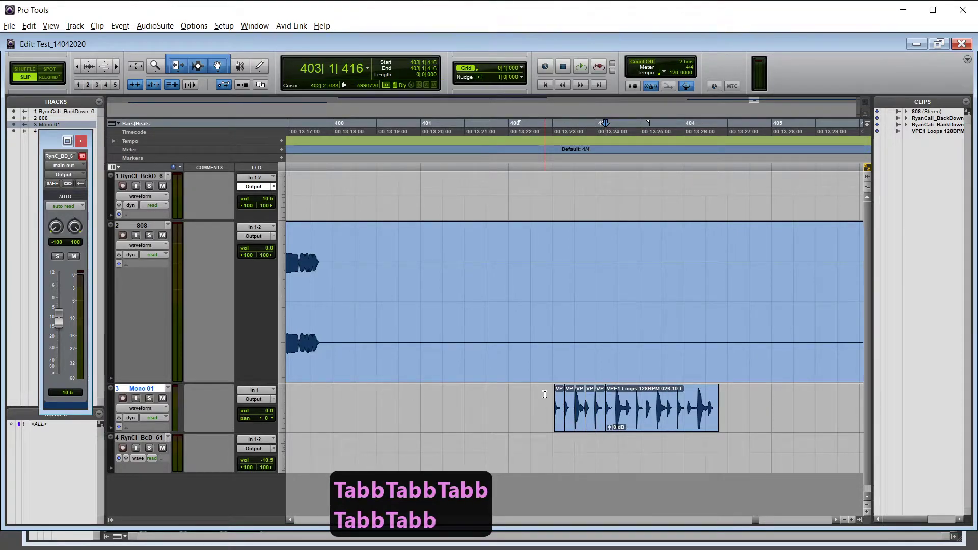
key("Tab")
key("b")
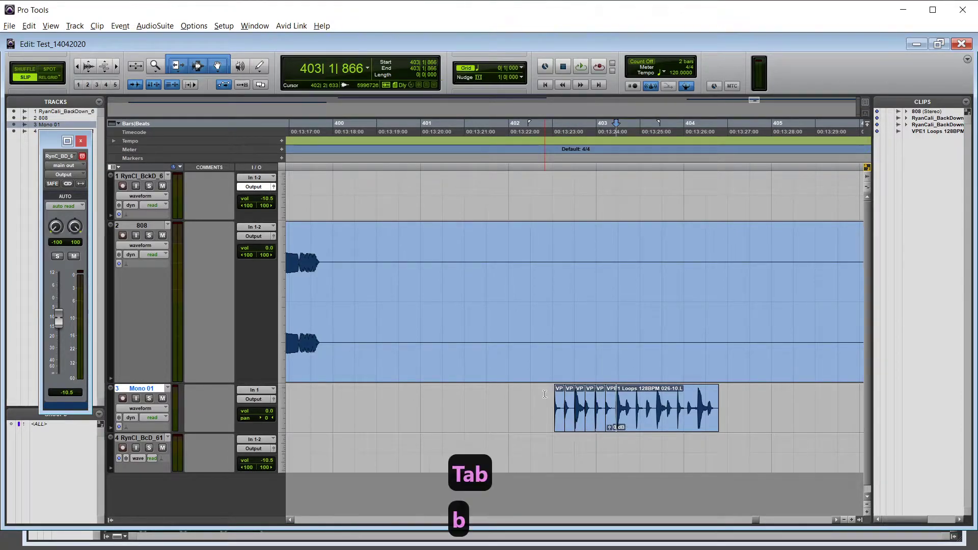
key("Tab")
key("b")
key("Tab")
key("b")
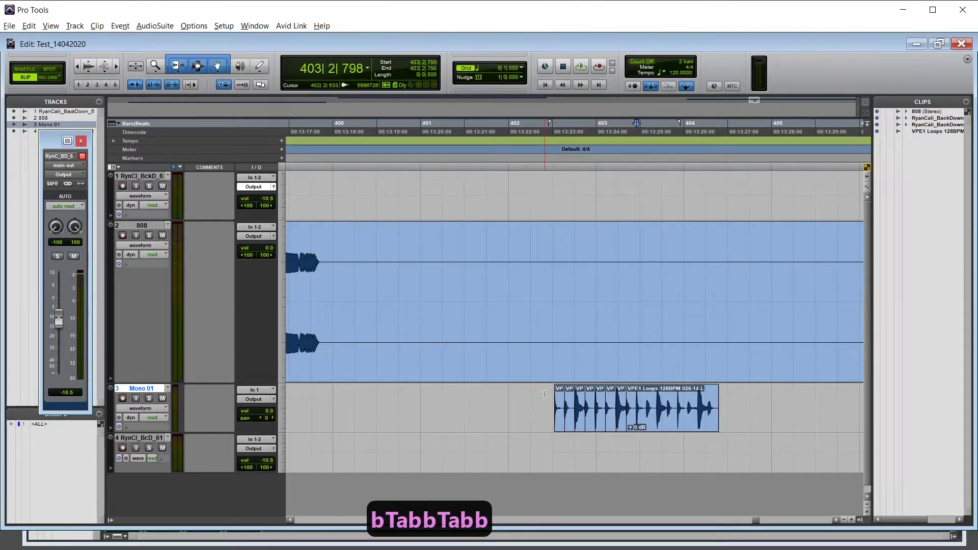
key("Tab")
key("b")
key("Tab")
key("b")
key("Tab")
key("b")
key("Tab")
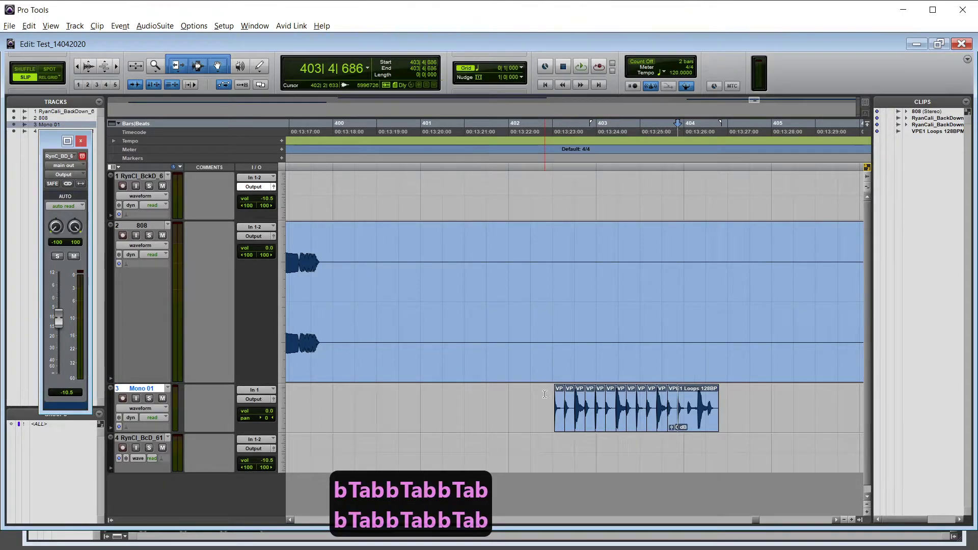
key("b")
key("Tab")
key("b")
key("Tab")
key("b")
key("Tab")
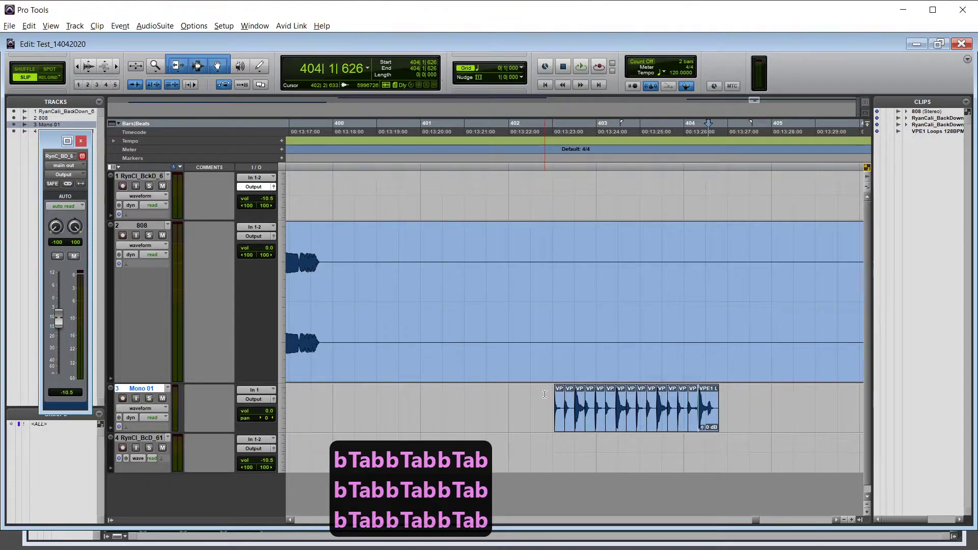
key("b")
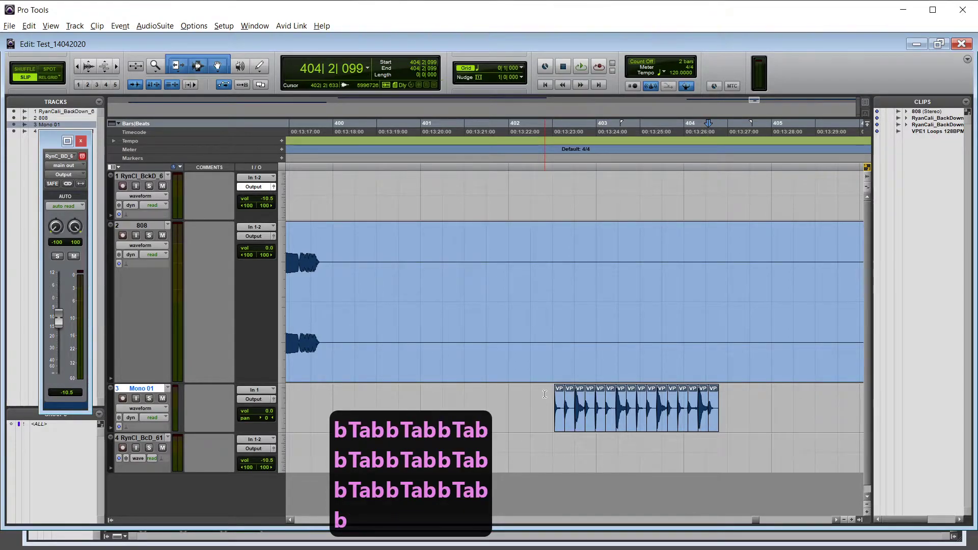
- Move the last three drum slices on Mono 01 later so they end at about 404|4|028, and play them back from the gap
left_click(725, 444)
left_click_drag(713, 428, 734, 433)
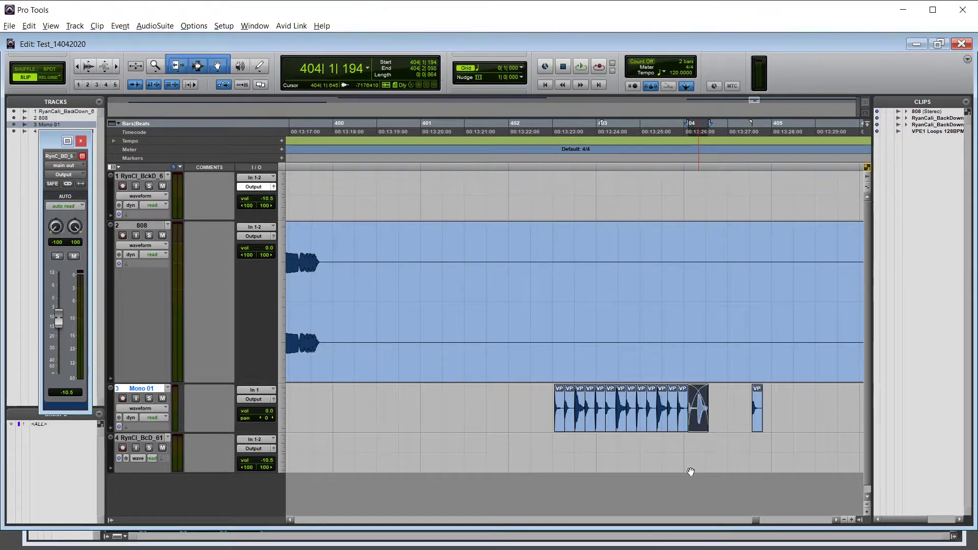
key("ctrl+z")
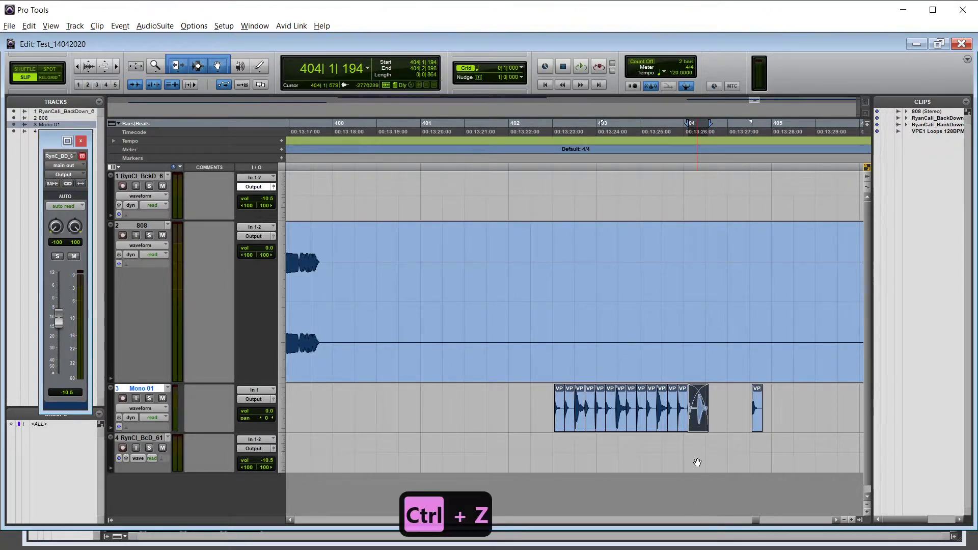
left_click(726, 400)
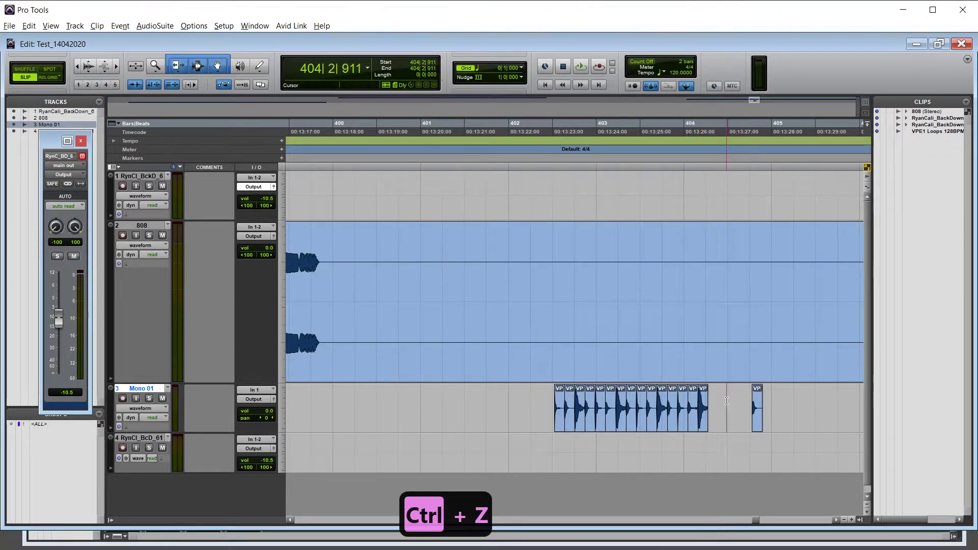
left_click_drag(705, 428, 745, 424)
left_click(707, 394)
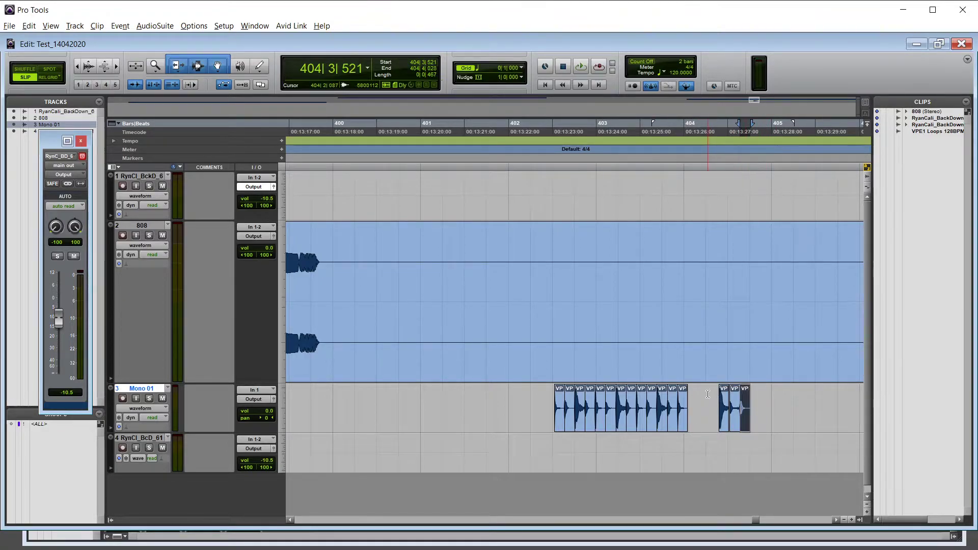
key("space")
key("space")
- Move the three slices before the gap on Mono 01 later to start just before bar 404, and play back from 403|4|625
left_click(683, 433)
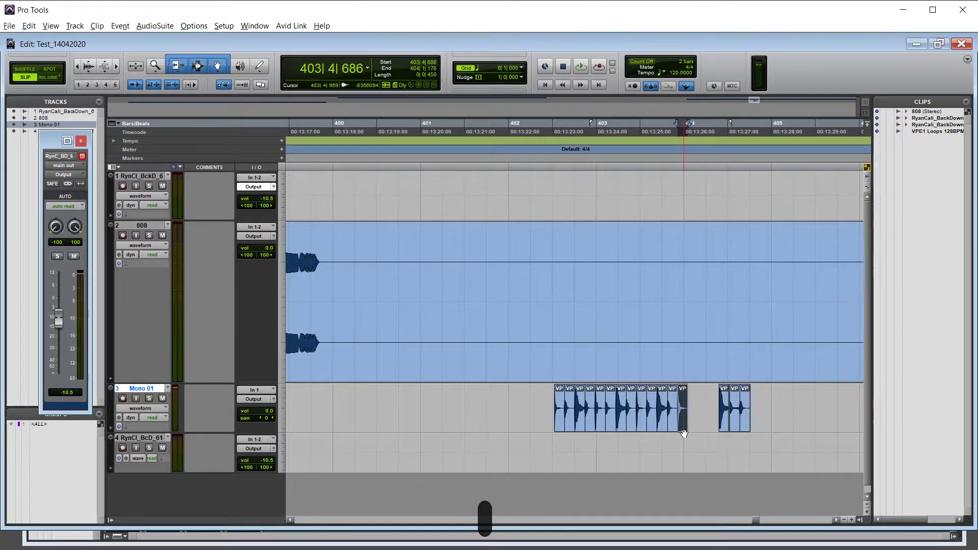
mouse_move(681, 427)
left_mouse_down()
mouse_move(710, 426)
mouse_move(678, 420)
left_mouse_up()
left_click_drag(709, 424, 687, 427)
left_click(676, 395)
key("space")
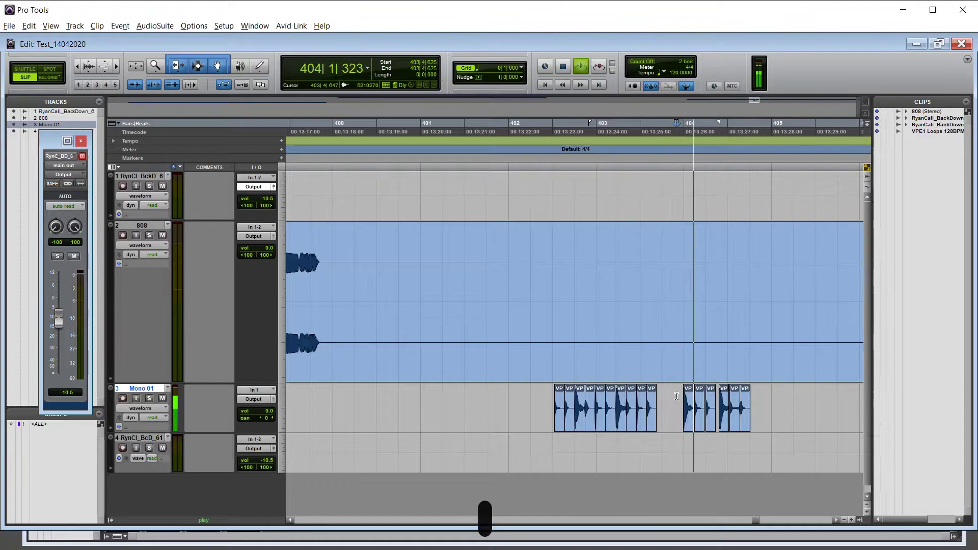
key("space")
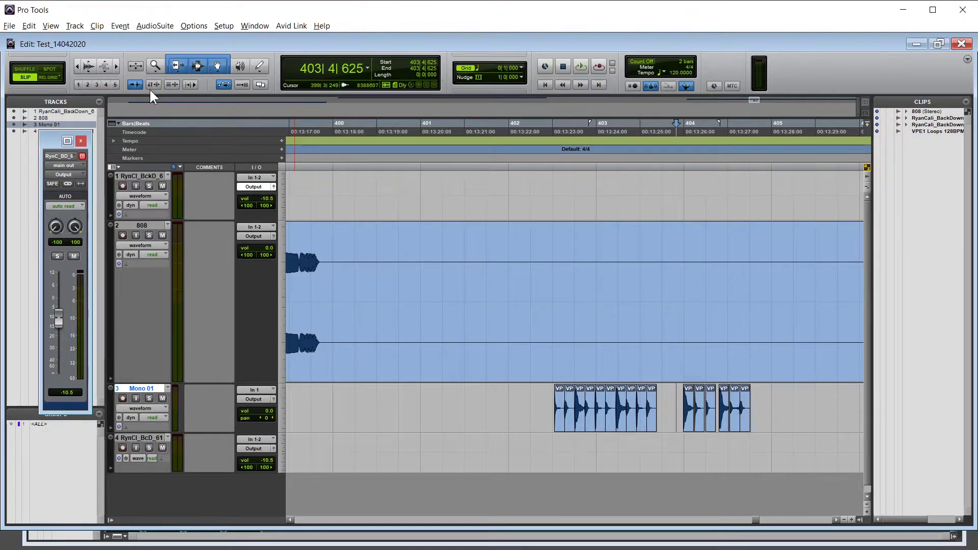
- Select empty ranges on the first track, the last from 401|1|217 to 401|4|703, and link the timeline and edit selections again
left_click_drag(401, 189, 564, 187)
left_click_drag(484, 192, 575, 195)
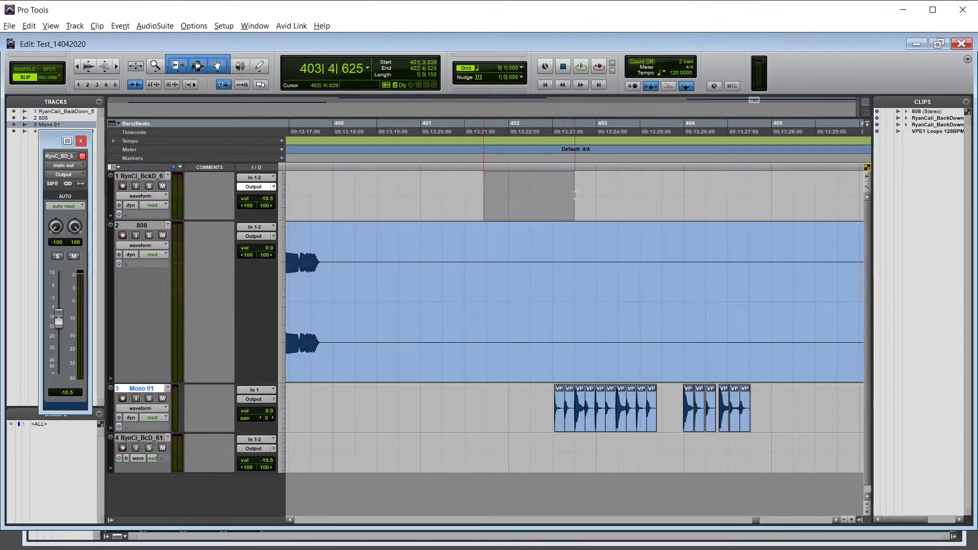
left_click_drag(426, 192, 501, 192)
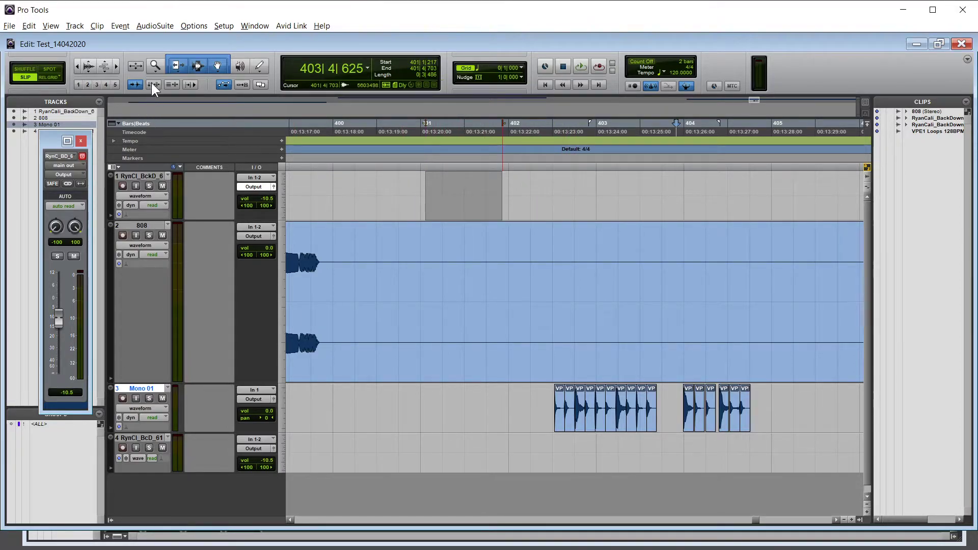
left_click(152, 83)
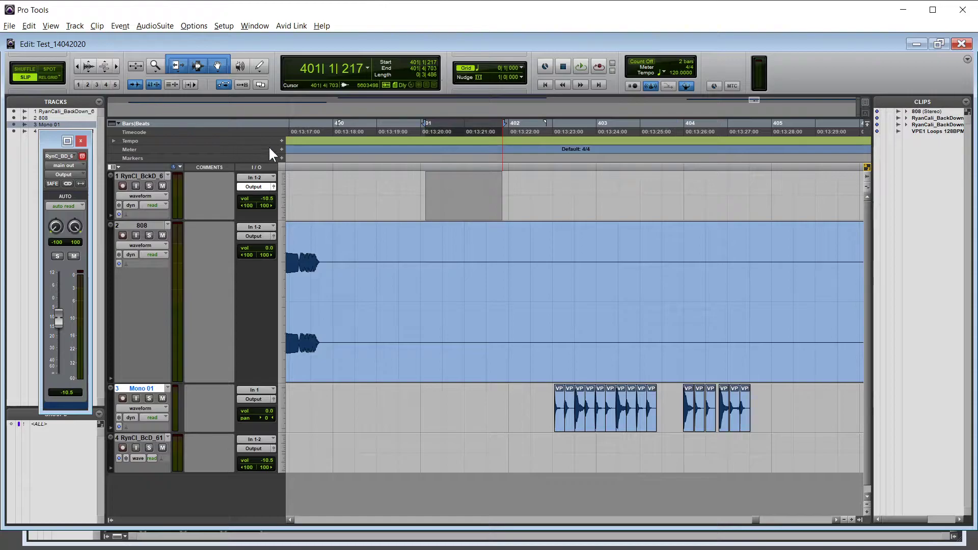
- Select the whole 808 clip with the timeline and edit selections linked, and bring its full length into view
left_click(382, 185)
left_click(519, 365)
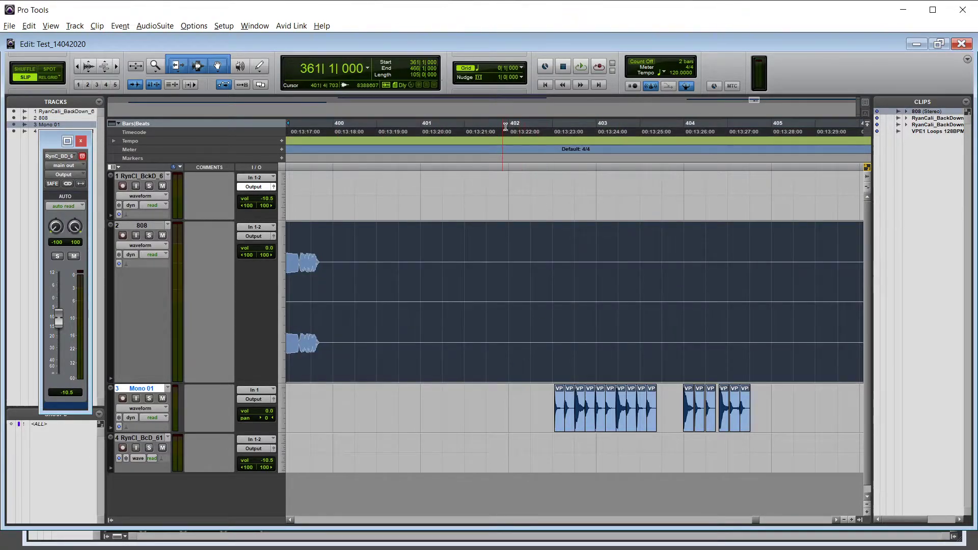
key("r")
key("r")
key("r")
key("r")
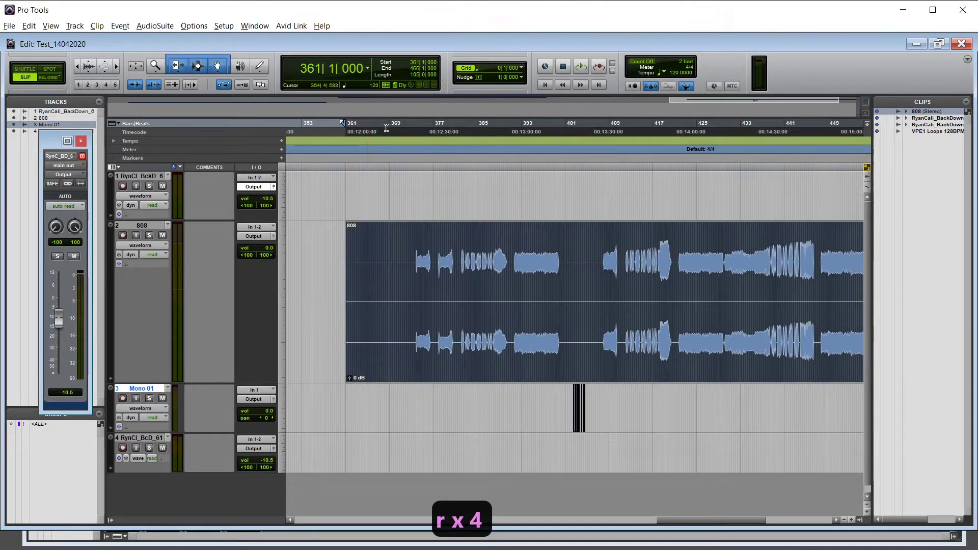
key("r")
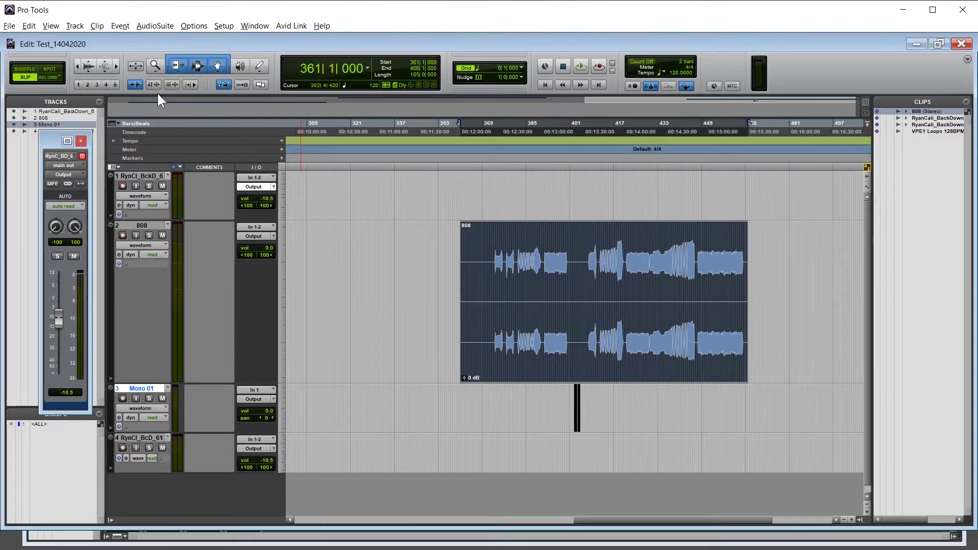
- With timeline and edit selections unlinked, select empty ranges on the 808 track, ending with one from 303|4|860, and play from 361|1|000
left_click_drag(351, 257, 405, 285)
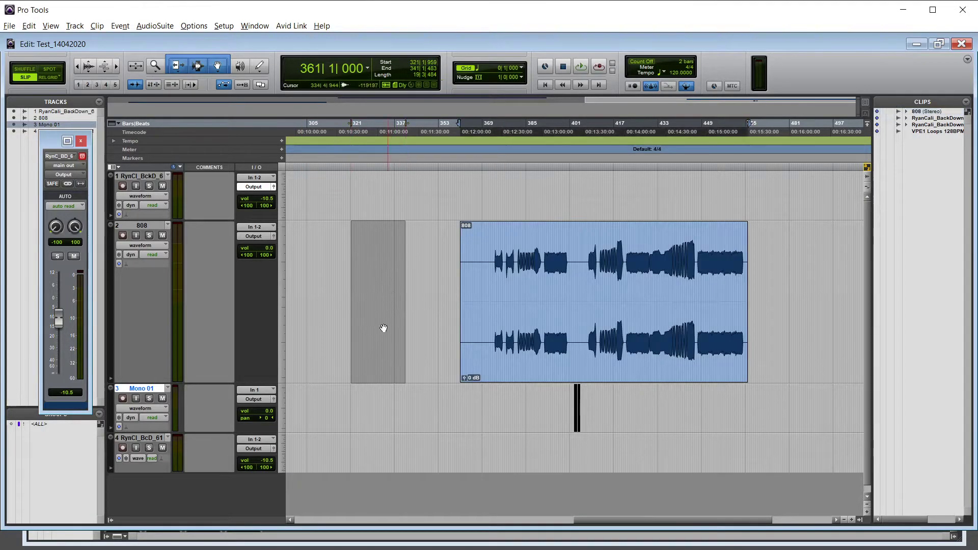
left_click(374, 363)
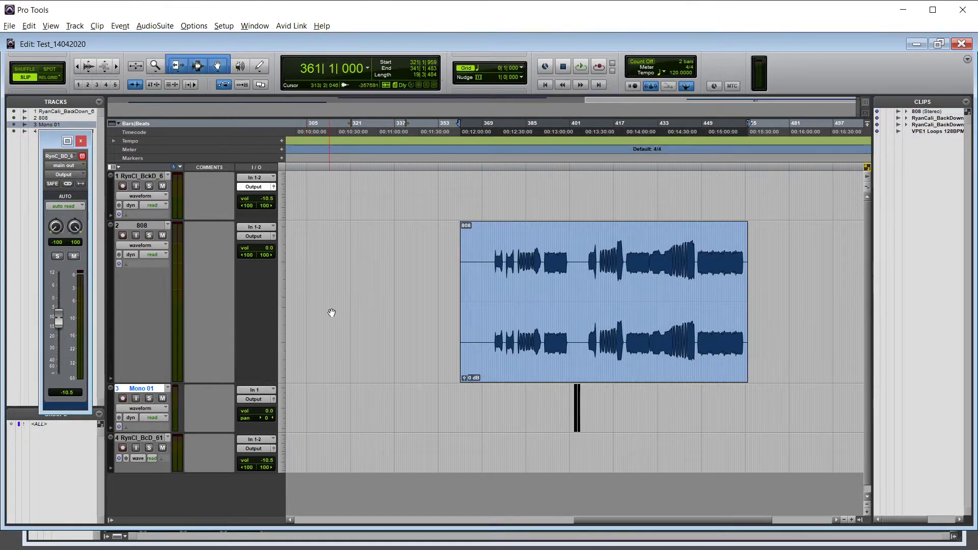
left_click_drag(340, 265, 438, 295)
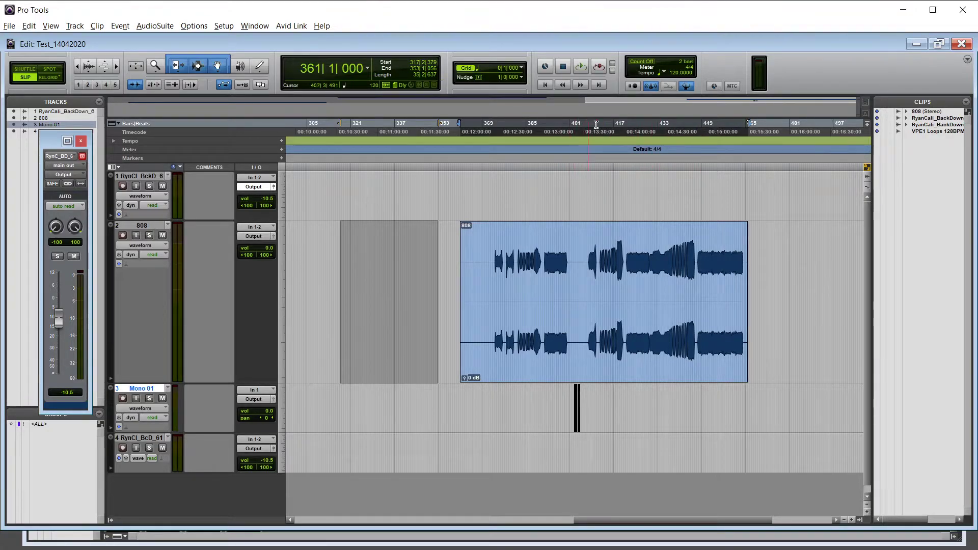
left_click_drag(783, 290, 847, 289)
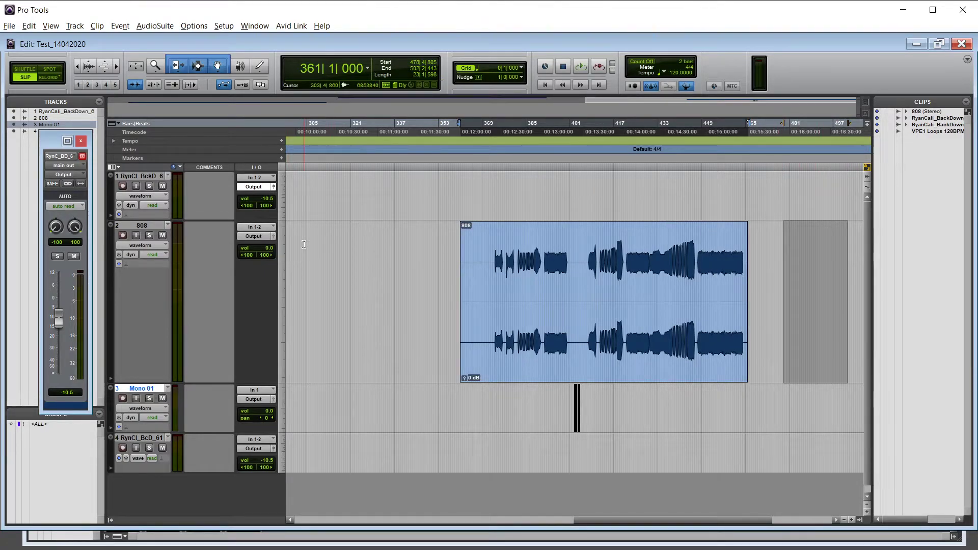
left_click_drag(304, 245, 366, 246)
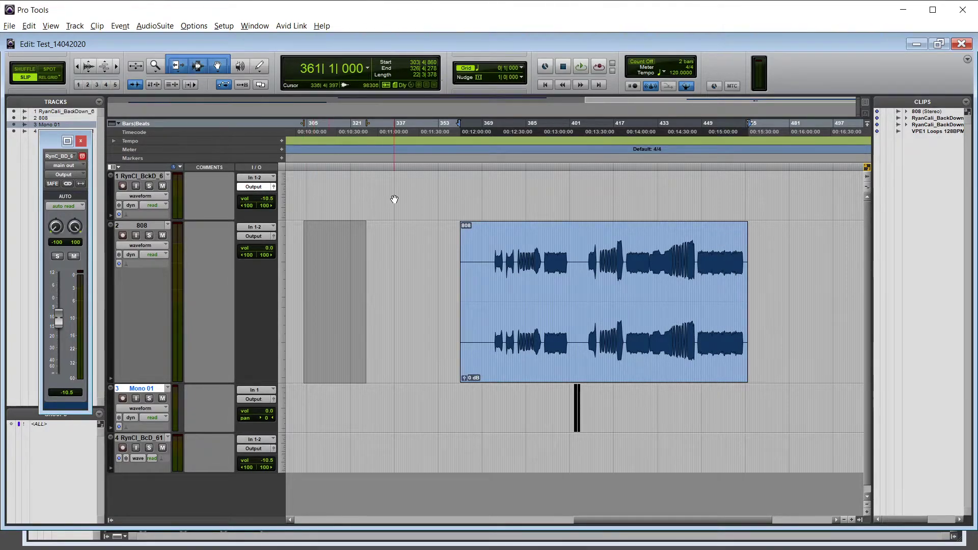
key("space")
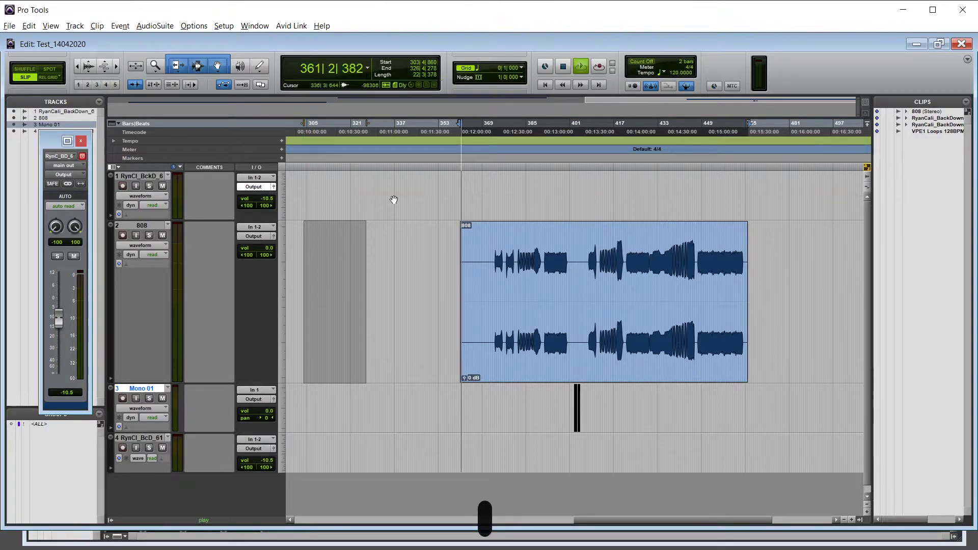
key("space")
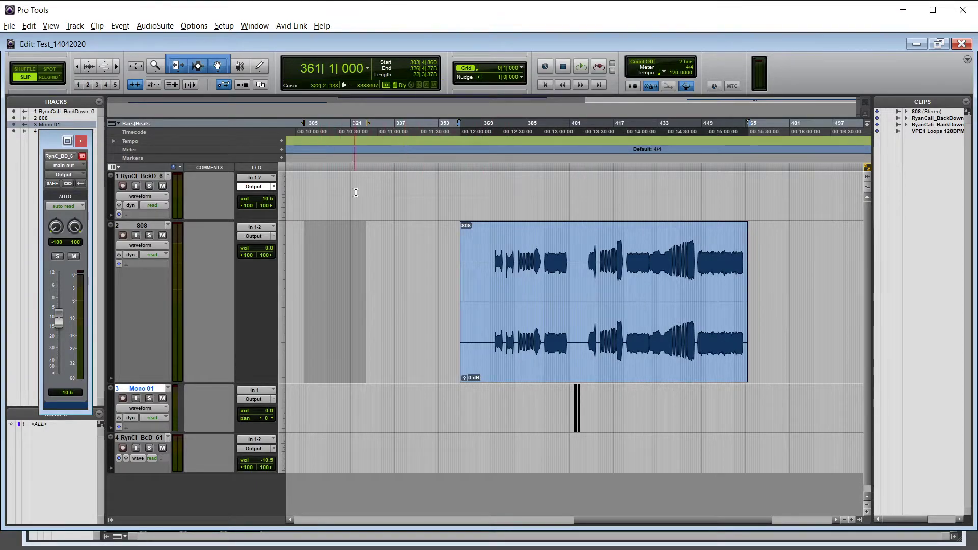
- Relink the timeline and edit selections, set several cursor positions on the first track, and select the whole 808 clip
left_click(153, 84)
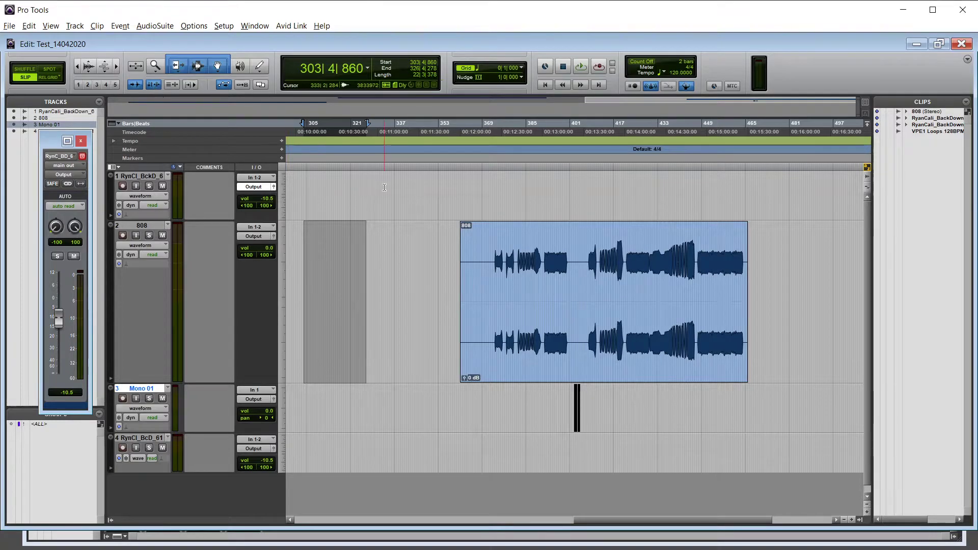
left_click(409, 193)
left_click(582, 367)
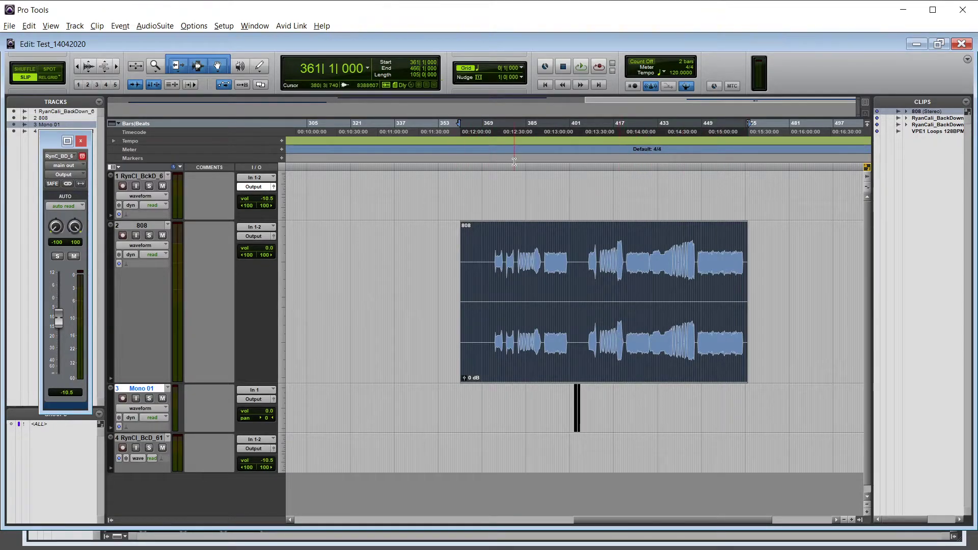
left_click(428, 213)
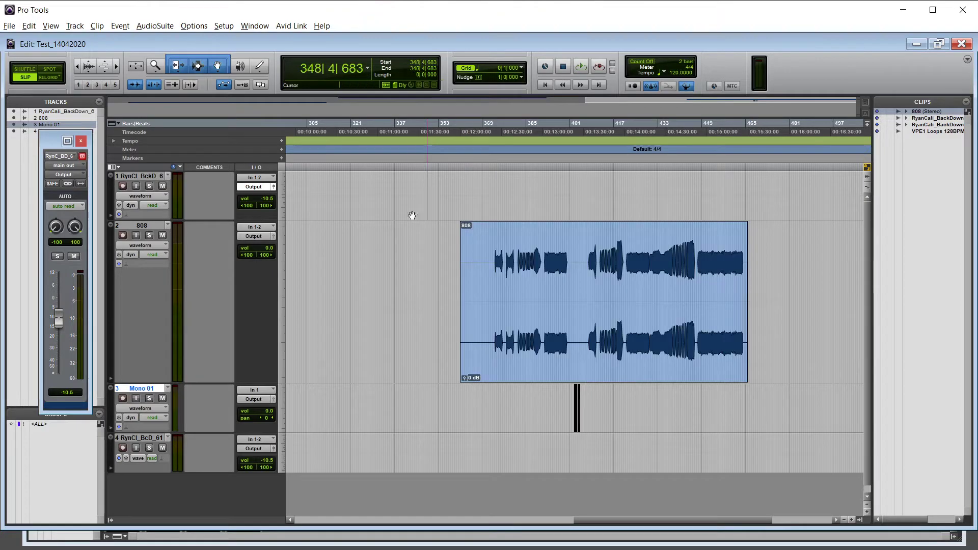
left_click(369, 209)
left_click(548, 359)
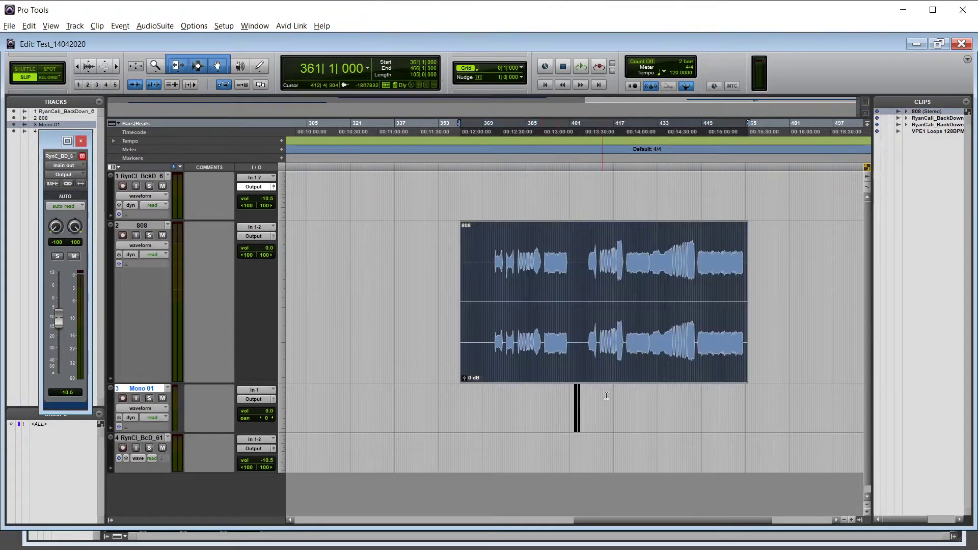
- Select the first track's clip starting at 144|1|000, and place the edit cursor at 432|3|789 in the 808 clip with the selections unlinked
key("r")
key("r")
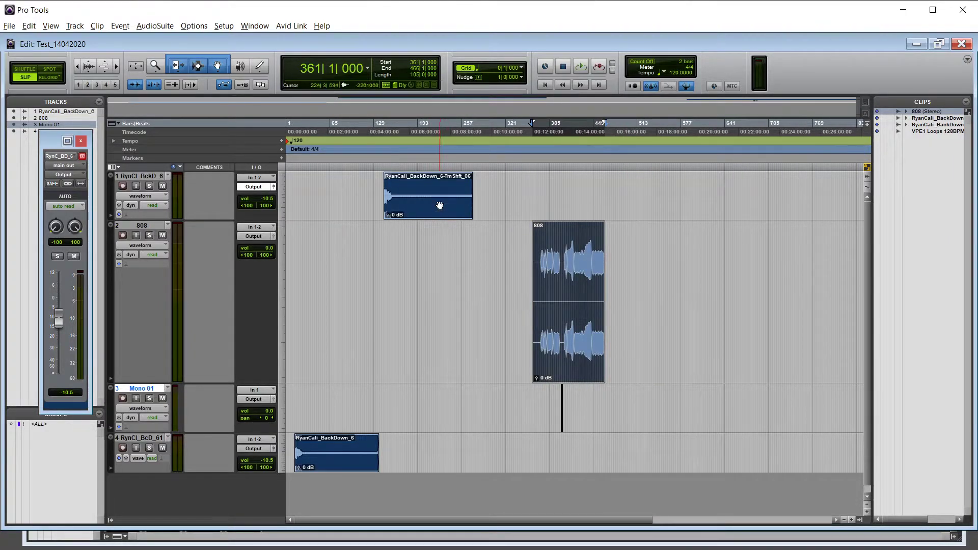
left_click(440, 206)
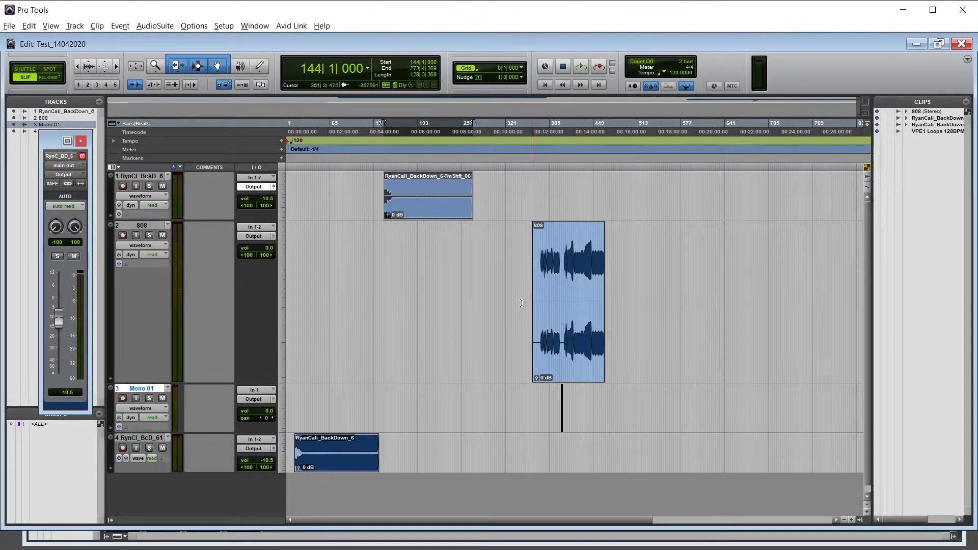
left_click(581, 249)
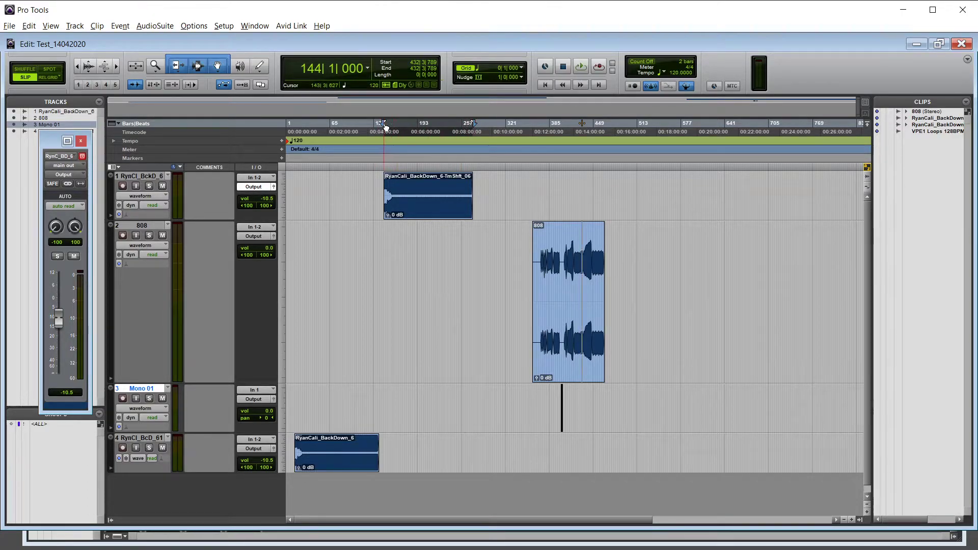
- Set the timeline selection to start at 188|1|944 and end at about bar 237, then play it briefly and stop
left_click(416, 131)
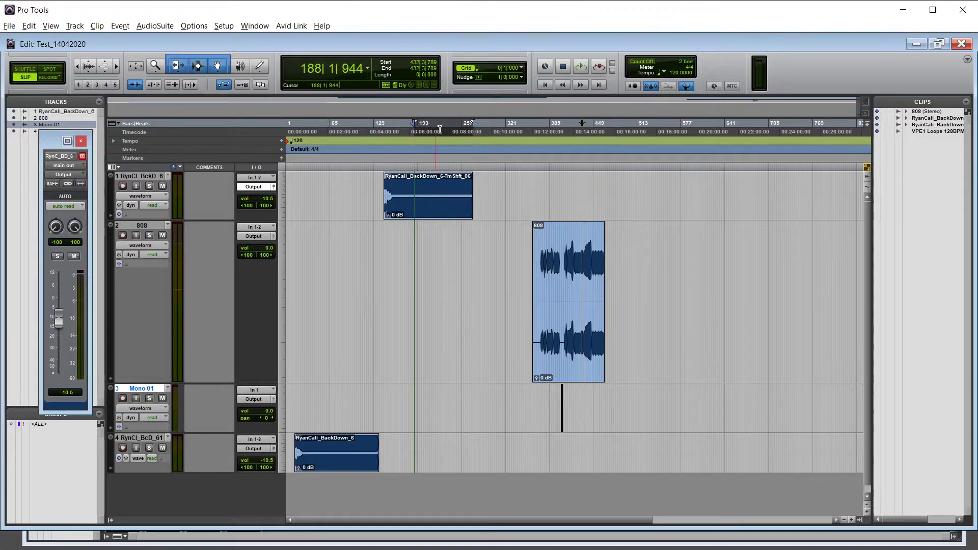
left_click_drag(475, 126, 449, 124)
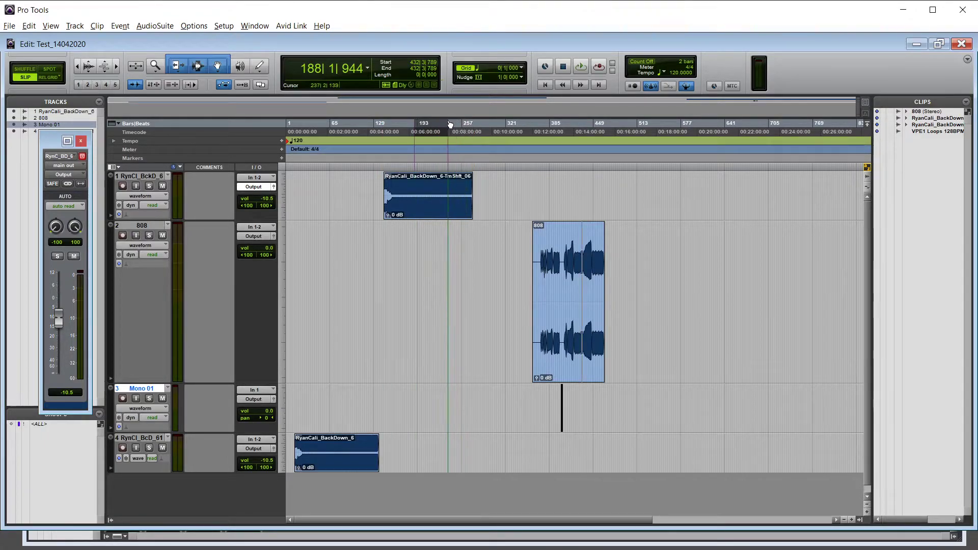
key("space")
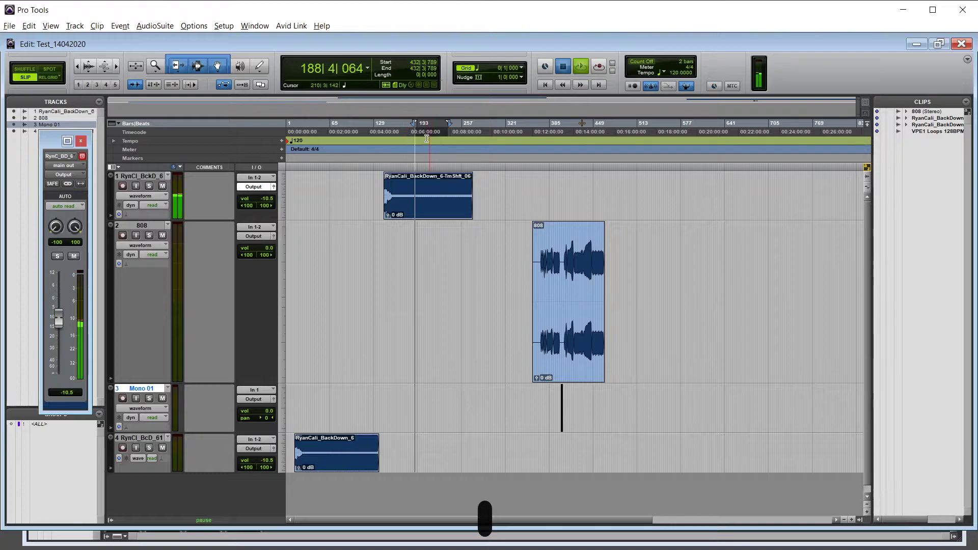
key("space")
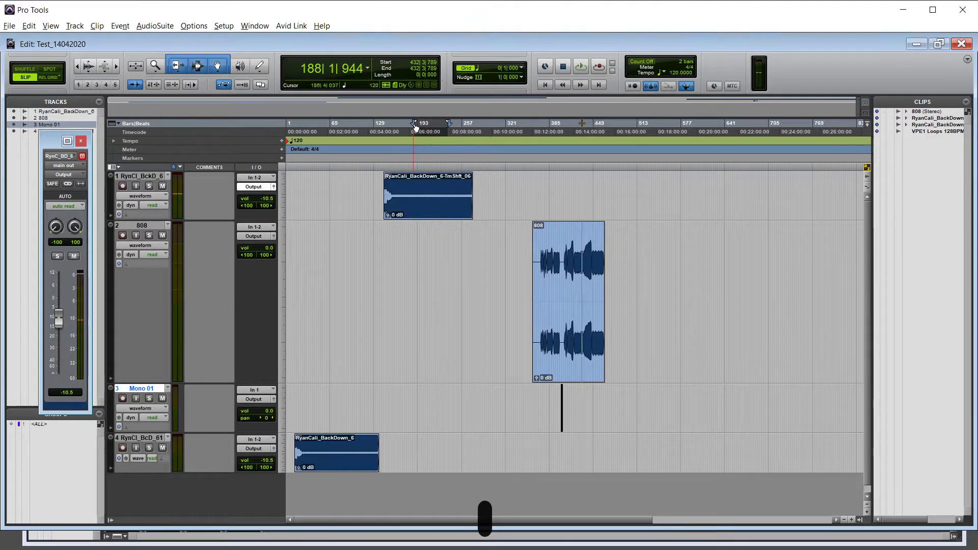
- Move the timeline selection's start to 209|4|168, and briefly play from the new start before stopping
left_click_drag(415, 126, 429, 125)
key("space")
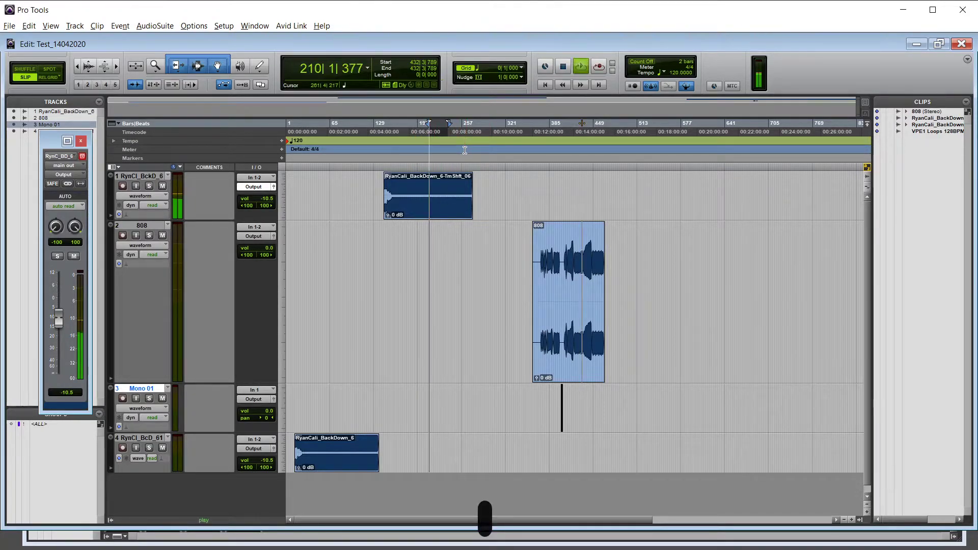
key("space")
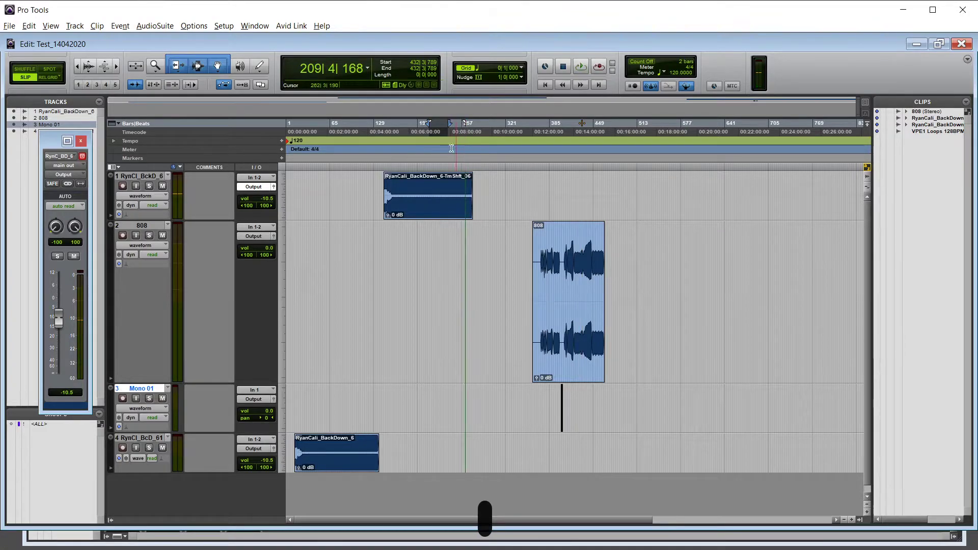
- Move the playback position along the timeline ruler to about bar 181 and briefly audition from there
left_click(483, 124)
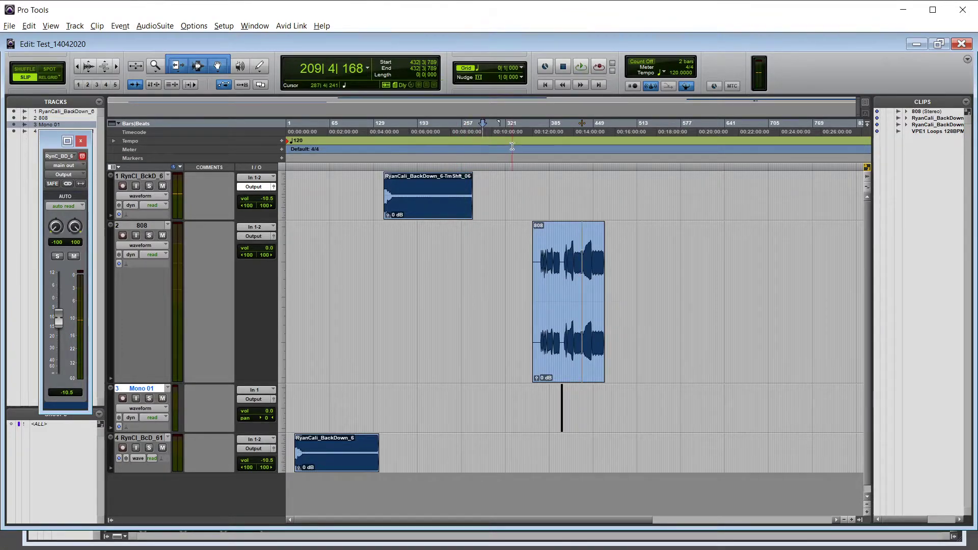
left_click(409, 127)
key("space")
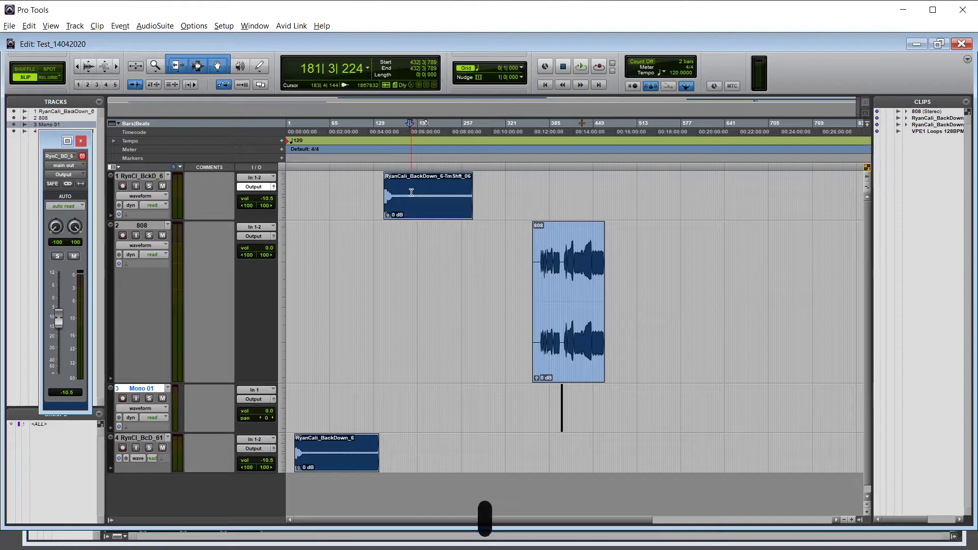
key("space")
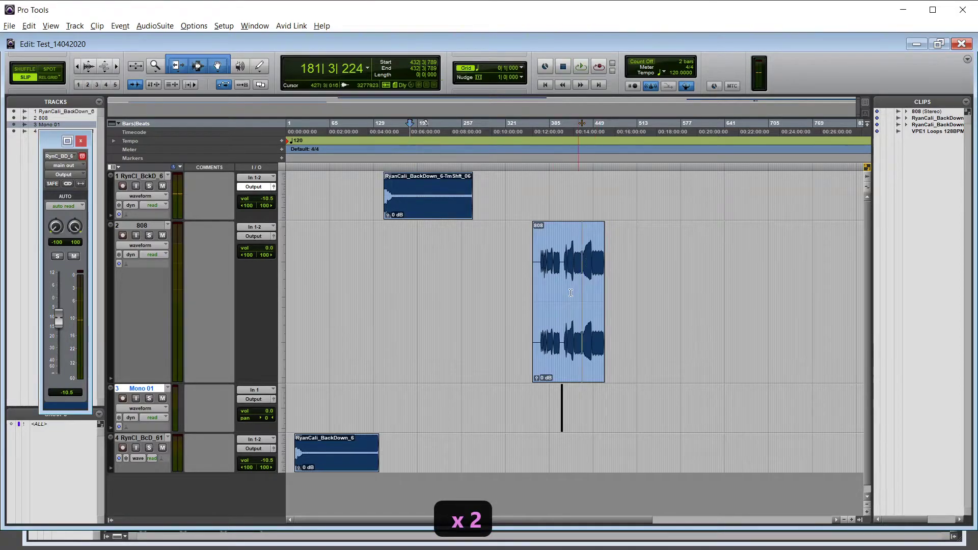
- Select the 808 clip, then audition the session from timeline positions at about bars 181, 241 and 158
left_click(571, 324)
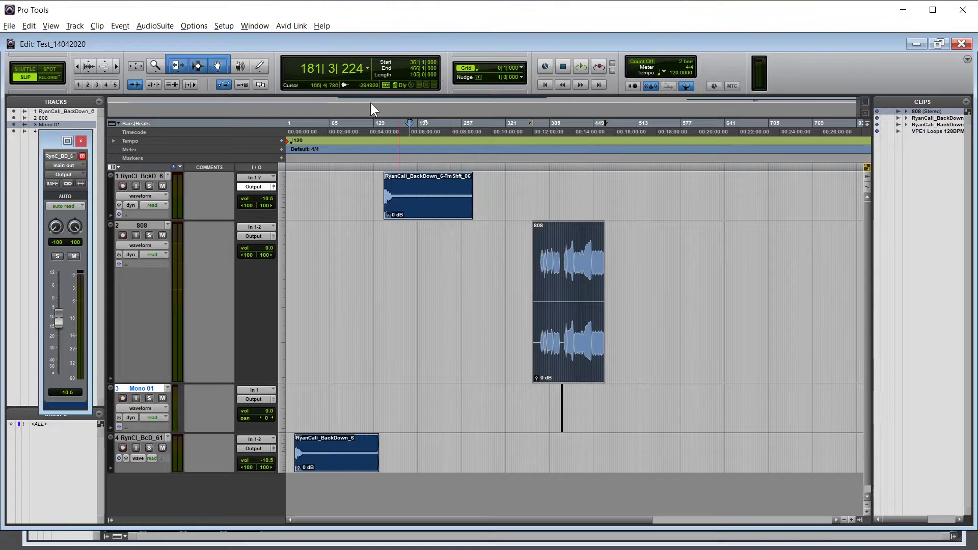
key("space")
key("space")
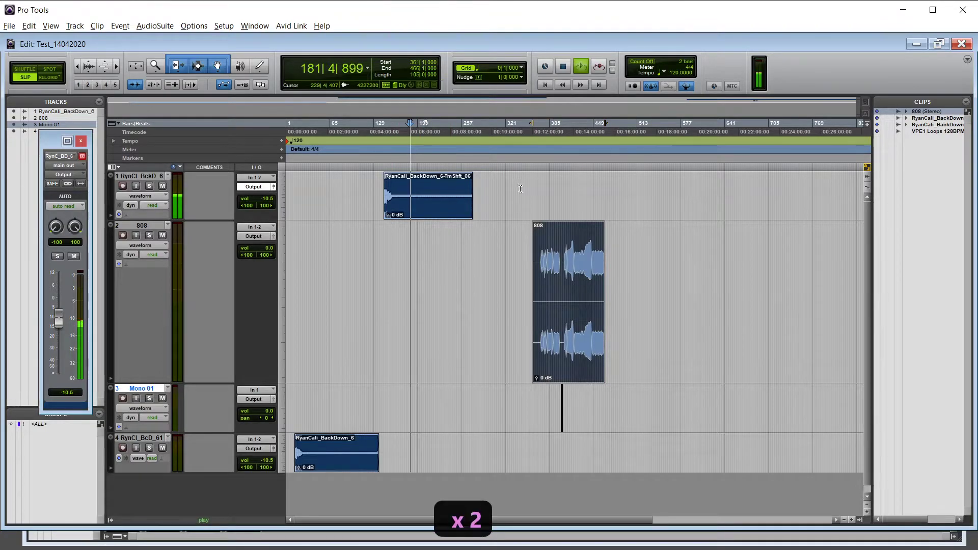
left_click(451, 124)
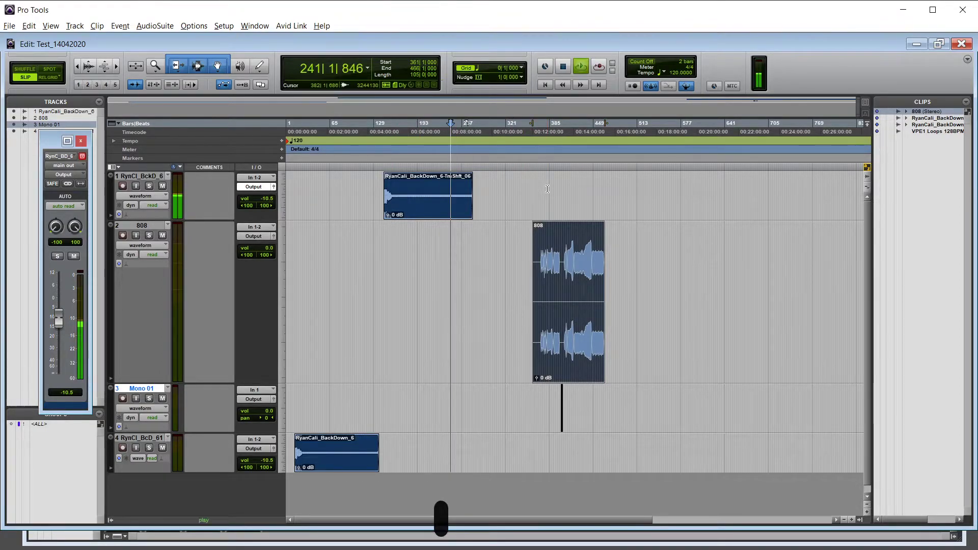
left_click(396, 125)
key("space")
key("space")
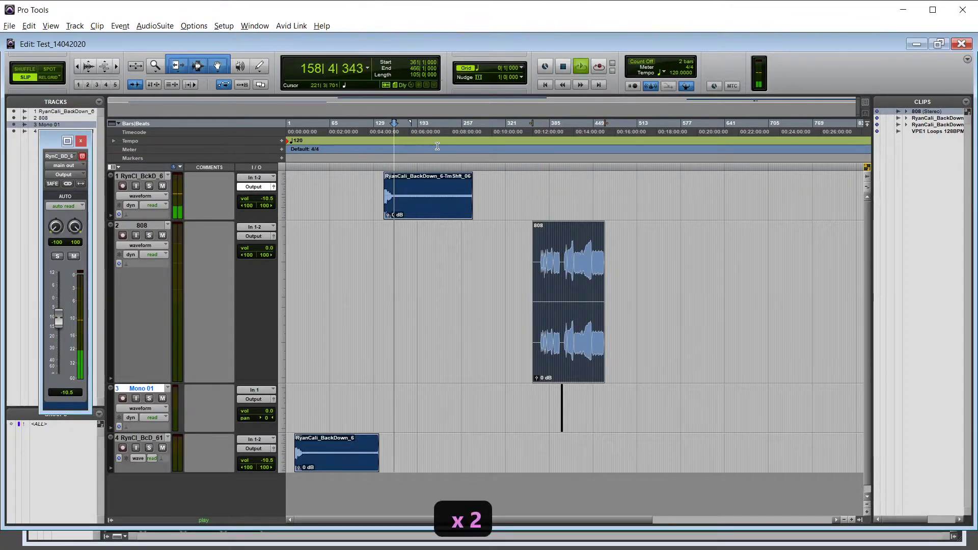
- Place the edit cursor at about bar 88 on the 808 track and the separate timeline playhead at about bar 81
left_click(461, 275)
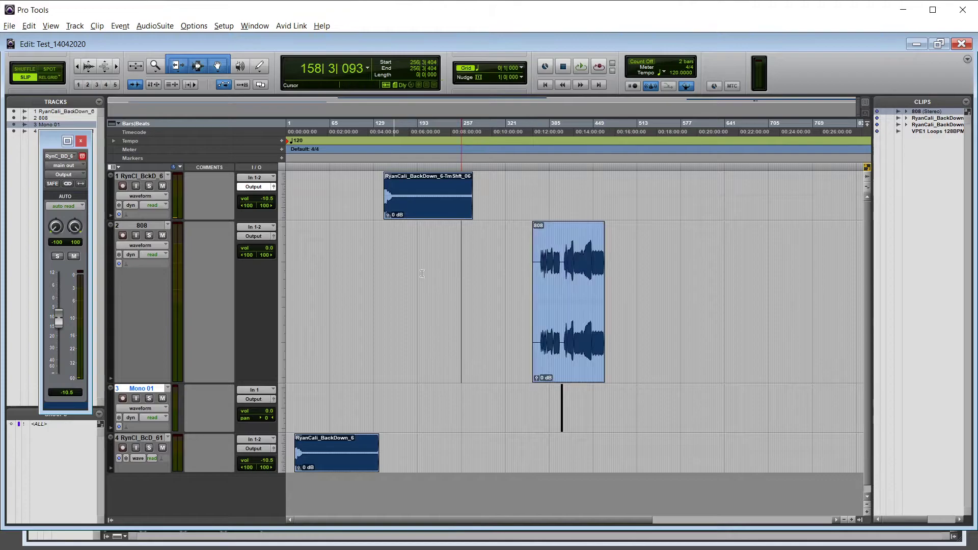
left_click(384, 275)
left_click(346, 272)
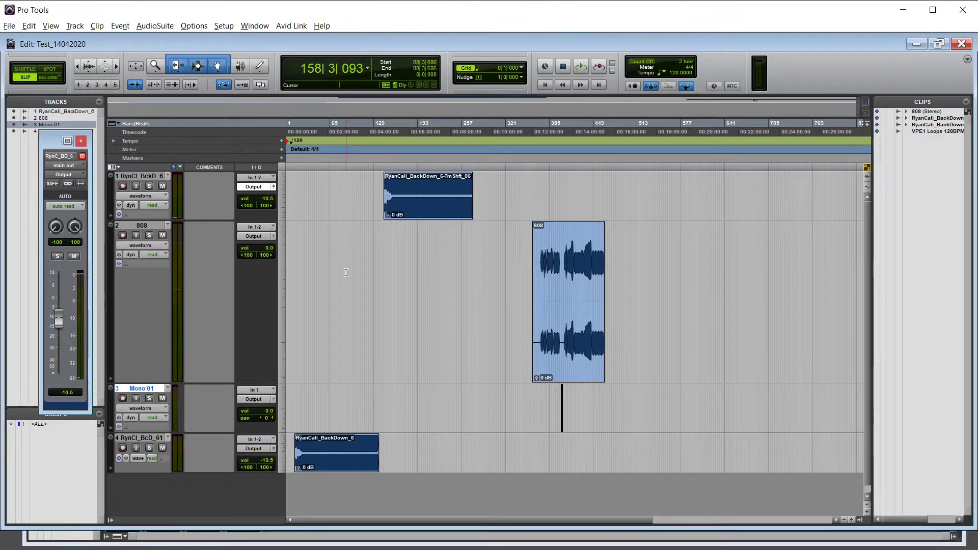
left_click(343, 122)
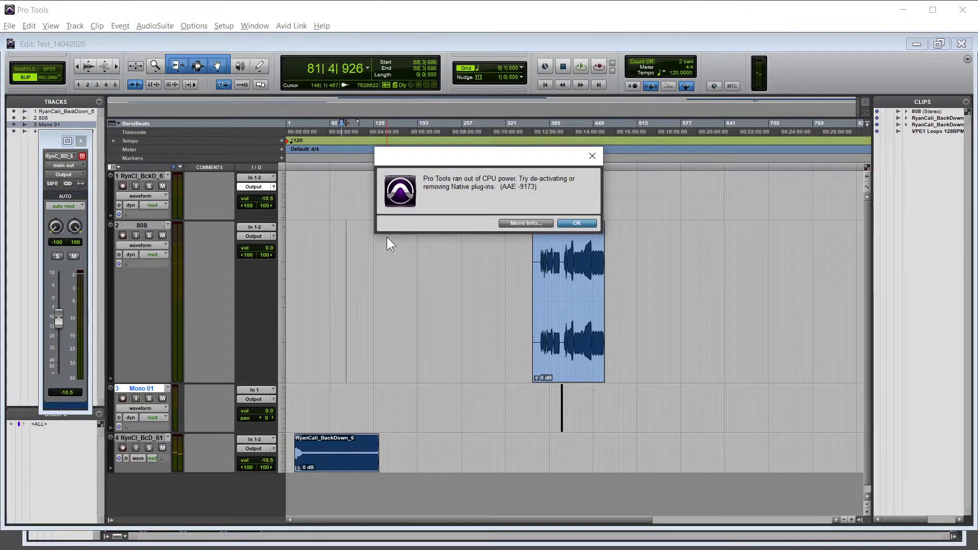
left_click(590, 224)
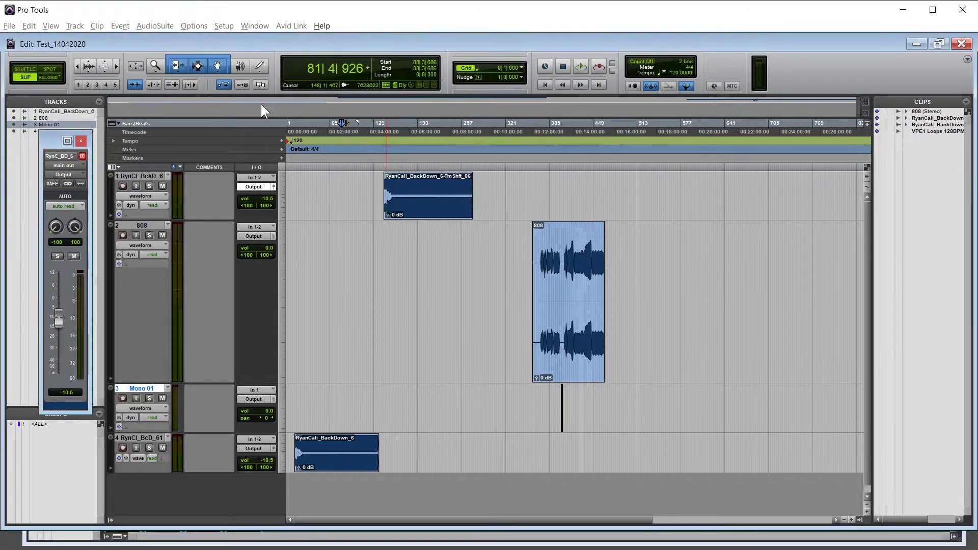
- Enable Link Timeline and Edit Selection and place the cursor at several points on the 808 track, ending at about bar 212
left_click(152, 85)
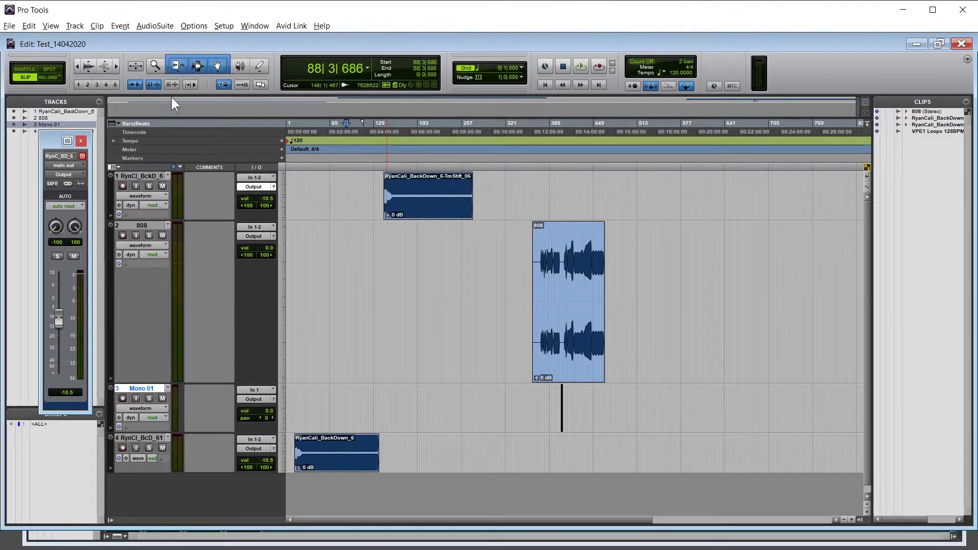
left_click(399, 250)
left_click(452, 250)
left_click(401, 249)
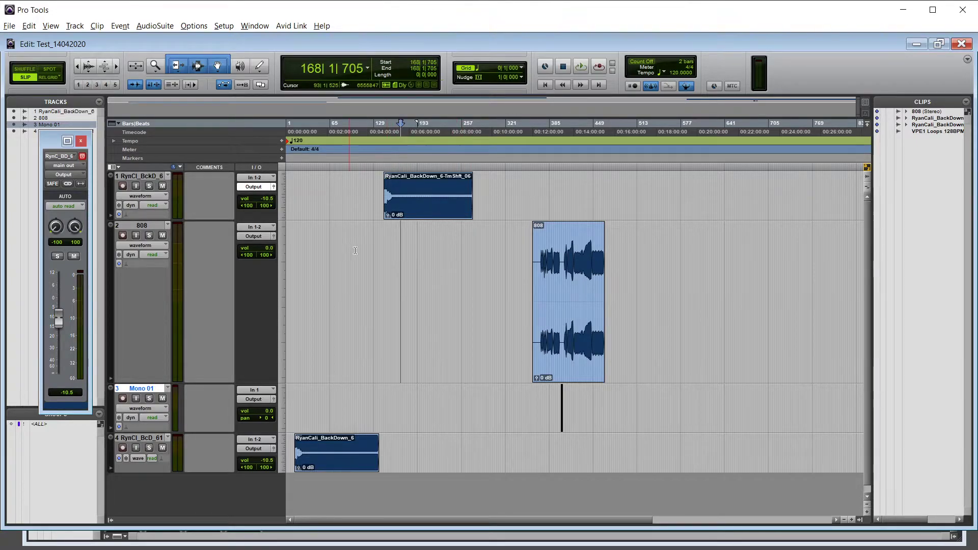
left_click(431, 265)
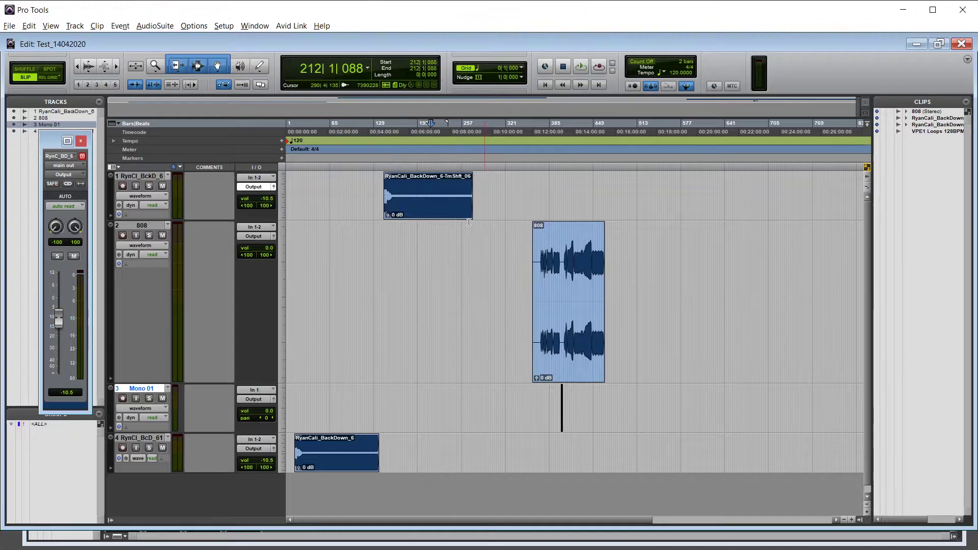
- Set the linked timeline position at about bar 206, then select about bars 300 to 304 on the 808 track
left_click(427, 126)
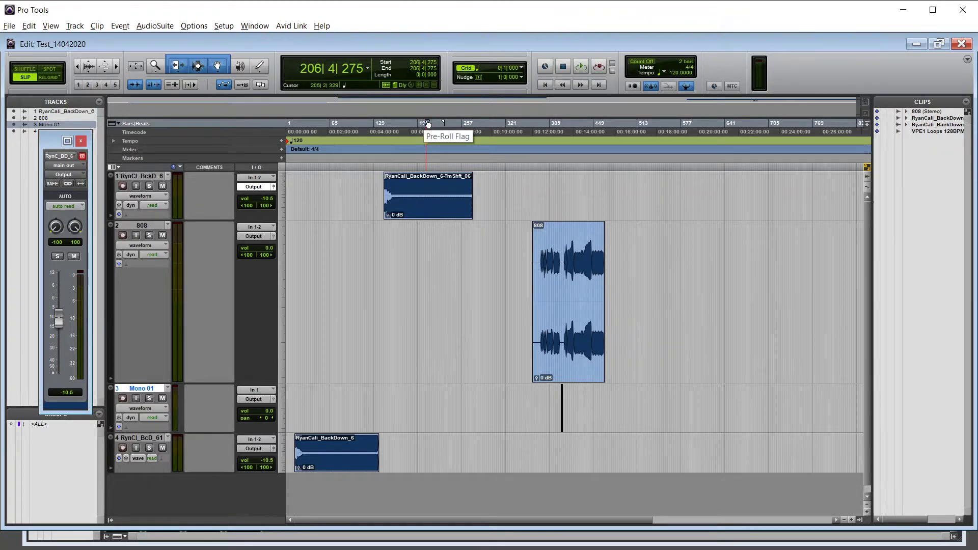
left_click(425, 346)
left_click_drag(494, 370, 491, 370)
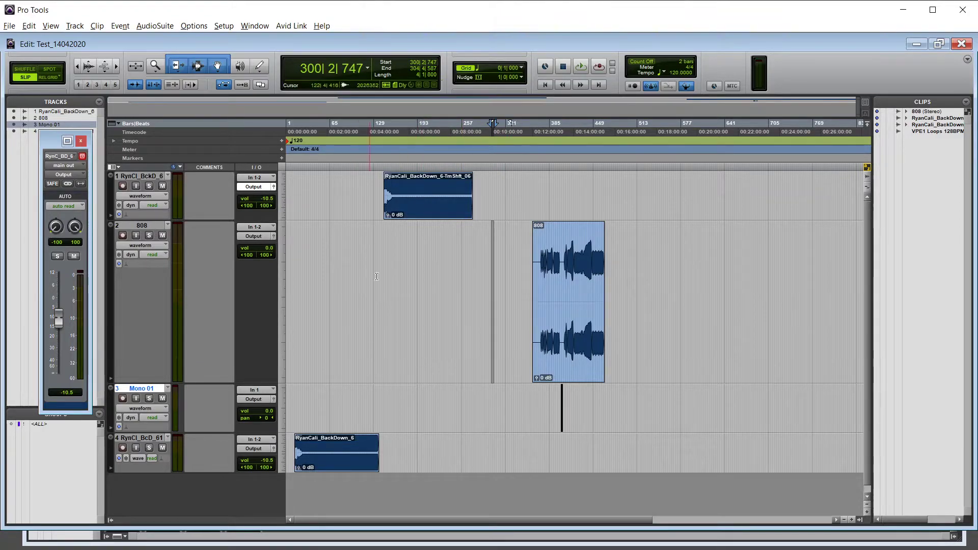
- Place the edit cursor on the 808 track at about bar 177 and enable Link Track and Edit Selection to select that track
left_click(407, 306)
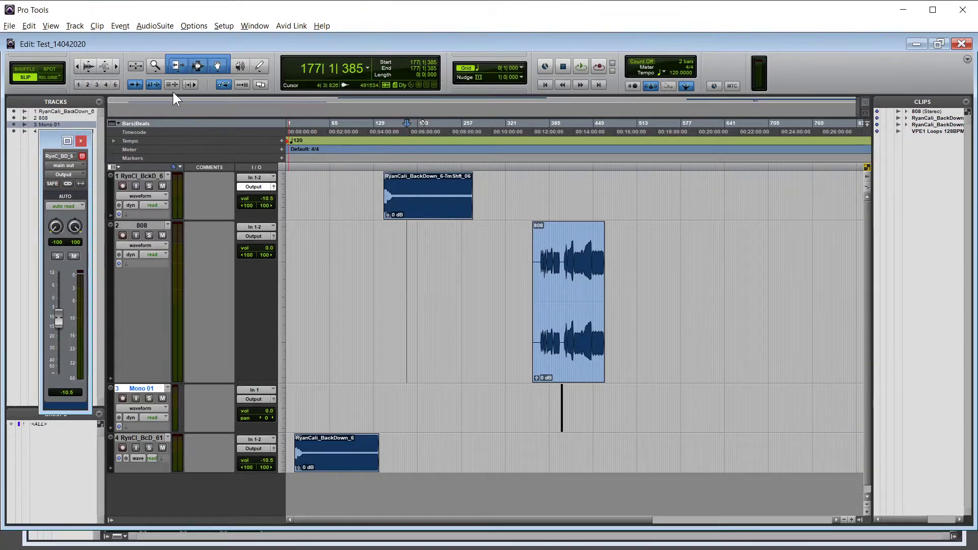
left_click(173, 85)
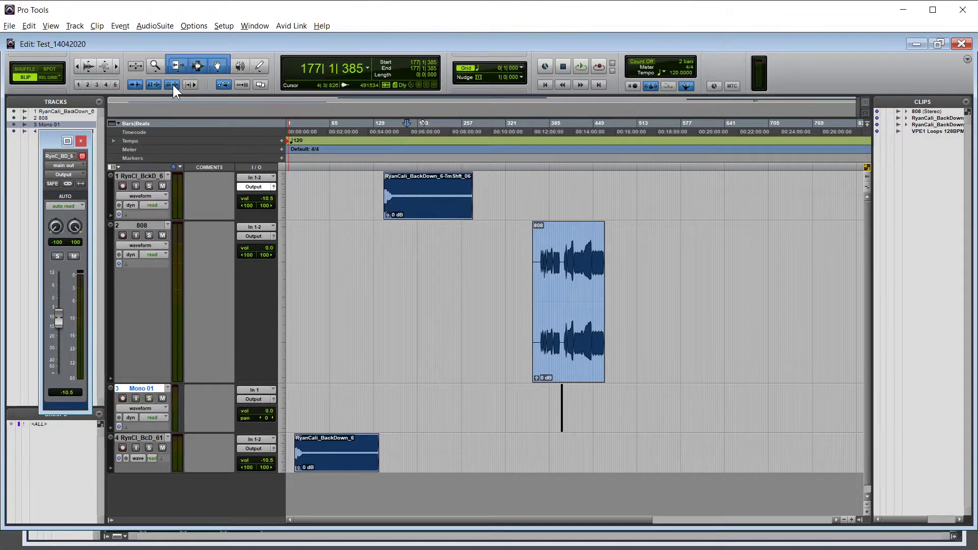
key("p")
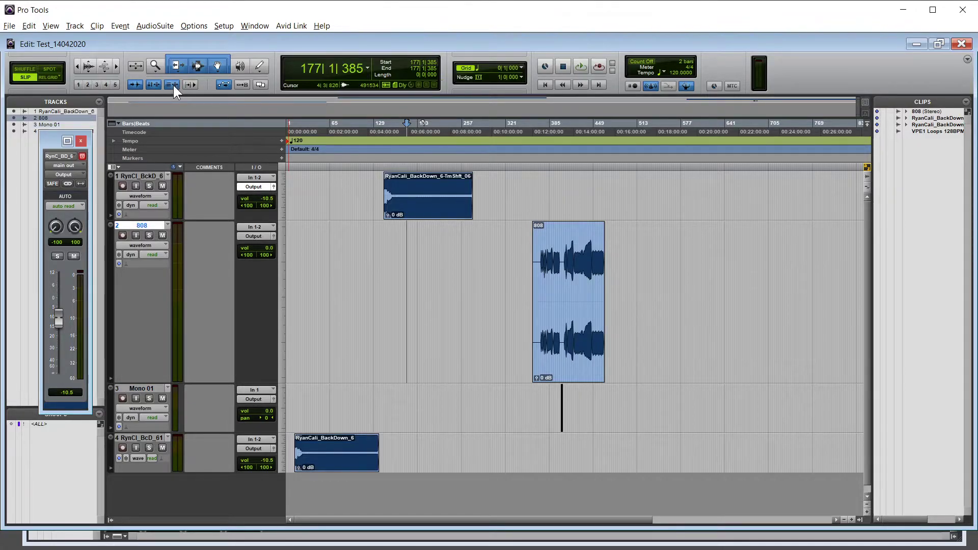
- With Link Track and Edit Selection off, select time ranges on the 808, Mono 01 and first tracks, ending with about bars 326 to 411
left_click_drag(363, 301, 458, 279)
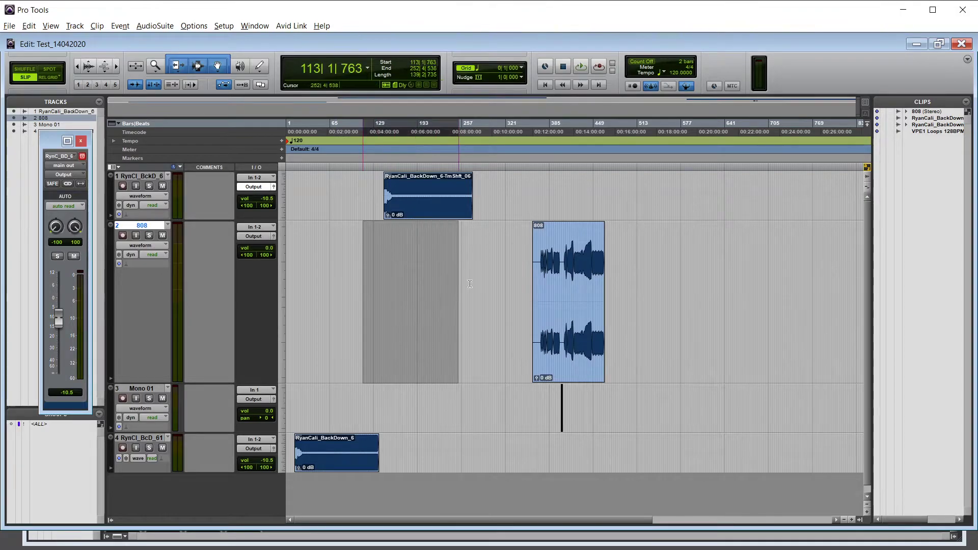
left_click_drag(685, 263, 792, 268)
left_click_drag(816, 402, 622, 405)
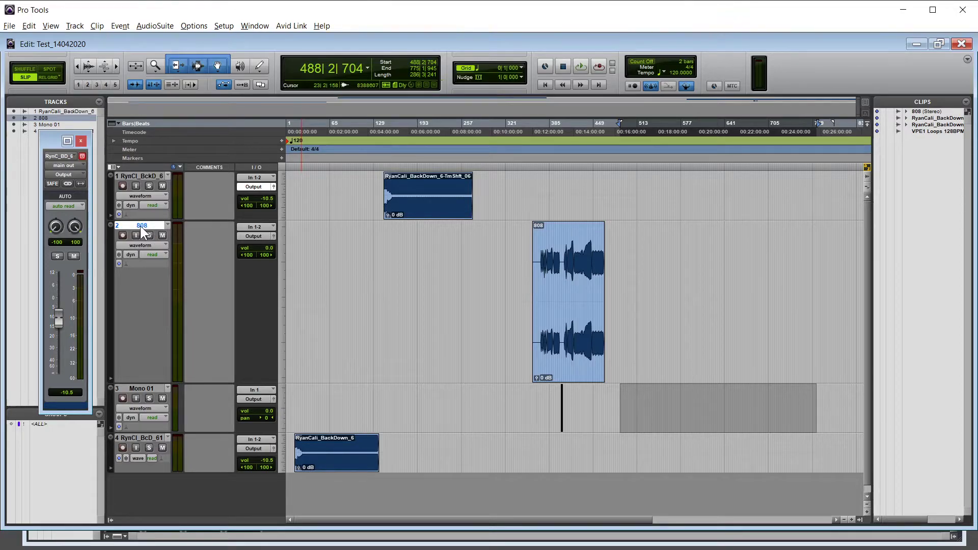
left_click_drag(390, 301, 510, 301)
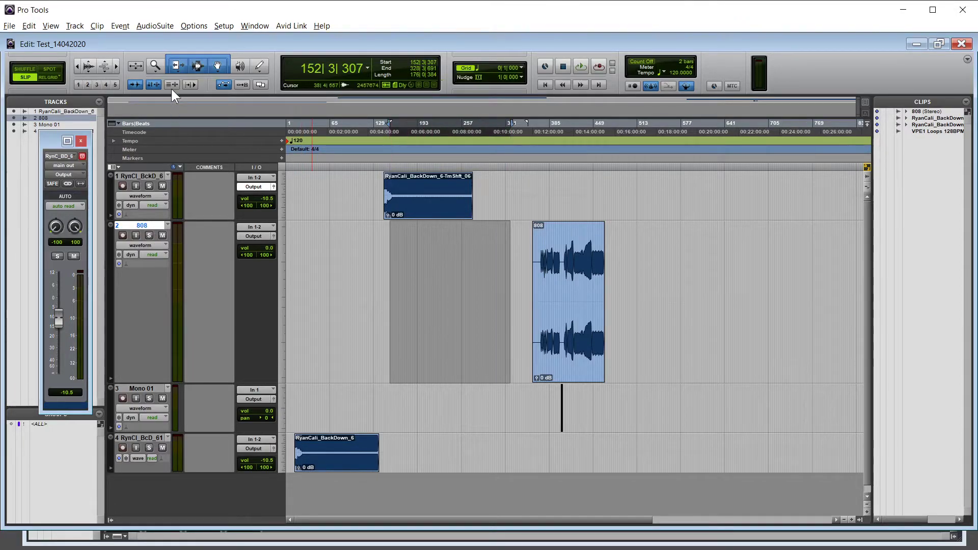
left_click_drag(745, 301, 634, 300)
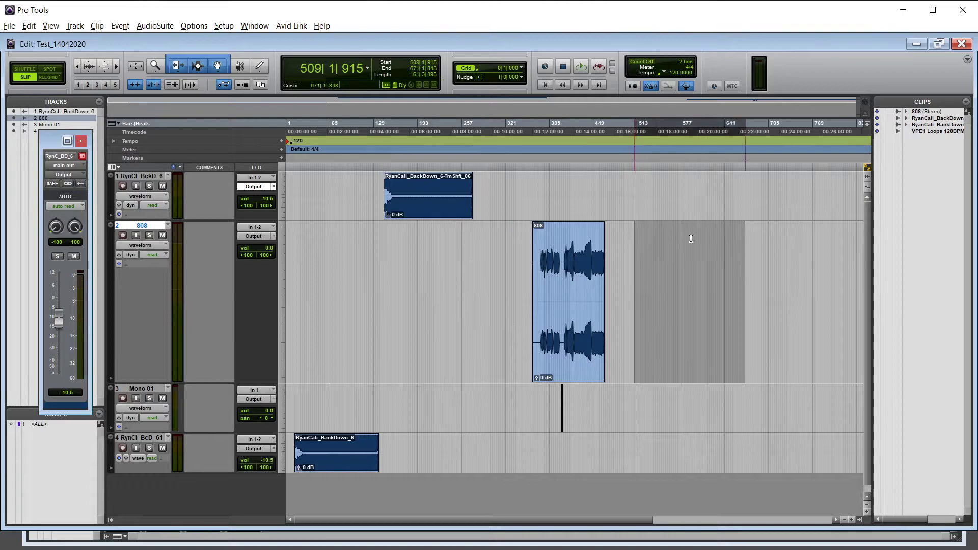
left_click_drag(604, 185, 690, 192)
left_click_drag(509, 196, 567, 196)
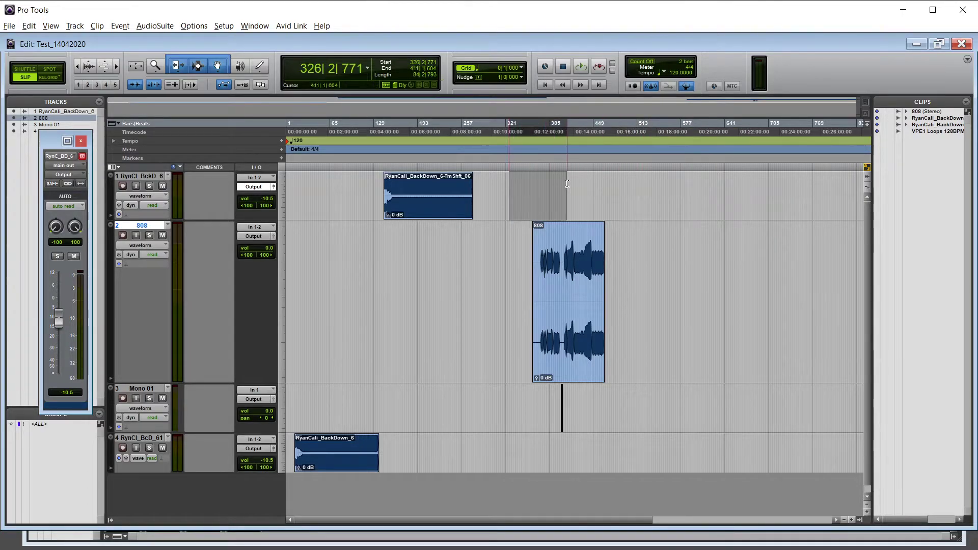
- Place the edit cursor at several points on the first track, before and after its clip
left_click(349, 188)
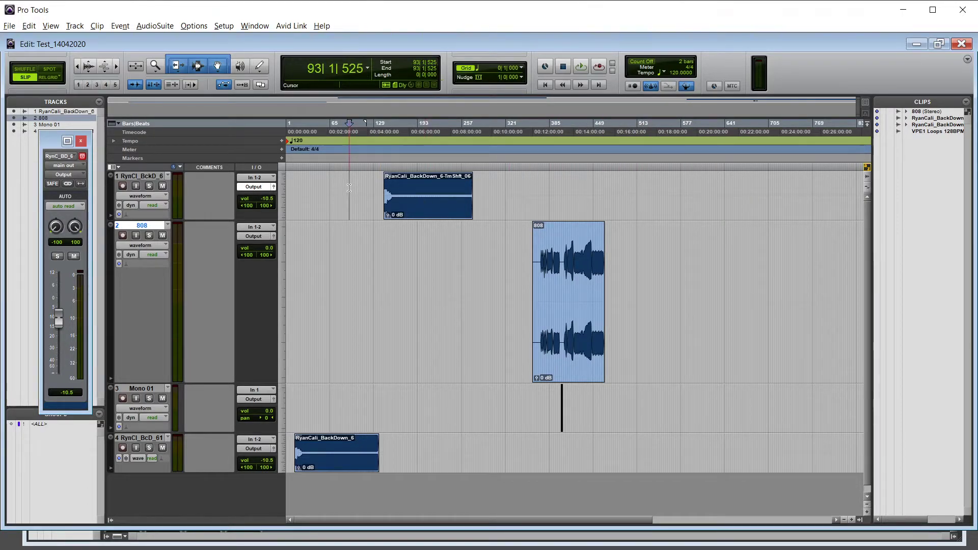
left_click(330, 184)
left_click(310, 187)
left_click(348, 189)
left_click(372, 205)
left_click(349, 190)
left_click(312, 184)
left_click(355, 186)
left_click(492, 186)
left_click(533, 185)
- Enable Link Track and Edit Selection and place the edit cursor on each of the four tracks in turn
left_click(174, 82)
left_click(502, 192)
left_click(462, 288)
left_click(353, 262)
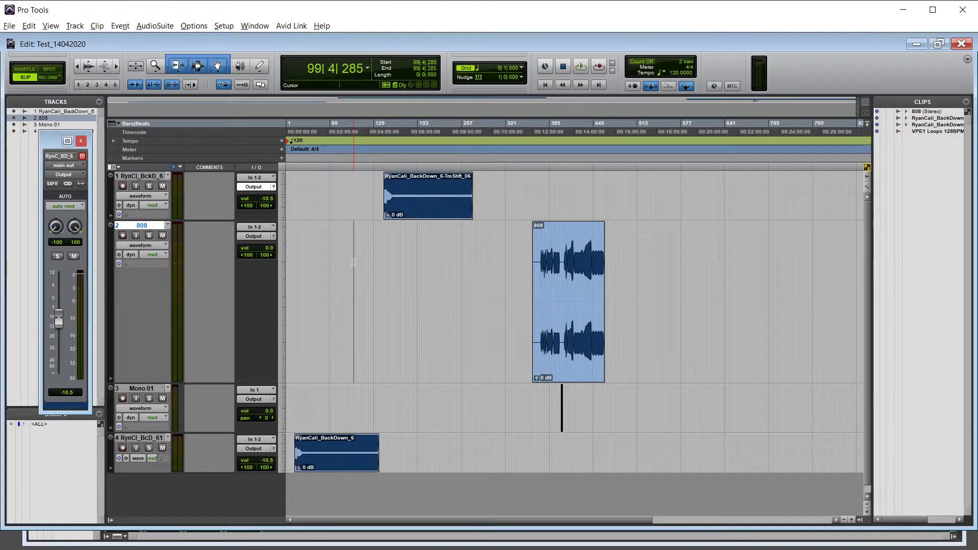
left_click(626, 236)
left_click(428, 239)
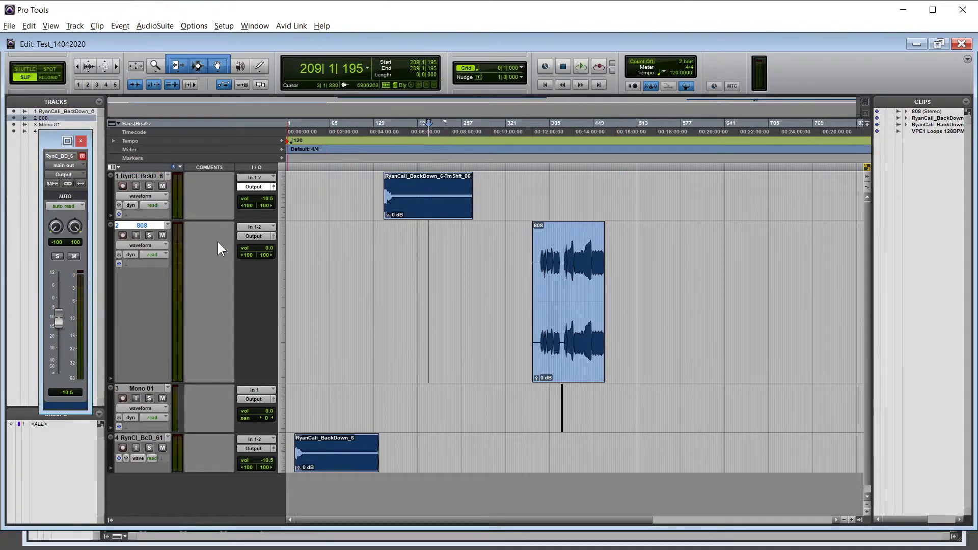
left_click(402, 407)
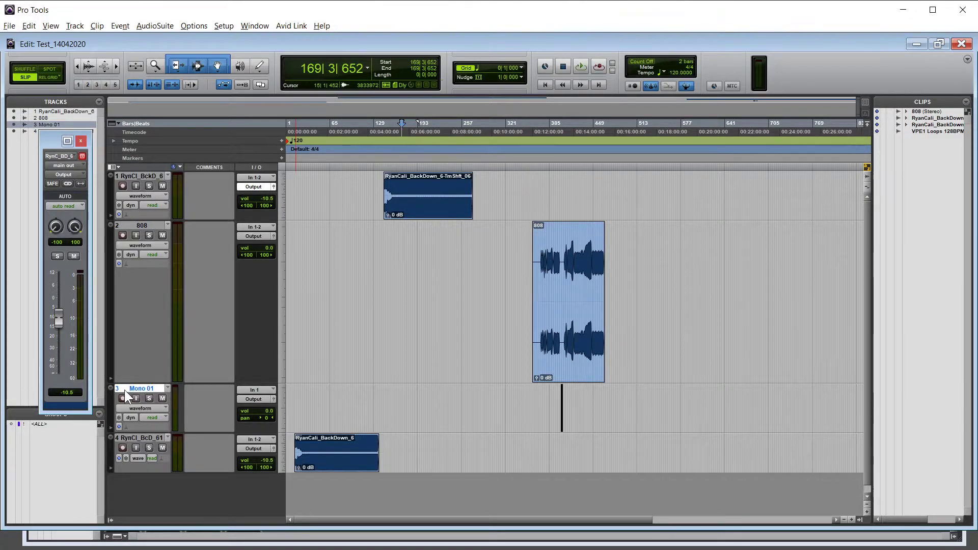
left_click(511, 408)
left_click(493, 449)
- Select about bars 534 to 680 across the first two tracks and apply a bright purple colour to both with the palette set to Tracks
left_click_drag(652, 209, 751, 252)
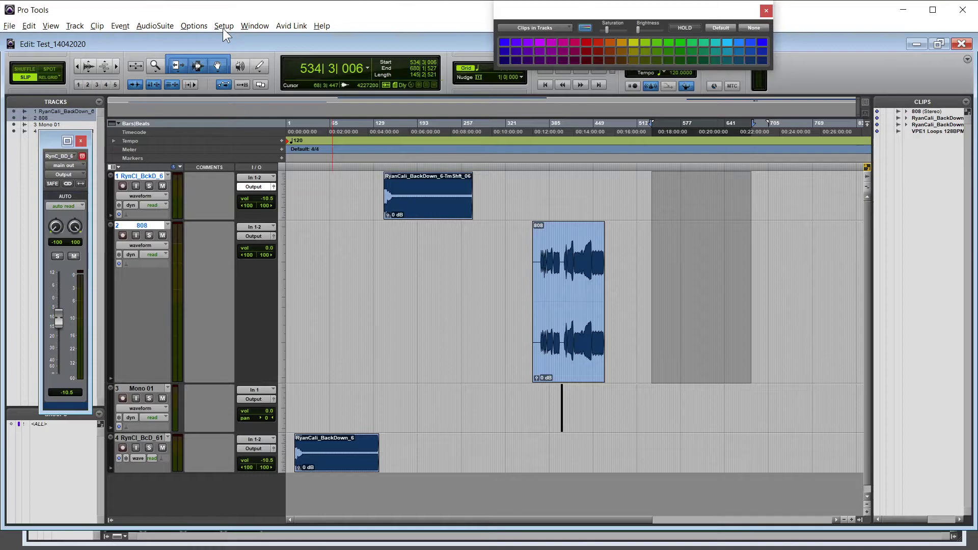
key("Down")
left_click(545, 27)
left_click(544, 25)
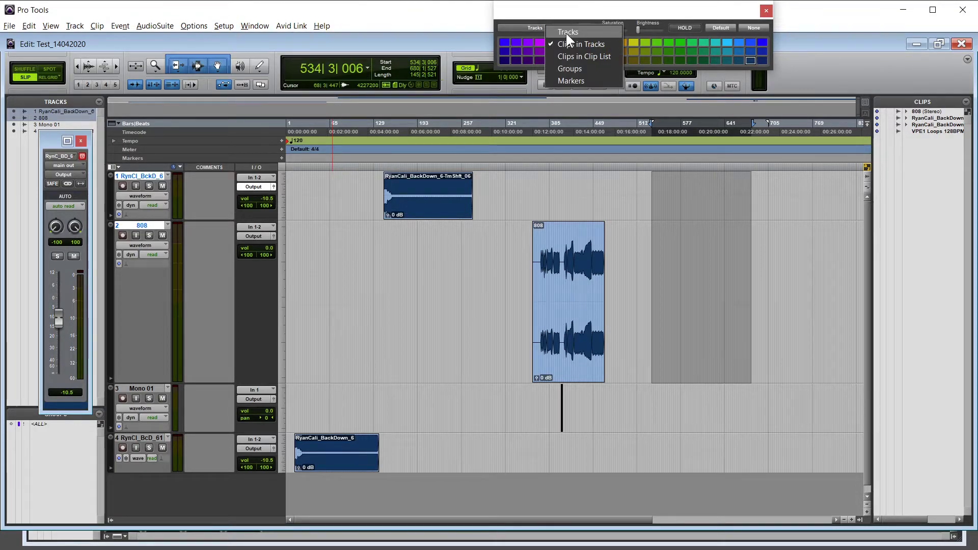
left_click(566, 32)
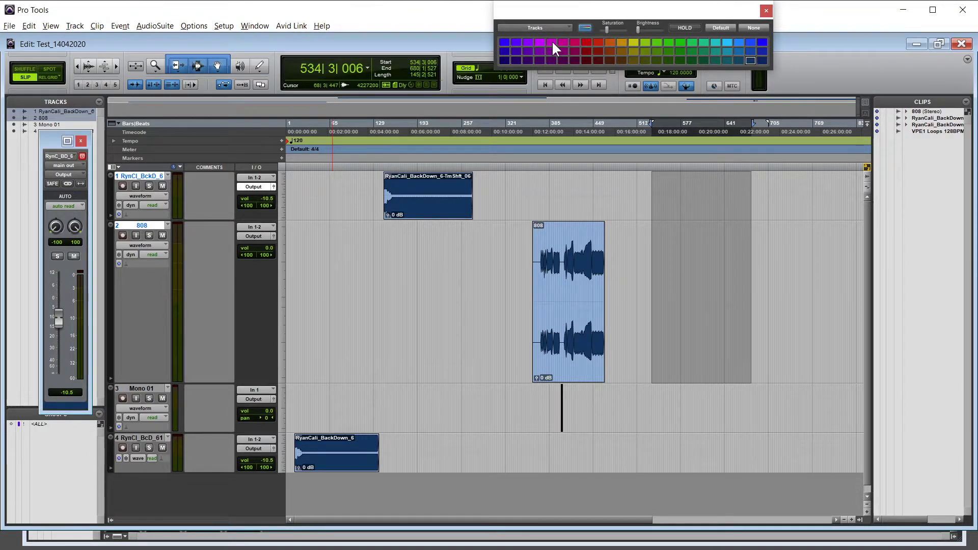
left_click(551, 40)
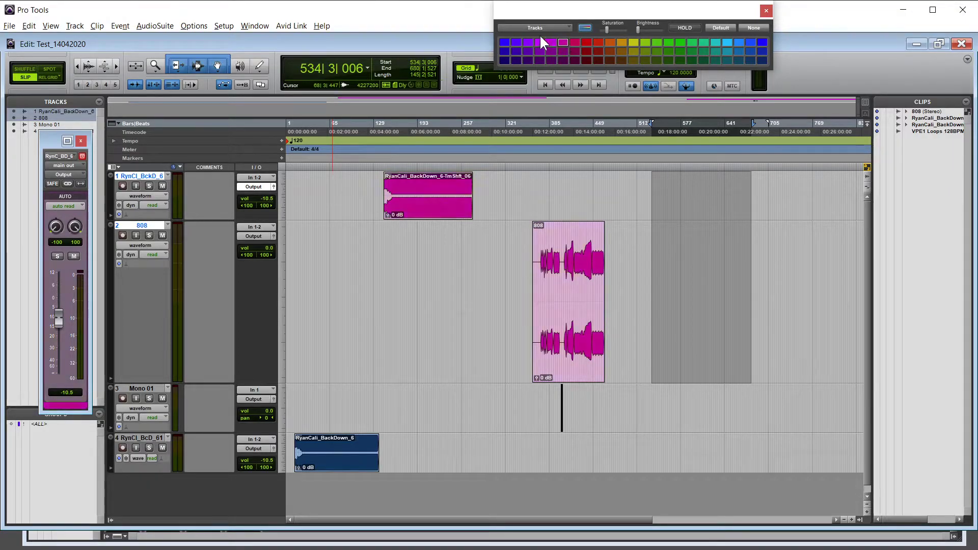
left_click(538, 40)
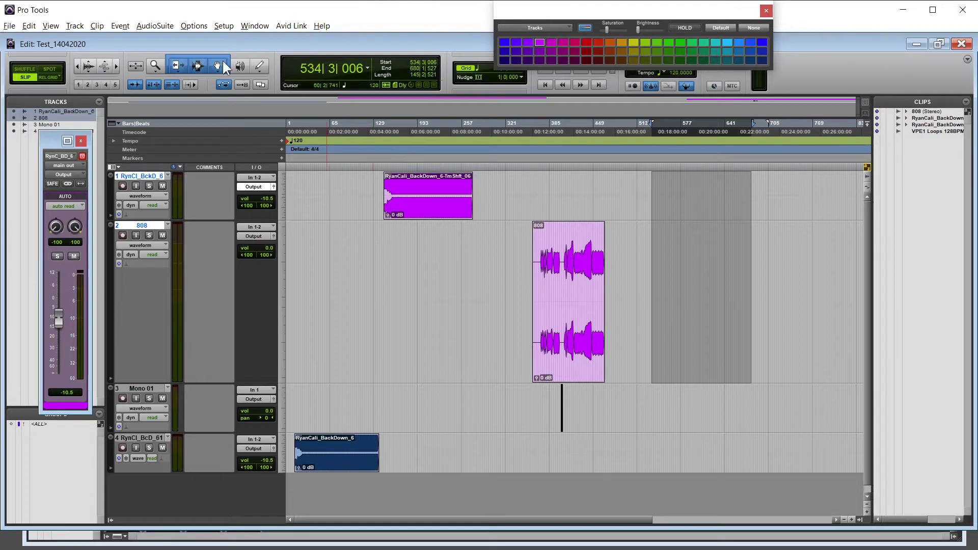
- Review the default track and clip color coding options in the Display preferences and accept them
left_click(228, 24)
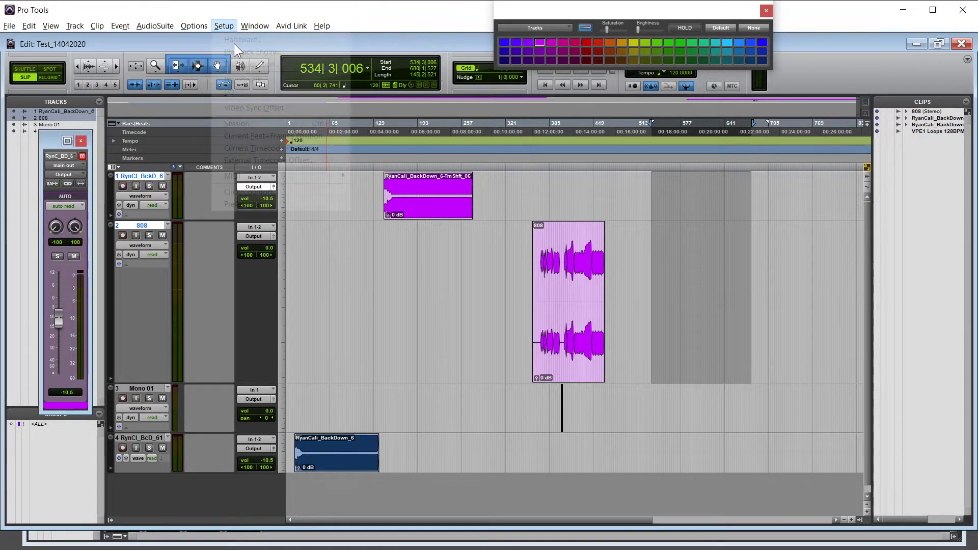
left_click(267, 200)
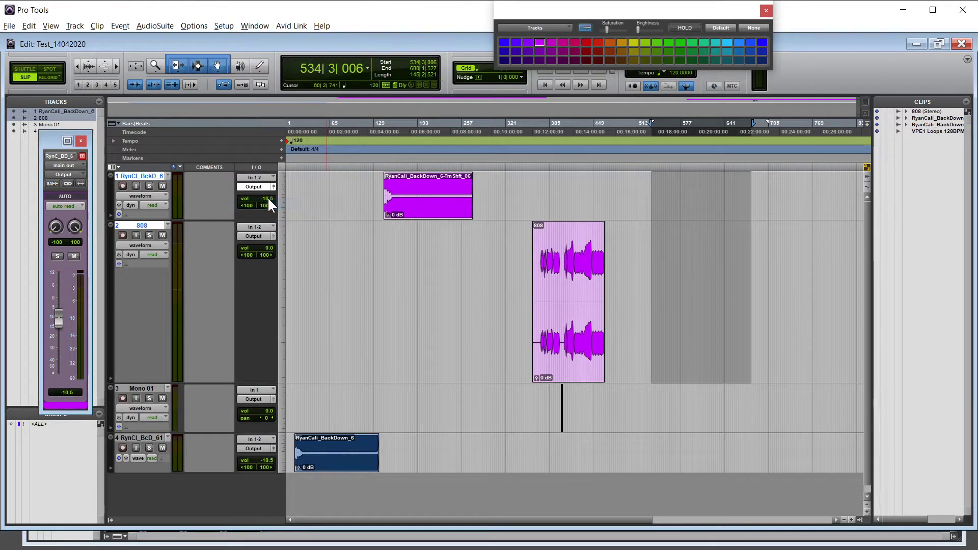
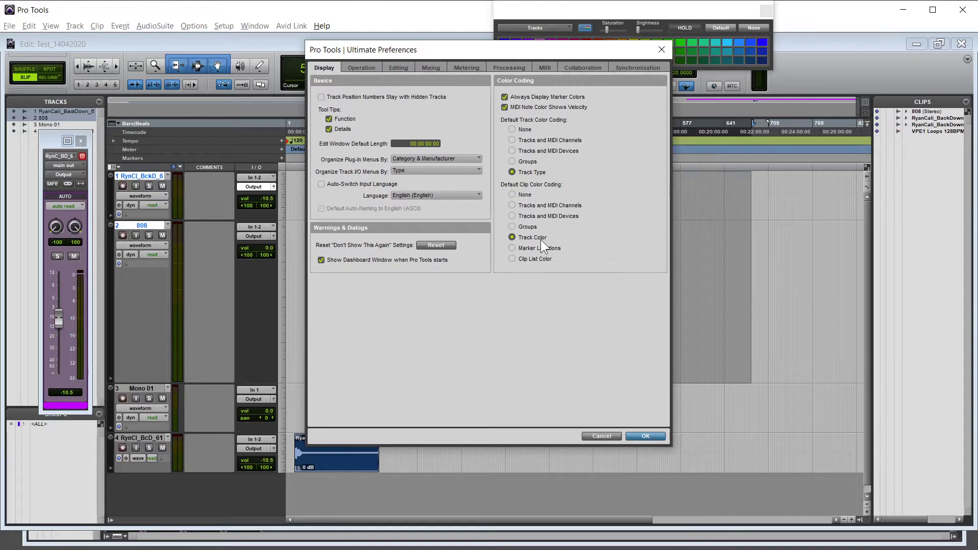
left_click(640, 436)
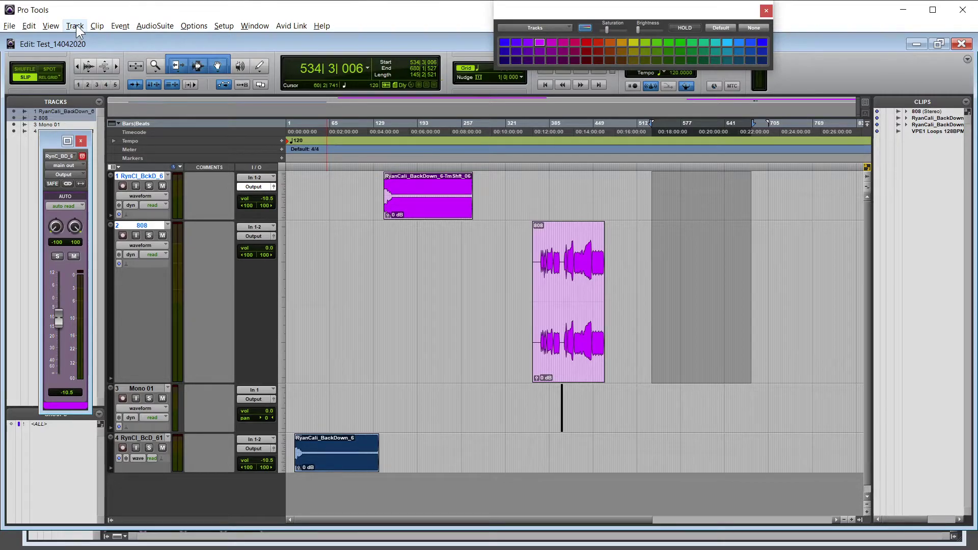
key("ctrl+shift+n")
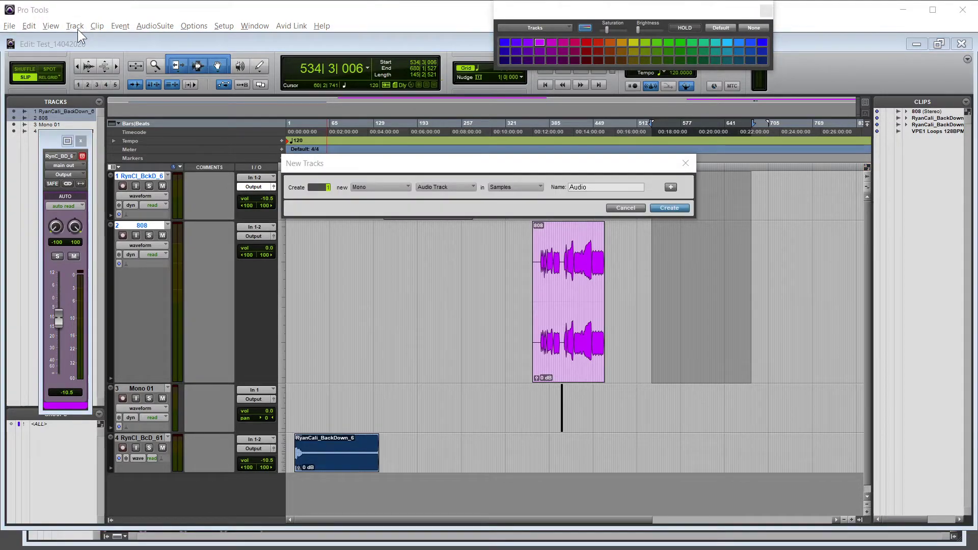
left_click(685, 163)
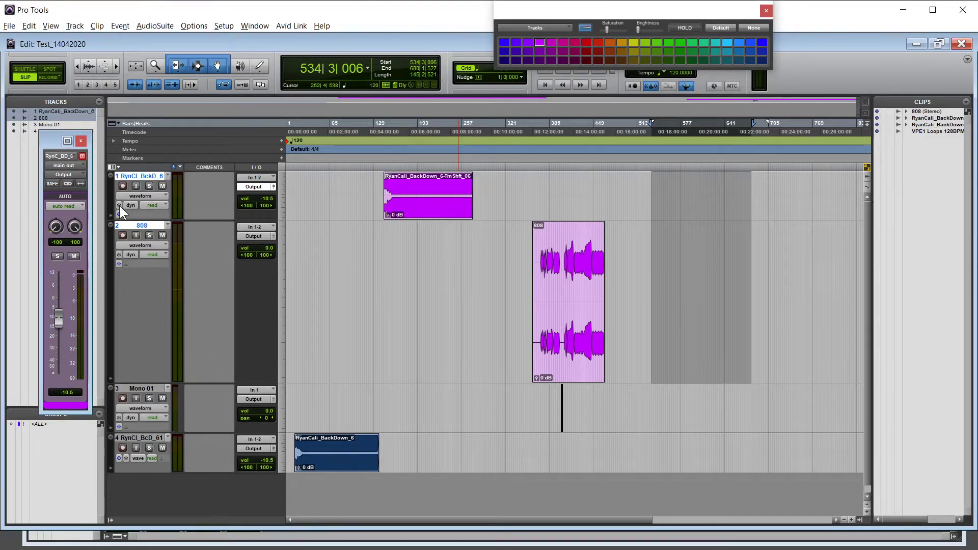
left_click(74, 26)
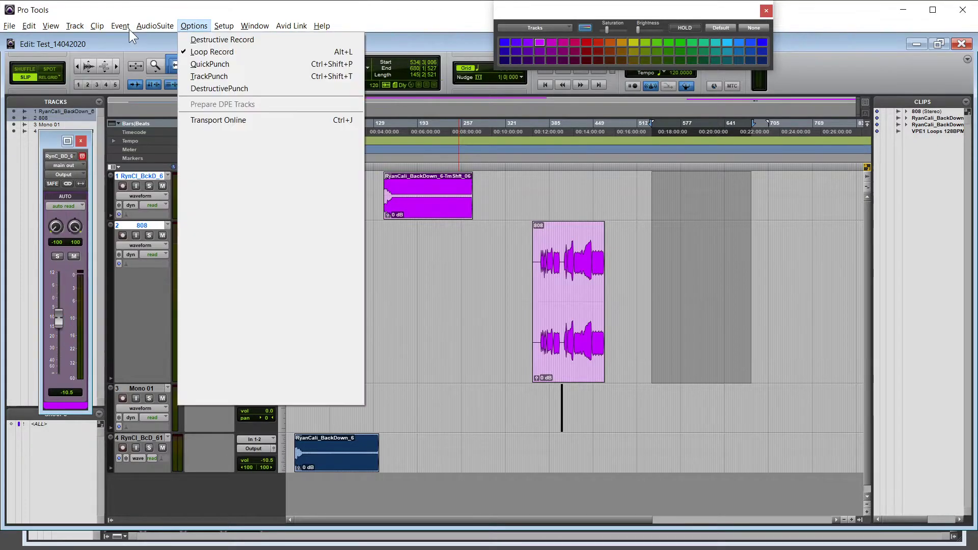
left_click(130, 28)
- Turn on the Track Color column in the Edit window views
left_click(52, 26)
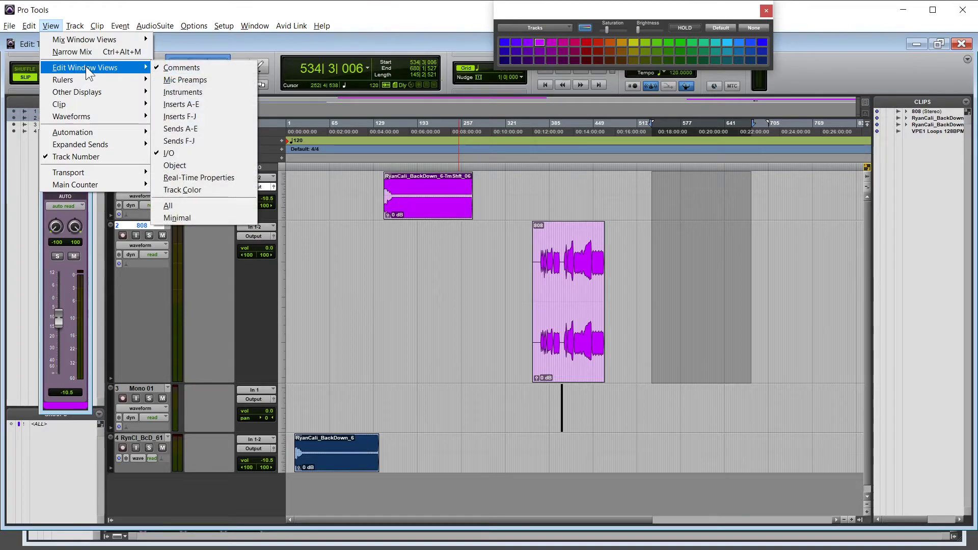
mouse_move(93, 42)
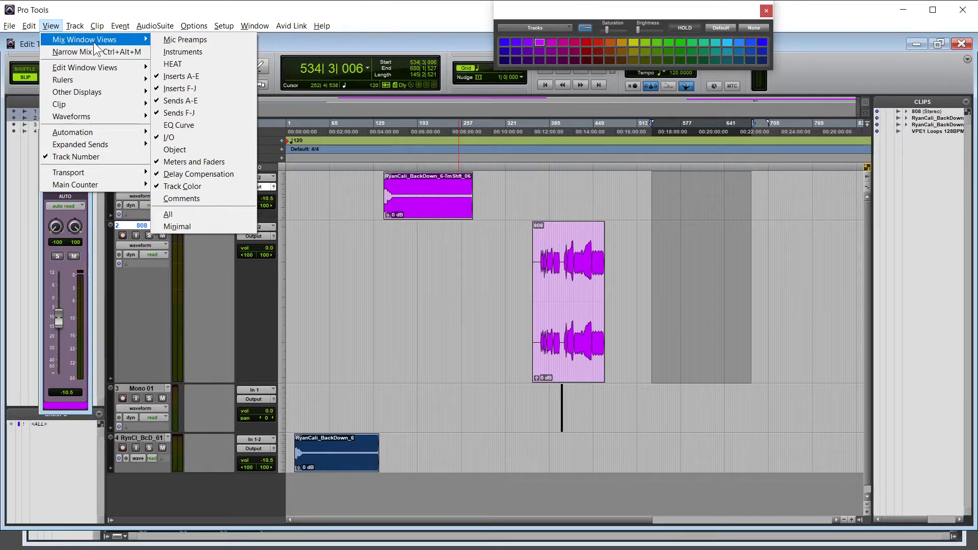
mouse_move(91, 68)
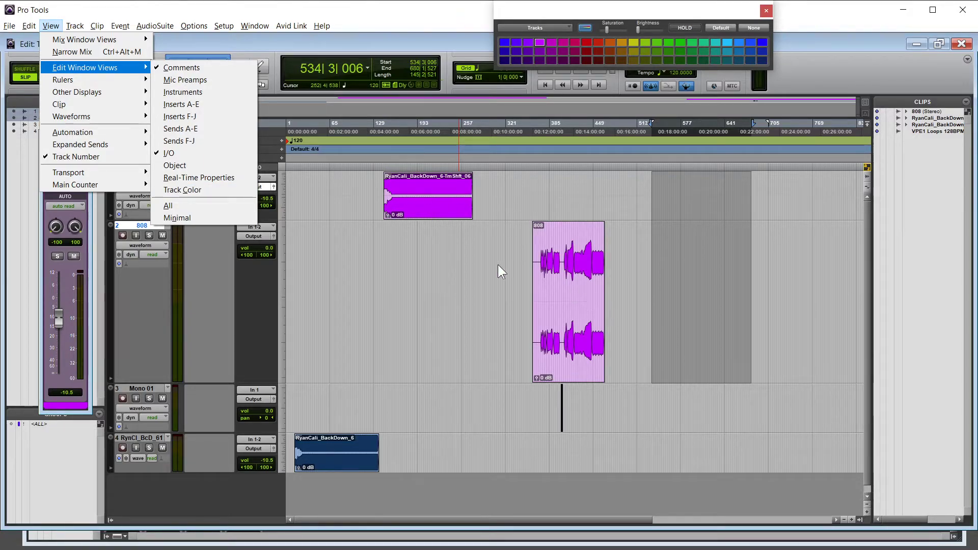
left_click(188, 191)
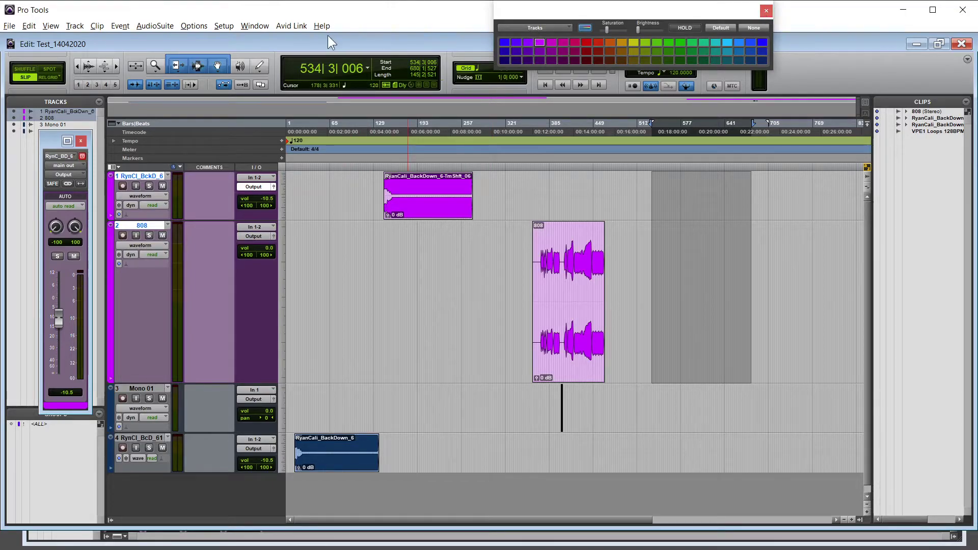
- Close the Color Palette and reopen it from the 808 track's color strip
left_click(253, 25)
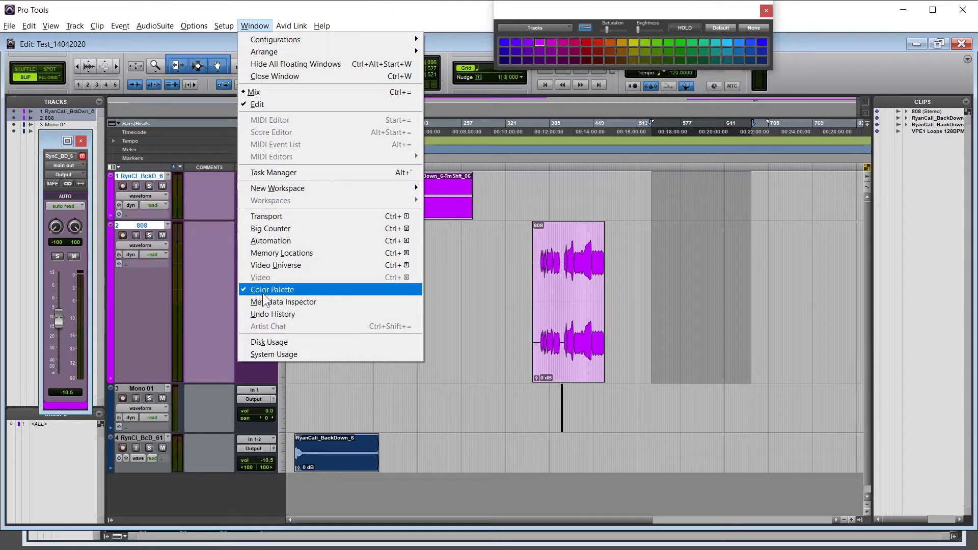
left_click(768, 10)
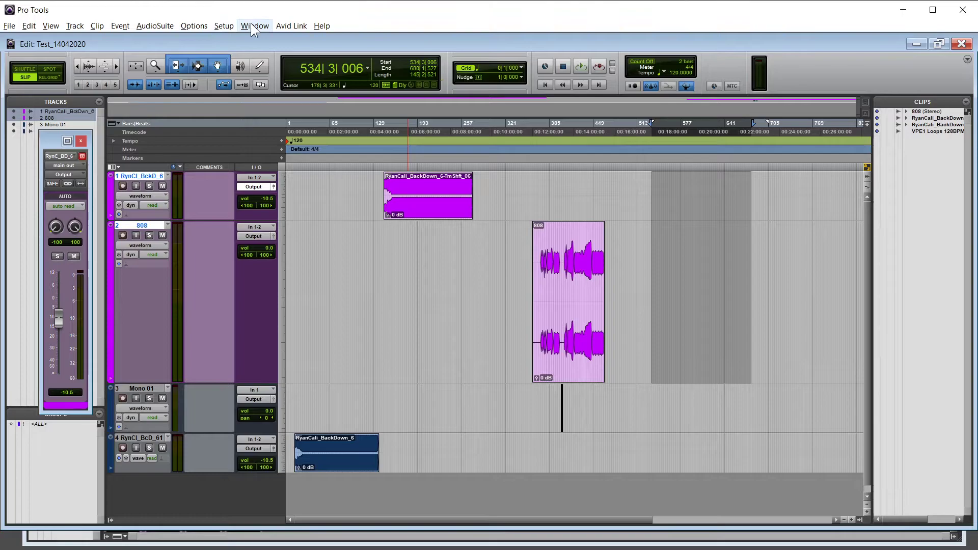
double_click(110, 273)
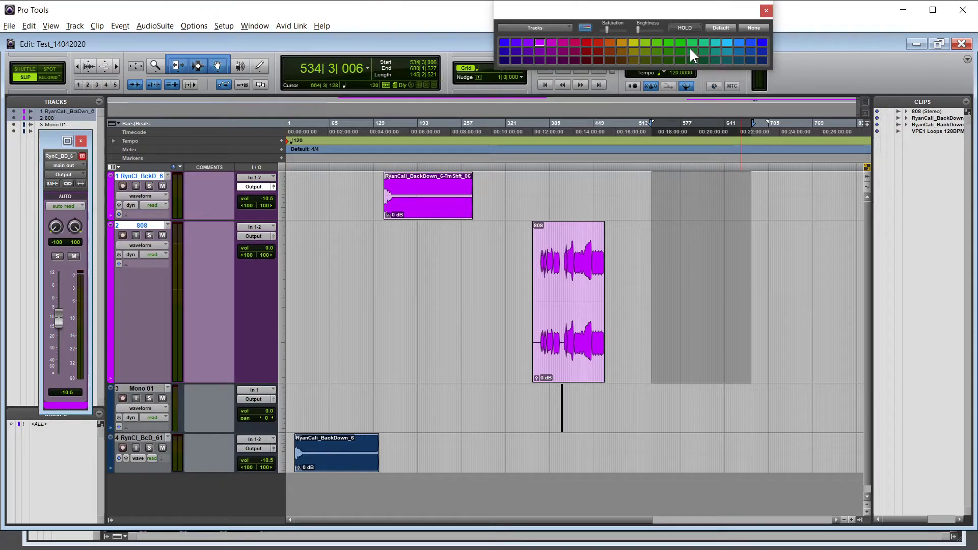
- Set the palette target to Clips in Tracks and colour the 808 clip bright red and the first track's clip yellow
left_click(535, 29)
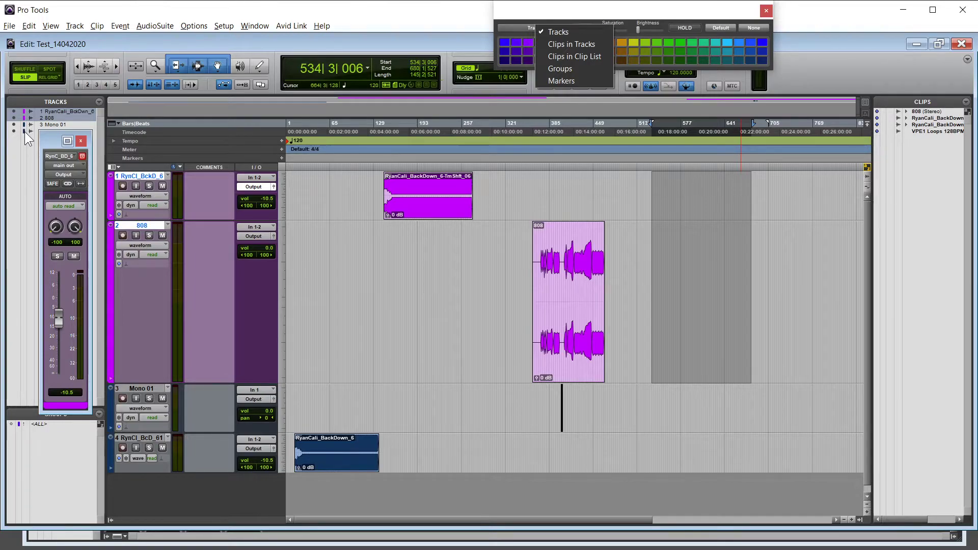
left_click(580, 46)
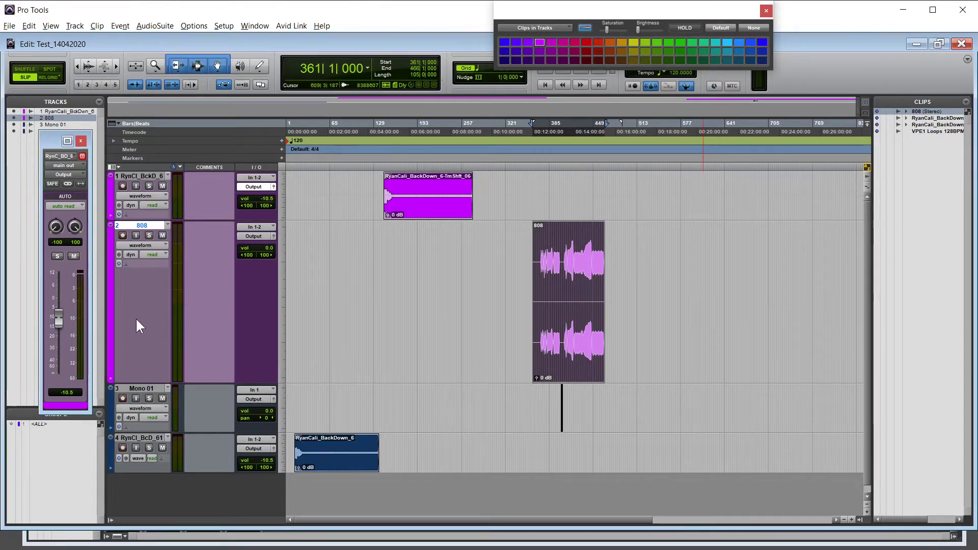
left_click(585, 60)
left_click(565, 53)
left_click(586, 43)
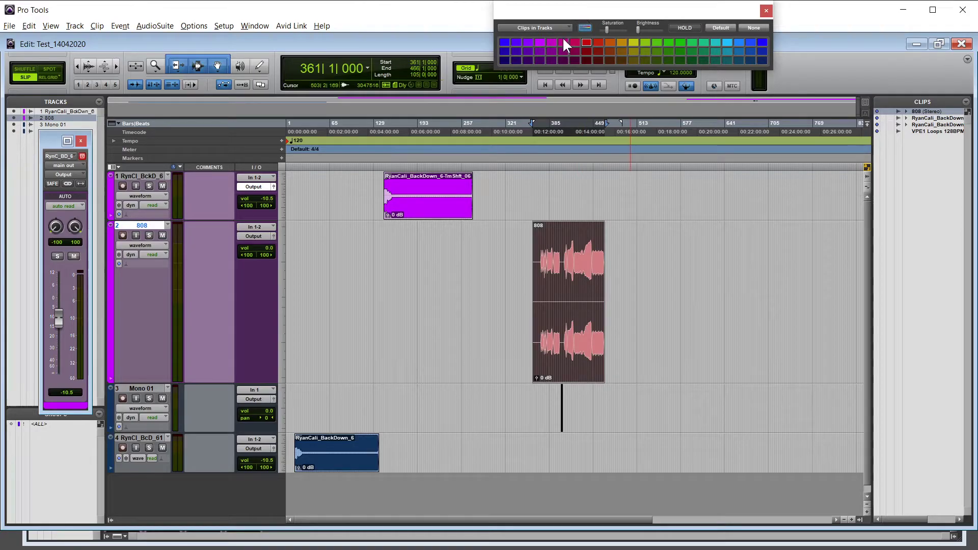
left_click(585, 42)
left_click(444, 216)
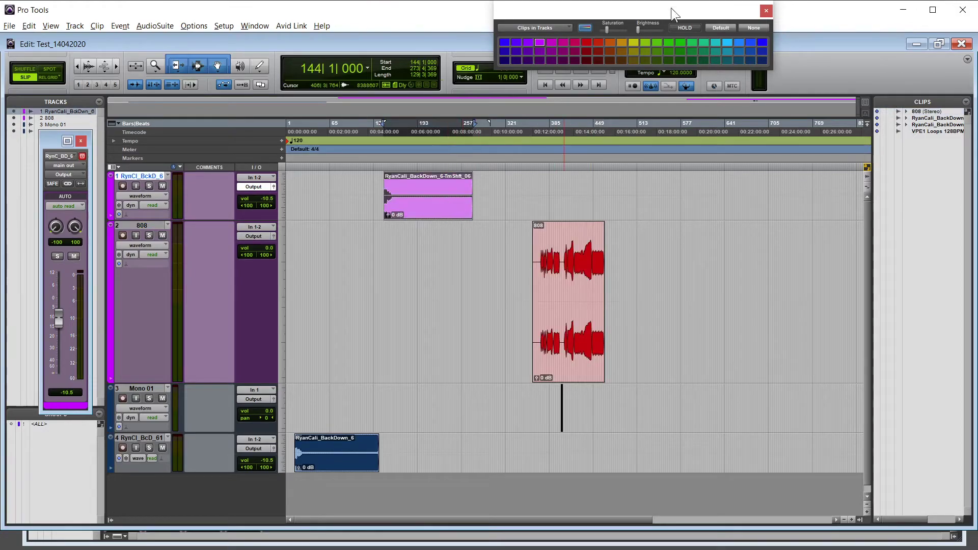
left_click(633, 42)
- Select about bars 41 to 531 across the first two tracks, colour both clips bright green, and clear the range selection
left_click_drag(649, 331, 308, 200)
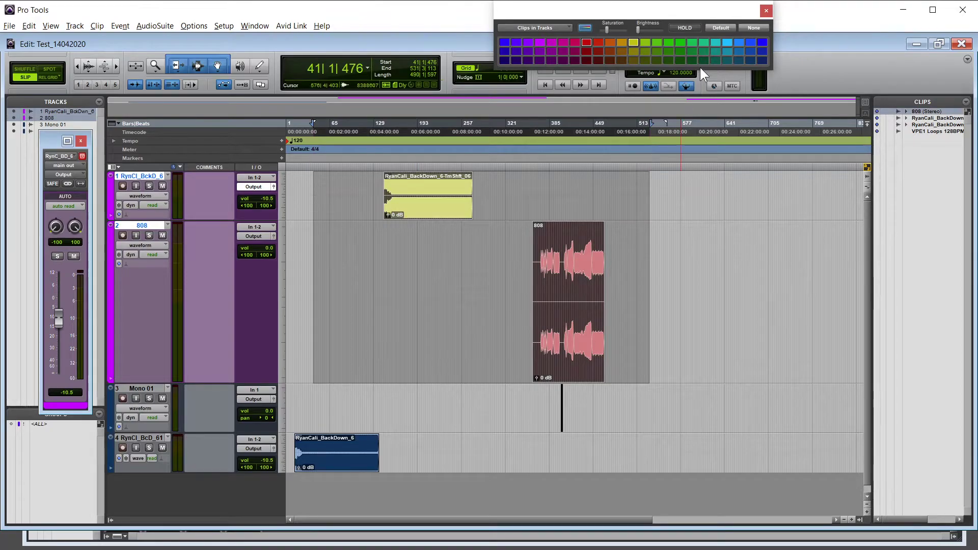
left_click(655, 42)
left_click(692, 52)
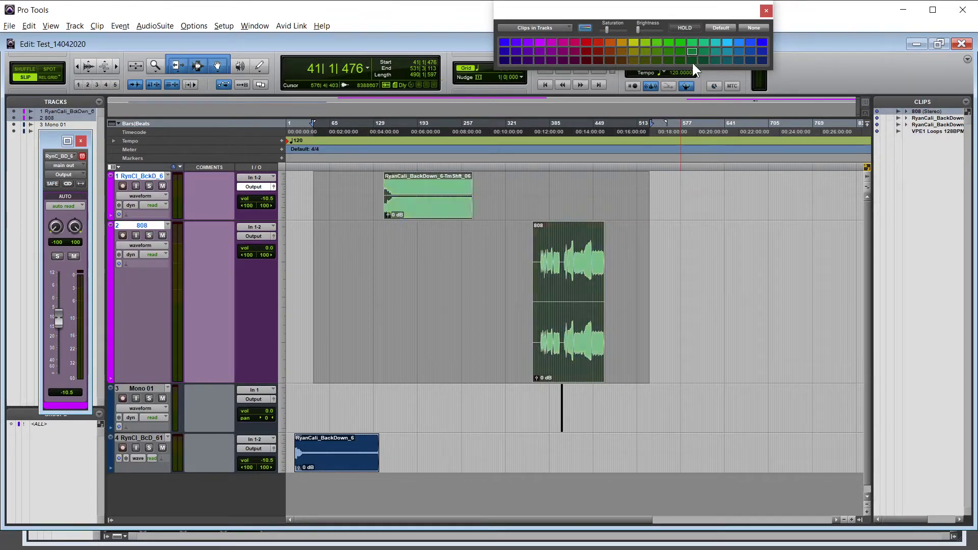
left_click(690, 43)
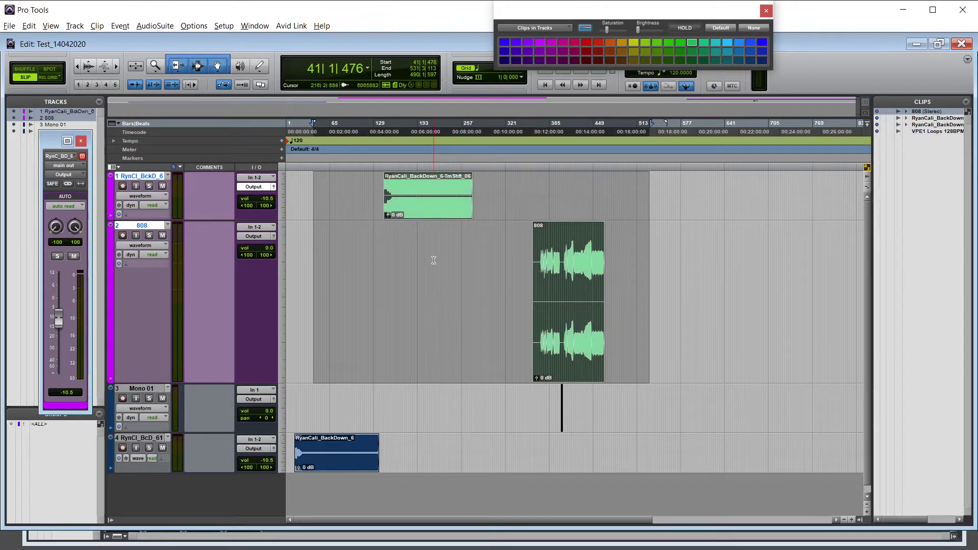
left_click(433, 259)
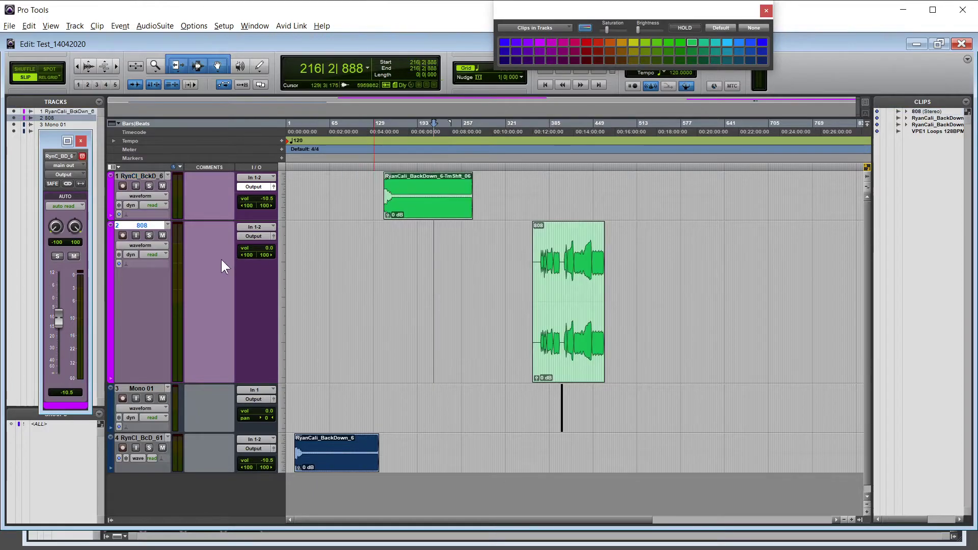
- Select the first two tracks by name, colour them teal blue, and set the palette target to Clips in Tracks
left_click(147, 178)
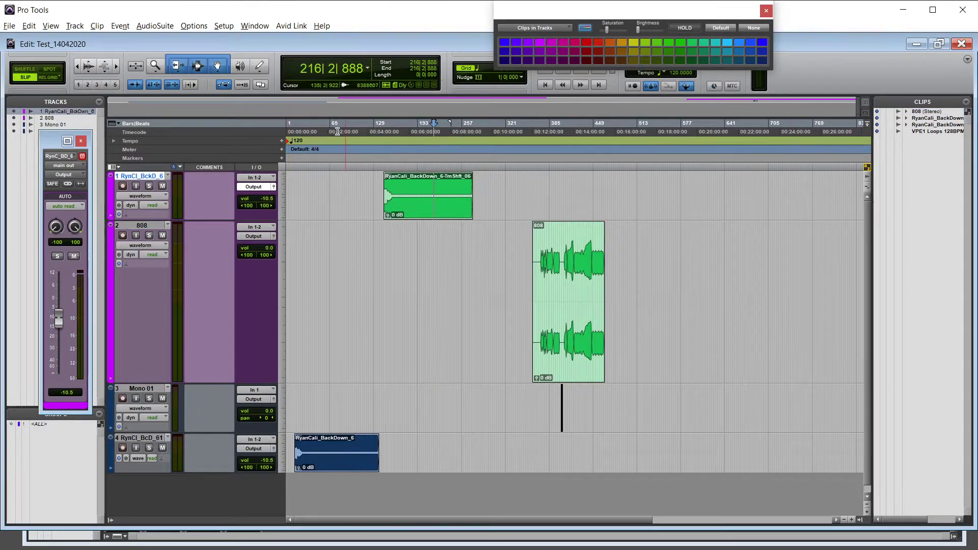
left_click(145, 224, "shift")
left_click(718, 51)
left_click(727, 51)
left_click(533, 29)
left_click(549, 43)
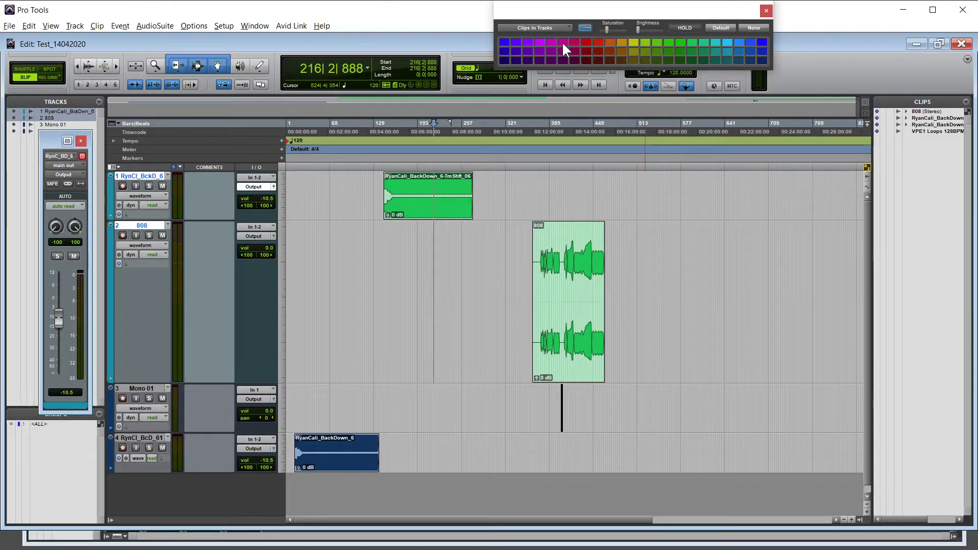
- Set the palette target to Tracks and colour the two selected tracks yellow
left_click(552, 27)
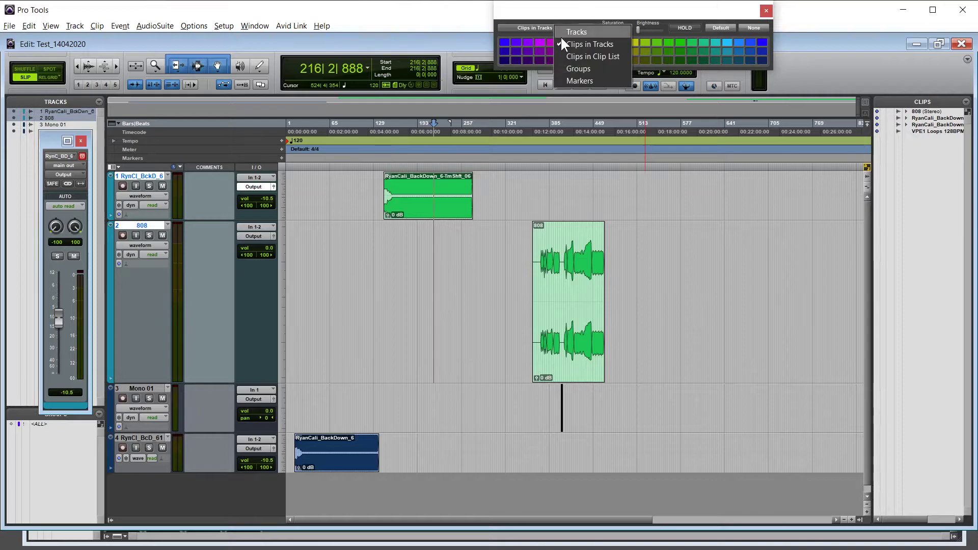
left_click(564, 32)
left_click(642, 48)
left_click(634, 42)
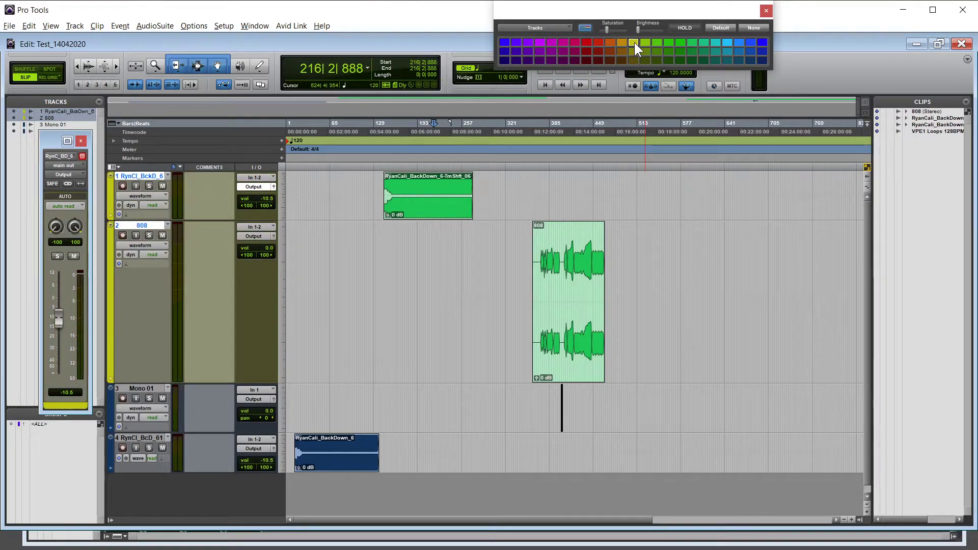
left_click(521, 28)
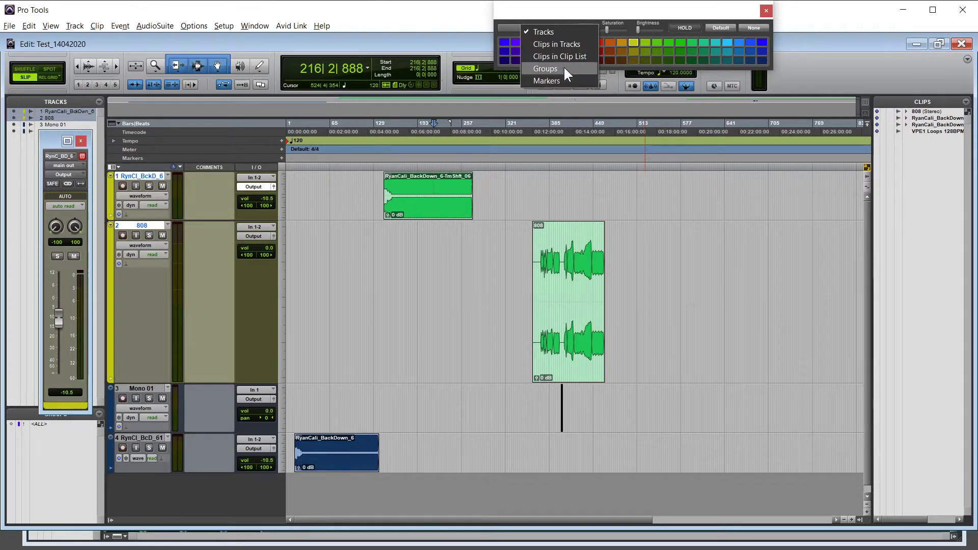
left_click(692, 12)
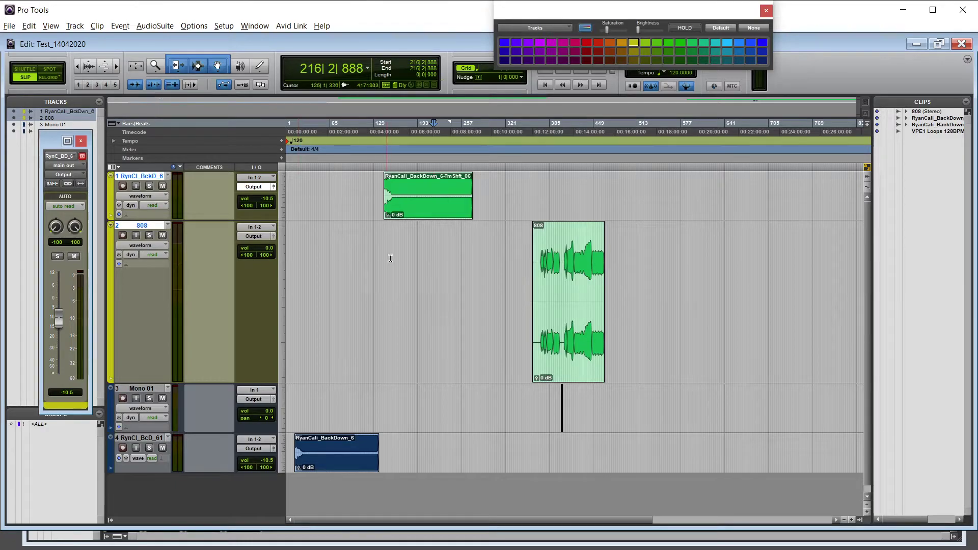
- Place the edit cursor at several points on the 808 track, before and after its clip, ending at about bar 248
left_click(418, 259)
left_click(671, 255)
left_click(724, 252)
left_click(665, 249)
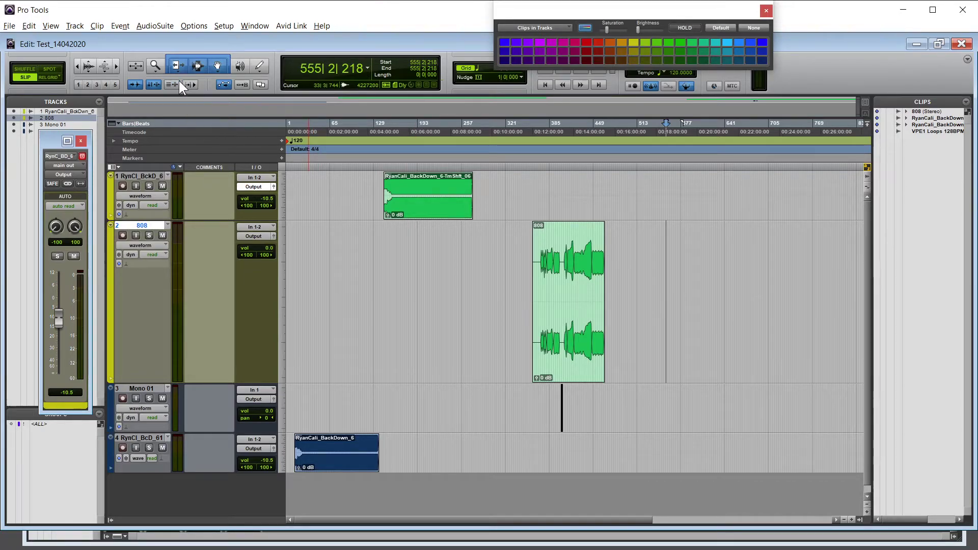
left_click(455, 226)
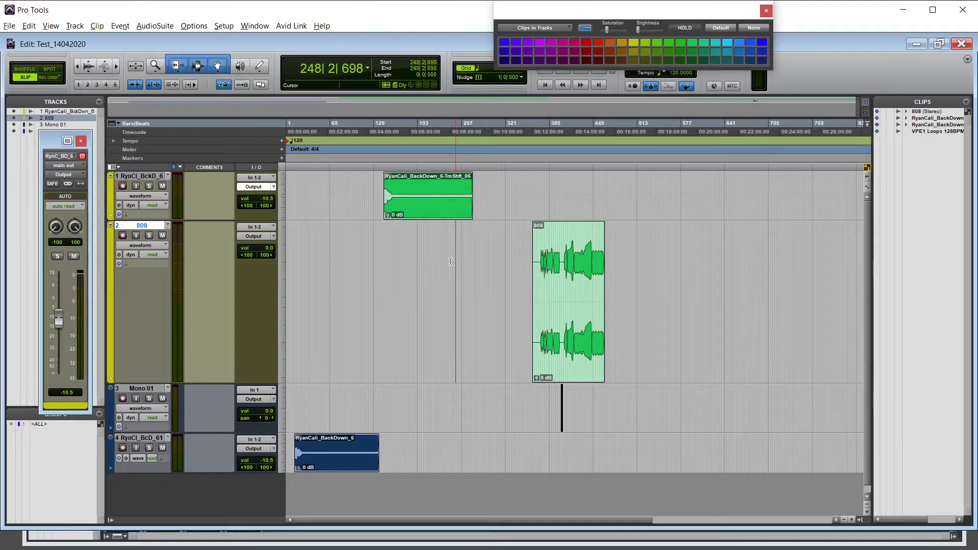
- Select the first track's clip, followed by the first, 808 and Mono 01 tracks by name in turn
left_click(440, 215)
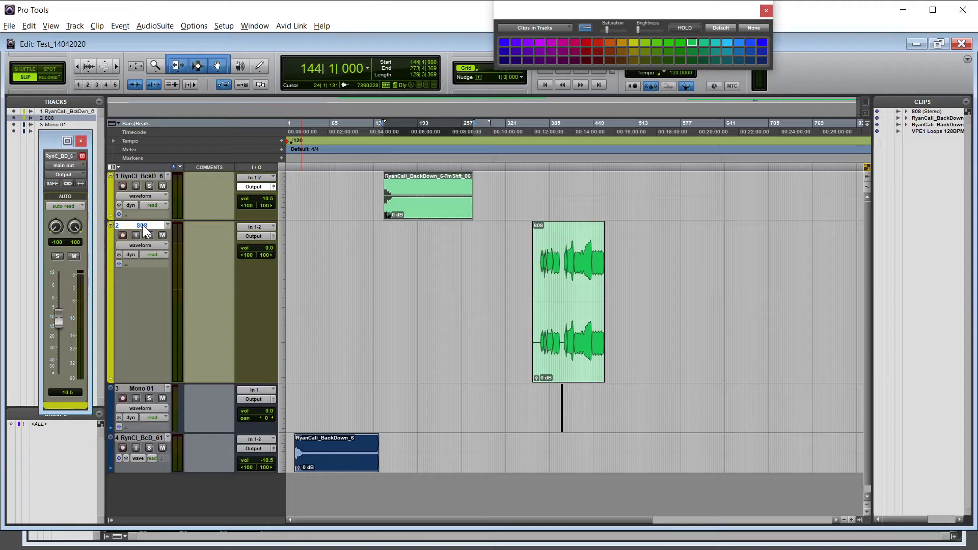
left_click(142, 173)
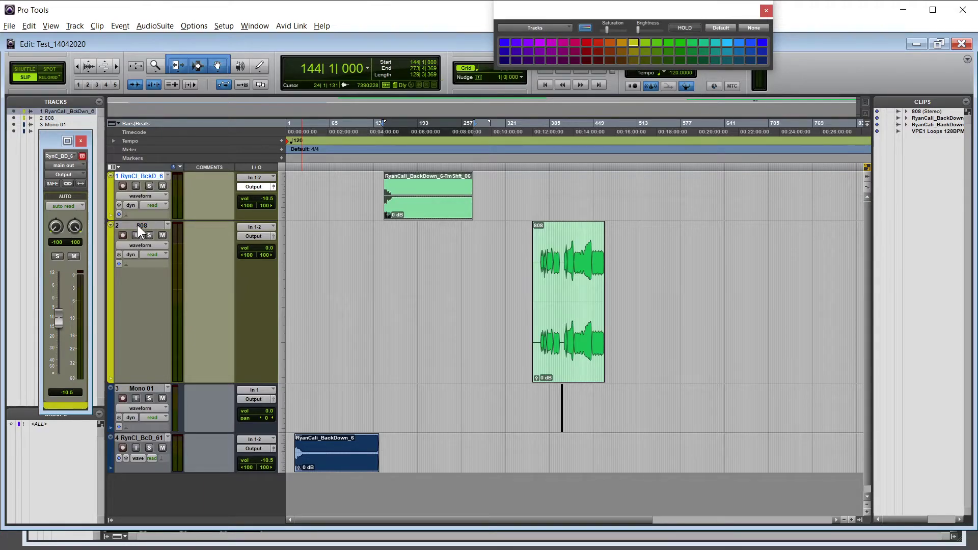
left_click(137, 225)
left_click(141, 388)
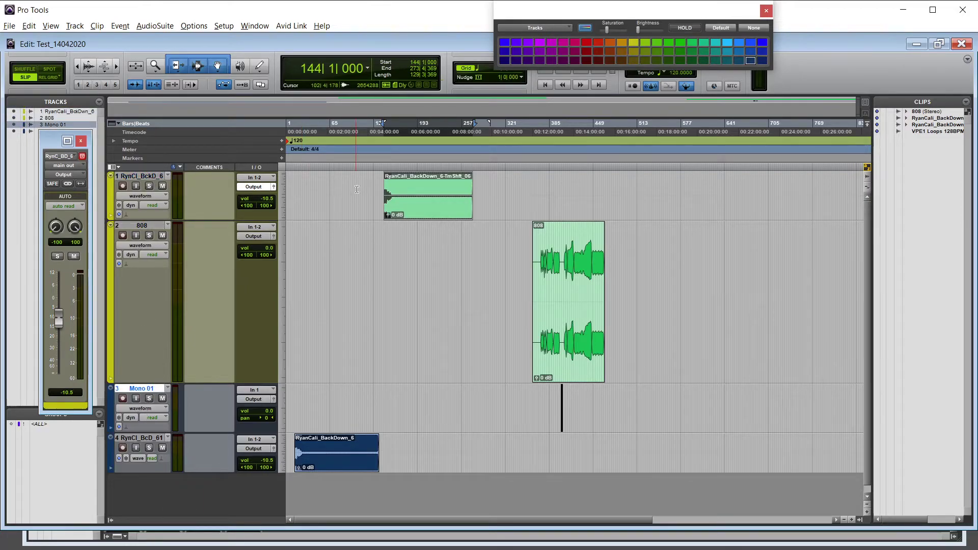
- Select the first track's clip again and set the palette target back to Tracks
left_click(430, 207)
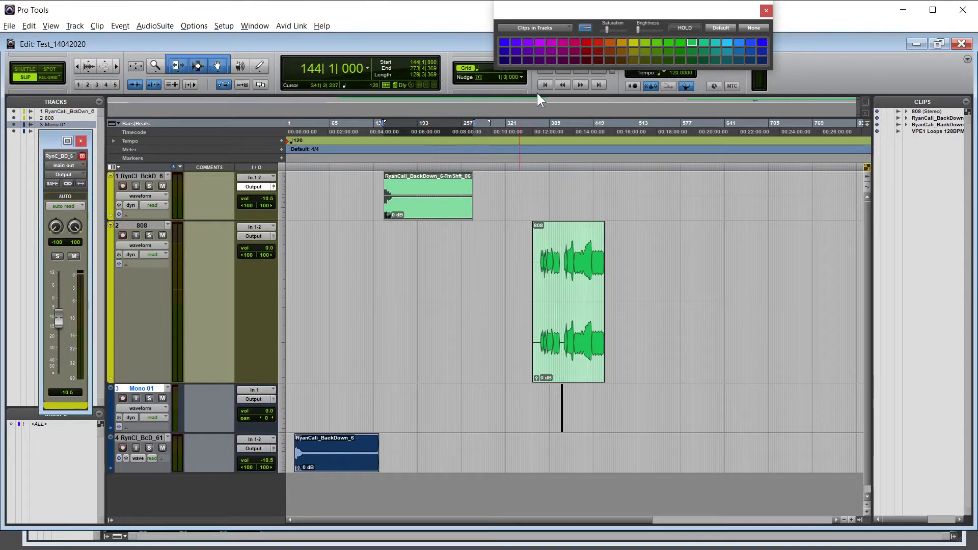
left_click(552, 31)
left_click(575, 32)
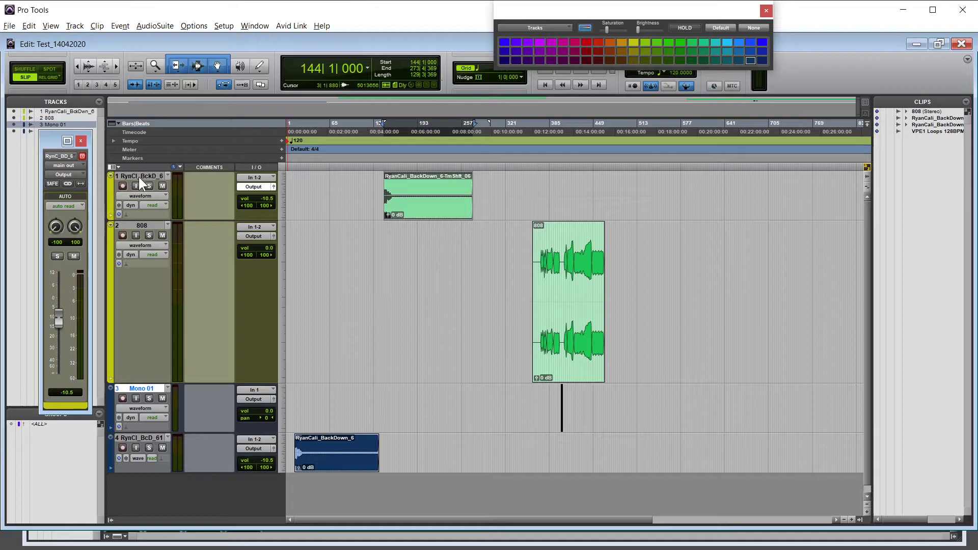
- Colour the Mono 01 track dark red, pink and finally bright purple from the palette
left_click(597, 50)
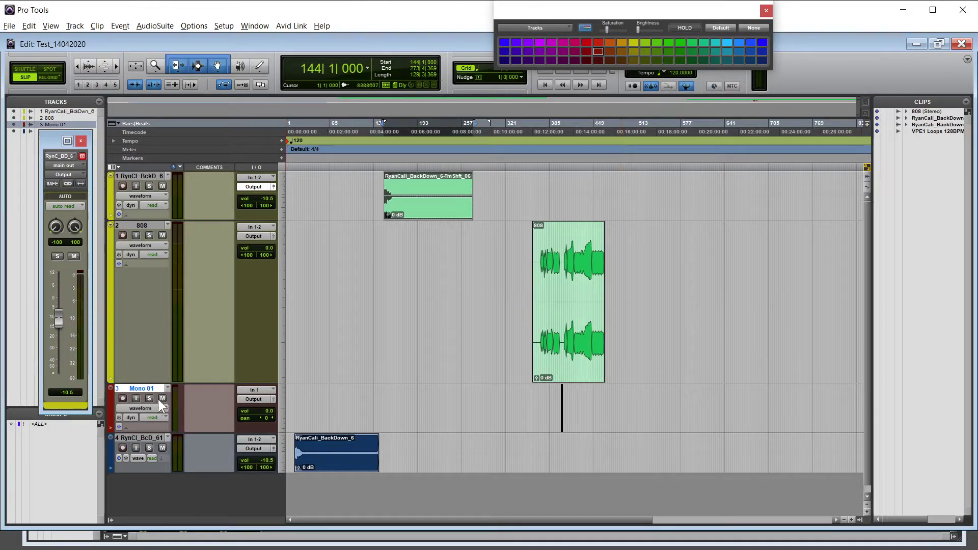
left_click(574, 42)
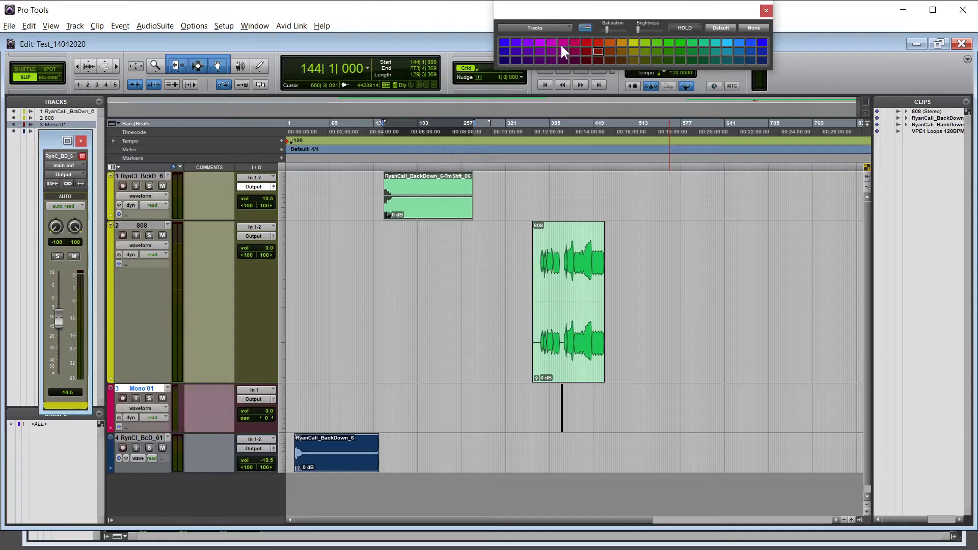
left_click(539, 44)
- Turn Link Track and Edit Selection back on and move the Color Palette clear of the transport controls
left_click(171, 85)
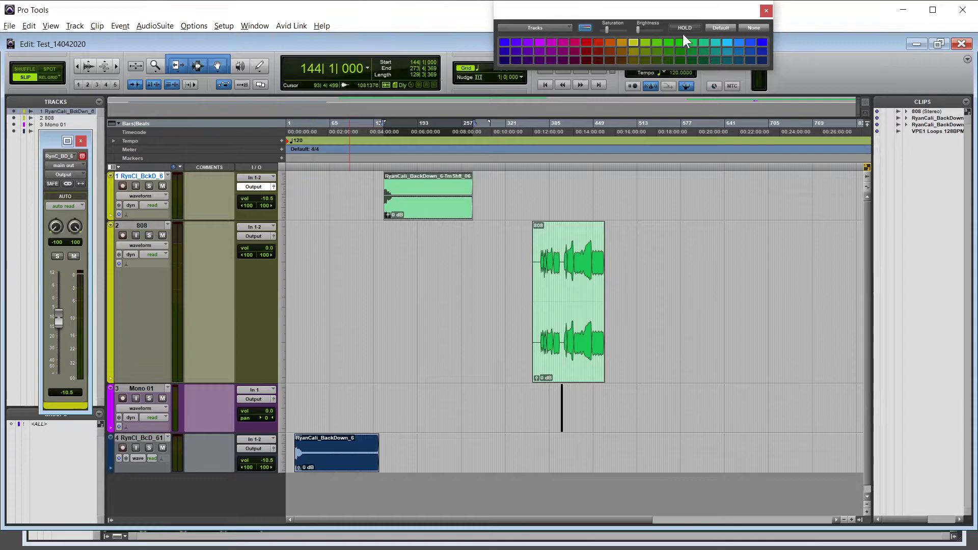
left_click_drag(705, 11, 792, 40)
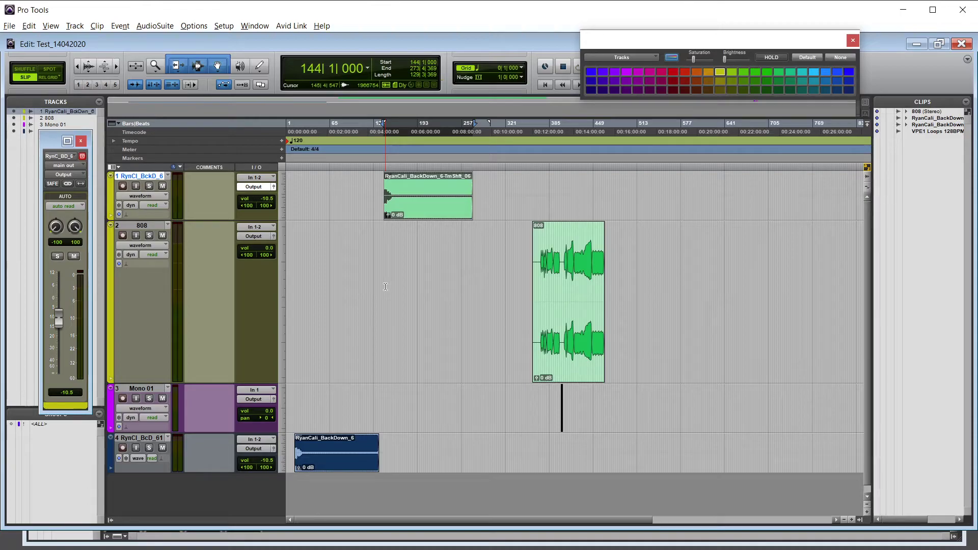
- Place the edit cursor at several points on the 808 track before its clip, ending at about bar 224
left_click(386, 286)
left_click(464, 281)
left_click(517, 276)
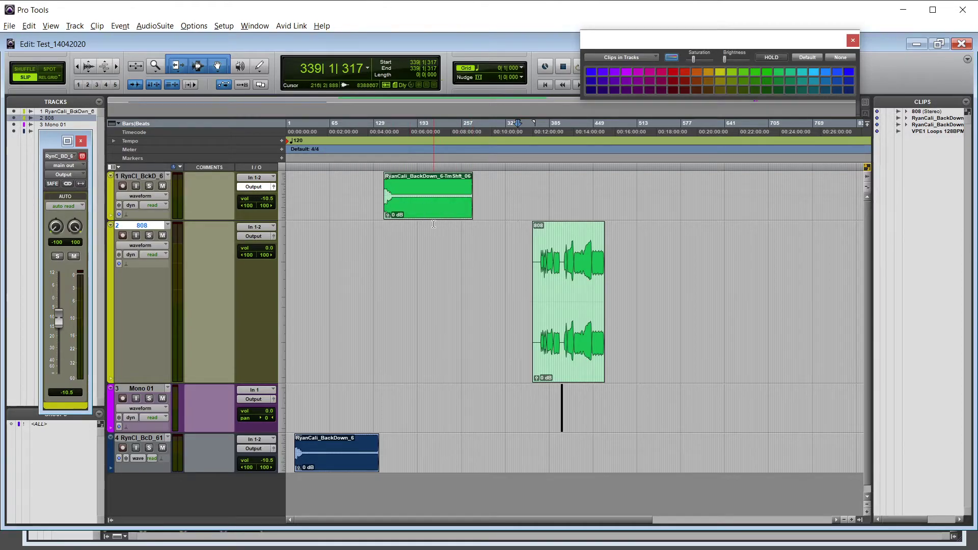
left_click(487, 263)
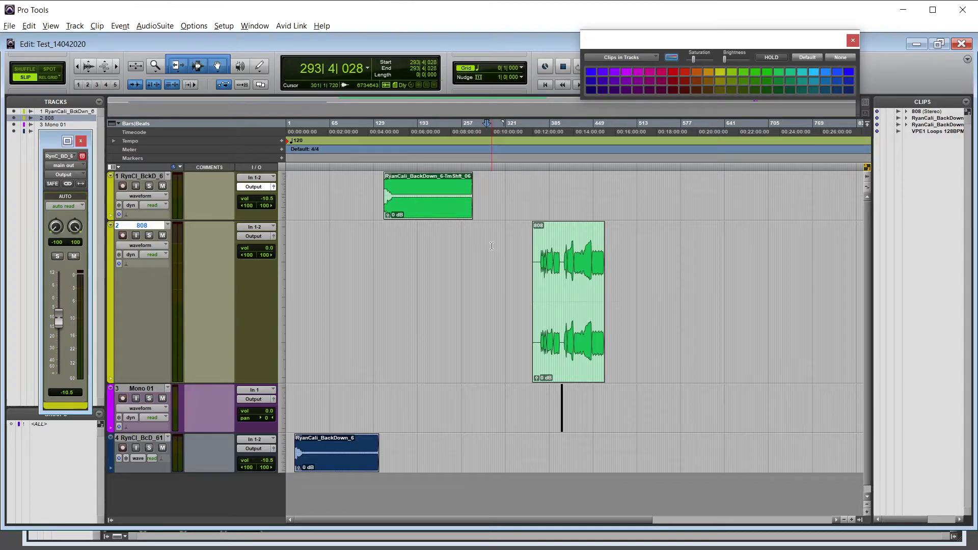
left_click(511, 255)
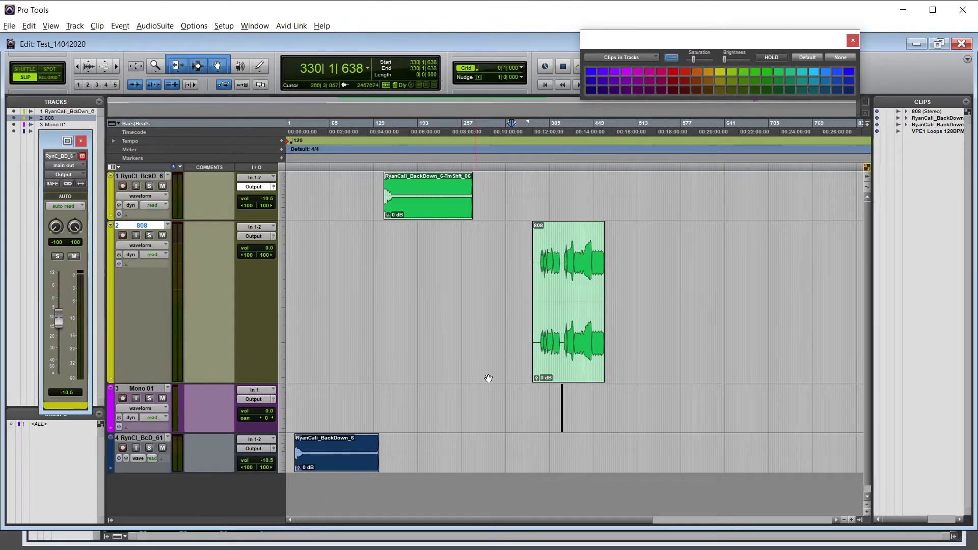
left_click(479, 255)
left_click(439, 257)
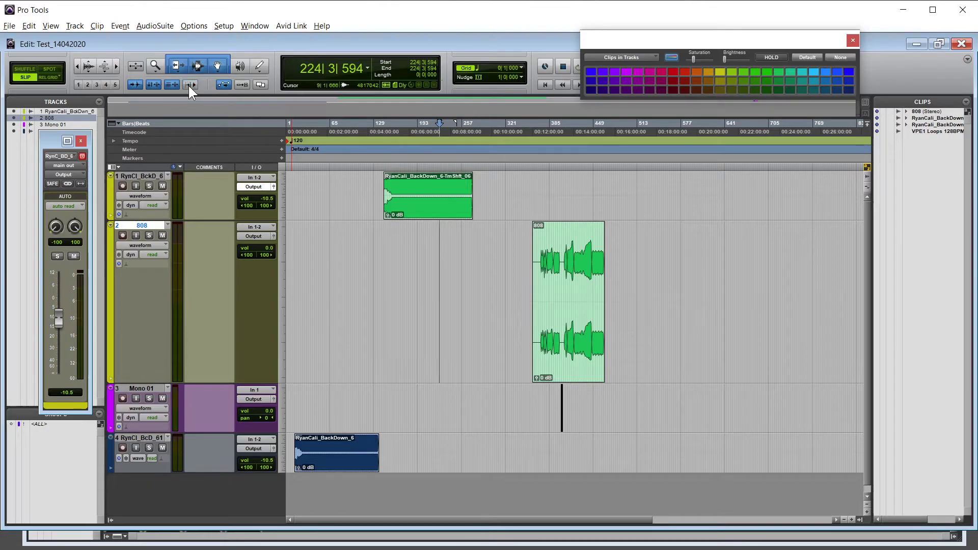
- Turn Insertion Follows Playback on and off again
key("n")
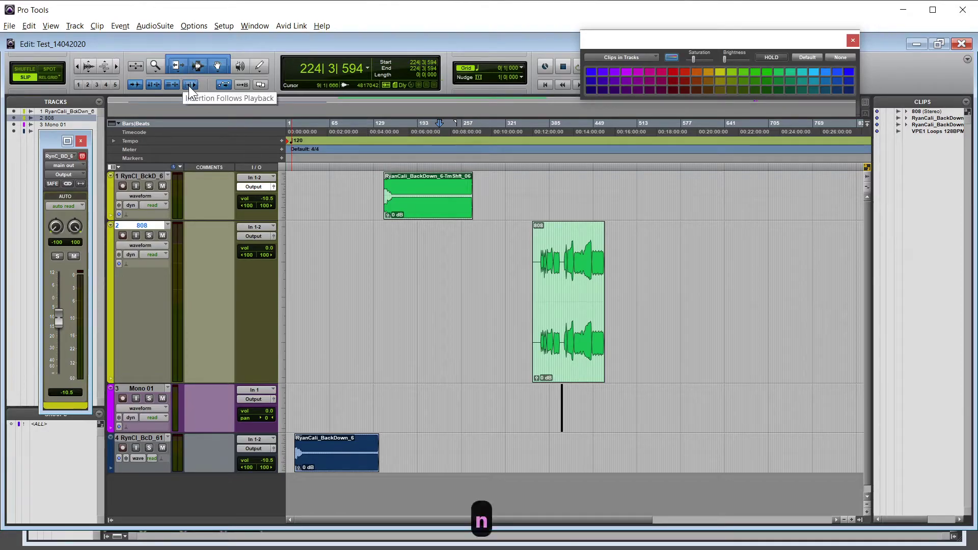
key("n")
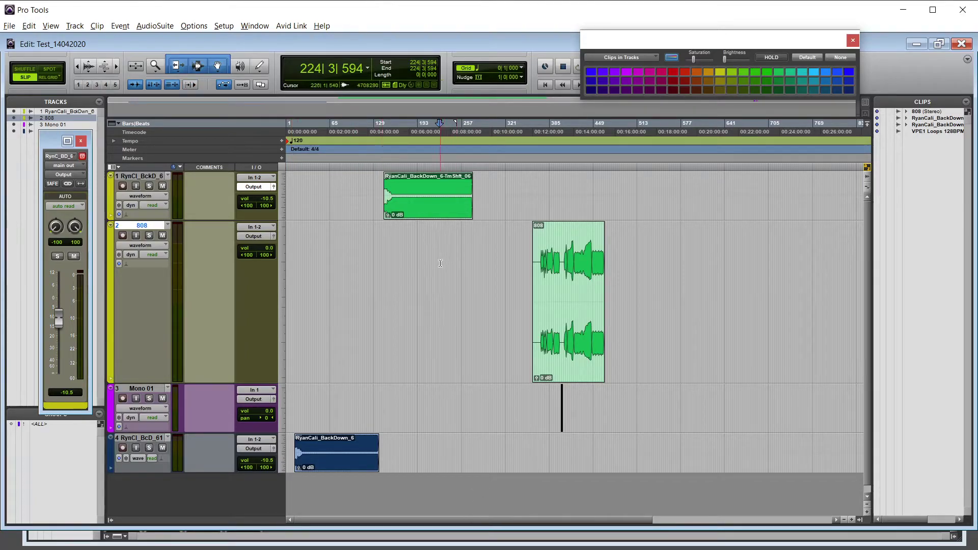
- Place the edit cursor at about bar 185 on the 808 track, and select the first track's clip followed by the track 4 clip
left_click(412, 246)
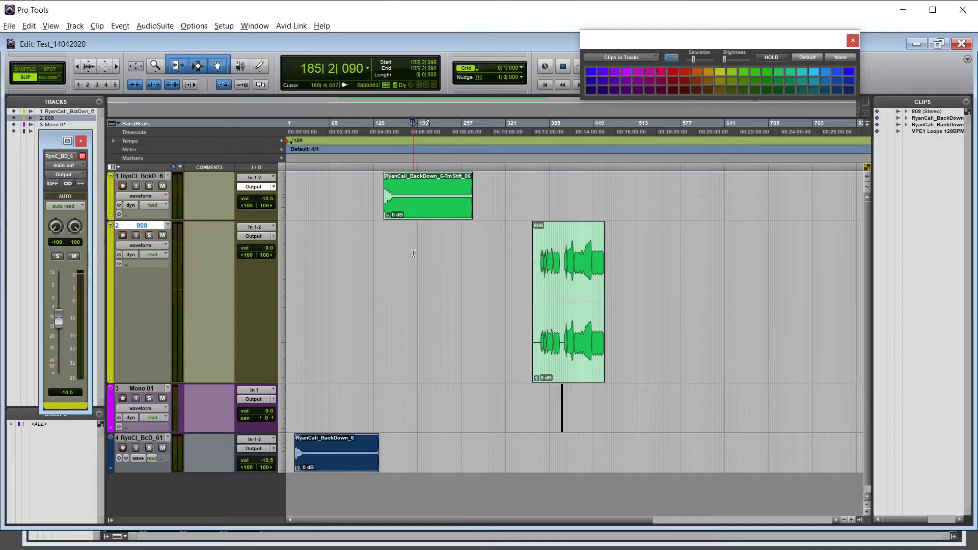
left_click(416, 211)
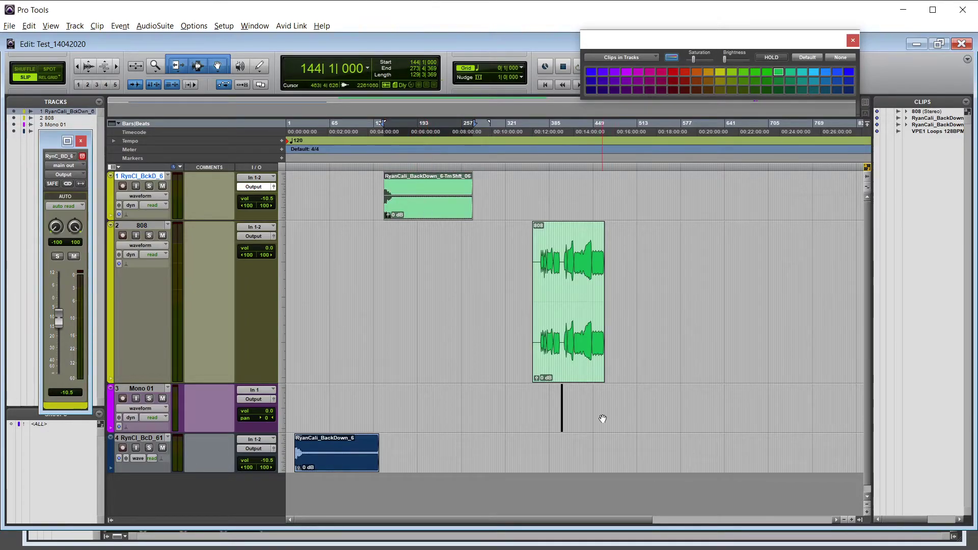
left_click(329, 451)
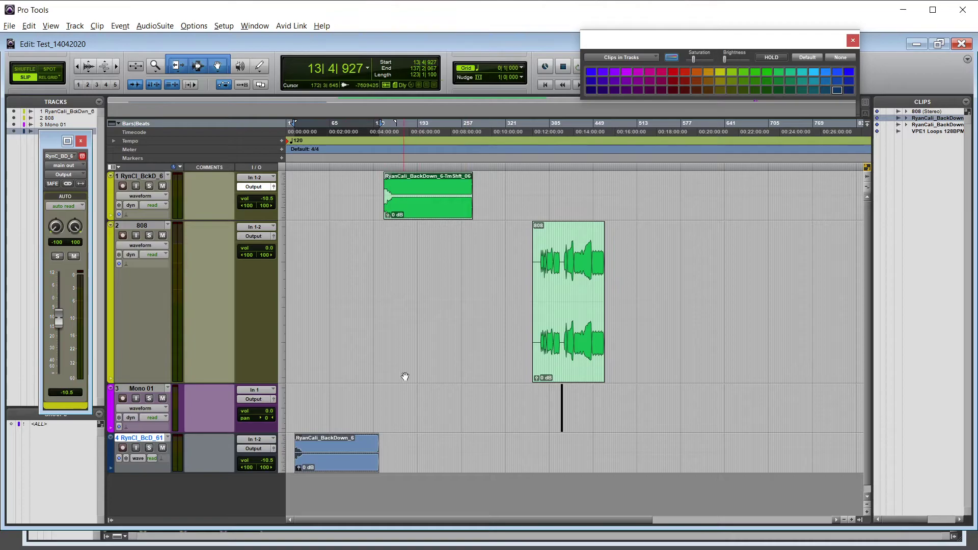
- Try twice to play the selected RyanCali_BackDown_6 clip on track 4, dismissing each alert
key("t")
key("t")
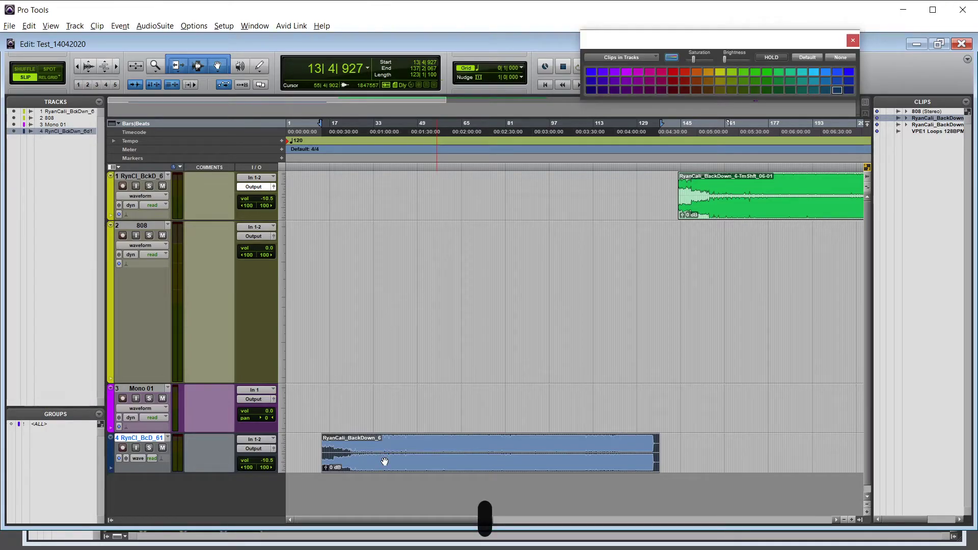
key("t")
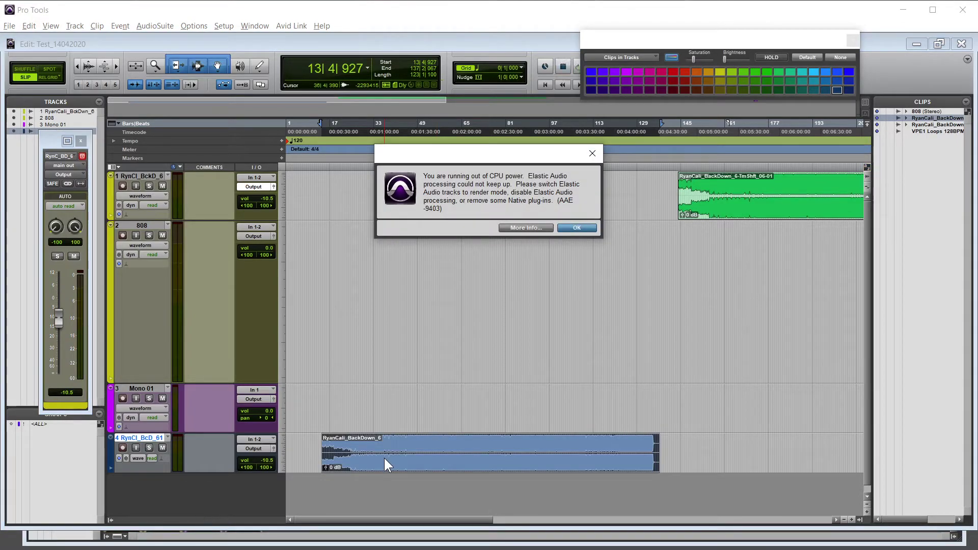
left_click(577, 228)
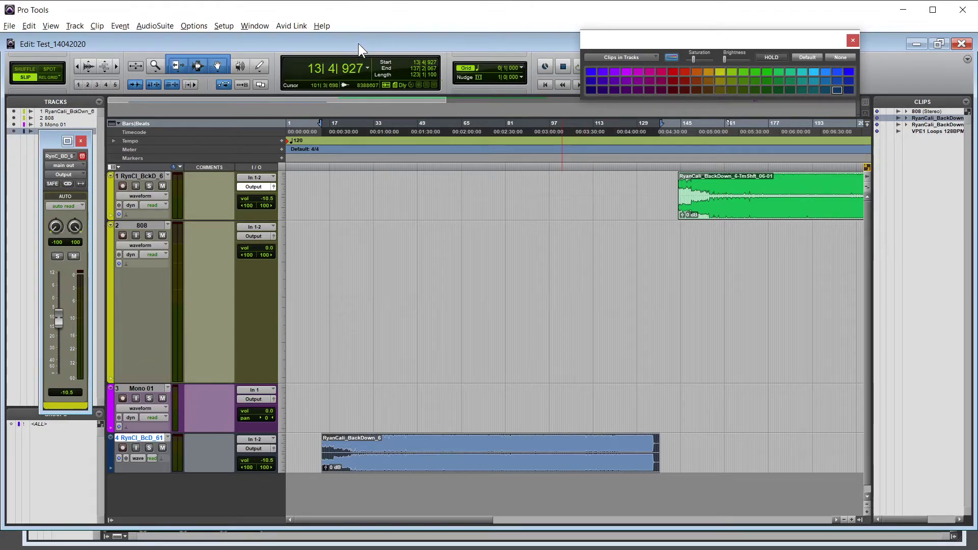
key("space")
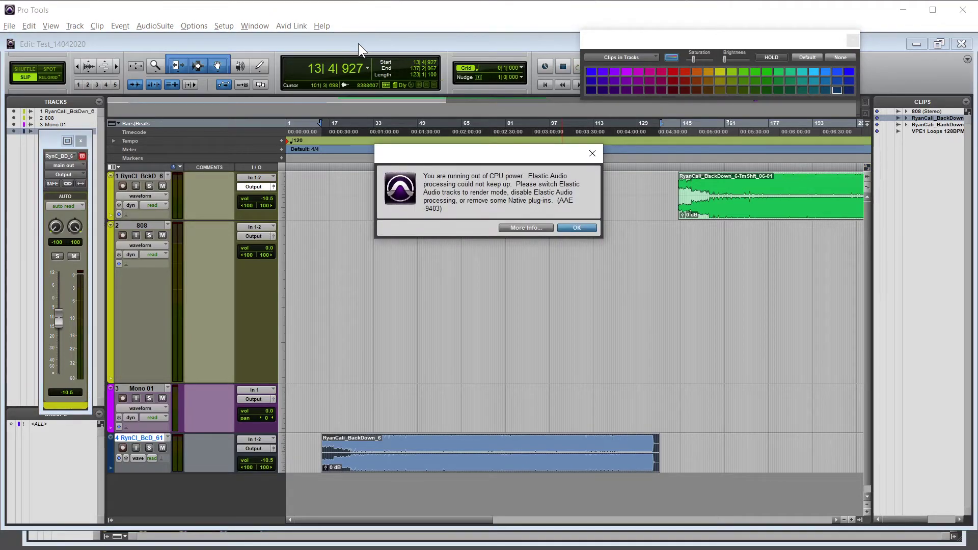
left_click(577, 227)
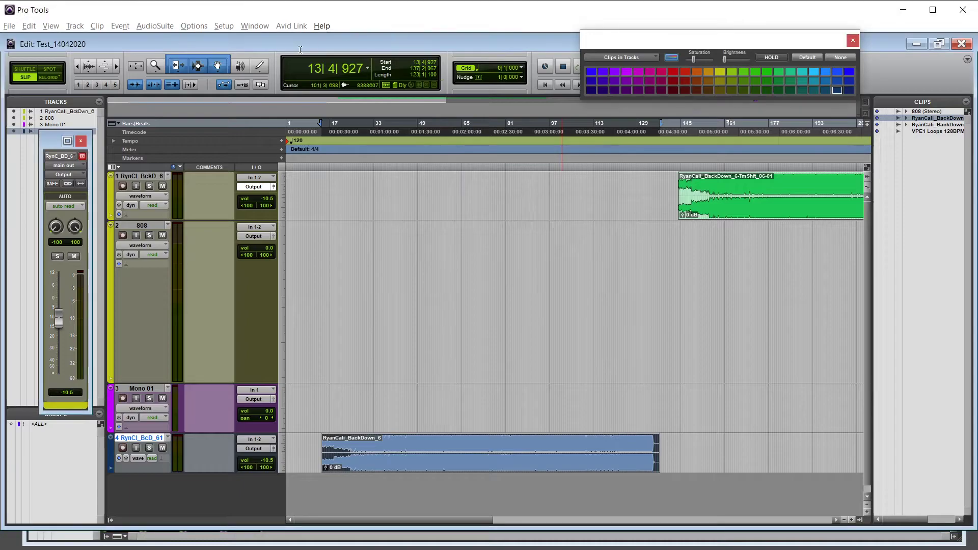
- Review the H/W Buffer Size and disk Cache Size options in the Playback Engine settings, and dismiss the remaining alert
left_click(224, 26)
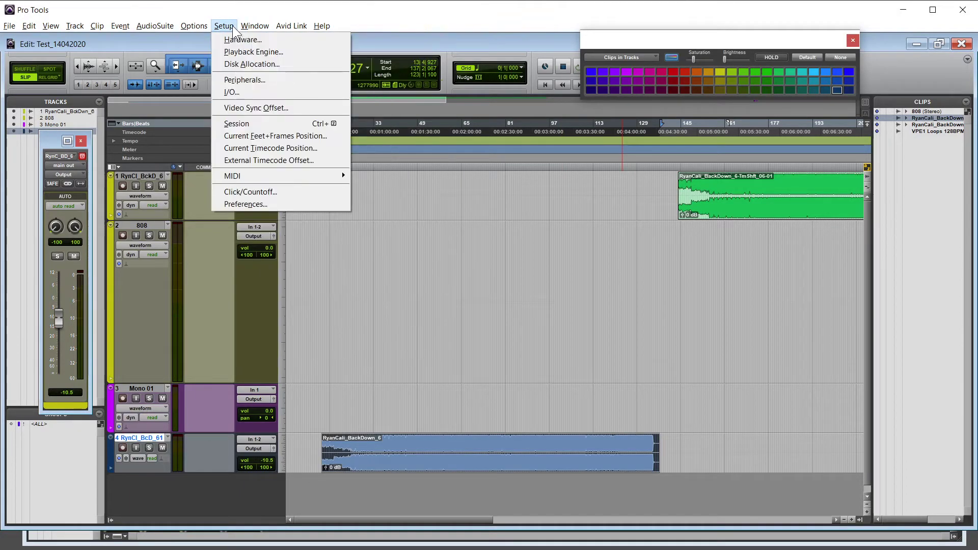
left_click(257, 51)
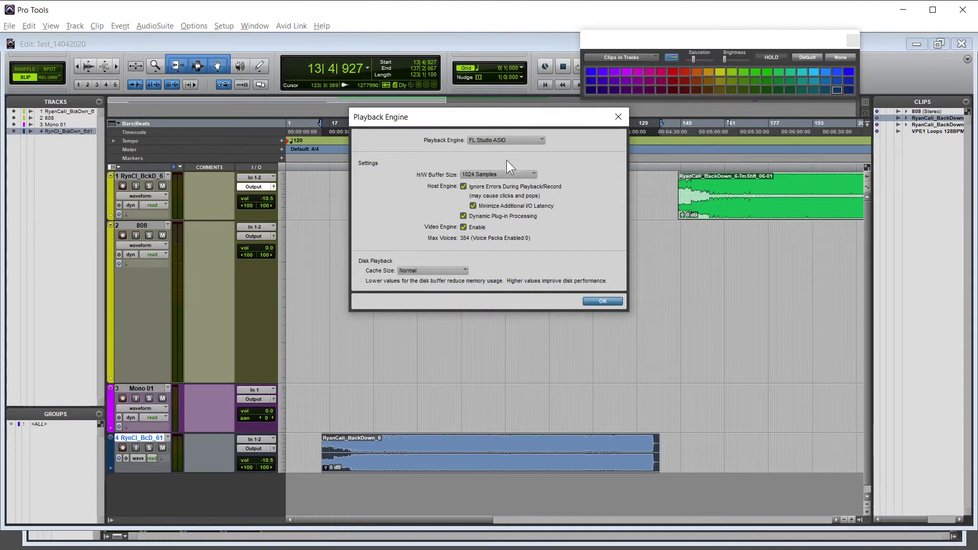
left_click(507, 174)
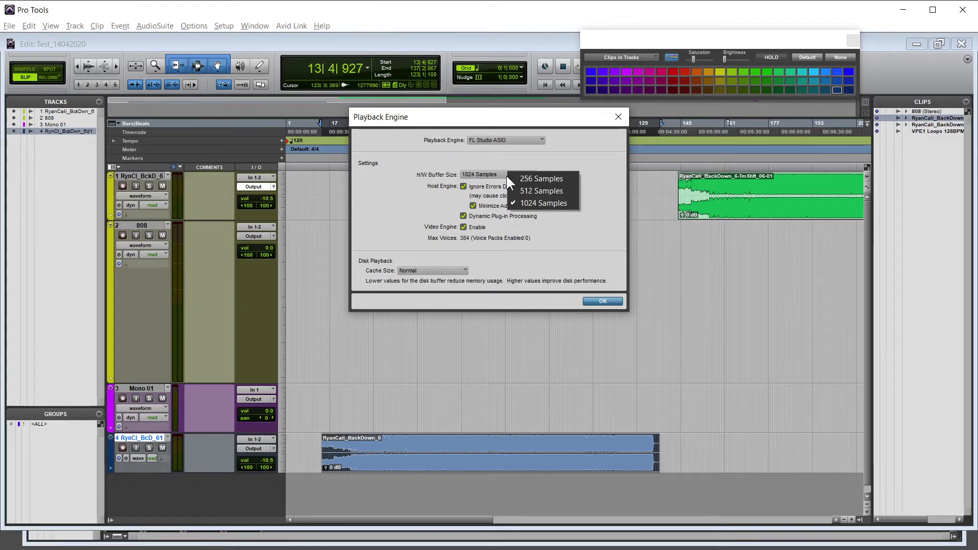
left_click(597, 148)
left_click(458, 270)
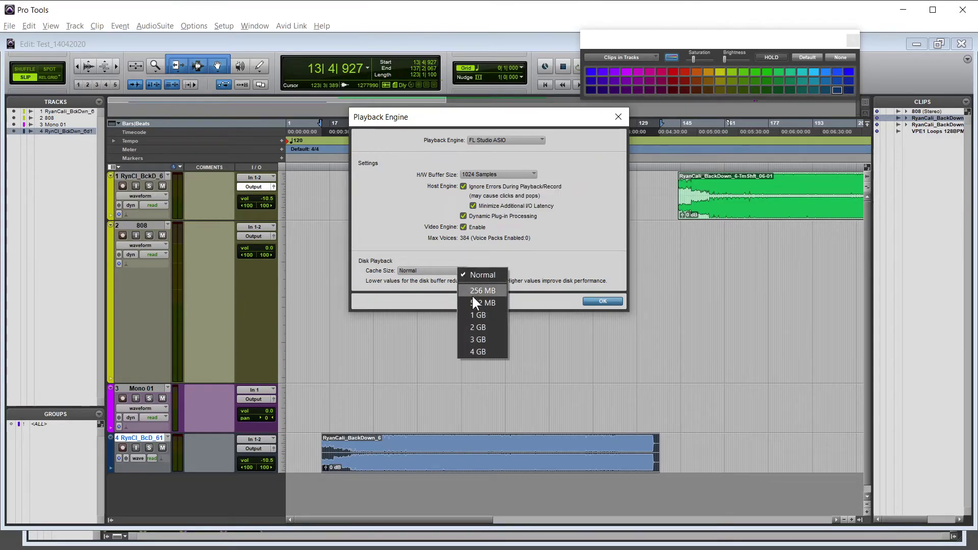
left_click(493, 340)
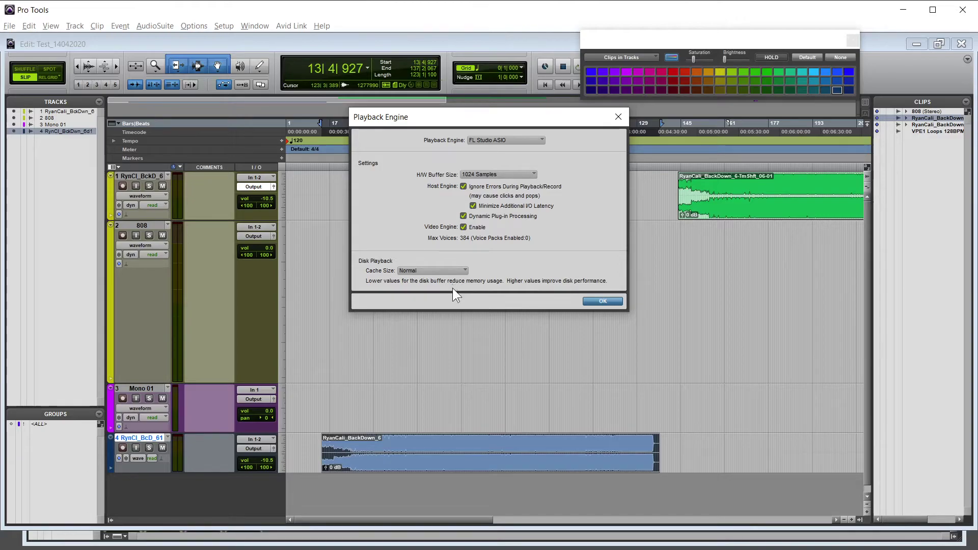
left_click_drag(815, 0, 734, 0)
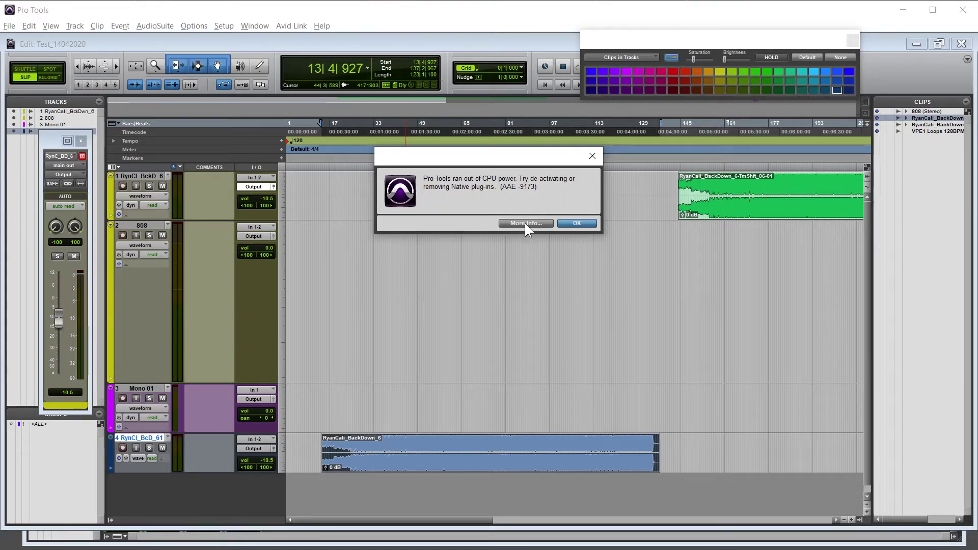
left_click(582, 222)
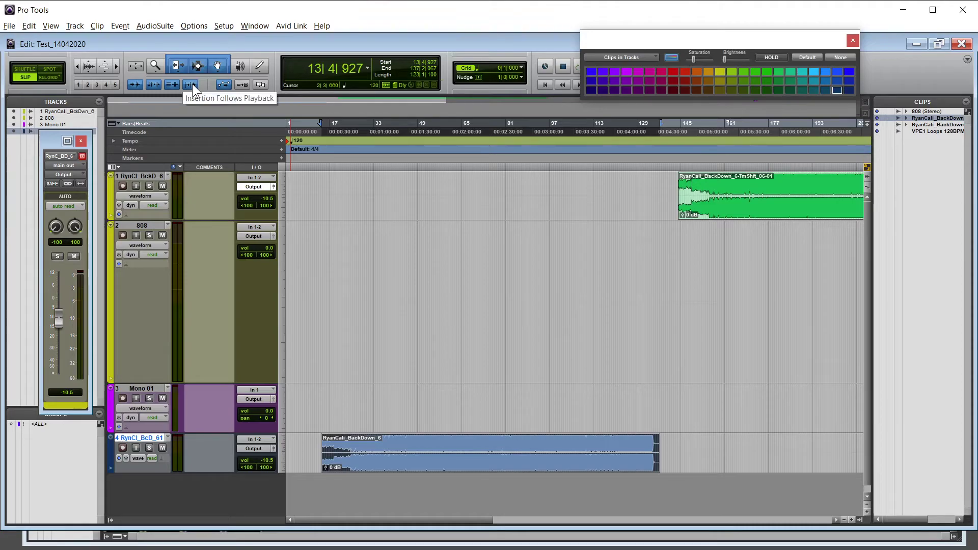
- Play the selected track 4 clip with Insertion Follows Playback on, and stop at about bar 17
key("space")
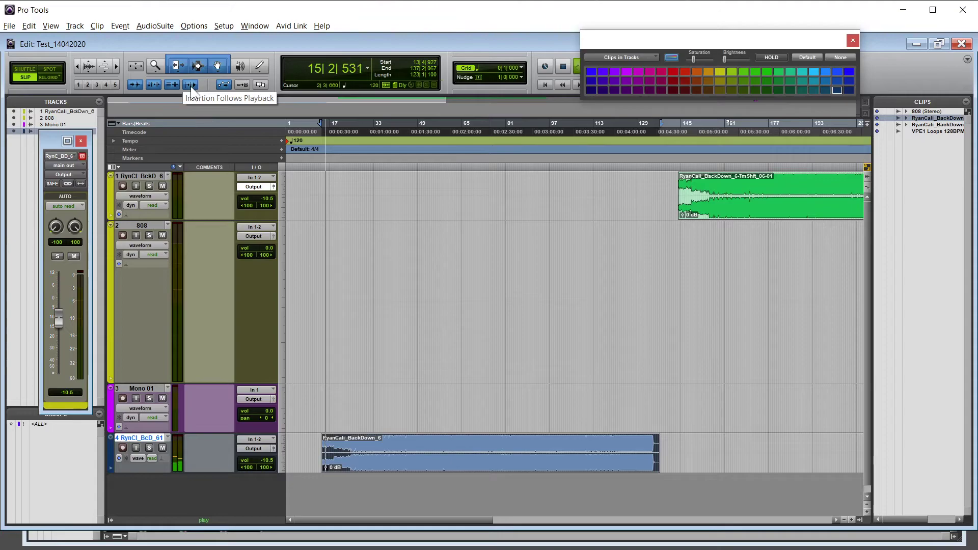
key("t")
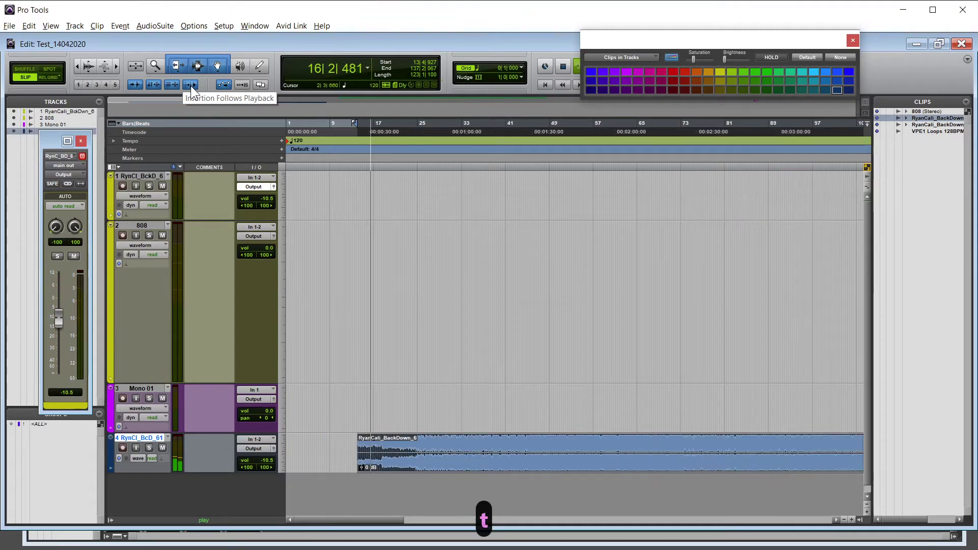
key("space")
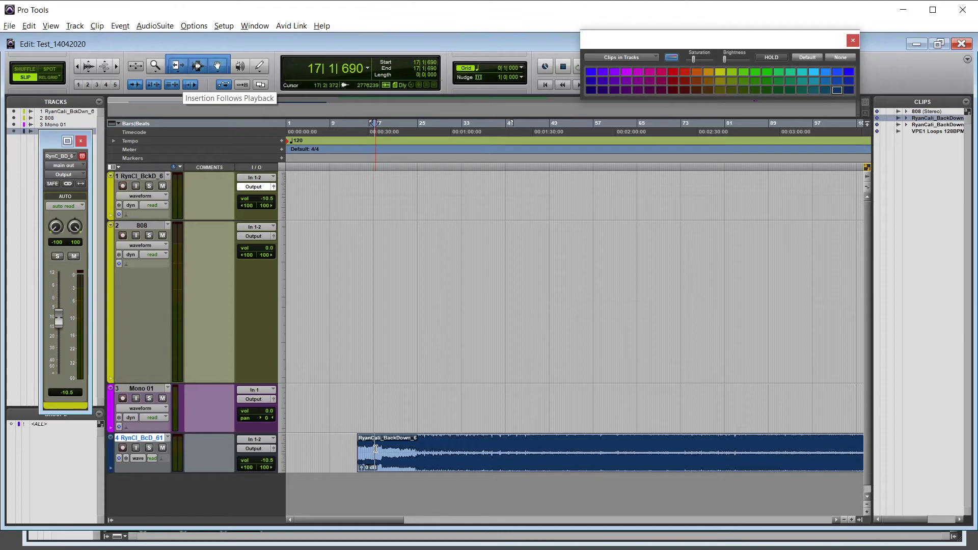
- Start and stop playback repeatedly from about bar 17 past bar 19, resuming each time from the last stopping point
key("space")
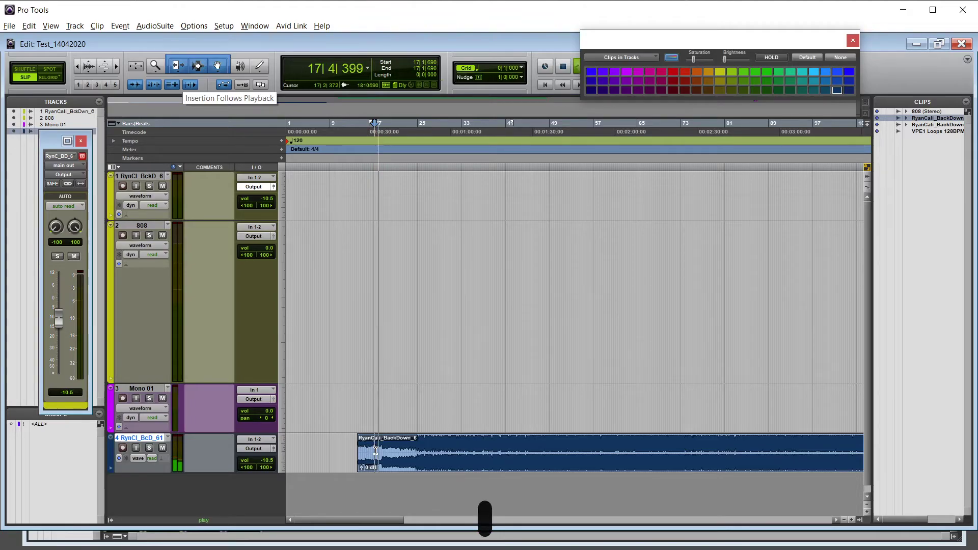
key("space")
key("space")
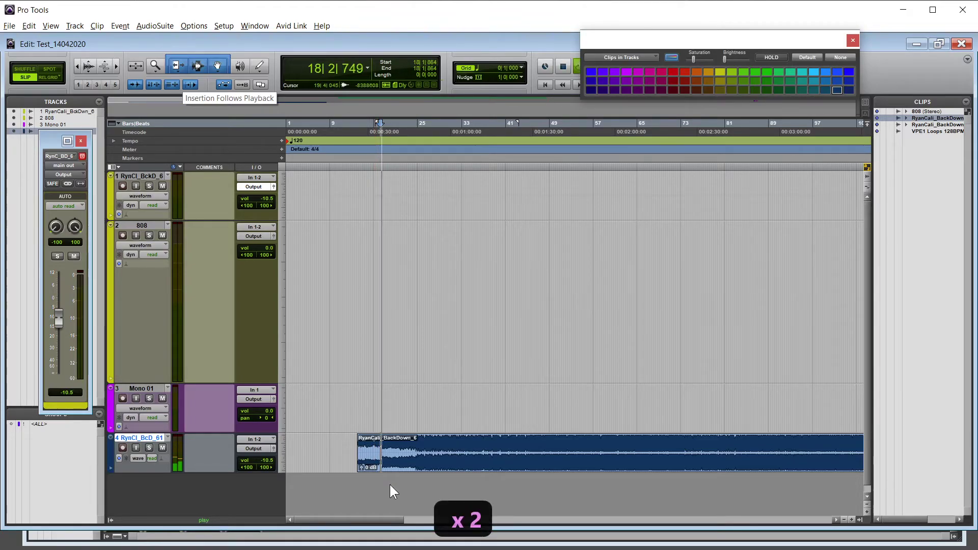
key("space")
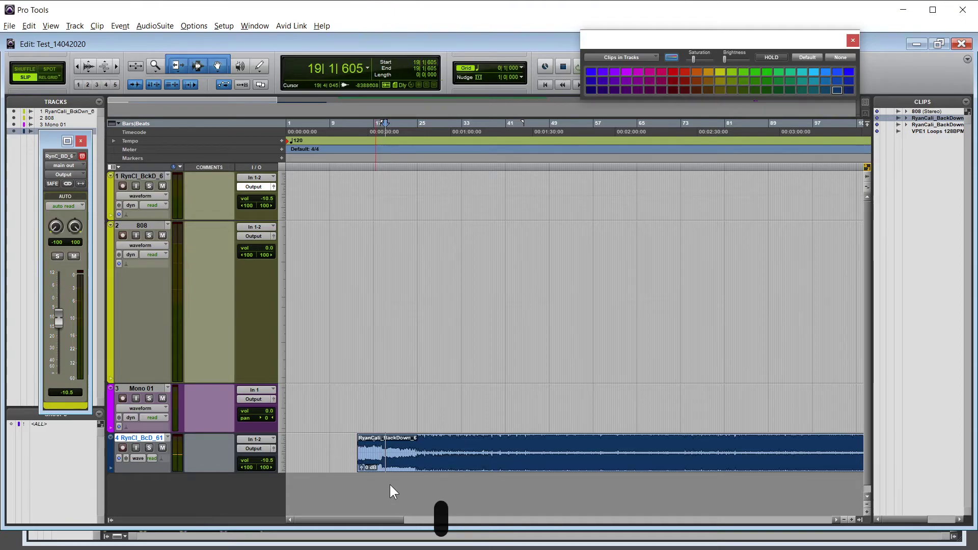
key("space")
key("space")
key("space")
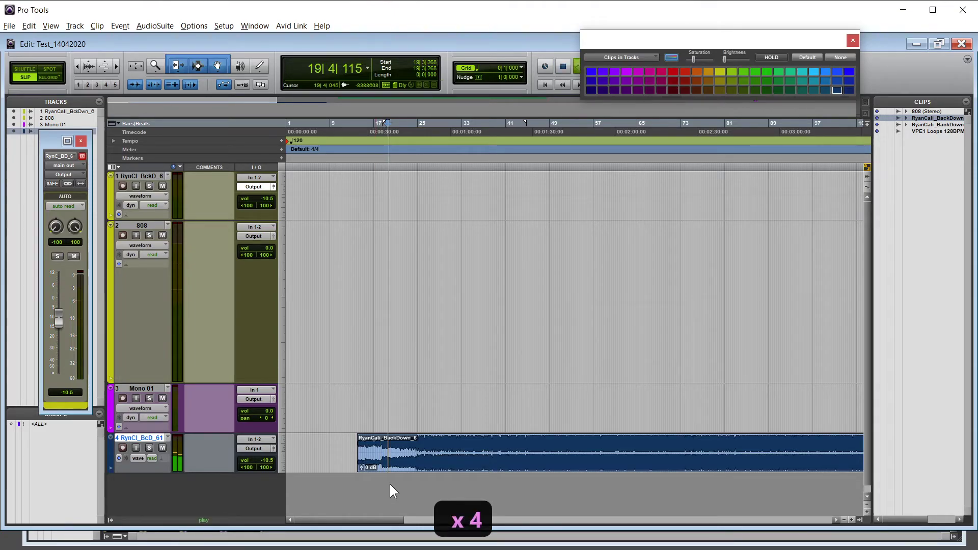
key("space")
key("space")
key("space")
- Reselect the RyanCali_BackDown_6 clip on track 4 and turn off Insertion Follows Playback
left_click(419, 465)
key("n")
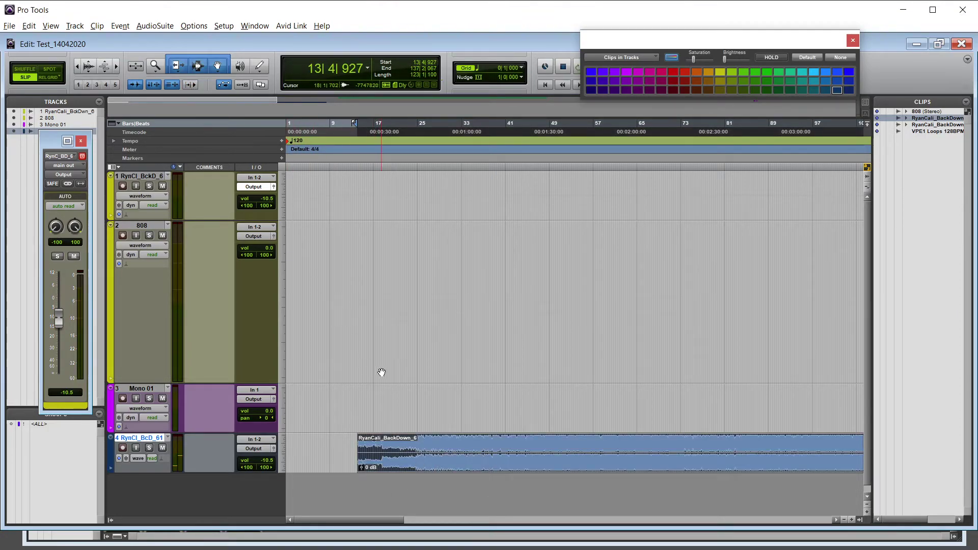
- Play the selected clip, stop, and play it again from the start of the selection
key("space")
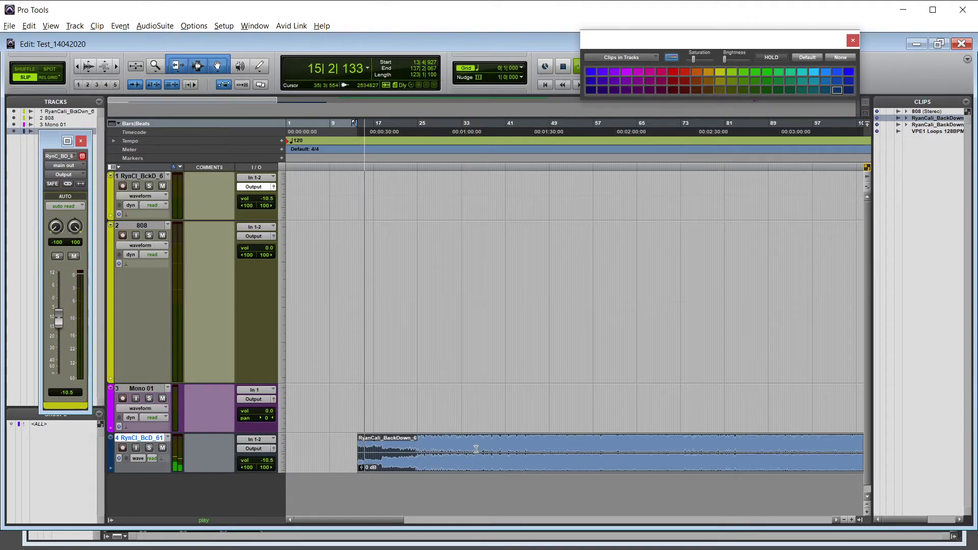
key("space")
key("space")
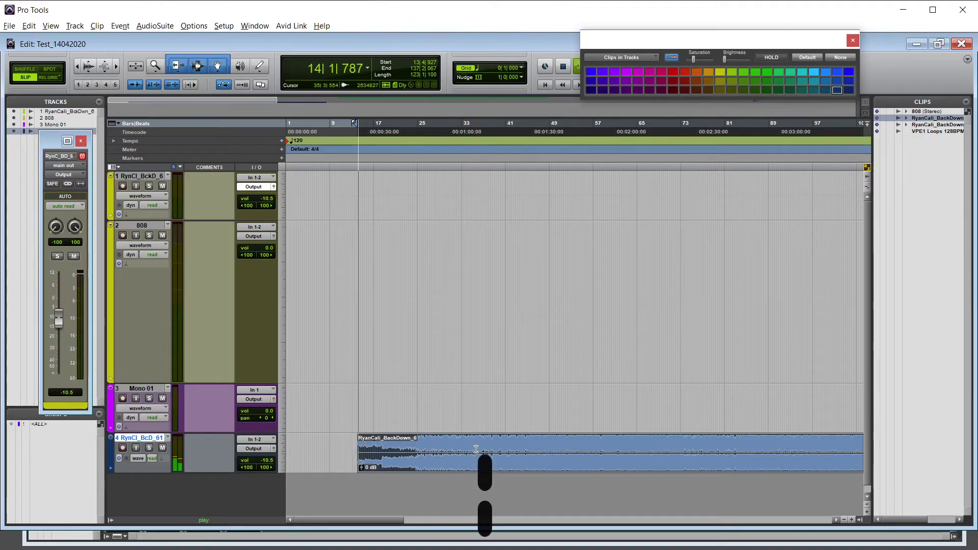
- Stop and restart playback of the selected track 4 clip repeatedly from the start of the selection, ending with playback stopped
key("space")
key("space")
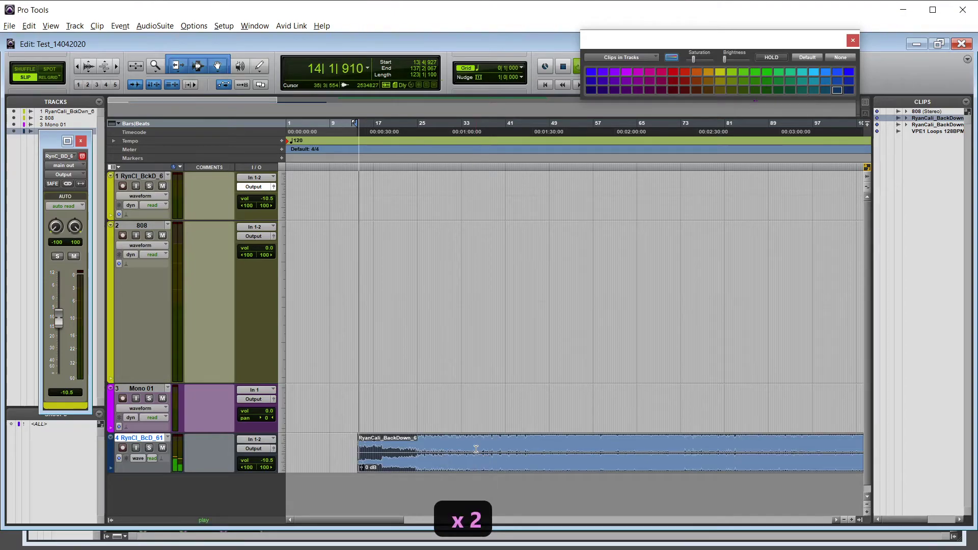
key("space")
key("space")
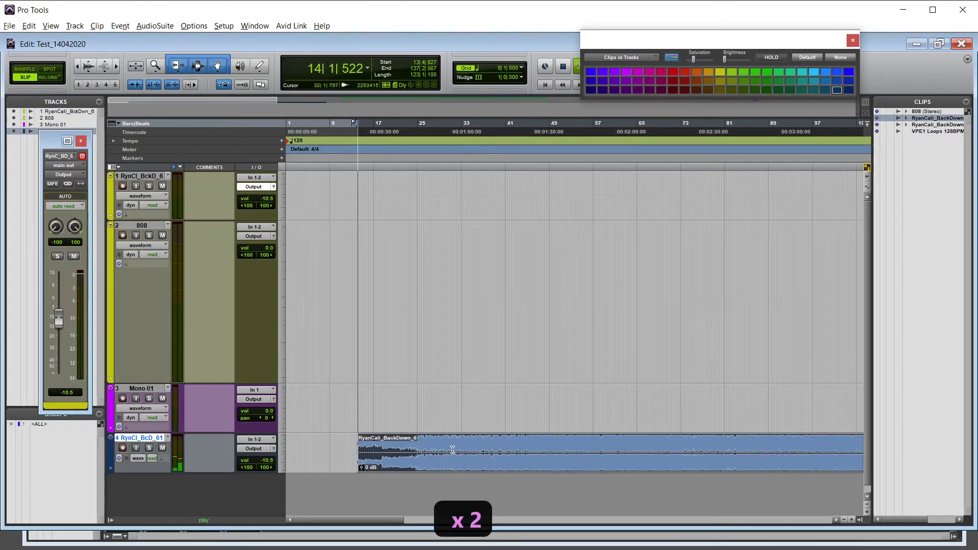
key("space")
- Place the edit insertion at about bar 24 beat 4 in the track 4 clip and play from there several times
left_click(416, 444)
key("space")
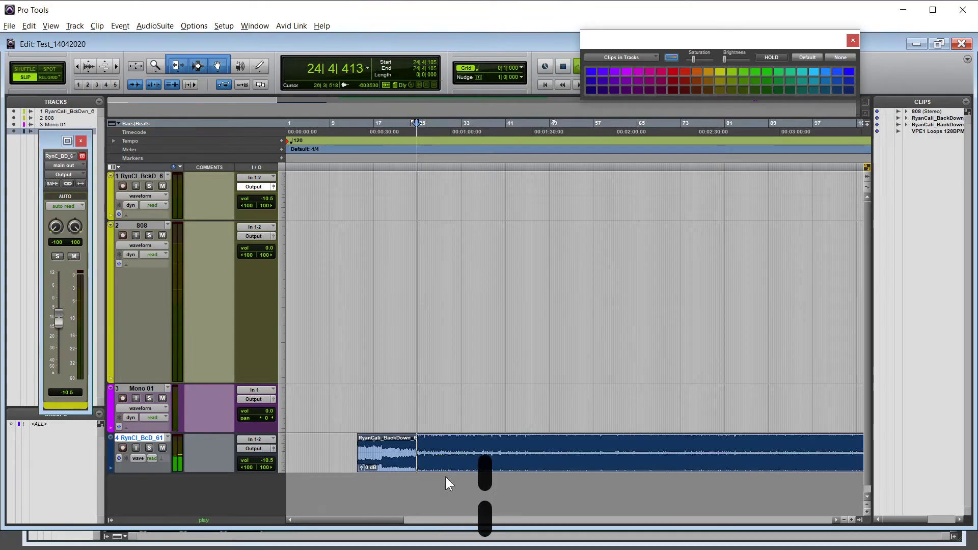
key("space")
key("space")
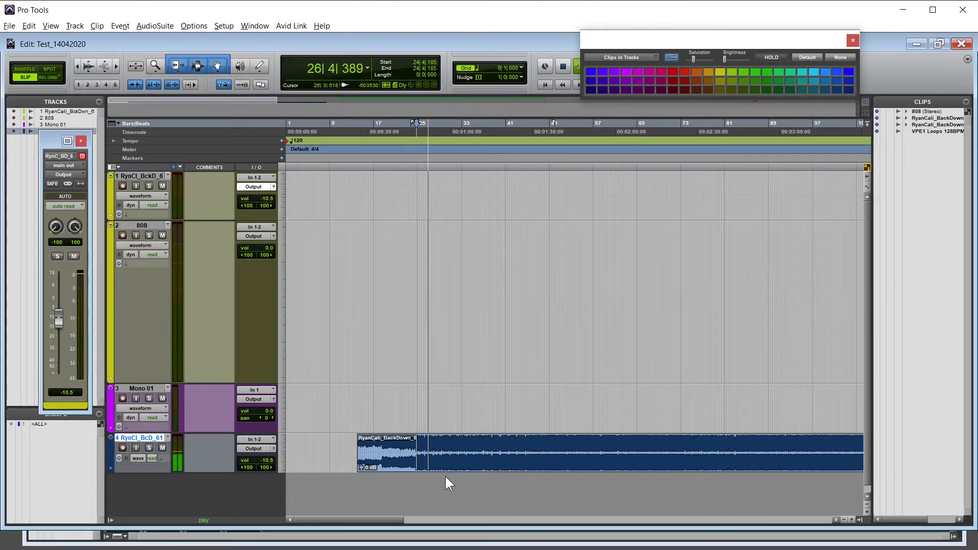
key("space")
key("space")
key("space")
key("space")
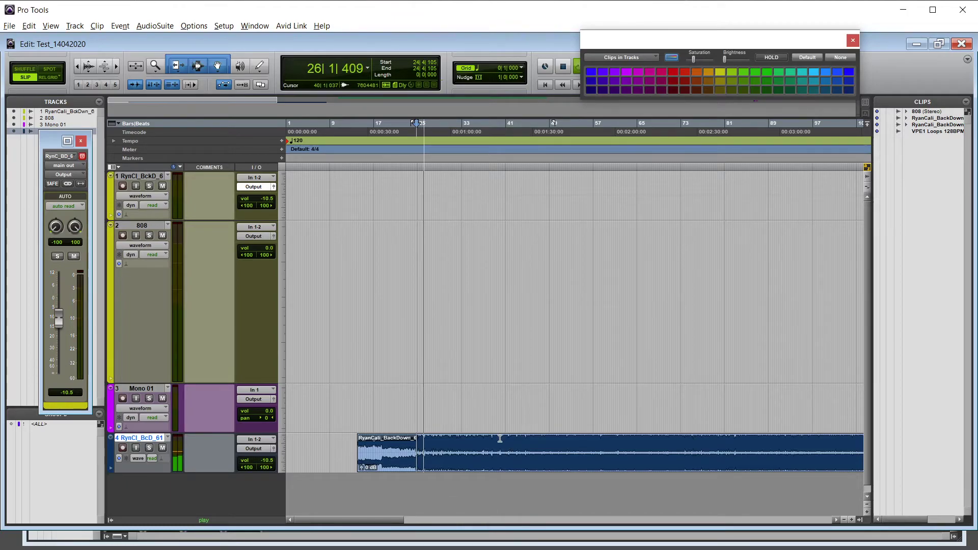
- Place the edit insertion at about bar 40 beat 4 on track 4, play from there several times, and stop
left_click(504, 439)
key("space")
key("space")
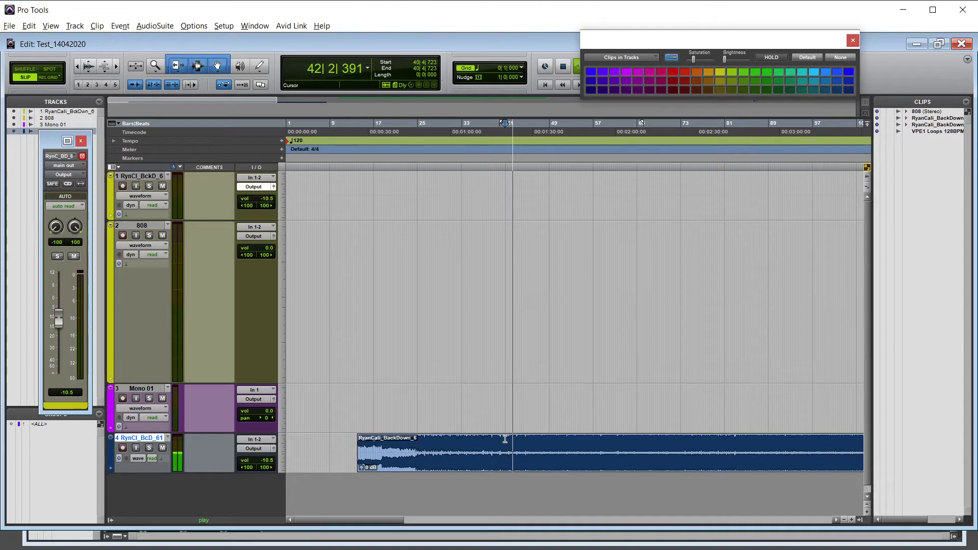
key("space")
key("space")
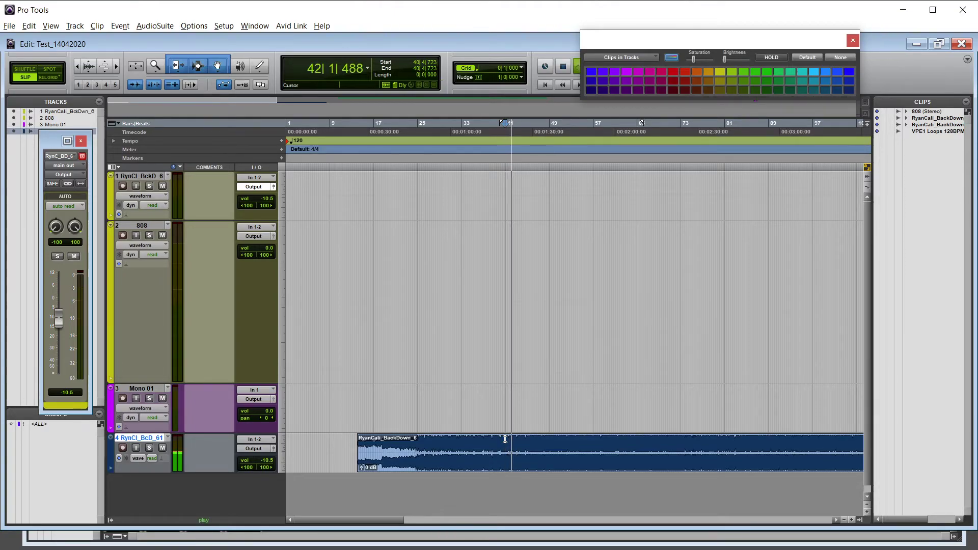
key("space")
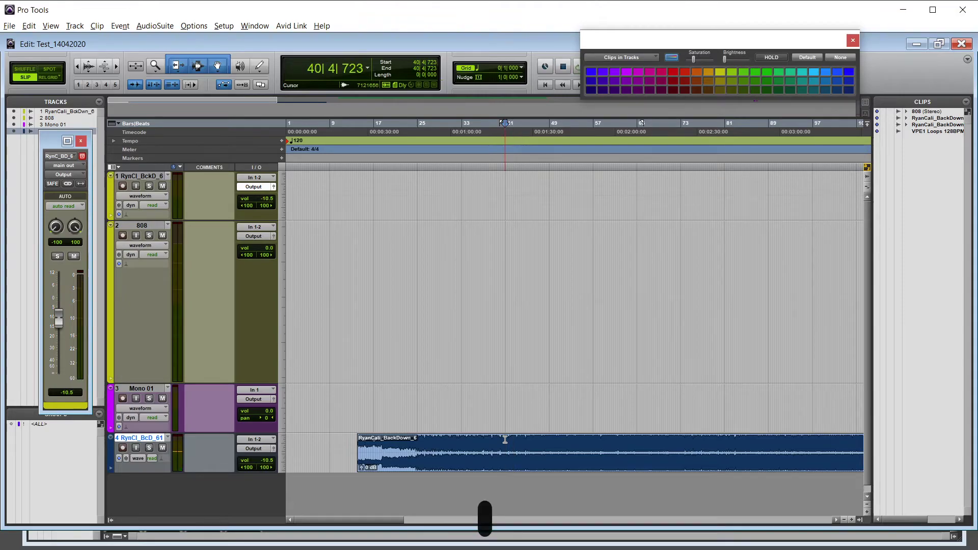
- Toggle Automation Follows Edit, leave it on, and switch on Layered Editing
left_click(222, 85)
left_click(226, 85)
left_click(152, 81)
left_click(224, 84)
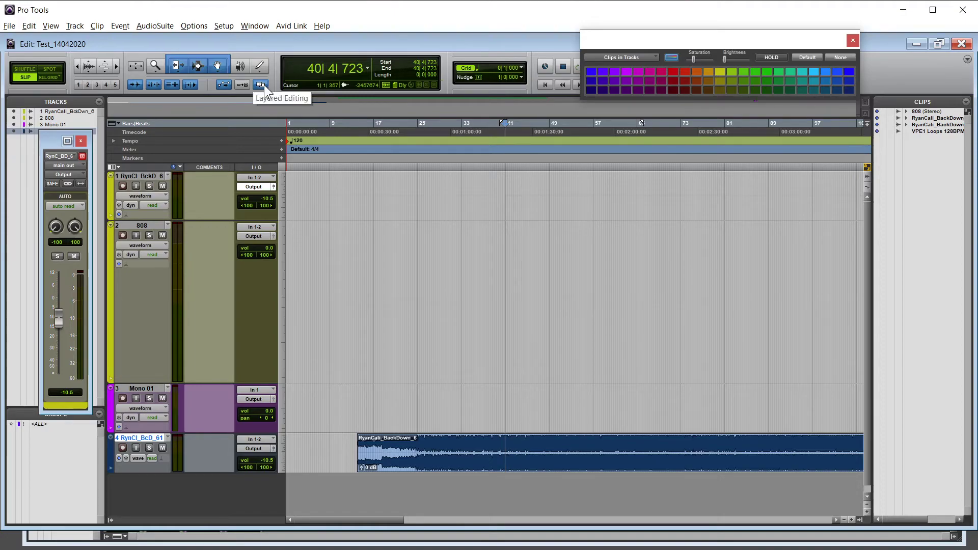
- Separate the track 4 clip at about bar 53 beat 4 and slide the second part about one bar later
left_click(576, 447)
key("b")
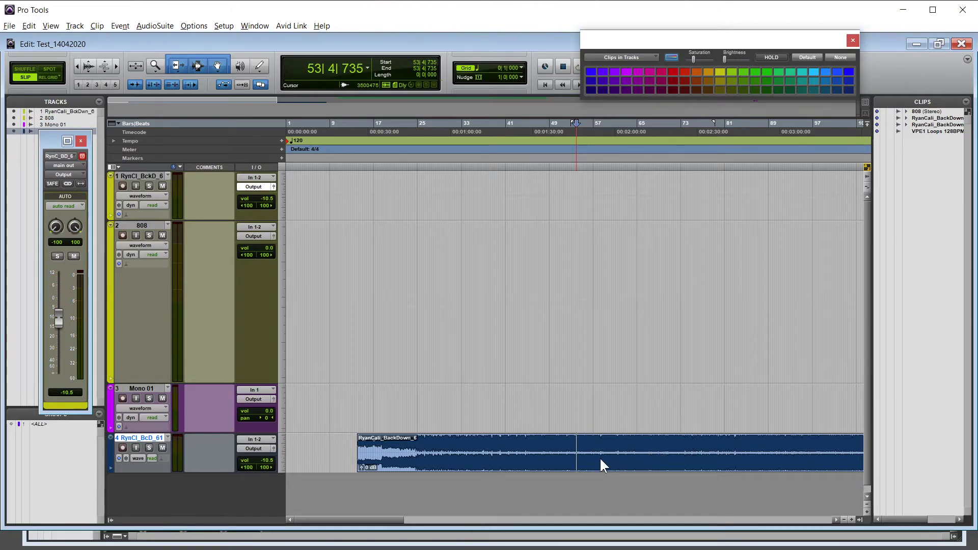
key("ctrl+e")
left_click(643, 463)
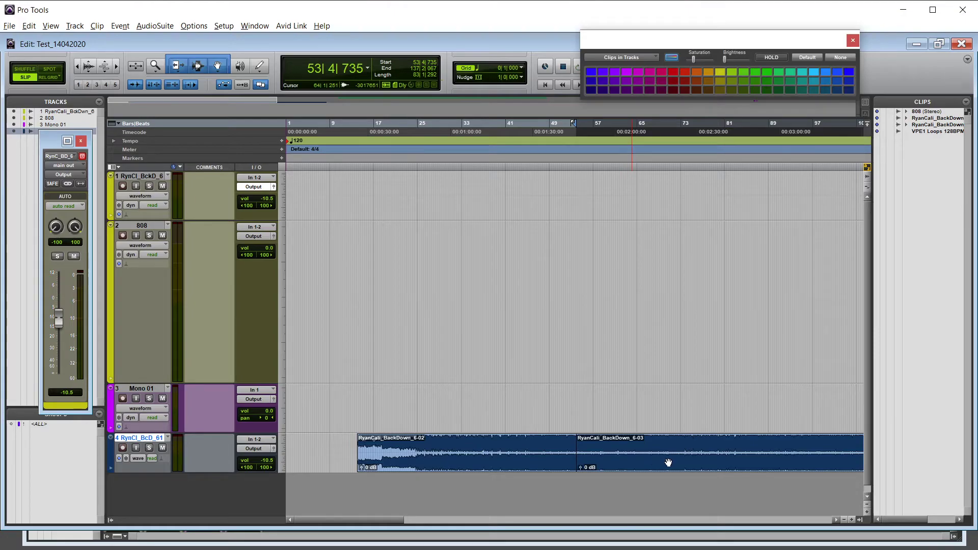
left_click_drag(670, 469, 676, 468)
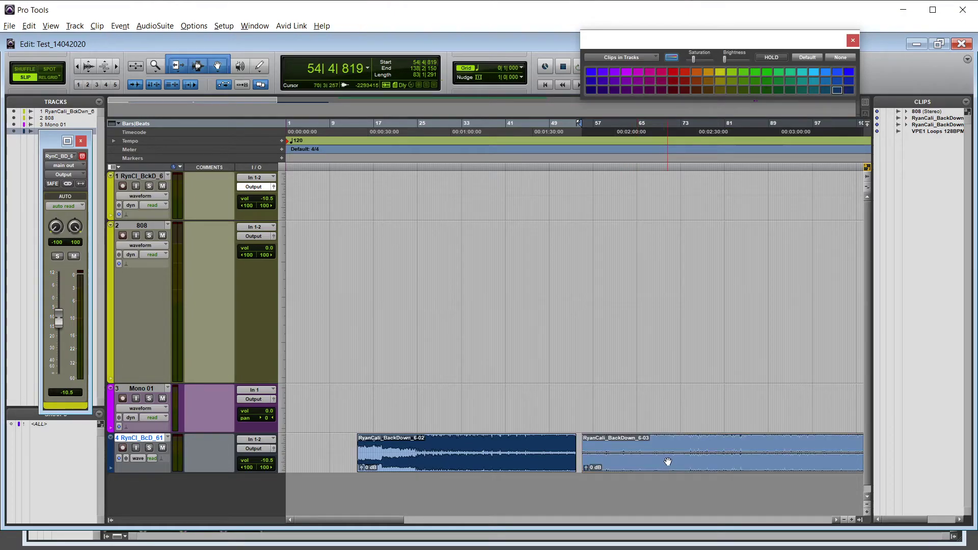
- Turn Layered Editing off and back on, and dismiss the low memory warning
left_click(263, 84)
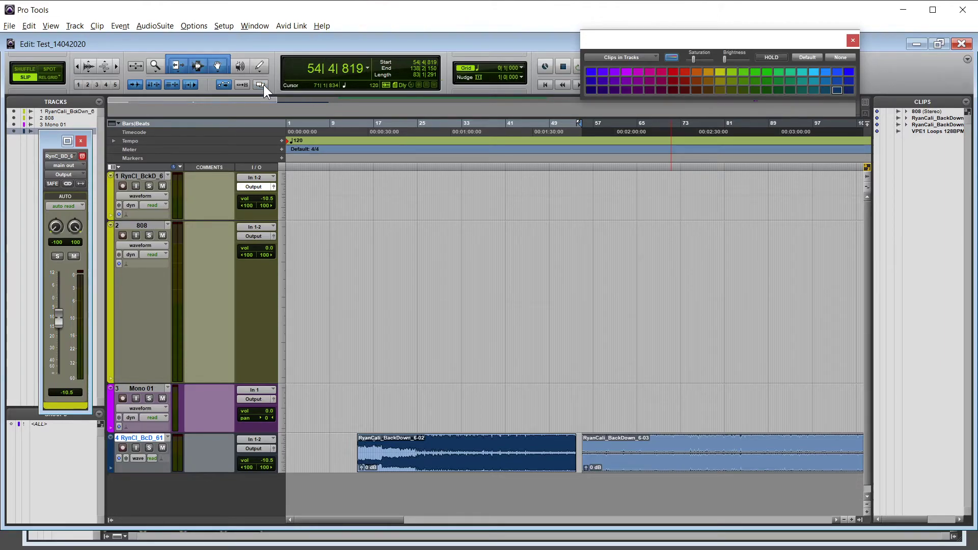
left_click(263, 85)
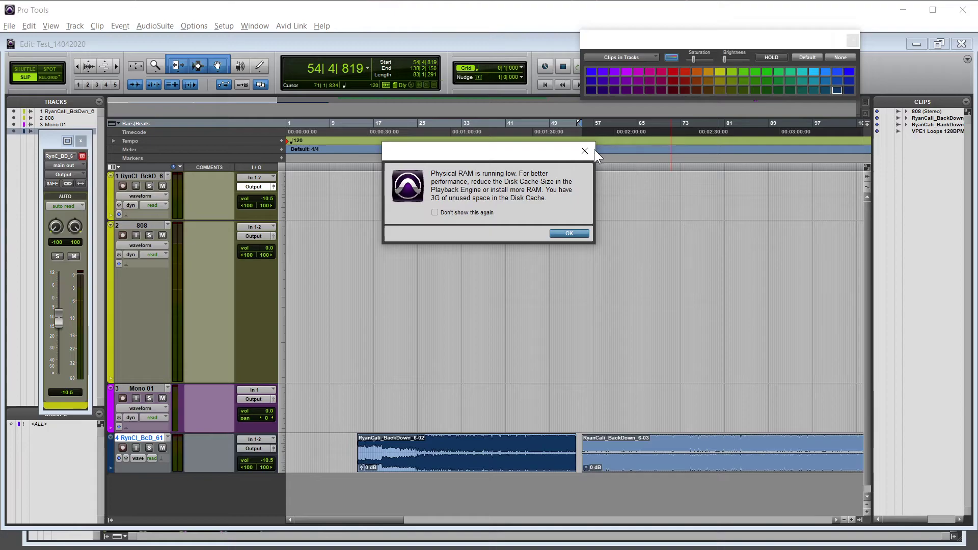
left_click(591, 150)
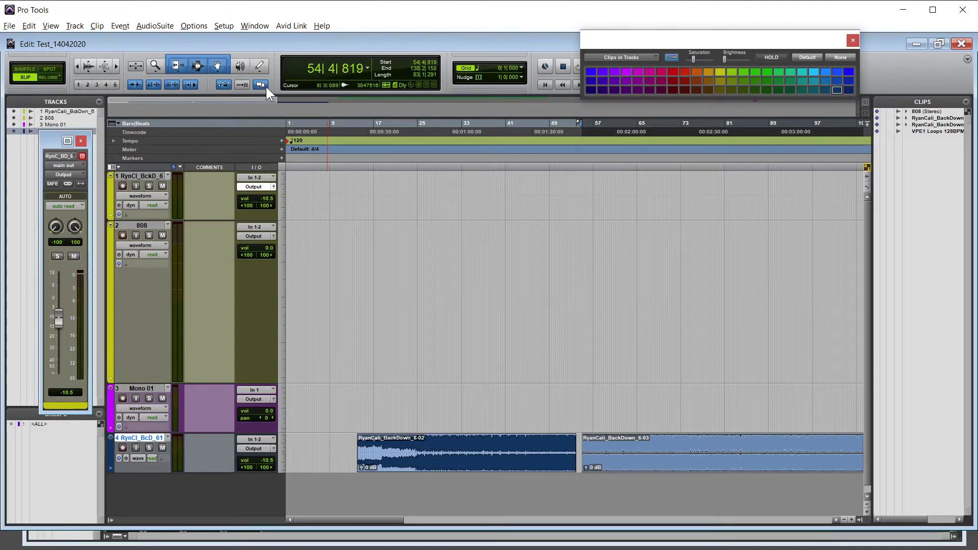
left_click(8, 26)
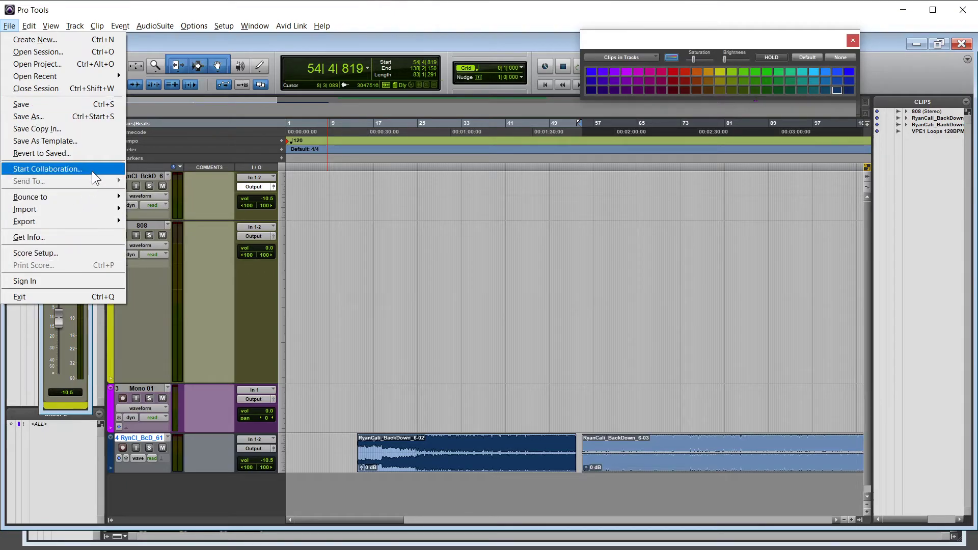
mouse_move(29, 25)
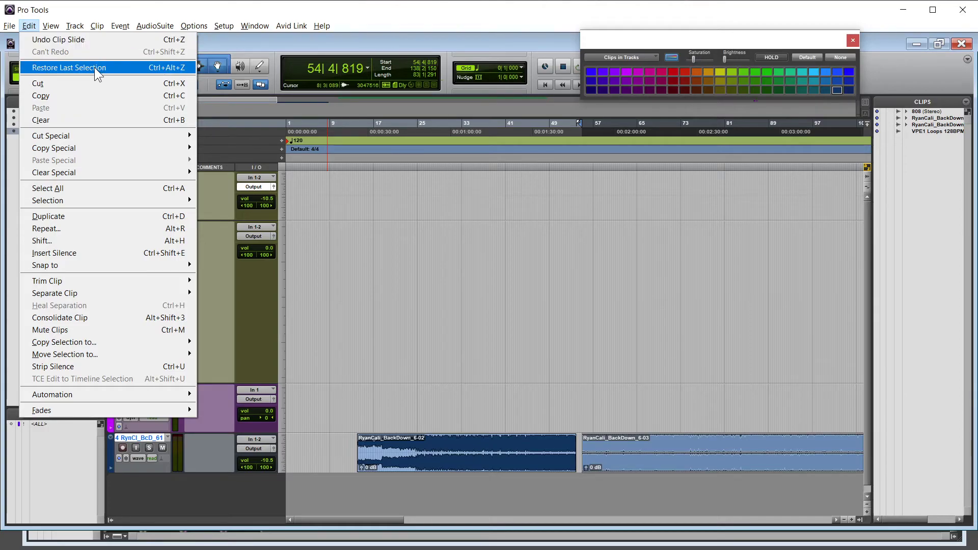
left_click(50, 24)
left_click(254, 25)
mouse_move(387, 40)
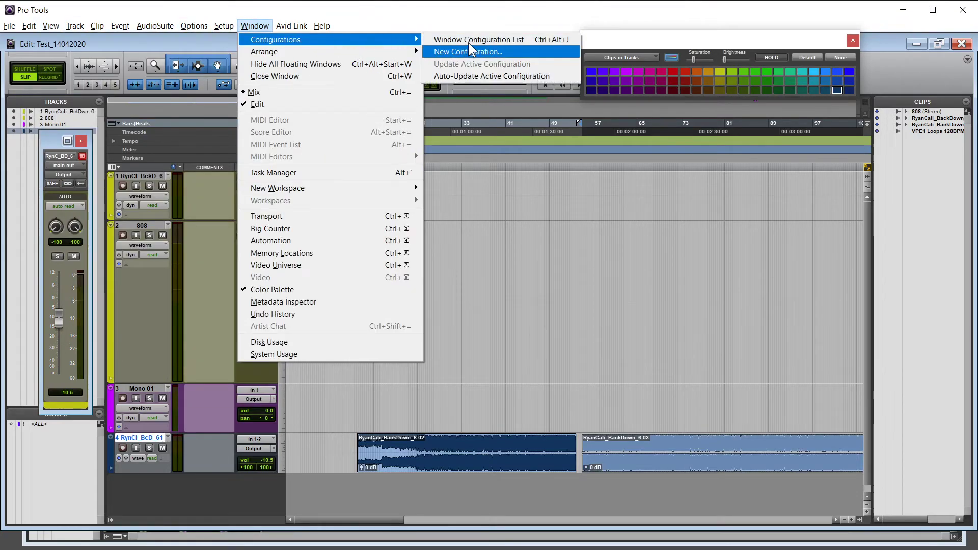
left_click(166, 39)
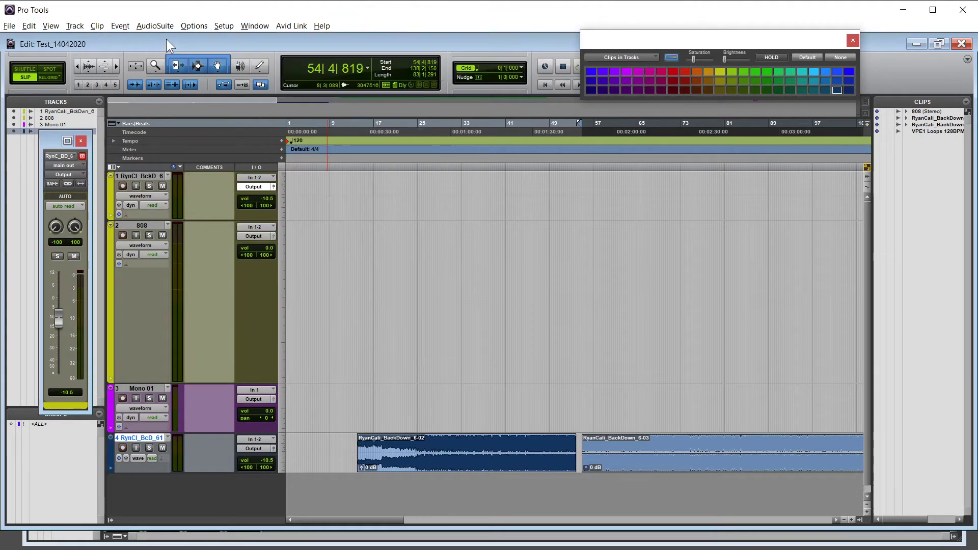
left_click(259, 84)
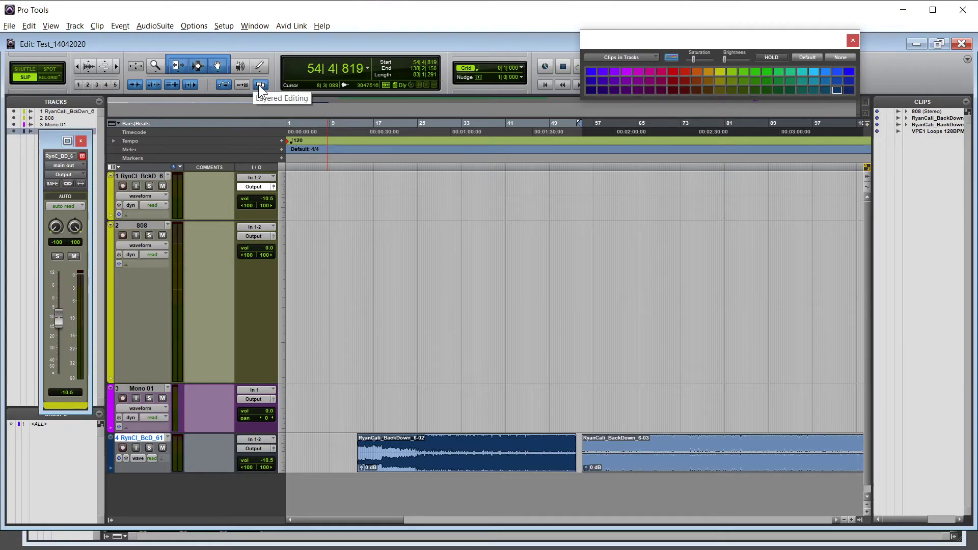
- Show and hide track 4's volume automation lane, and set the track's target playlist to RyanCali_BackDown_6.dup1
left_click(110, 466)
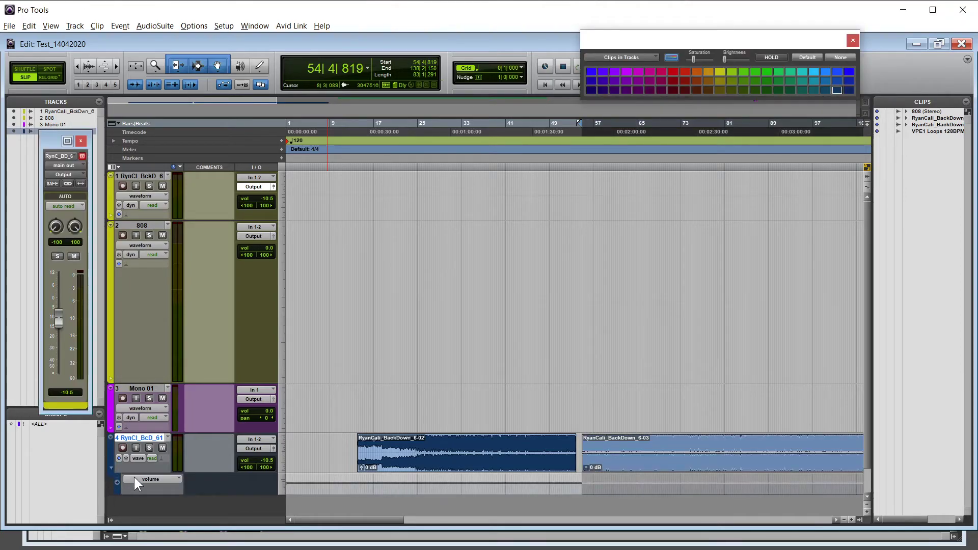
left_click(109, 466)
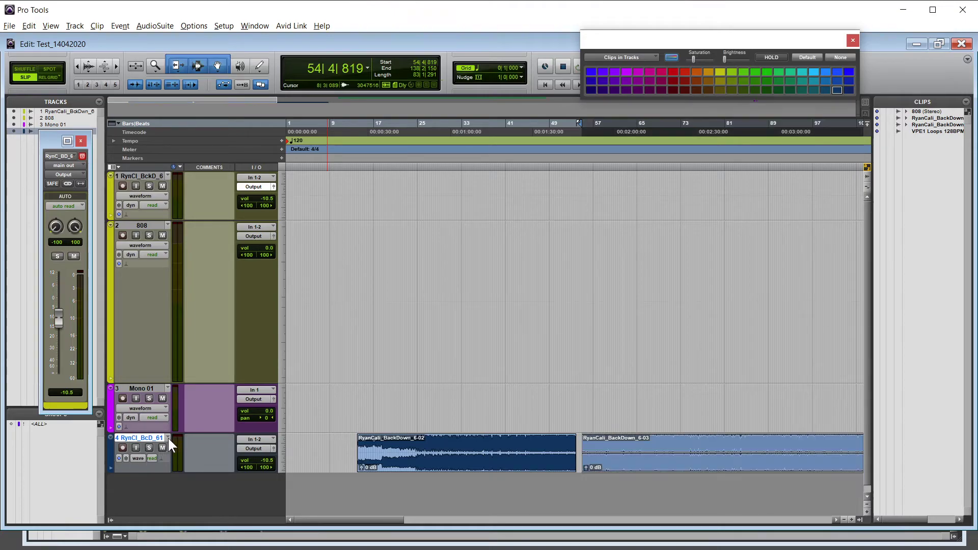
left_click(168, 438)
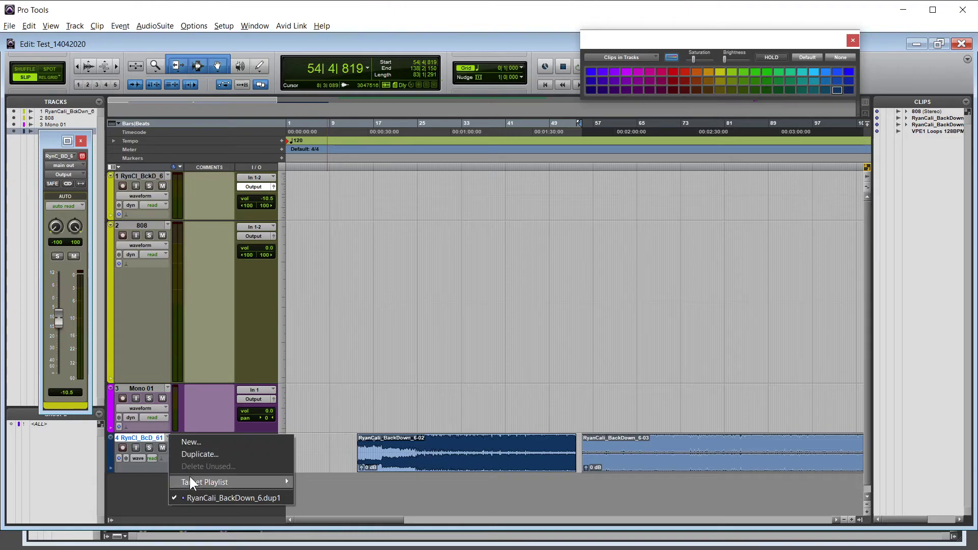
mouse_move(190, 478)
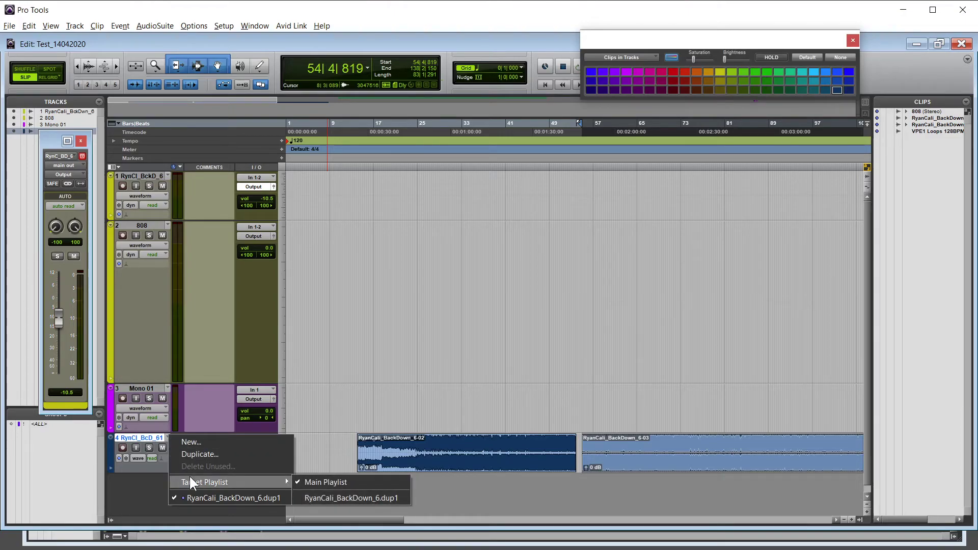
left_click(375, 497)
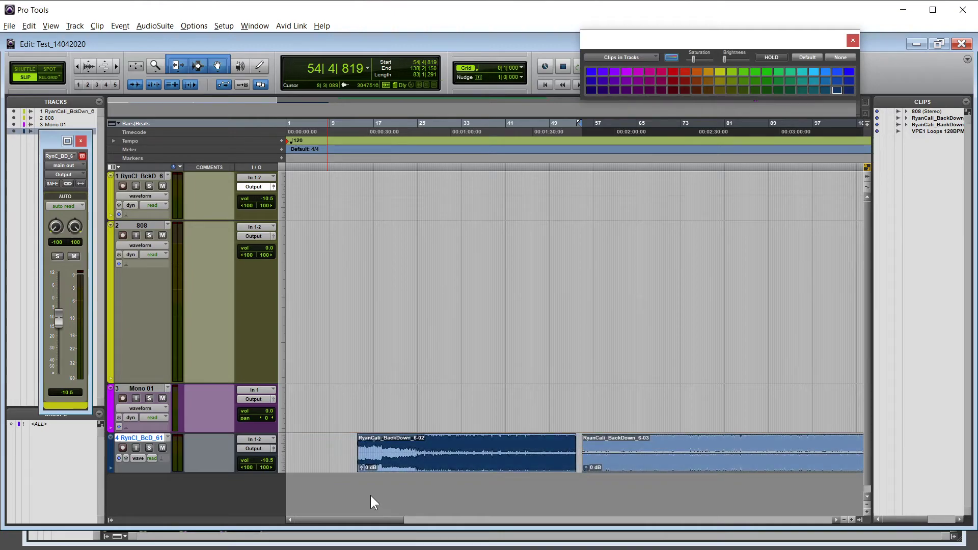
left_click(168, 436)
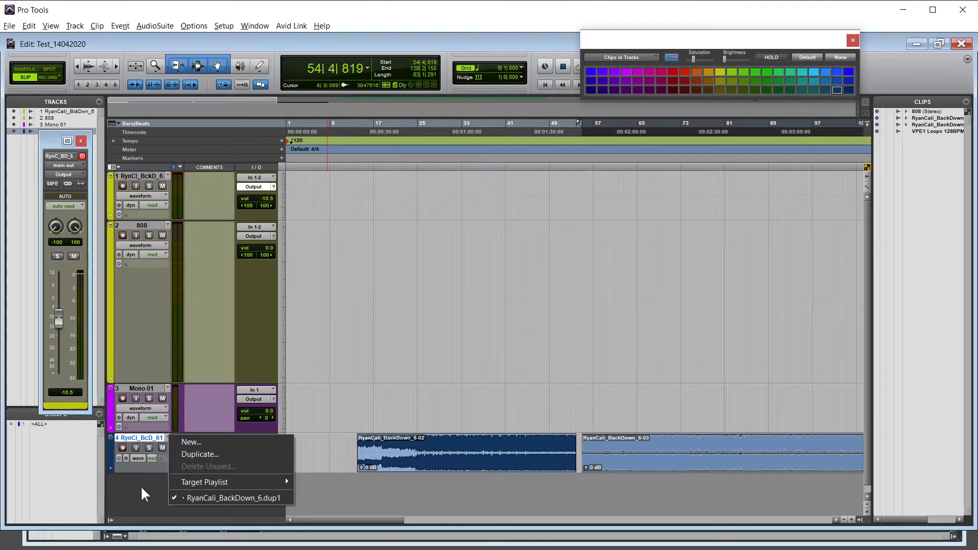
left_click(139, 468)
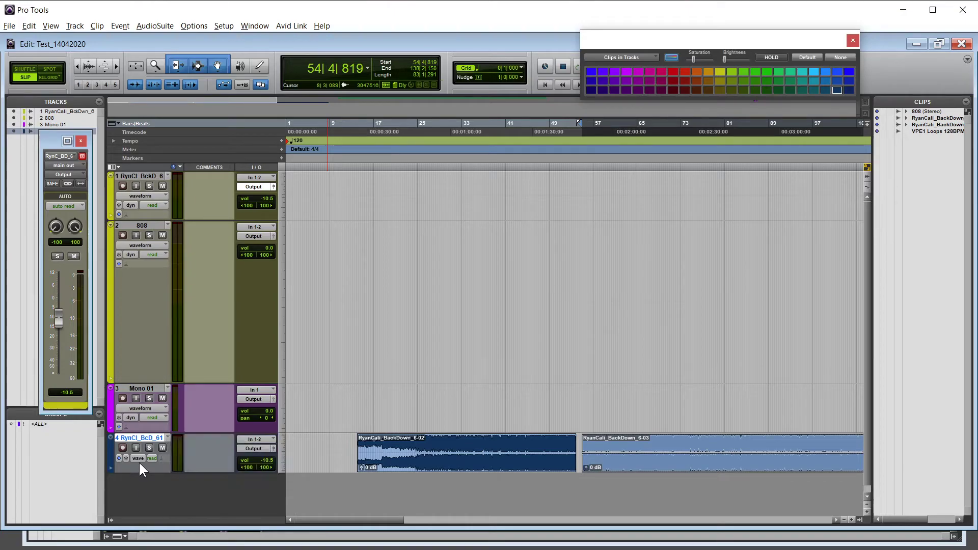
- Switch track 4 to playlists view and set its target playlist to Main Playlist
left_click(139, 457)
left_click(150, 493)
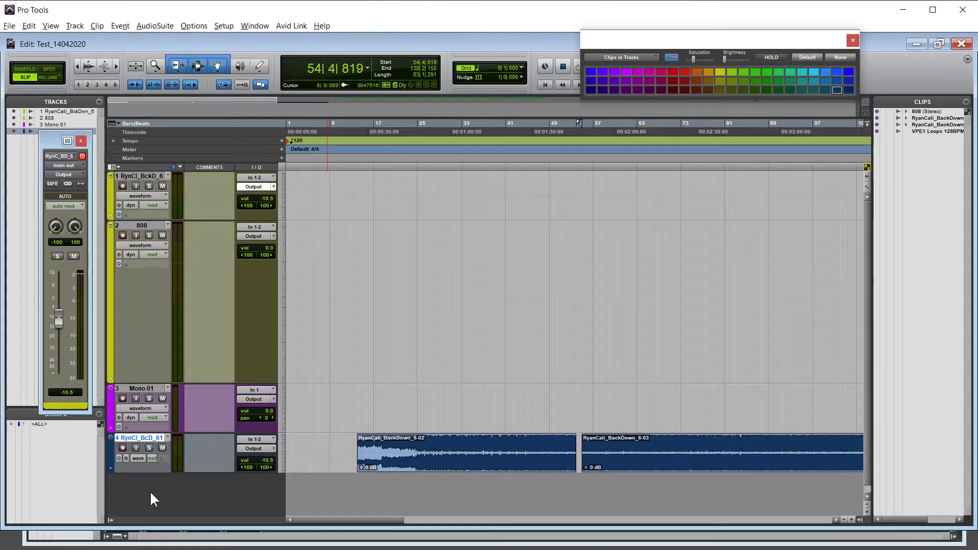
left_click(167, 438)
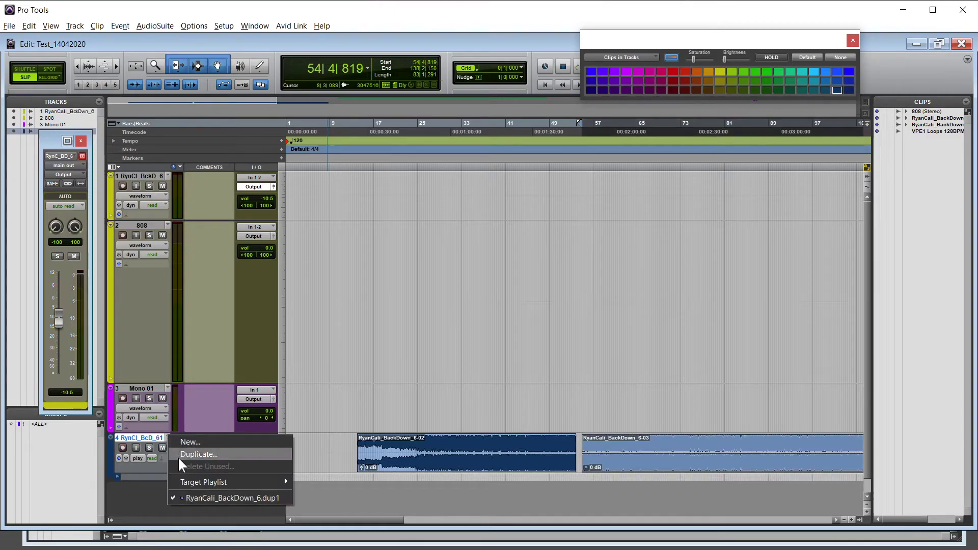
mouse_move(181, 479)
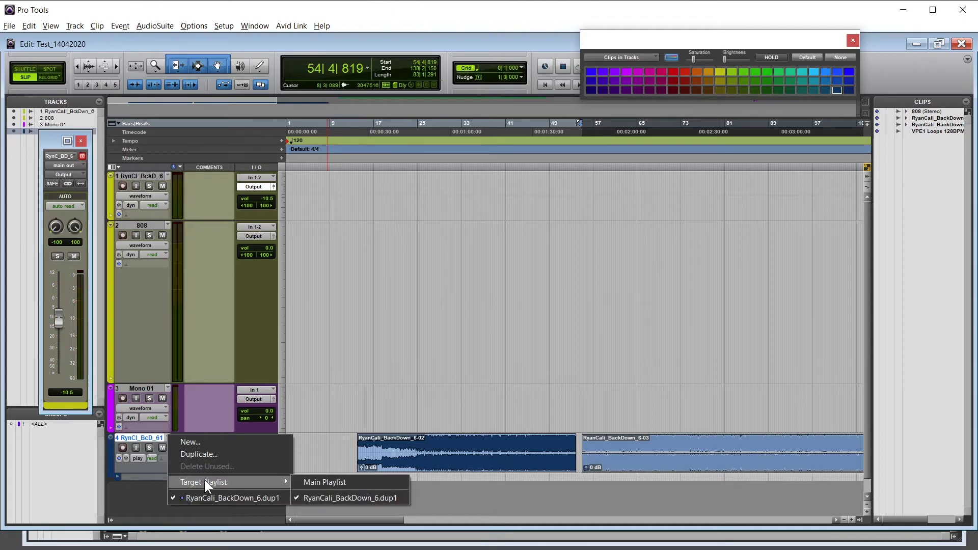
left_click(312, 481)
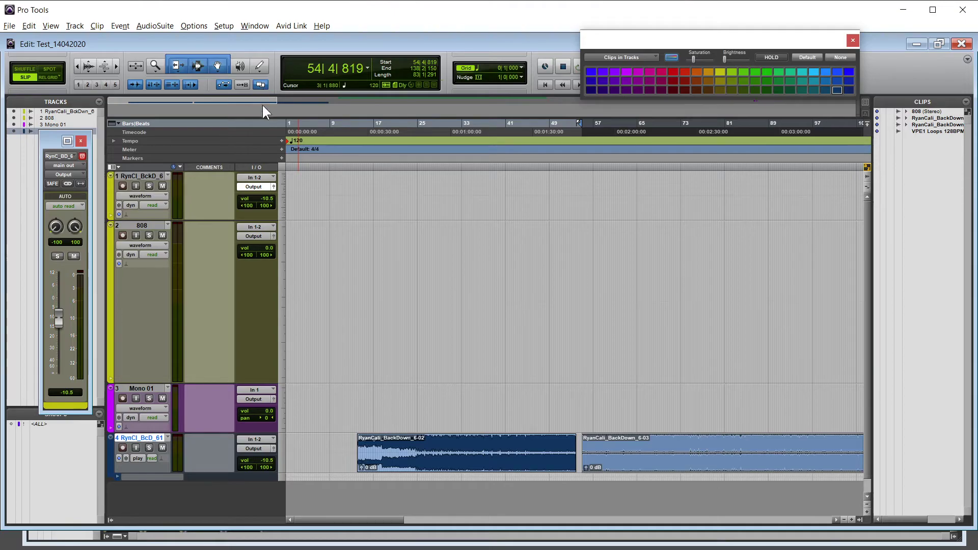
- Reposition the Edit window and move the floating colour palette below the transport controls
left_click(284, 27)
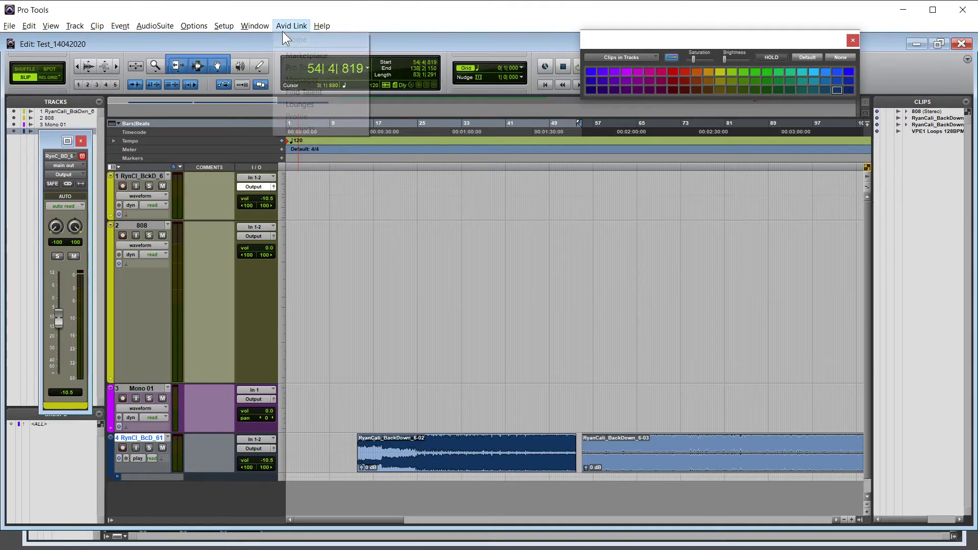
double_click(241, 41)
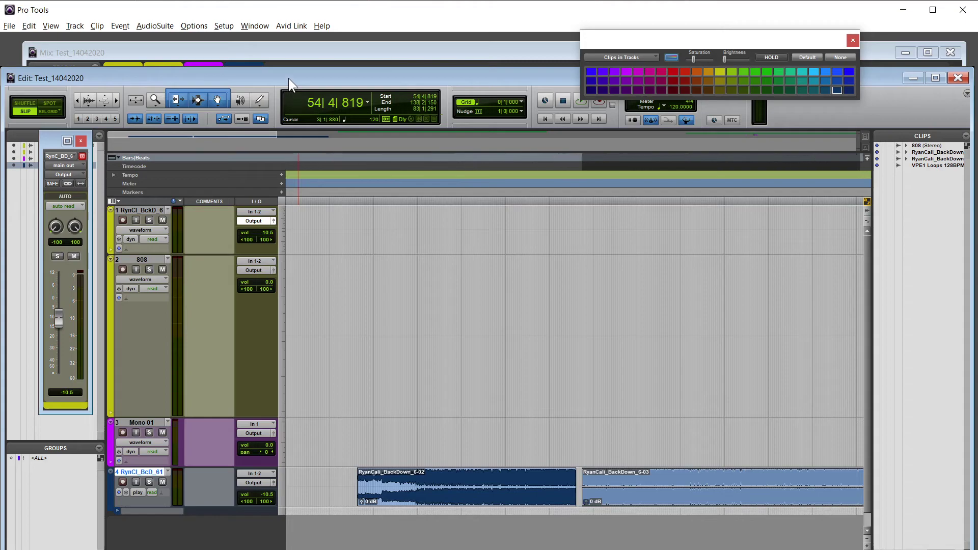
double_click(258, 72)
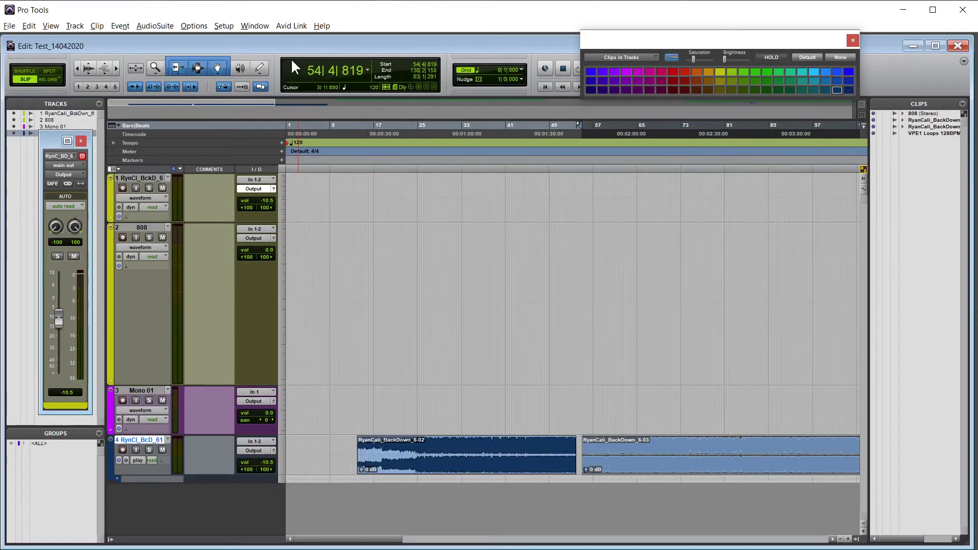
left_click_drag(637, 42, 726, 137)
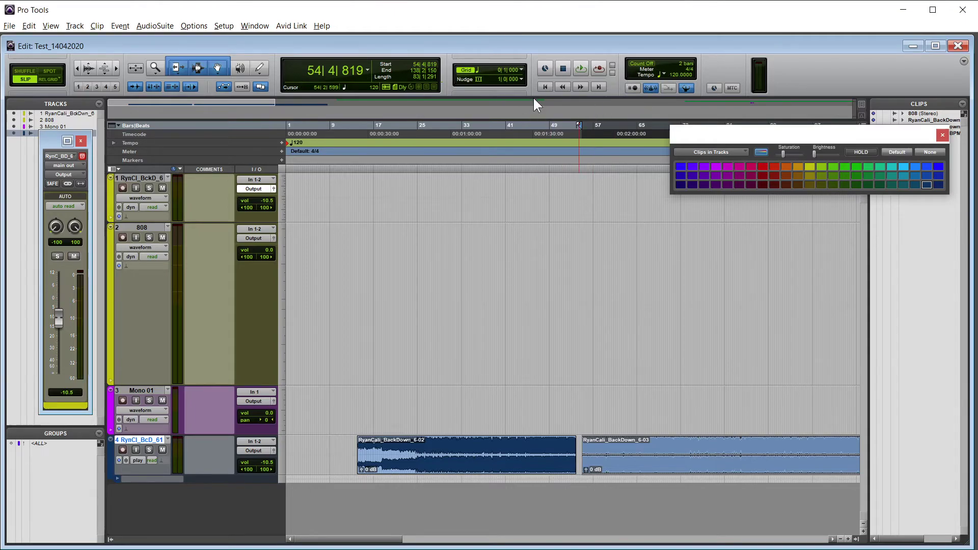
- Place the edit cursor at 32|3|661 in track 4's first clip and play a short stretch at normal speed
right_click(581, 71)
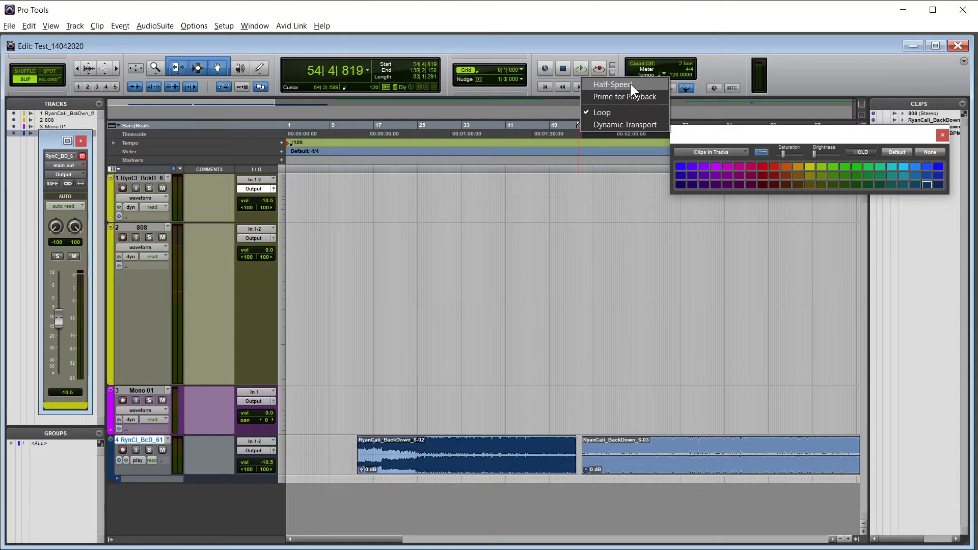
left_click(460, 447)
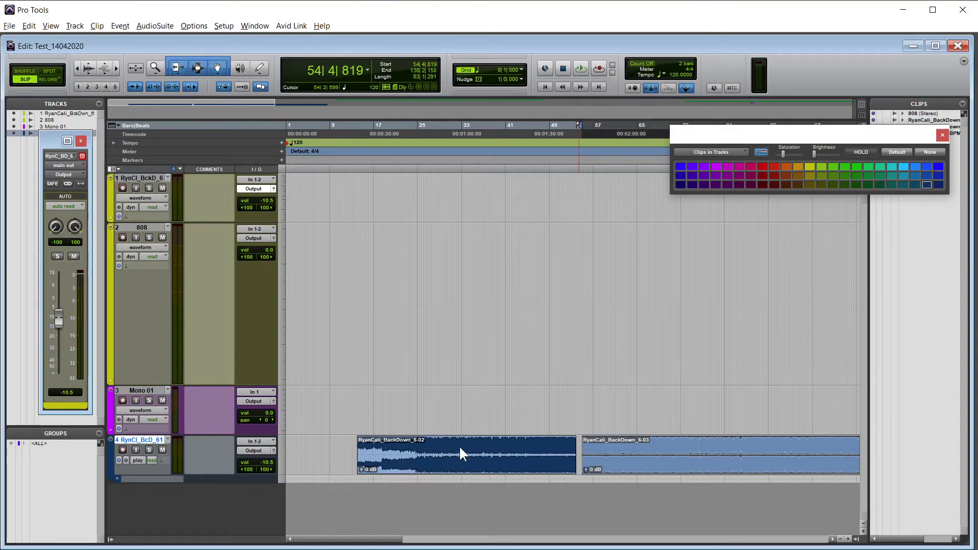
left_click(460, 445)
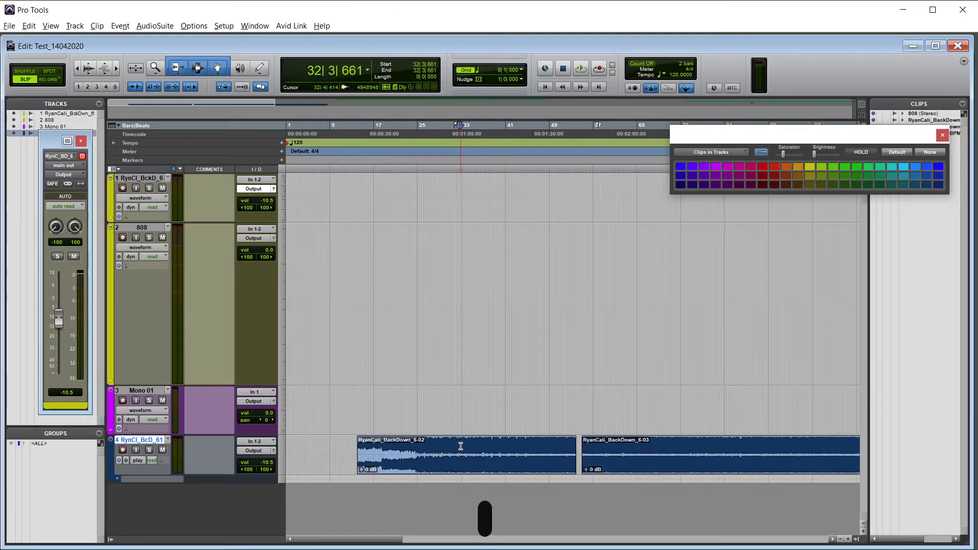
key("space")
left_click(586, 68)
- Play track 4 on from the stopped position at half speed, and repeat the half-speed playback once
right_click(584, 66)
left_click(599, 82)
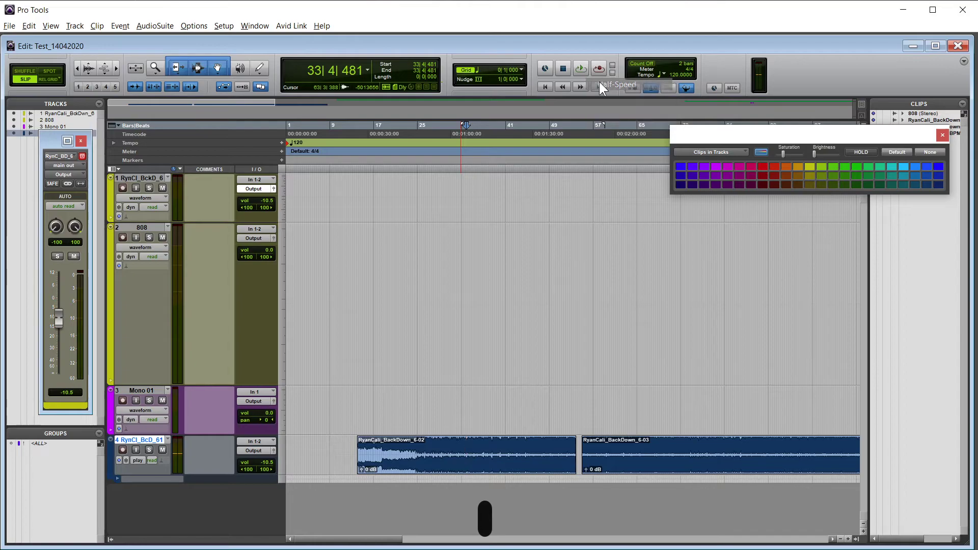
key("space")
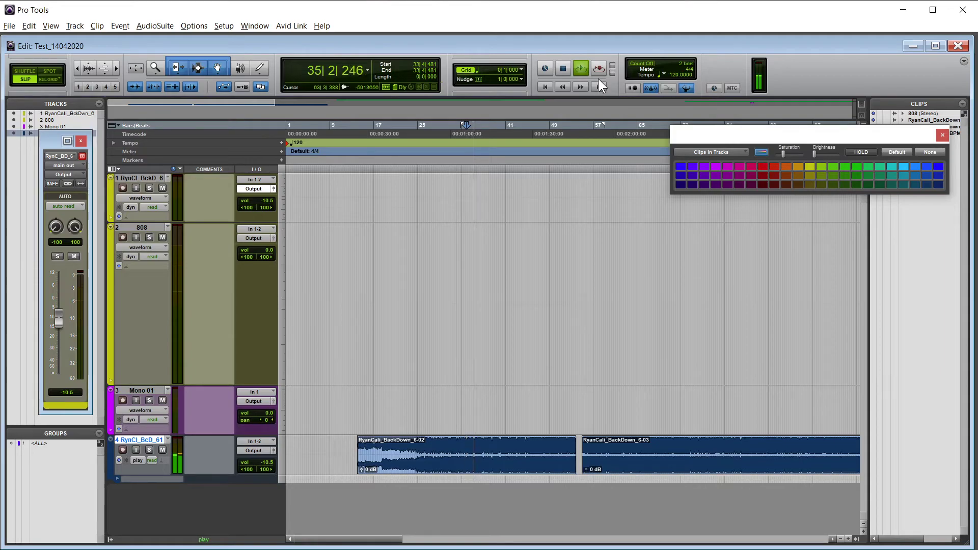
key("space")
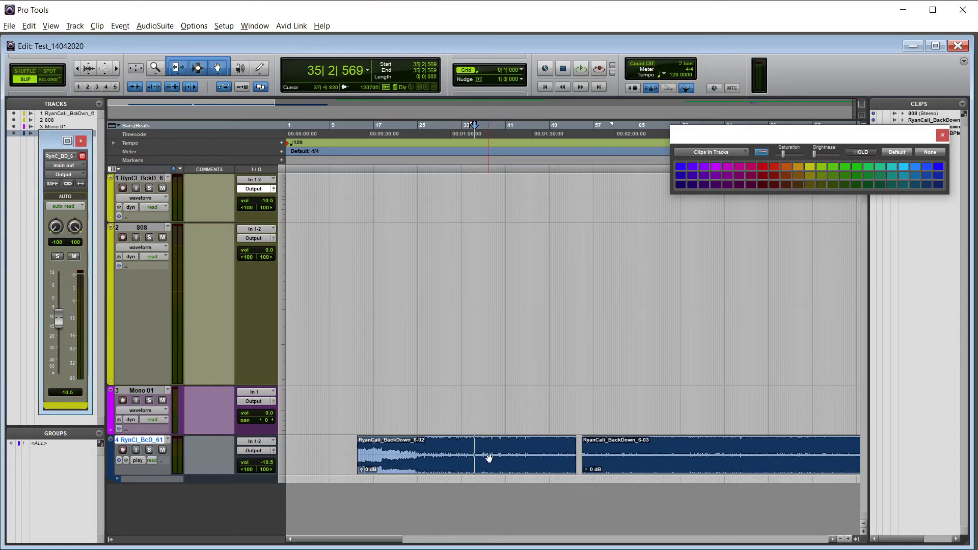
left_click(587, 72, "shift")
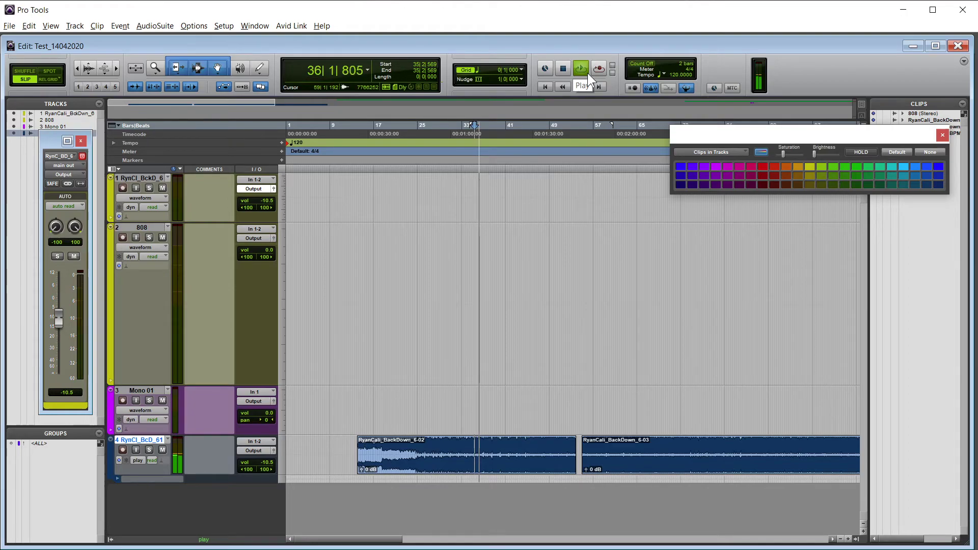
key("space")
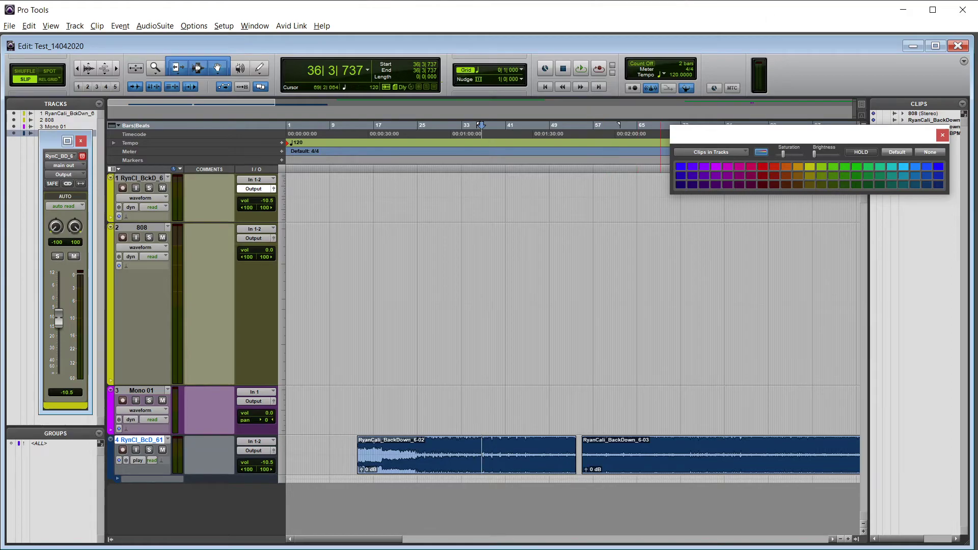
- Nudge the Edit window upward, prime the session for playback, and play and stop a short stretch
right_click(579, 85)
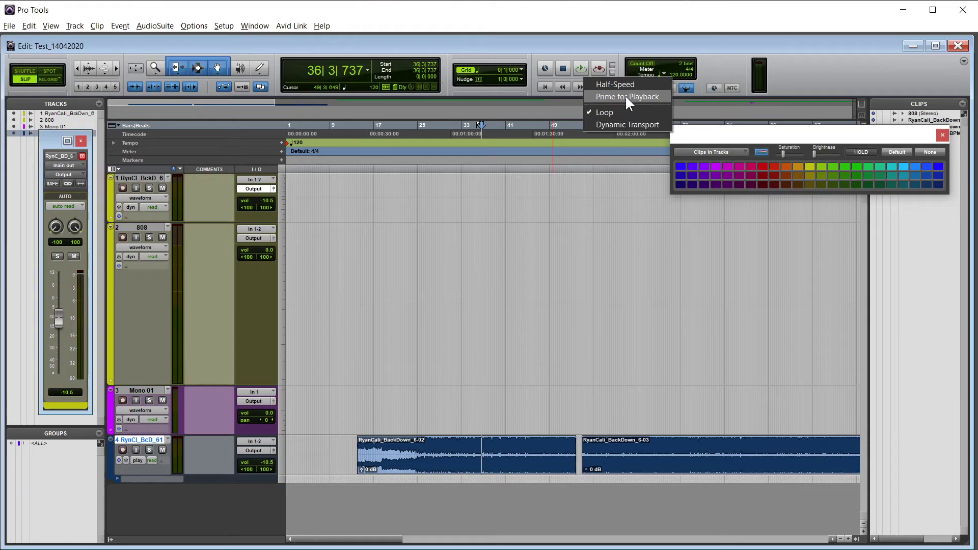
left_click(527, 36)
left_click_drag(529, 34, 527, 33)
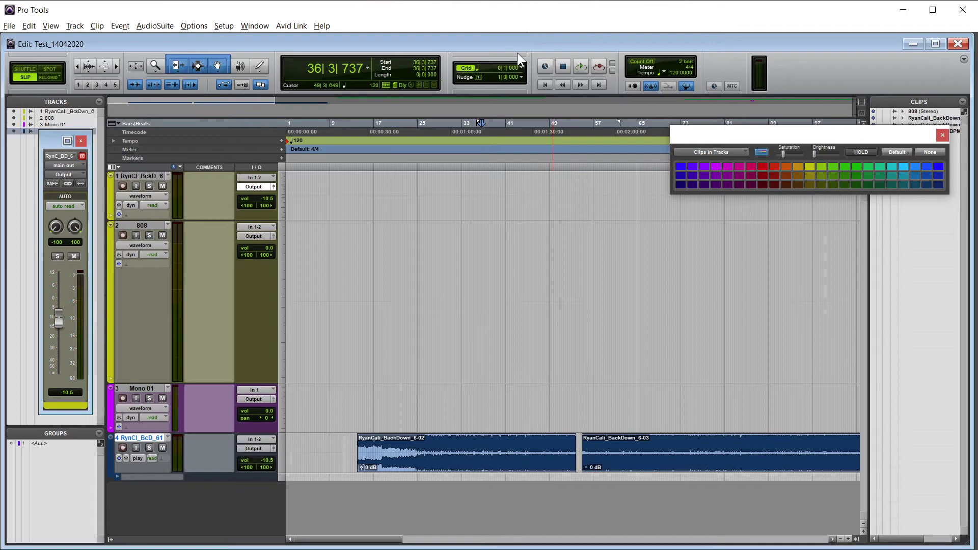
right_click(577, 66)
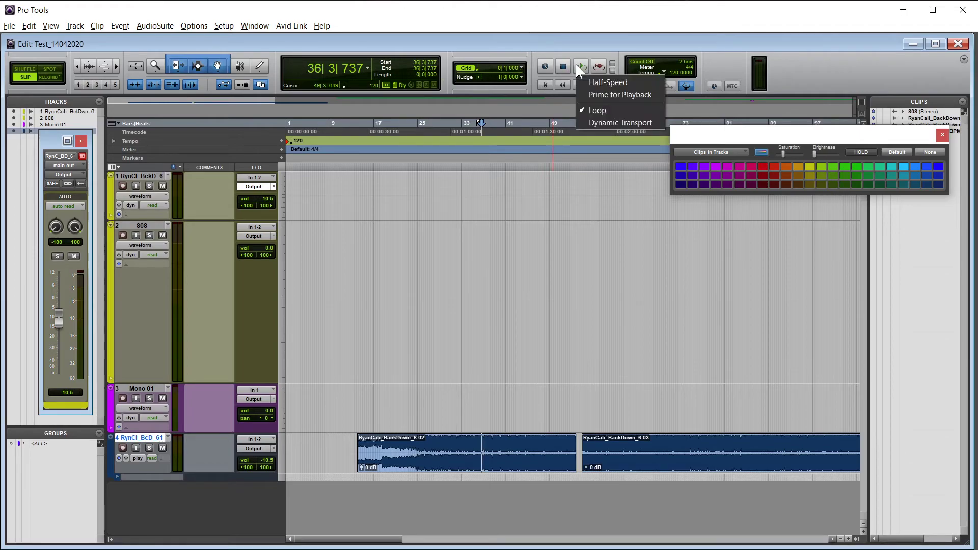
left_click(626, 94)
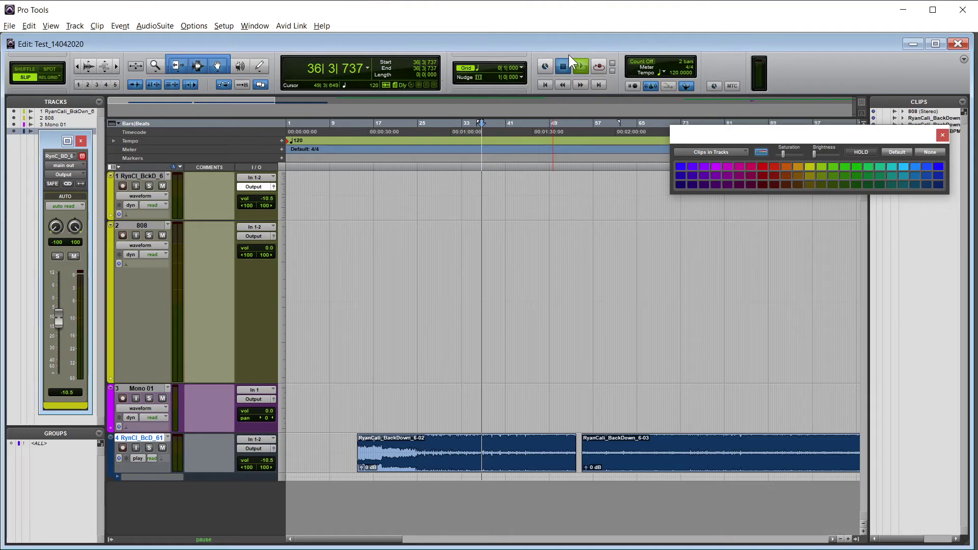
left_click(581, 61, "super")
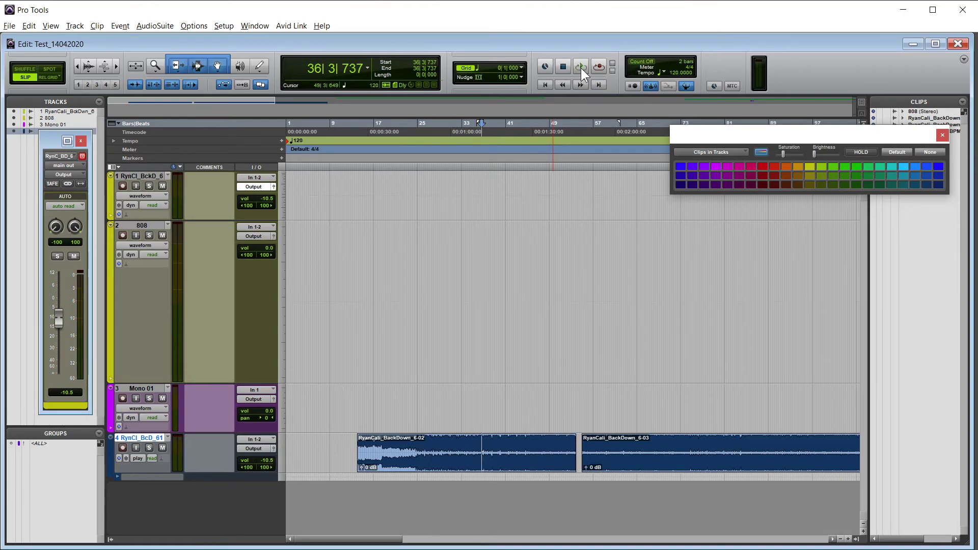
left_click(581, 68)
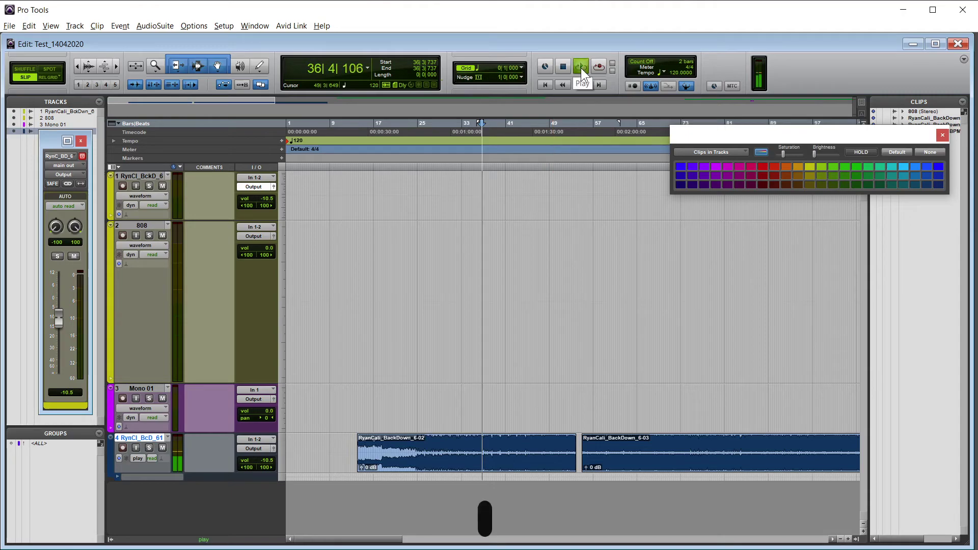
left_click(581, 68)
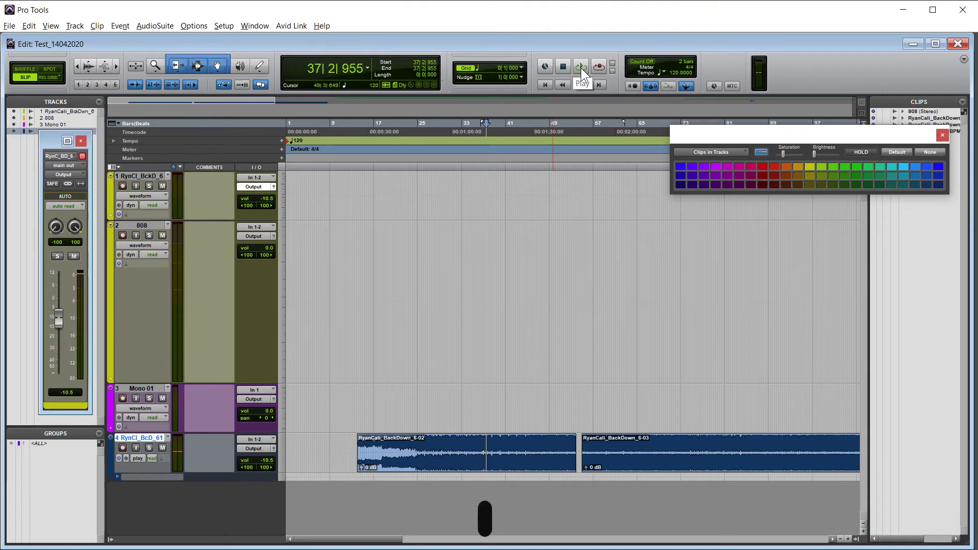
- Prime the session for playback twice more from bar 37, playing and stopping briefly, and review the other playback modes
right_click(581, 68)
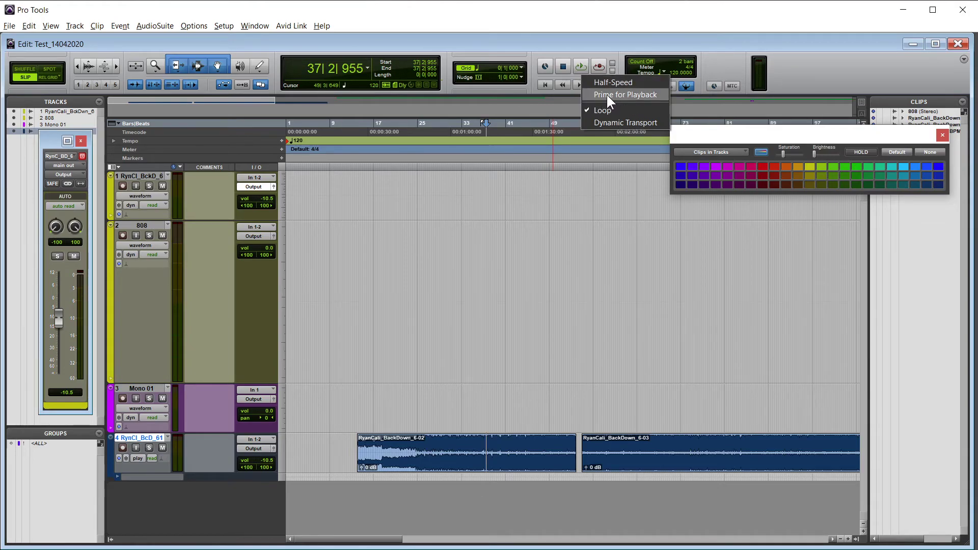
left_click(650, 95)
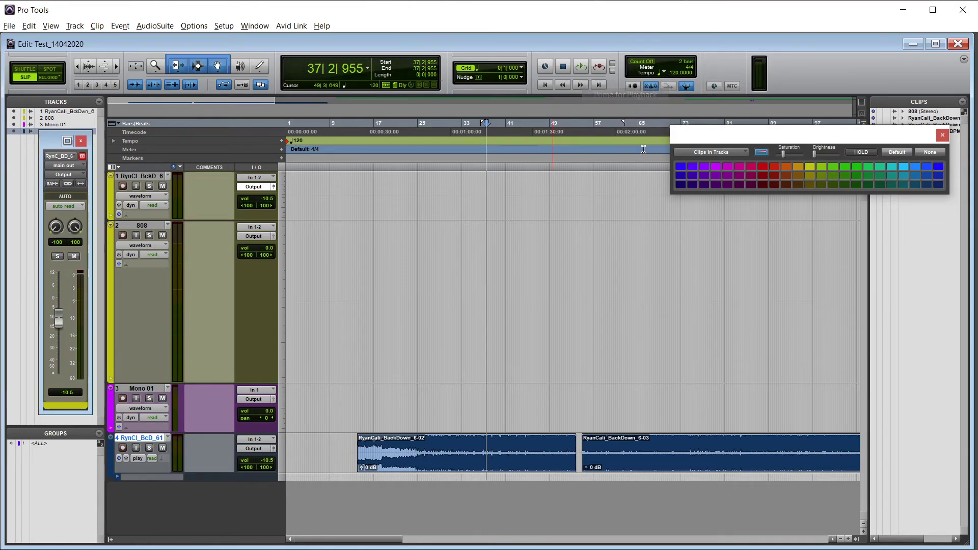
left_click(581, 68)
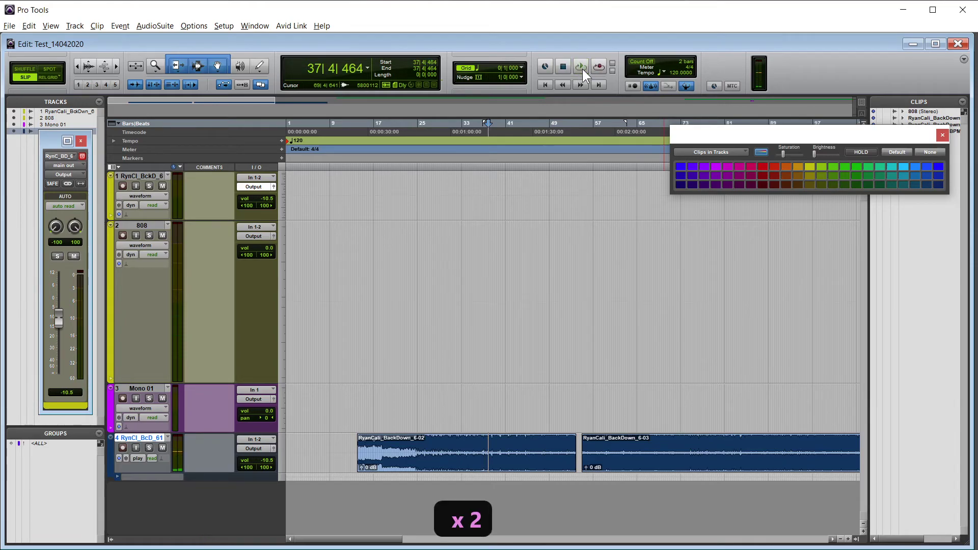
right_click(583, 65)
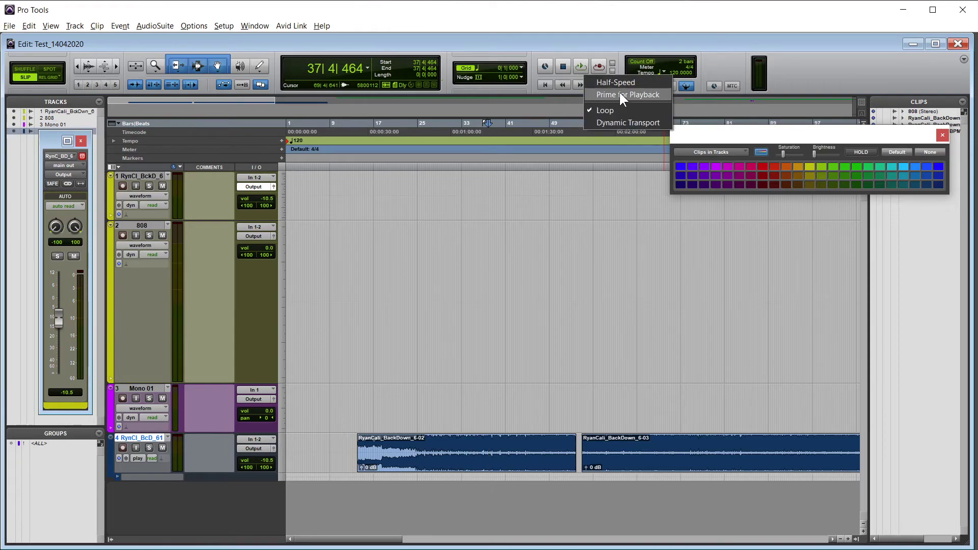
left_click(662, 95)
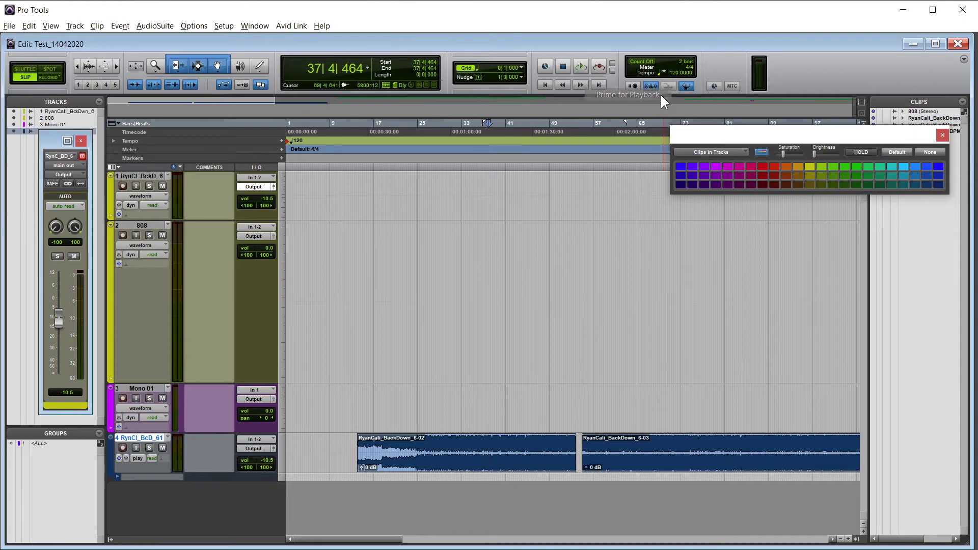
left_click(583, 70)
left_click(580, 68)
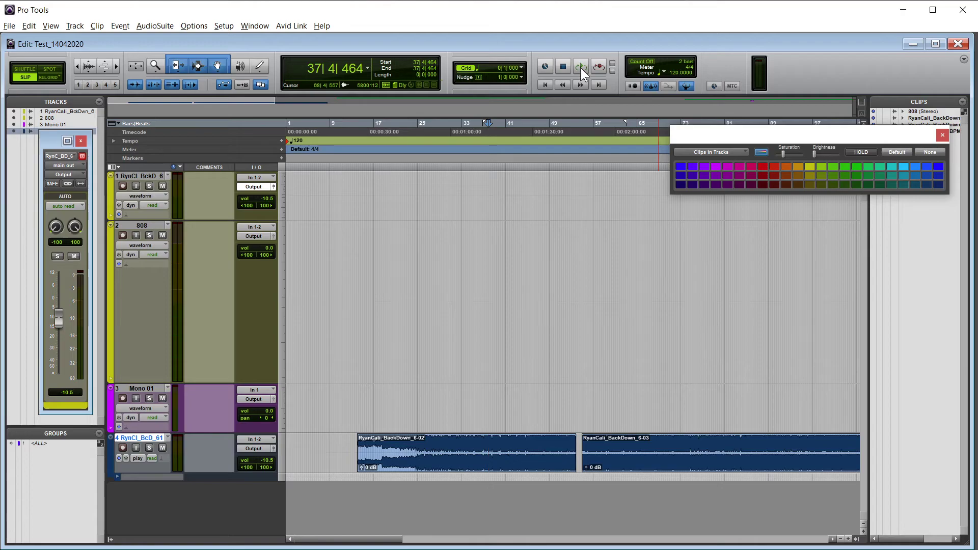
left_click(564, 66)
right_click(584, 67)
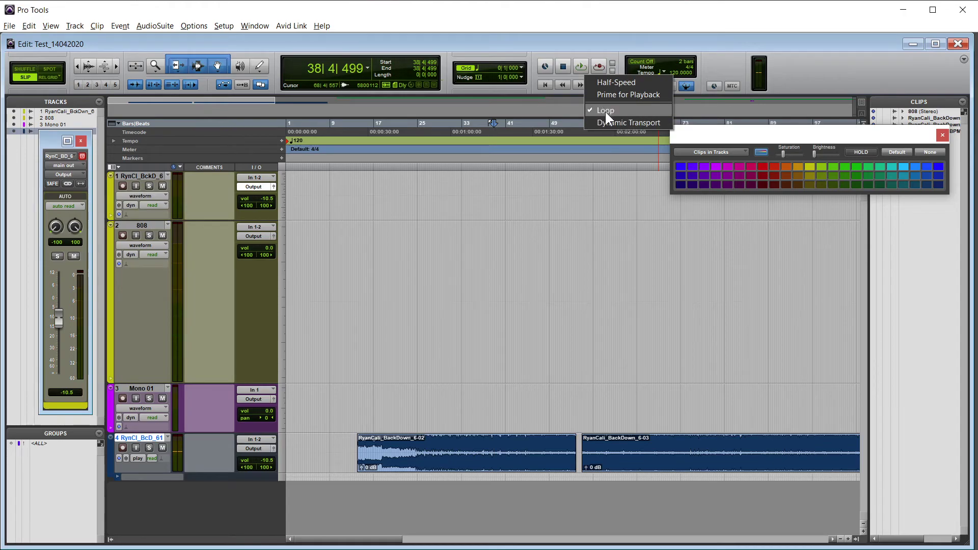
left_click(582, 33)
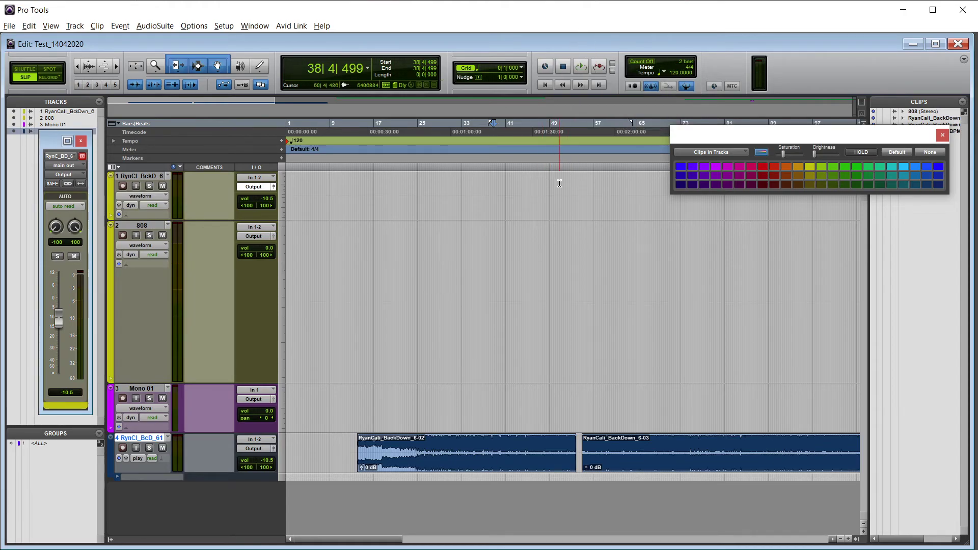
- Select the range from 40|3|613 to 41|3|696 in track 4's first clip and zoom in on it
left_click_drag(503, 450, 508, 450)
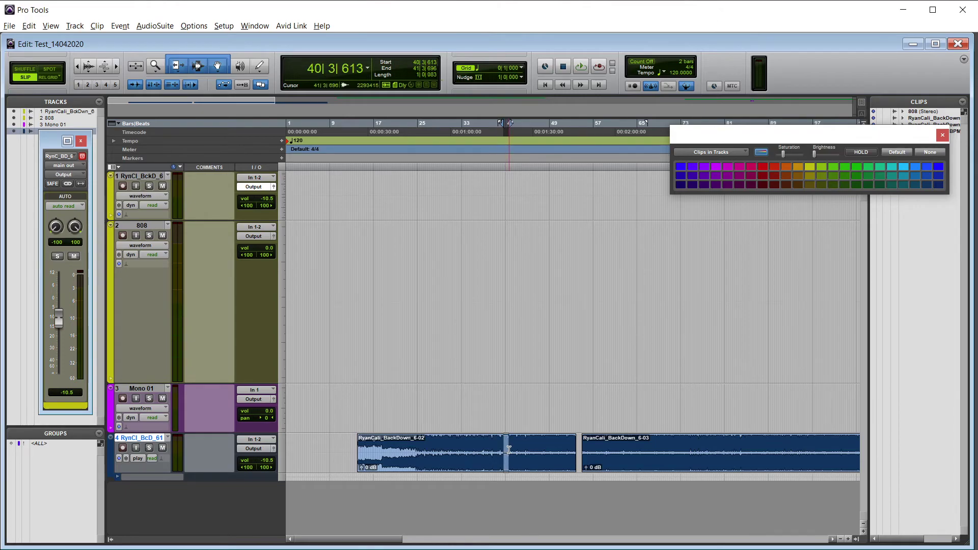
key("t")
key("t")
key("t")
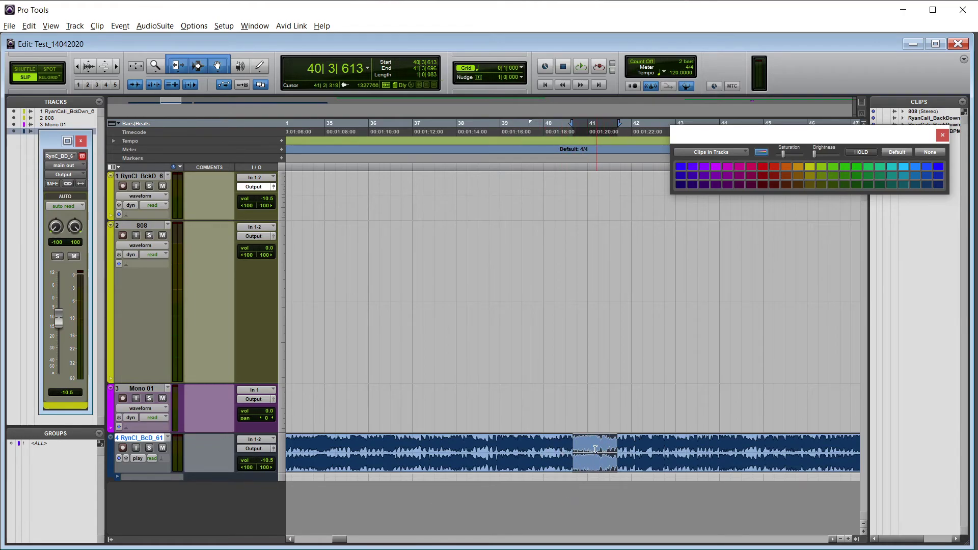
- Select 39|2|509 to 39|4|952 on track 4, and play that range as a loop before stopping
left_click_drag(517, 446, 543, 447)
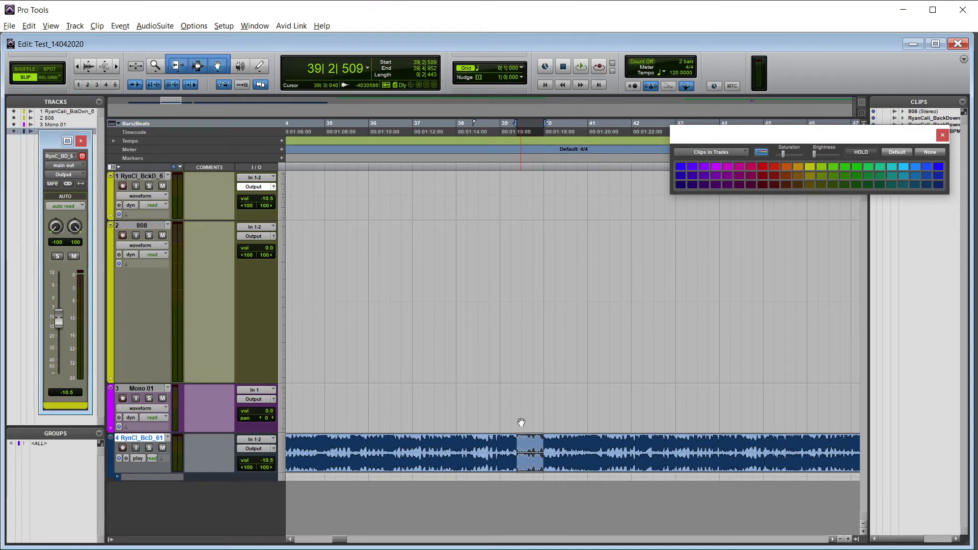
key("space")
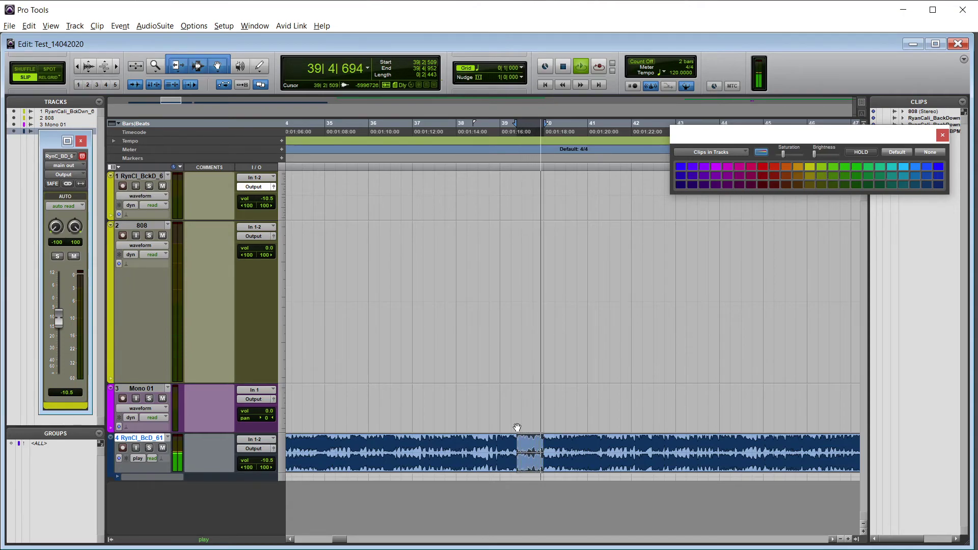
key("space")
left_click(517, 427)
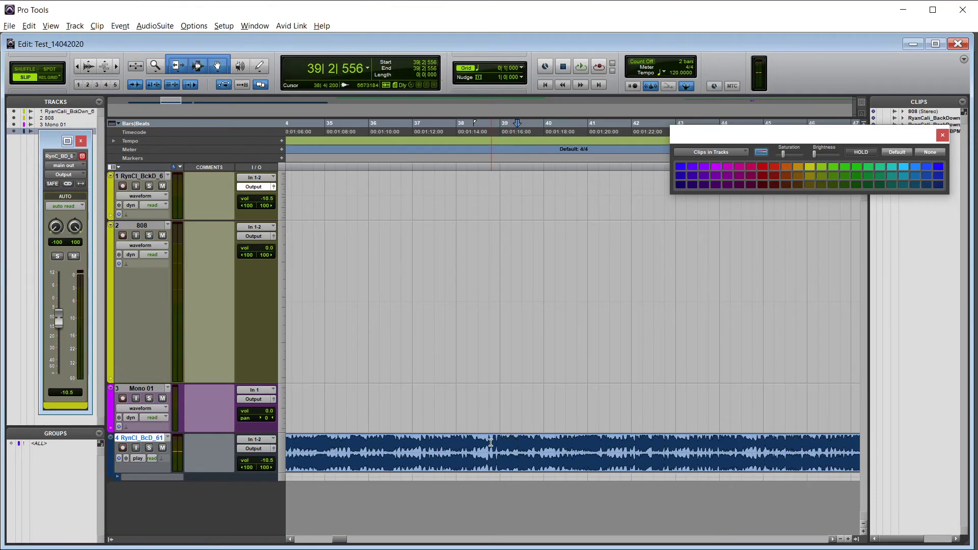
- Select 38|3|848 to 41|1|031 on track 4, toggle Insertion Follows Playback, and reselect 38|1|539 to 43|1|598
left_click_drag(488, 443, 587, 448)
key("n")
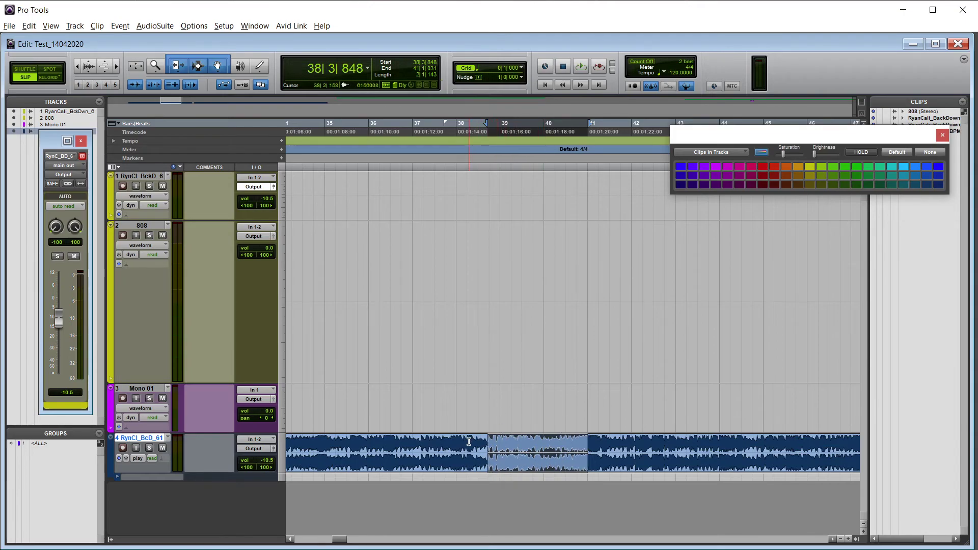
left_click_drag(463, 452, 683, 454)
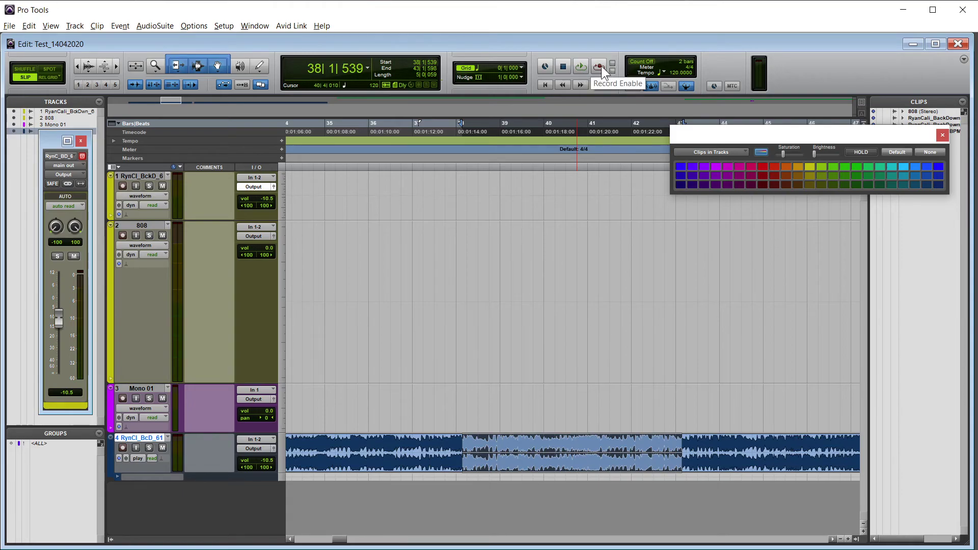
- Enable Dynamic Transport and select 38|1|450 to 41|2|453 on the Mono 01 track
right_click(580, 67)
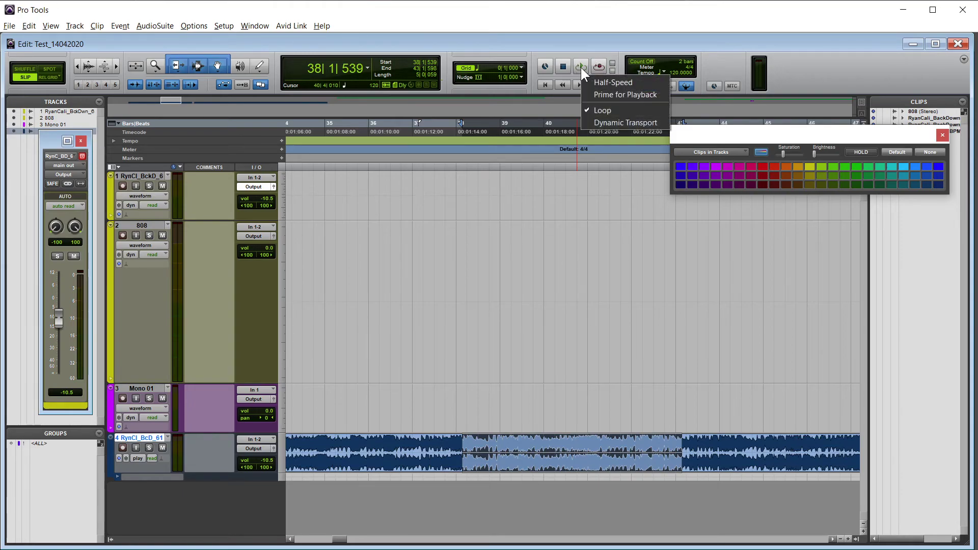
left_click(604, 122)
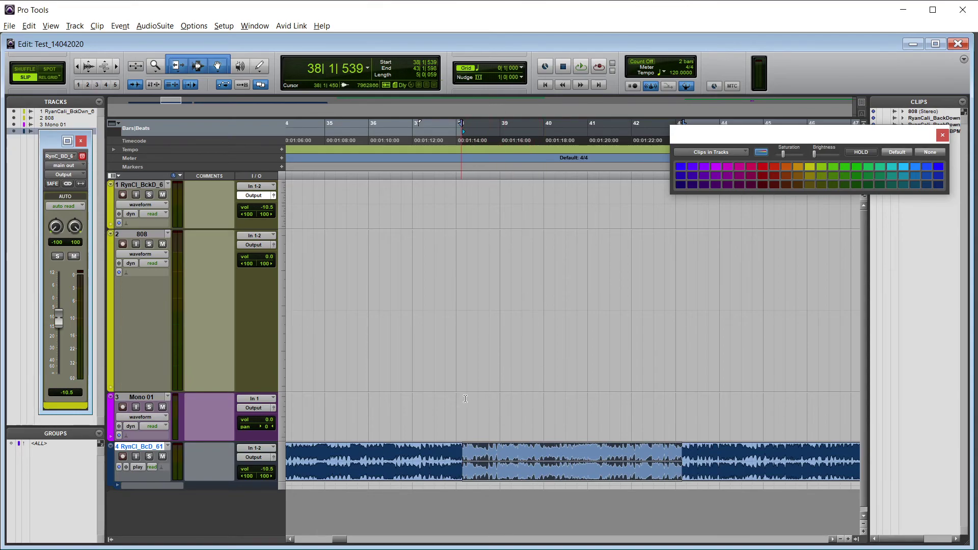
left_click_drag(462, 410, 603, 414)
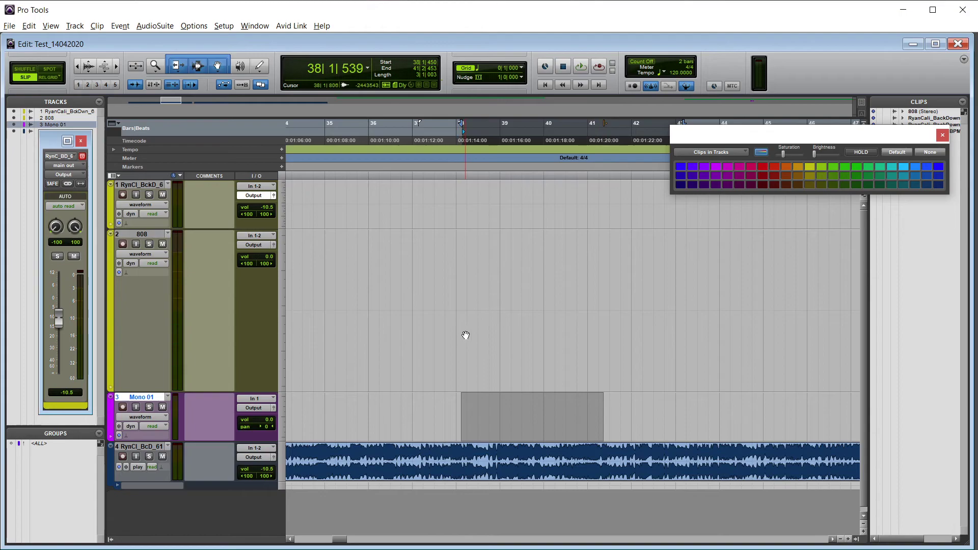
- Place the edit cursor at 38|2|916 on the 808 track and toggle Dynamic Transport off and back on
left_click(478, 298)
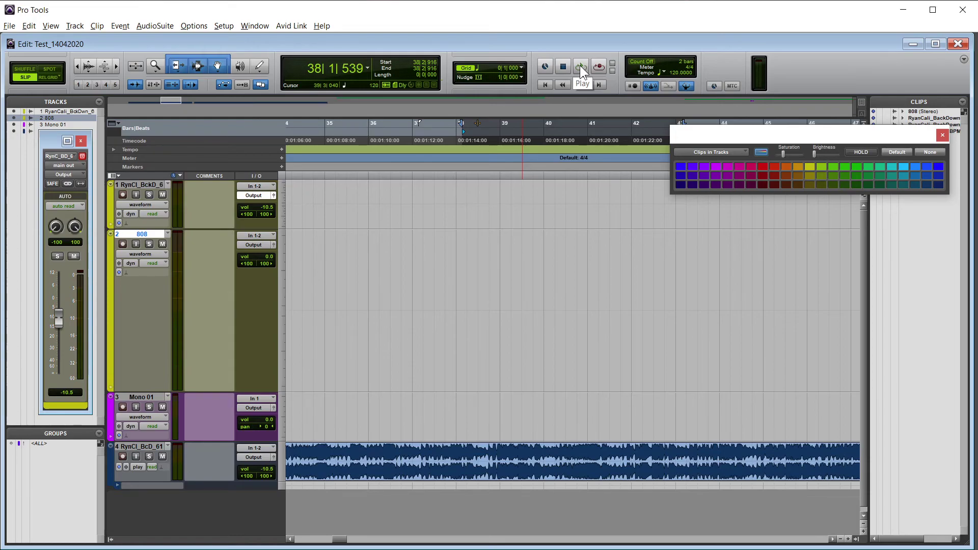
key("ctrl+p")
key("ctrl+p")
key("ctrl+p")
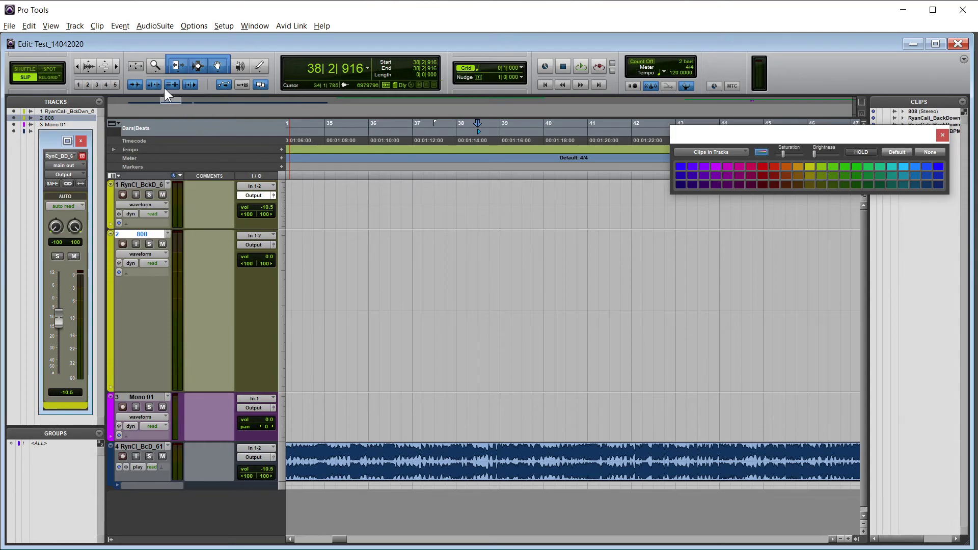
- Select 39|3|307 to 41|2|854 on the 808 track and turn Dynamic Transport off
left_click_drag(526, 326, 609, 326)
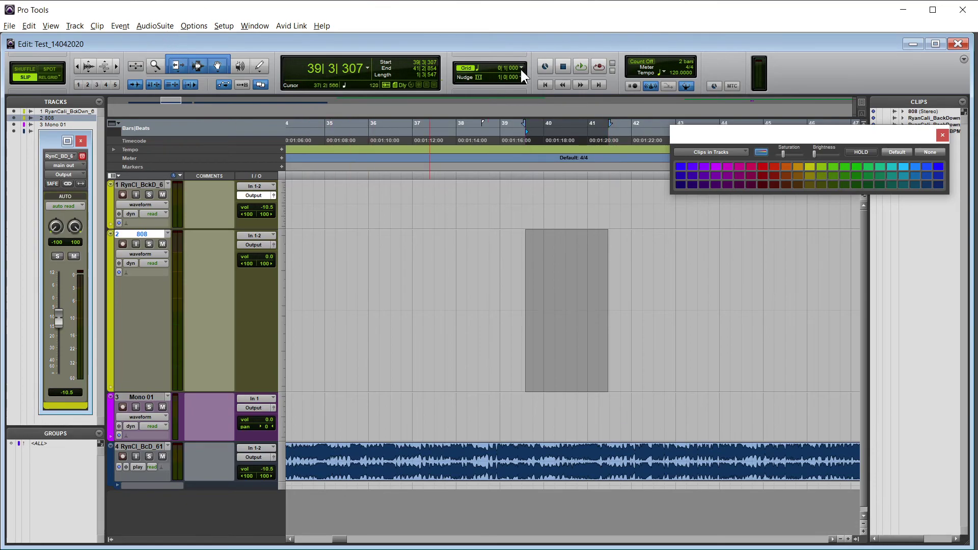
key("ctrl+p")
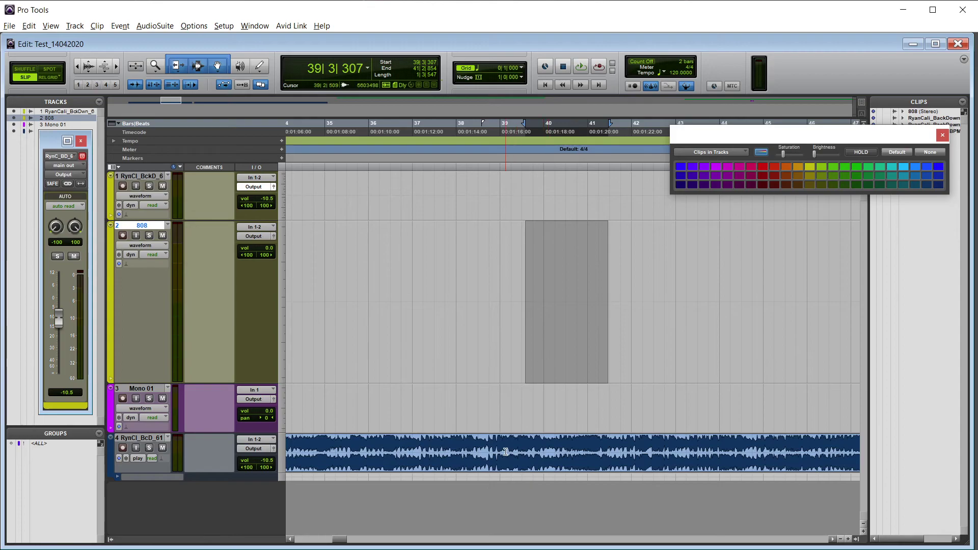
- Select 39|1|845 to 40|2|815 on track 4, followed by 38|2|158 to 40|2|771 on the Mono 01 track
left_click_drag(509, 451, 568, 448)
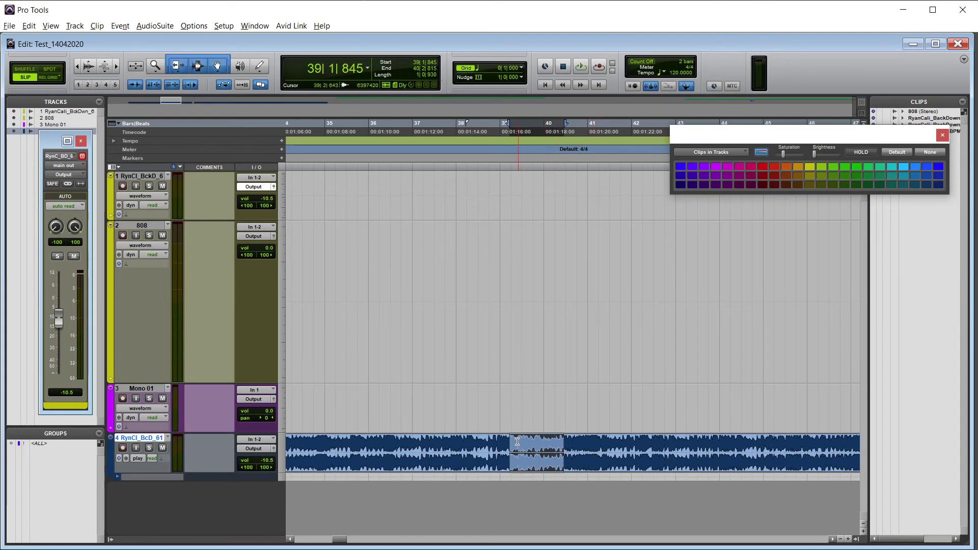
left_click_drag(469, 400, 564, 405)
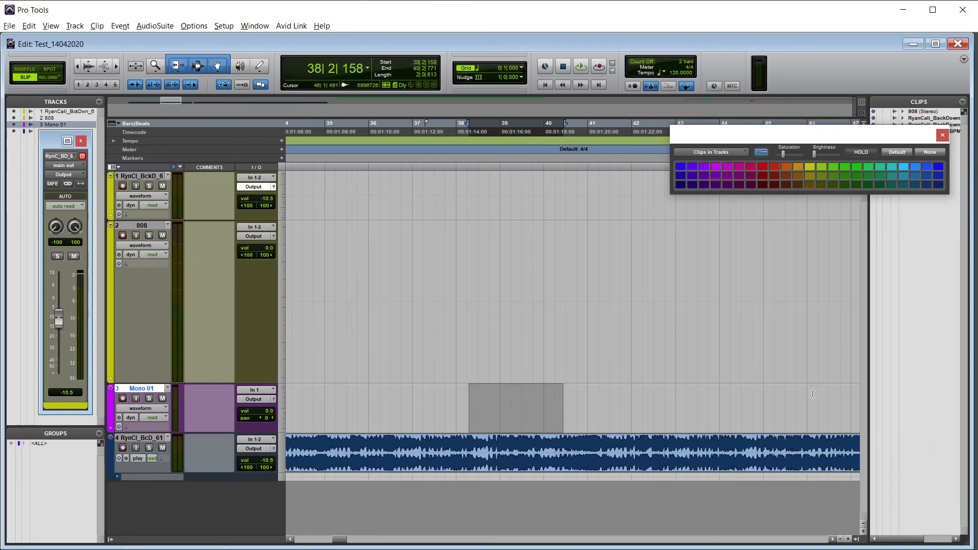
- Place the edit cursor at 46|2|156 on track 4 and restore the last selection
left_click(820, 443)
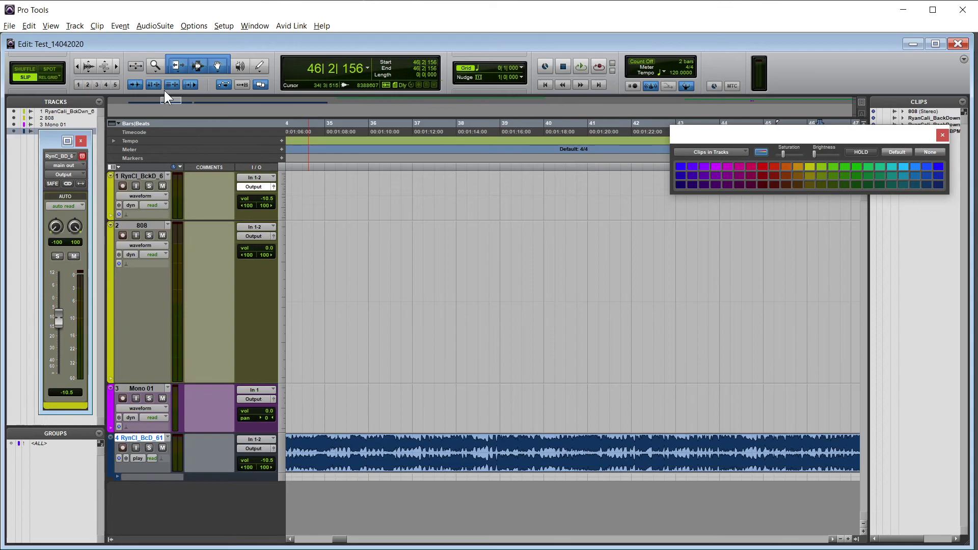
left_click(29, 27)
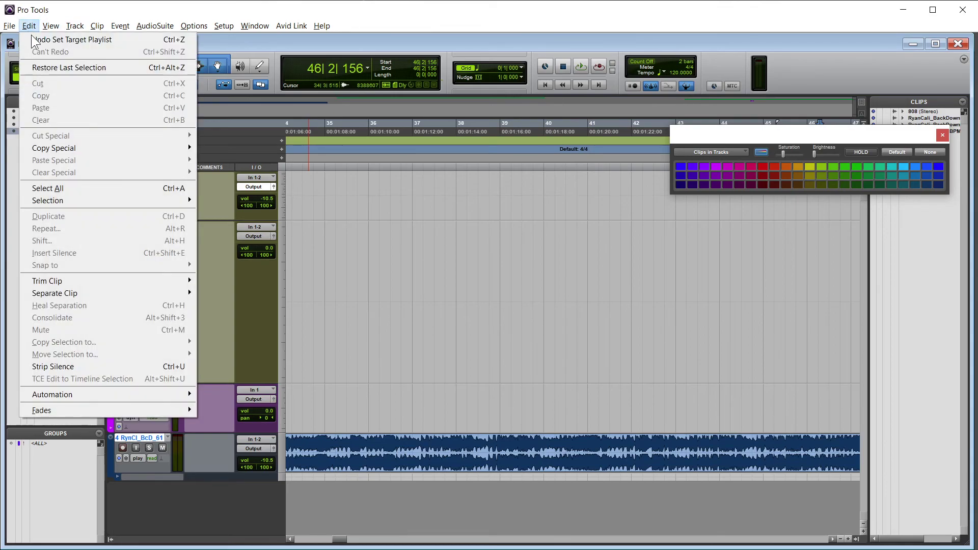
left_click(48, 67)
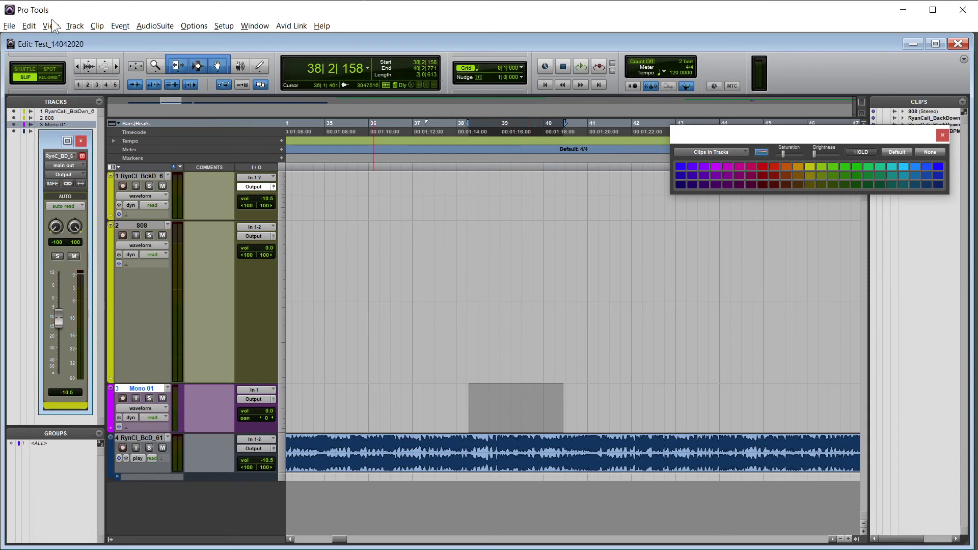
left_click(32, 25)
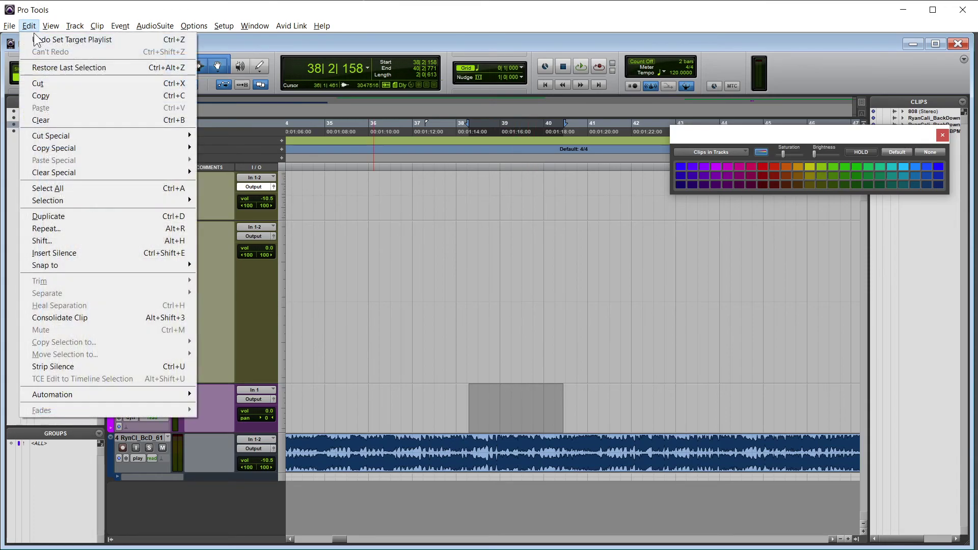
left_click(254, 43)
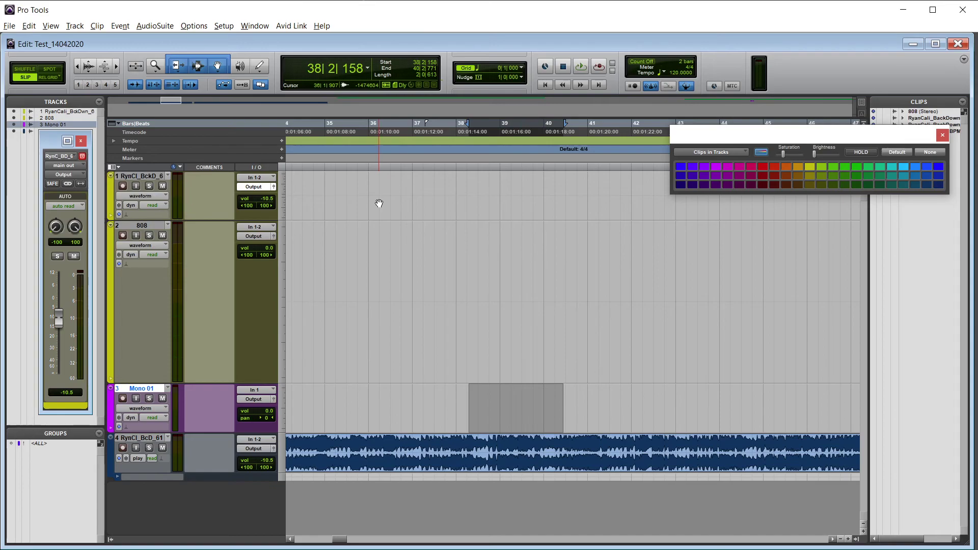
- Turn Dynamic Transport on and move the play start marker to 42|2|268 in the ruler
key("ctrl+p")
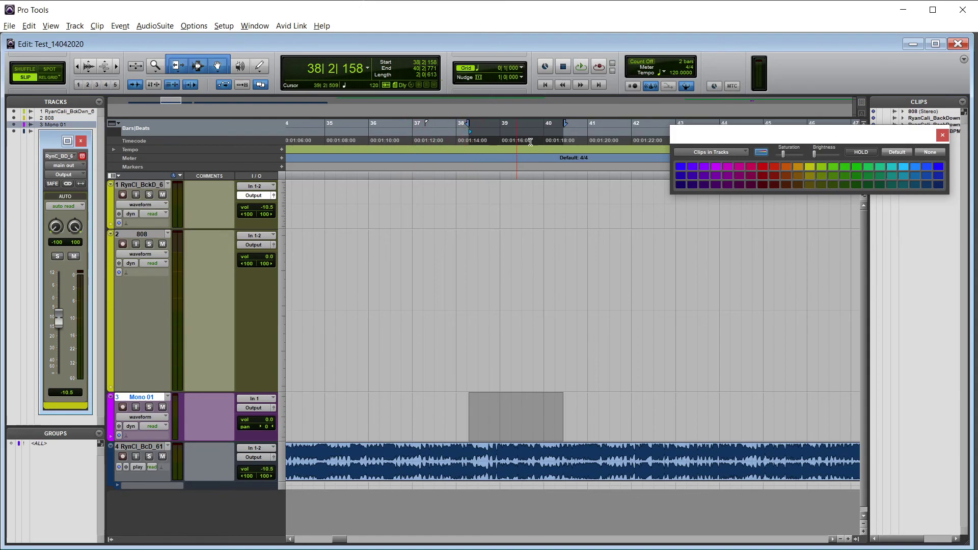
left_click_drag(630, 133, 650, 134)
left_click(620, 133)
left_click(599, 133)
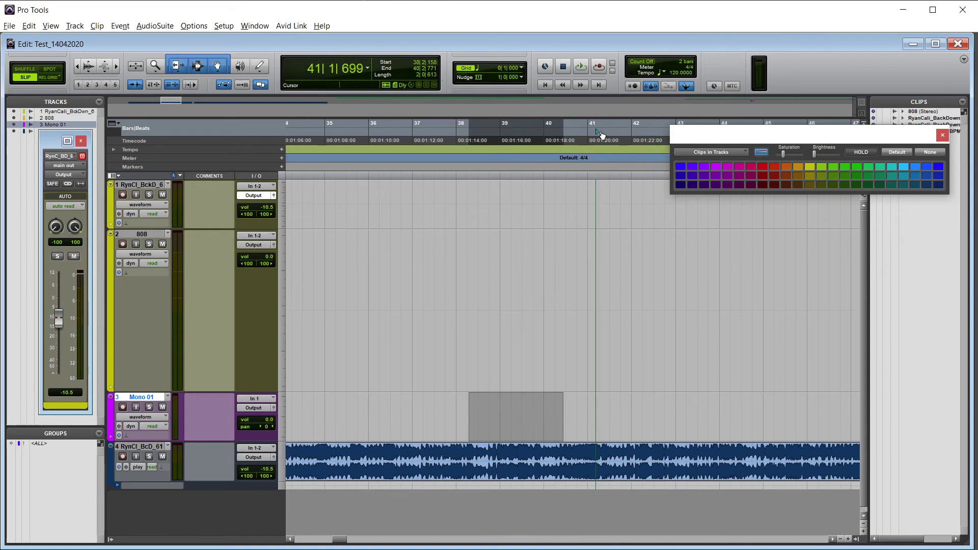
left_click(647, 137)
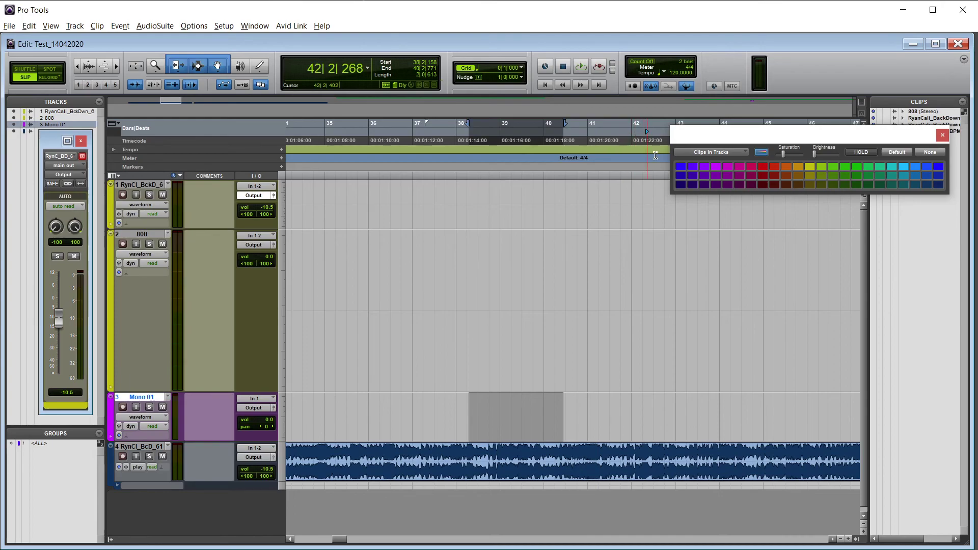
- Place the edit cursor at 45|1|230 on the Mono 01 track, restore the last selection, and move the colour palette clear of the ruler
left_click(764, 411)
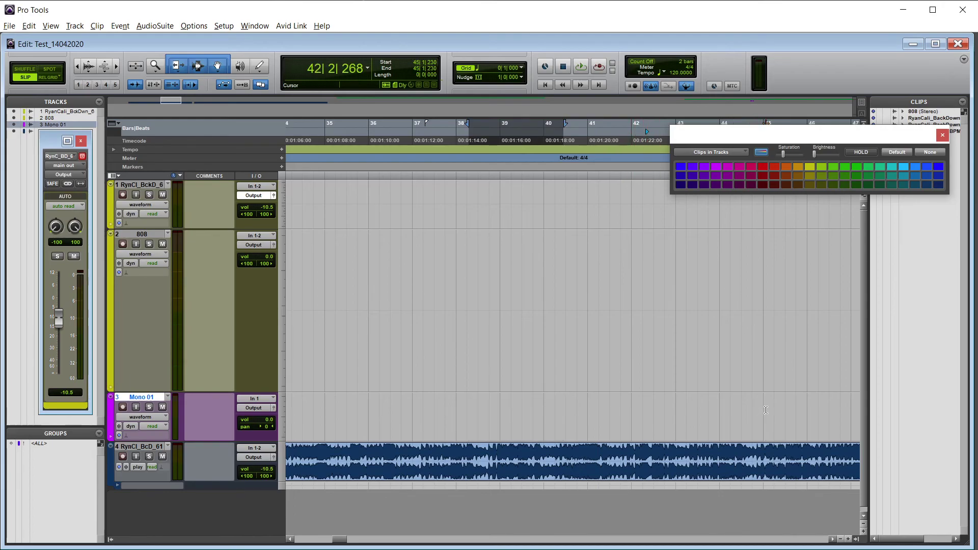
left_click(29, 25)
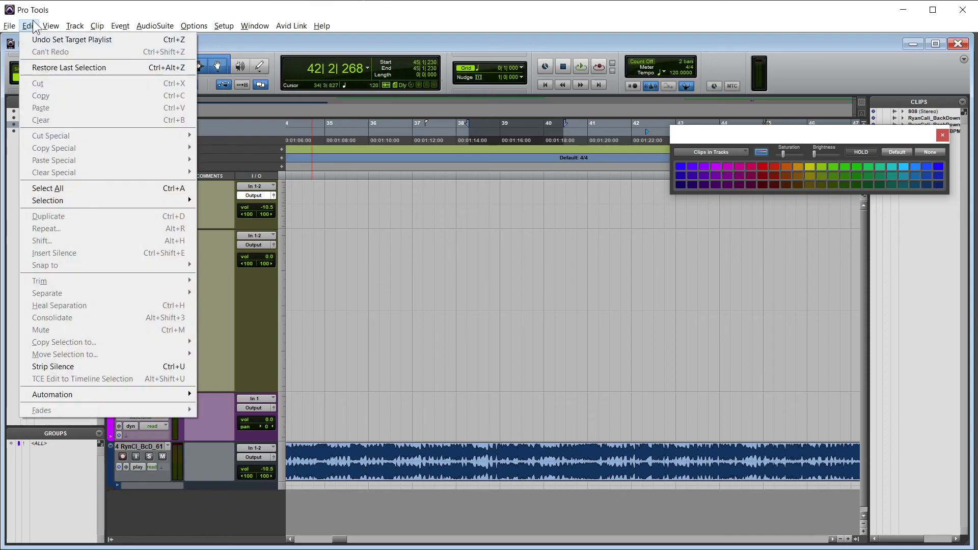
left_click(60, 71)
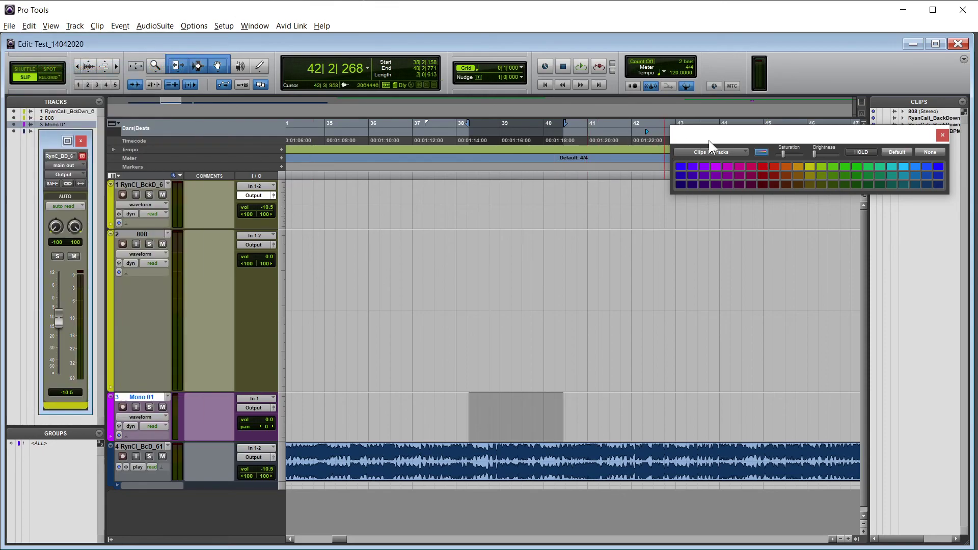
left_click_drag(712, 27, 719, 28)
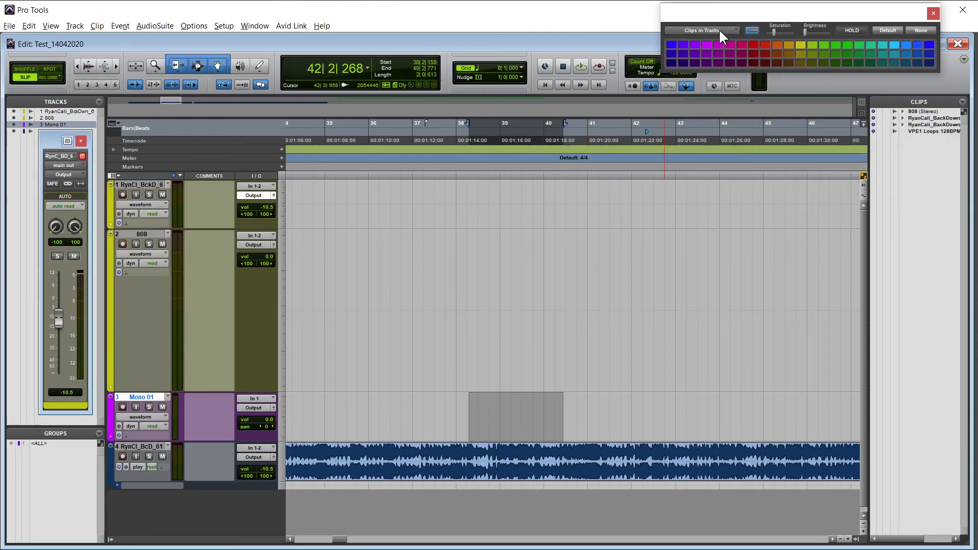
- Set the play start marker to 44|3|099 and play from there before stopping
left_click(744, 137)
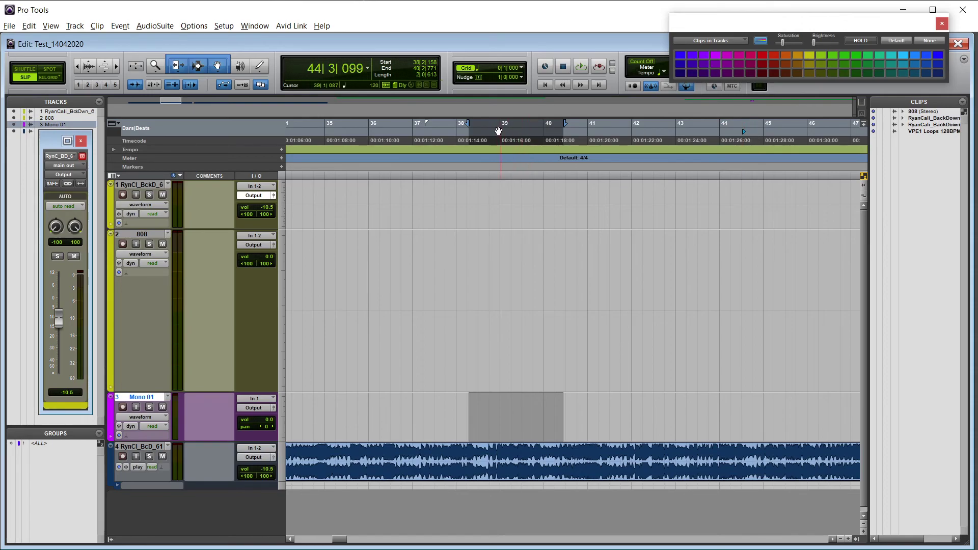
key("space")
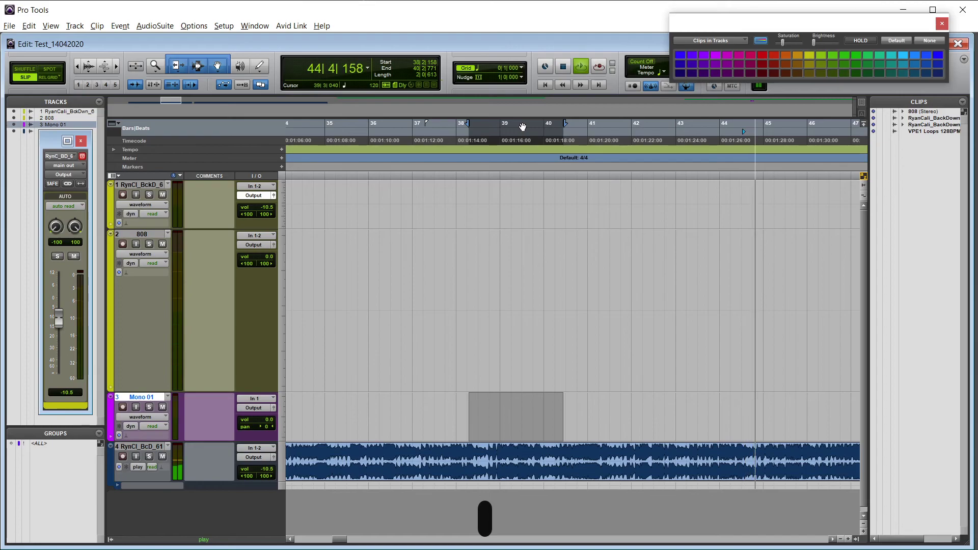
key("space")
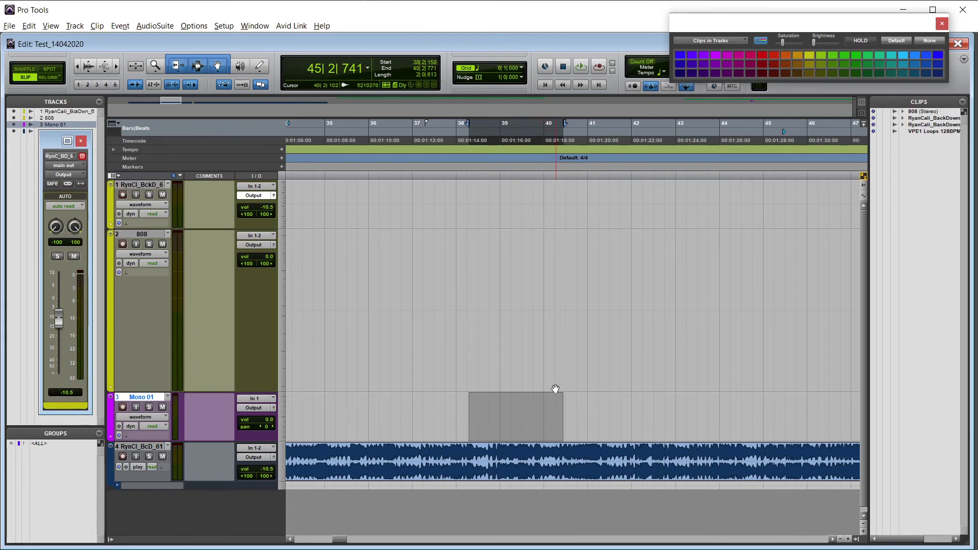
- Move the play start marker to 34|4|357, ahead of the selection, and play briefly from there
left_click(319, 134)
key("space")
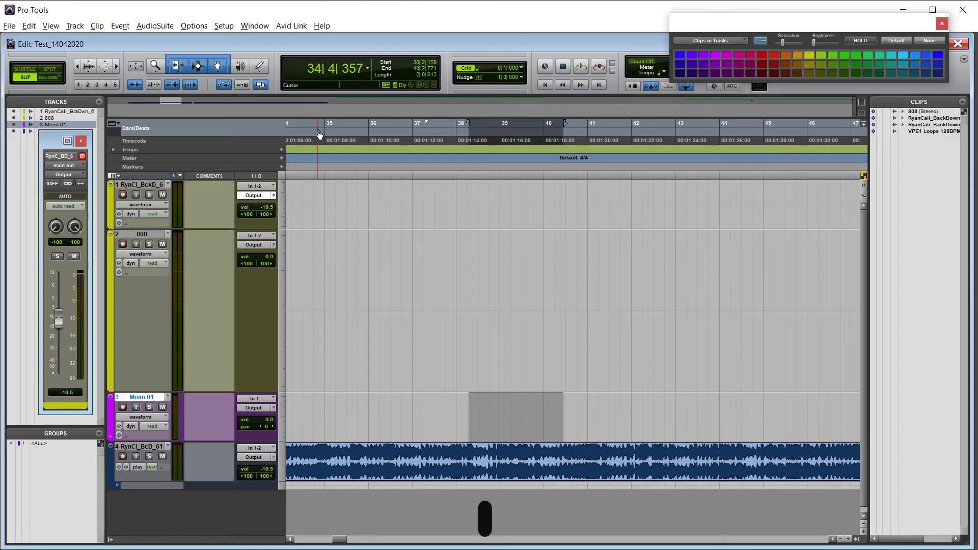
key("space")
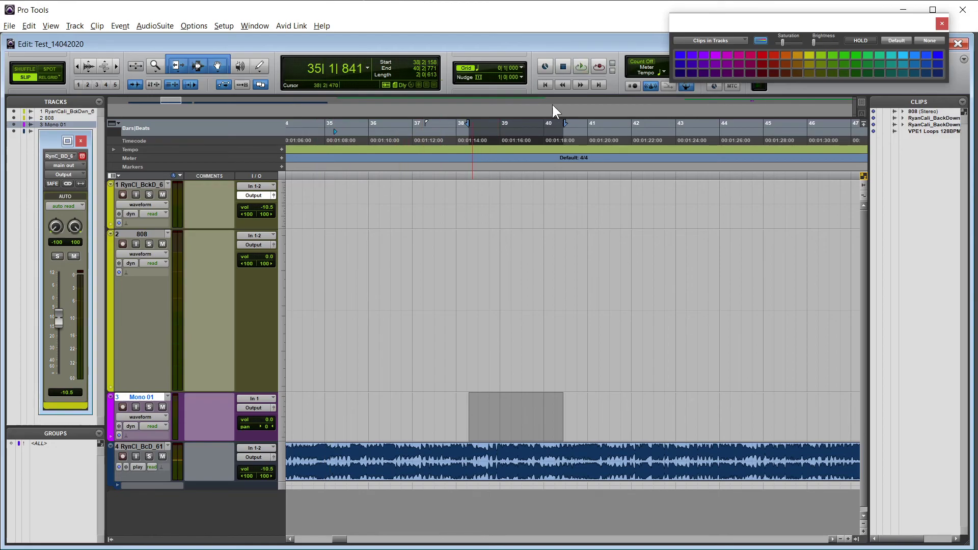
- Play from a play start marker placed just before bar 46 and dismiss the playback error
left_click(804, 134)
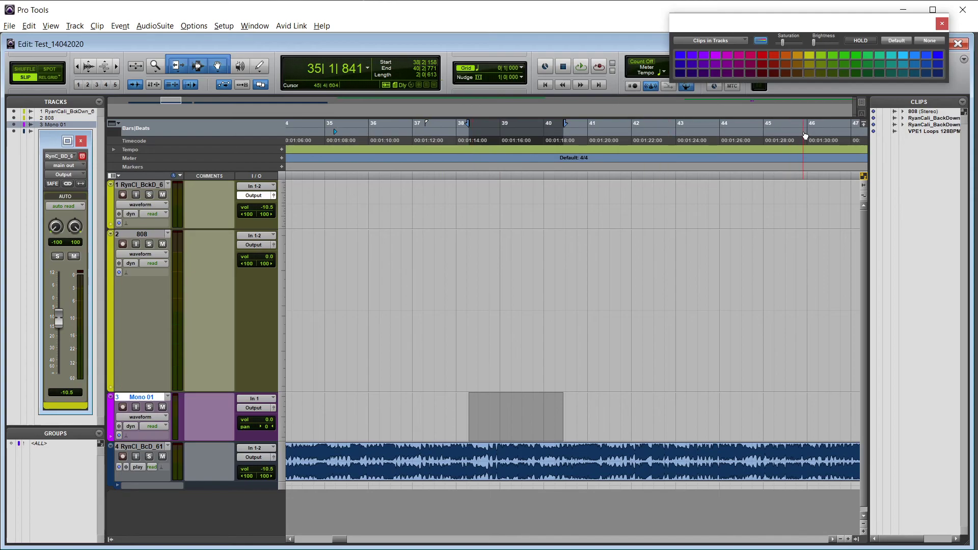
key("space")
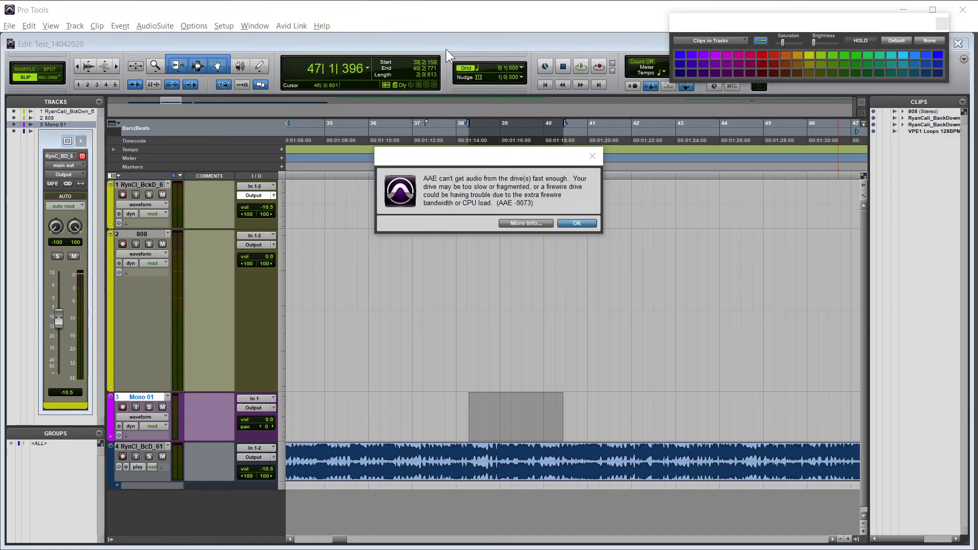
left_click(581, 223)
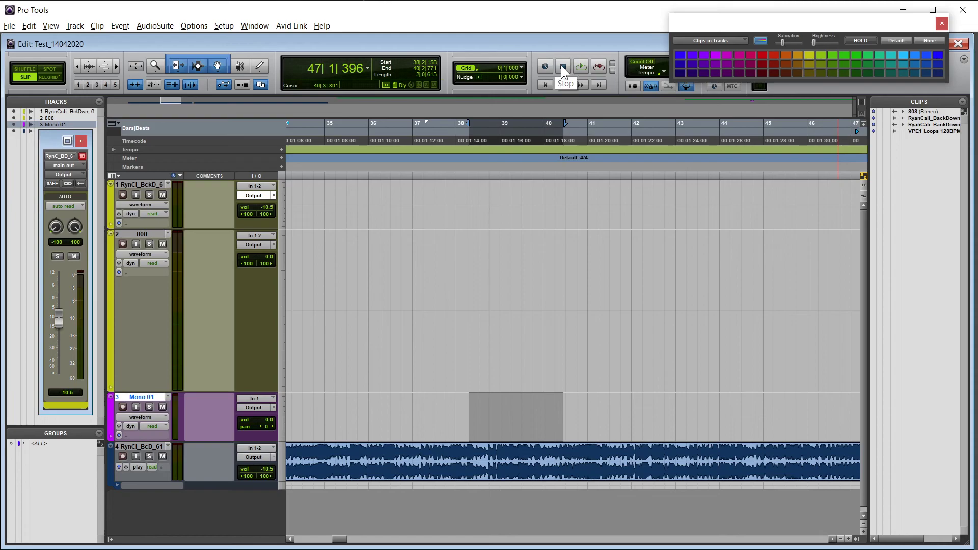
- Close the colour palette and turn off the Dynamic Transport and Loop playback modes
left_click(942, 24)
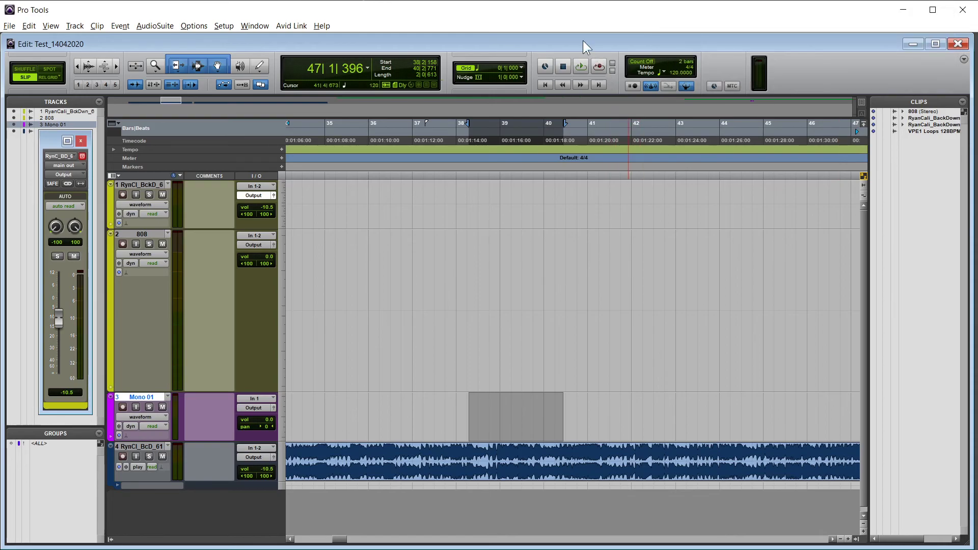
right_click(585, 68)
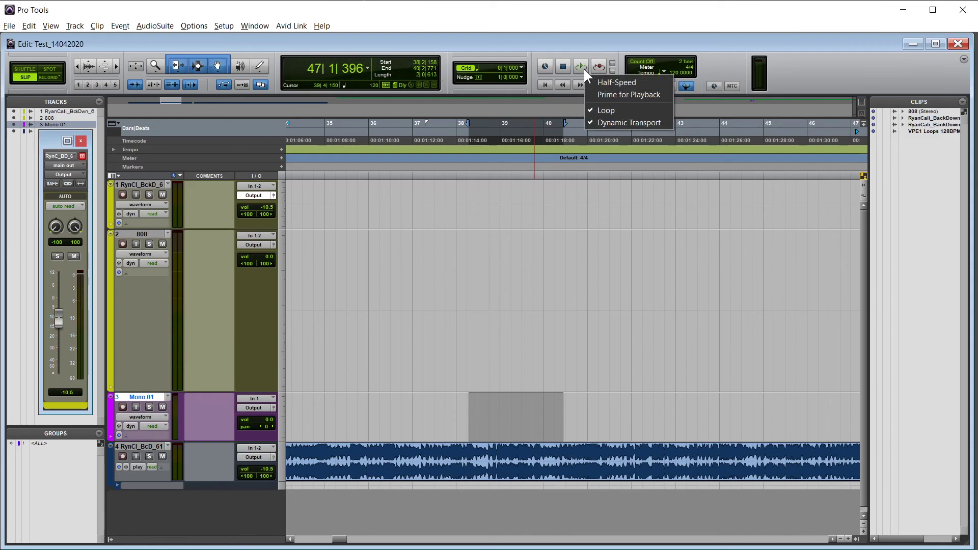
left_click(622, 122)
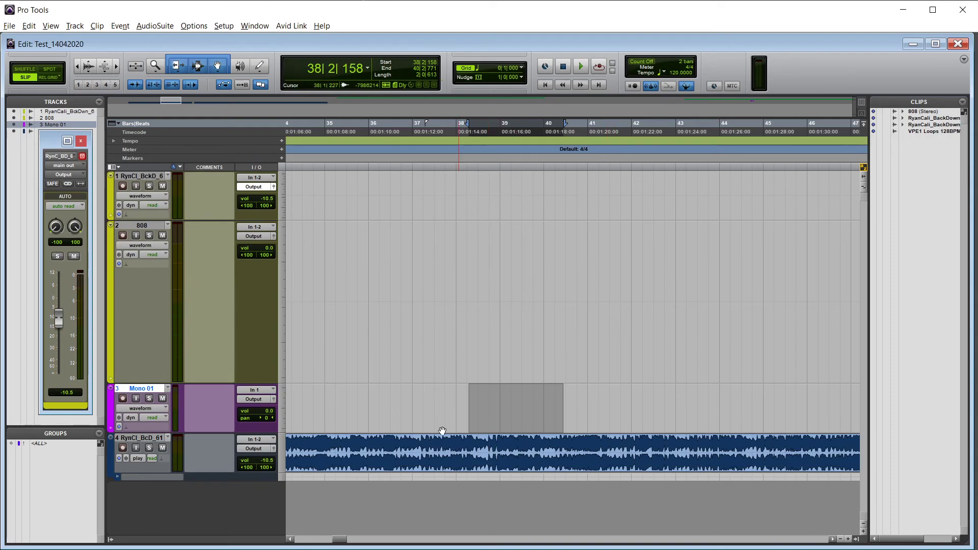
- Select 38|3|447 to 39|1|310 on track 4 and play that range once without looping
left_click_drag(490, 450, 504, 441)
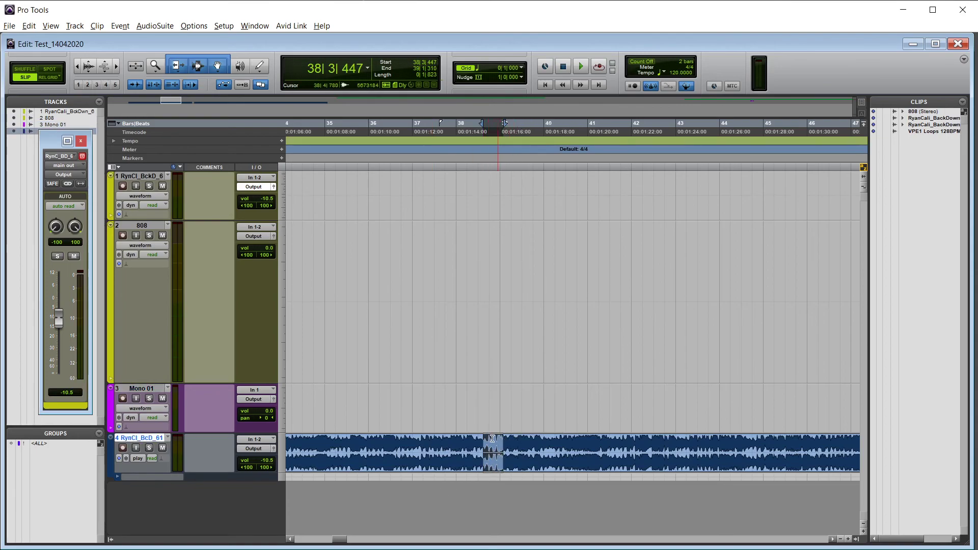
key("space")
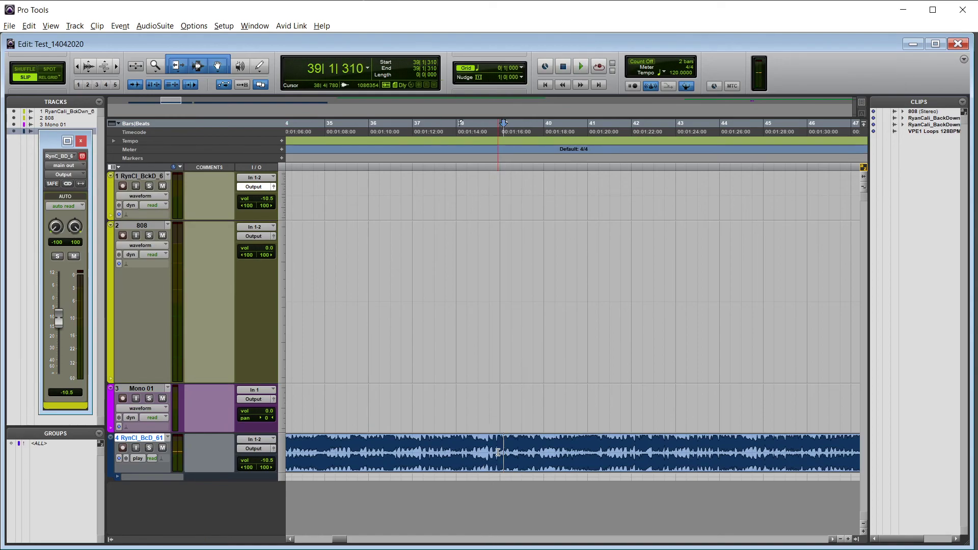
- Select a short range starting at 38|4|780 on track 4, play it, and dismiss the playback error
left_click_drag(498, 453, 521, 448)
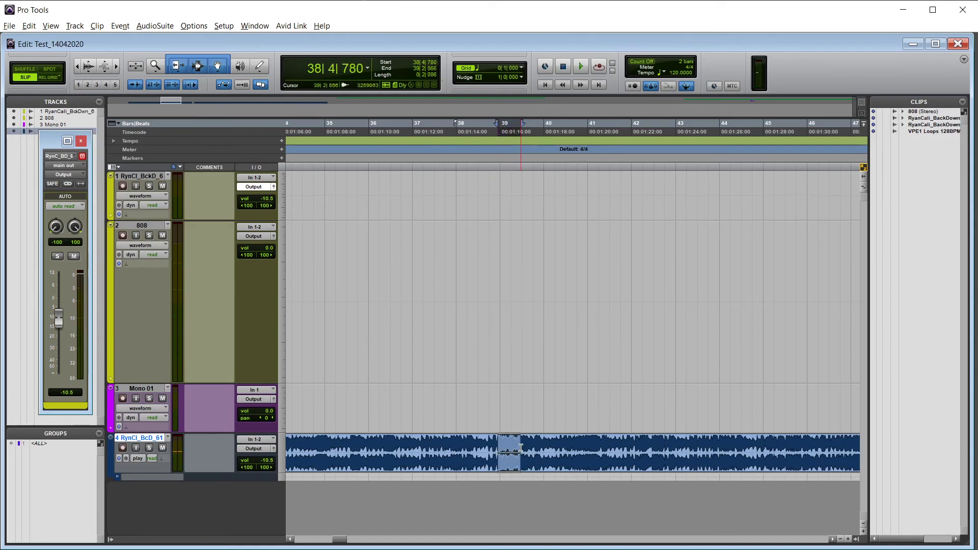
key("space")
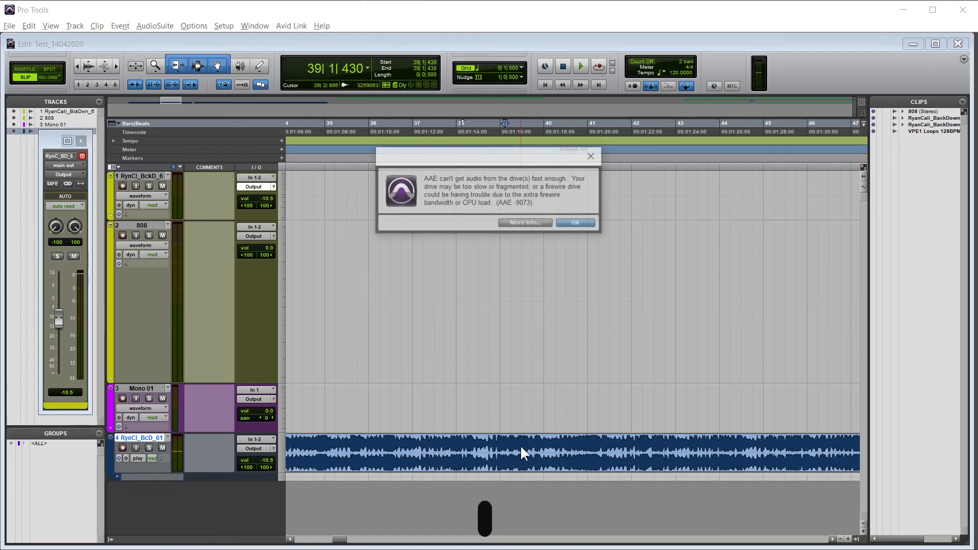
left_click(578, 224)
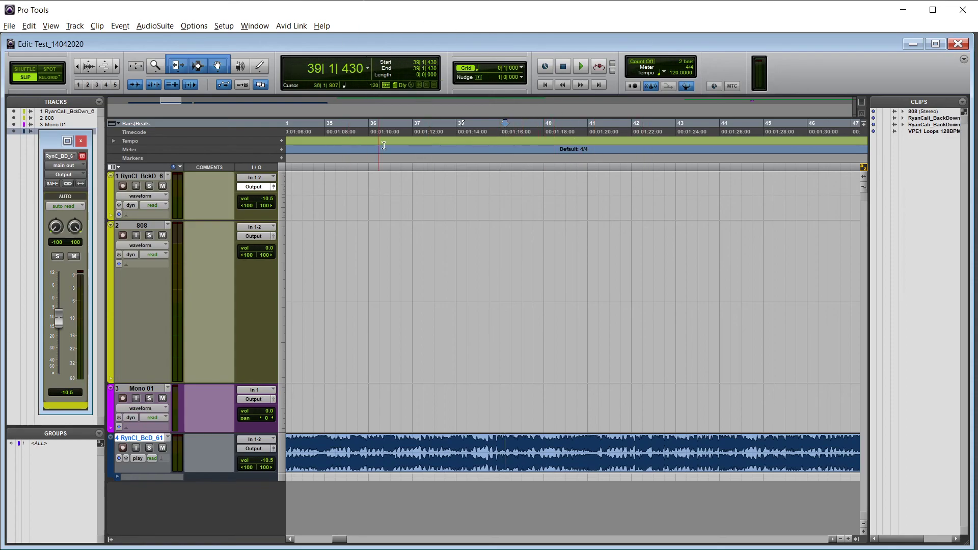
- Return the playback position to the session start at 1|1|000 and dismiss the low-RAM message
left_click(545, 85)
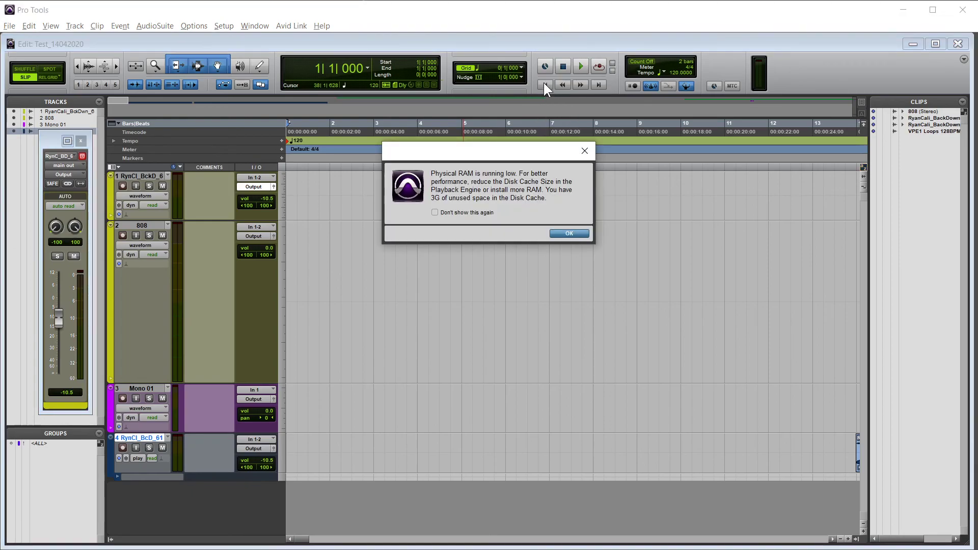
left_click(585, 151)
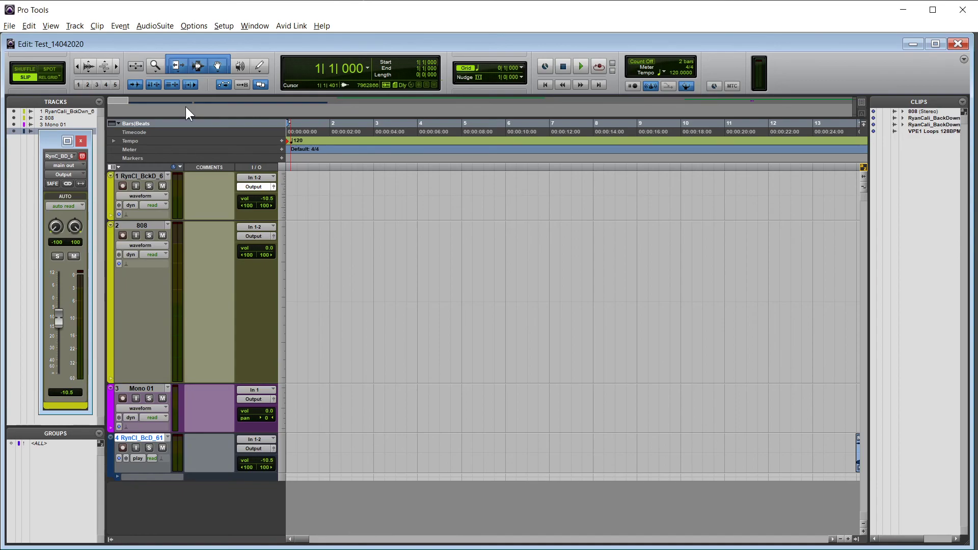
- Go to the session end at 466|1|000 and rewind, stopping at 441|2|914
left_click(598, 85)
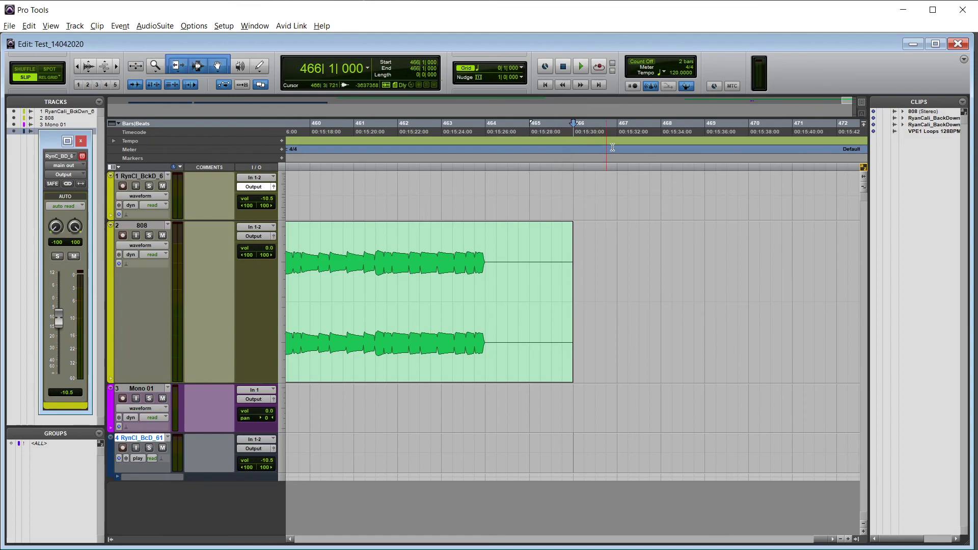
left_click(562, 84)
left_click(562, 84)
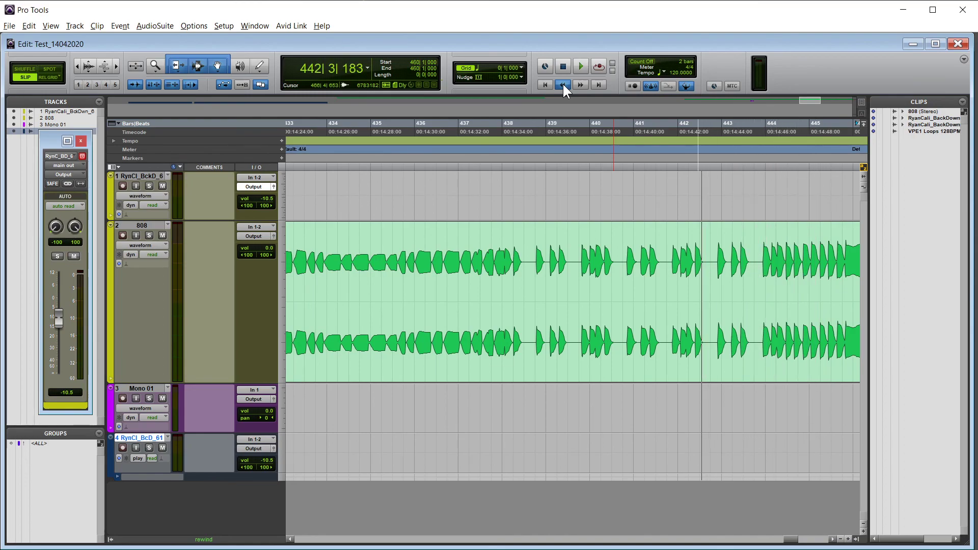
left_click(563, 84)
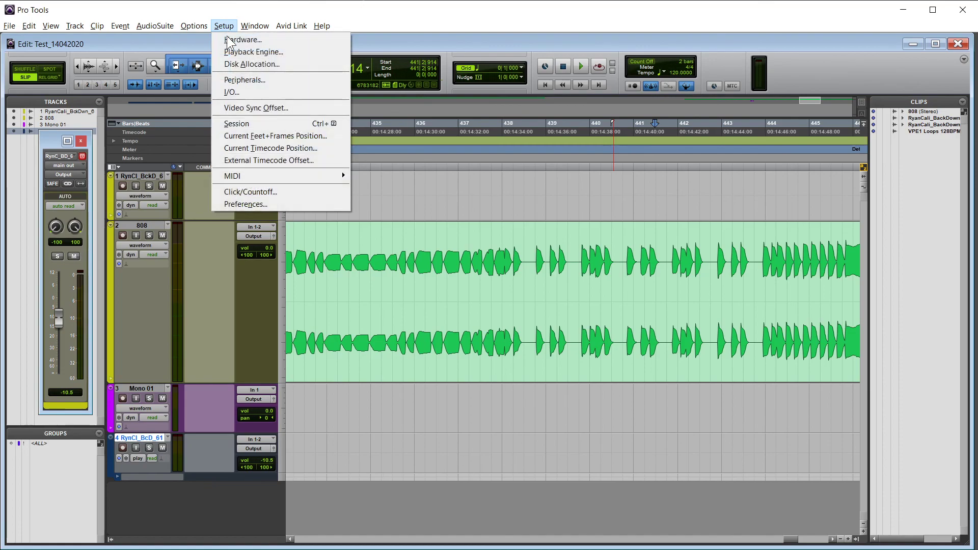
- Open the Preferences dialog
left_click(271, 202)
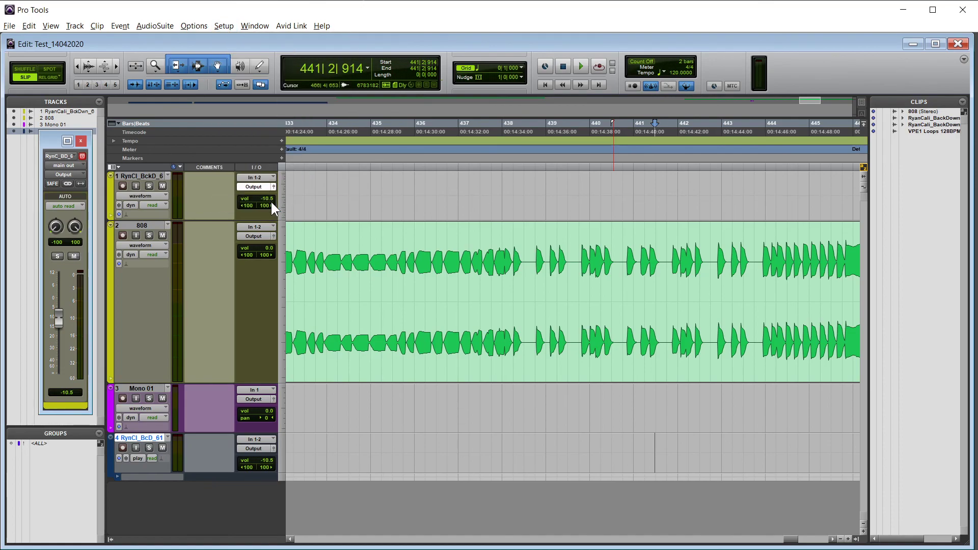